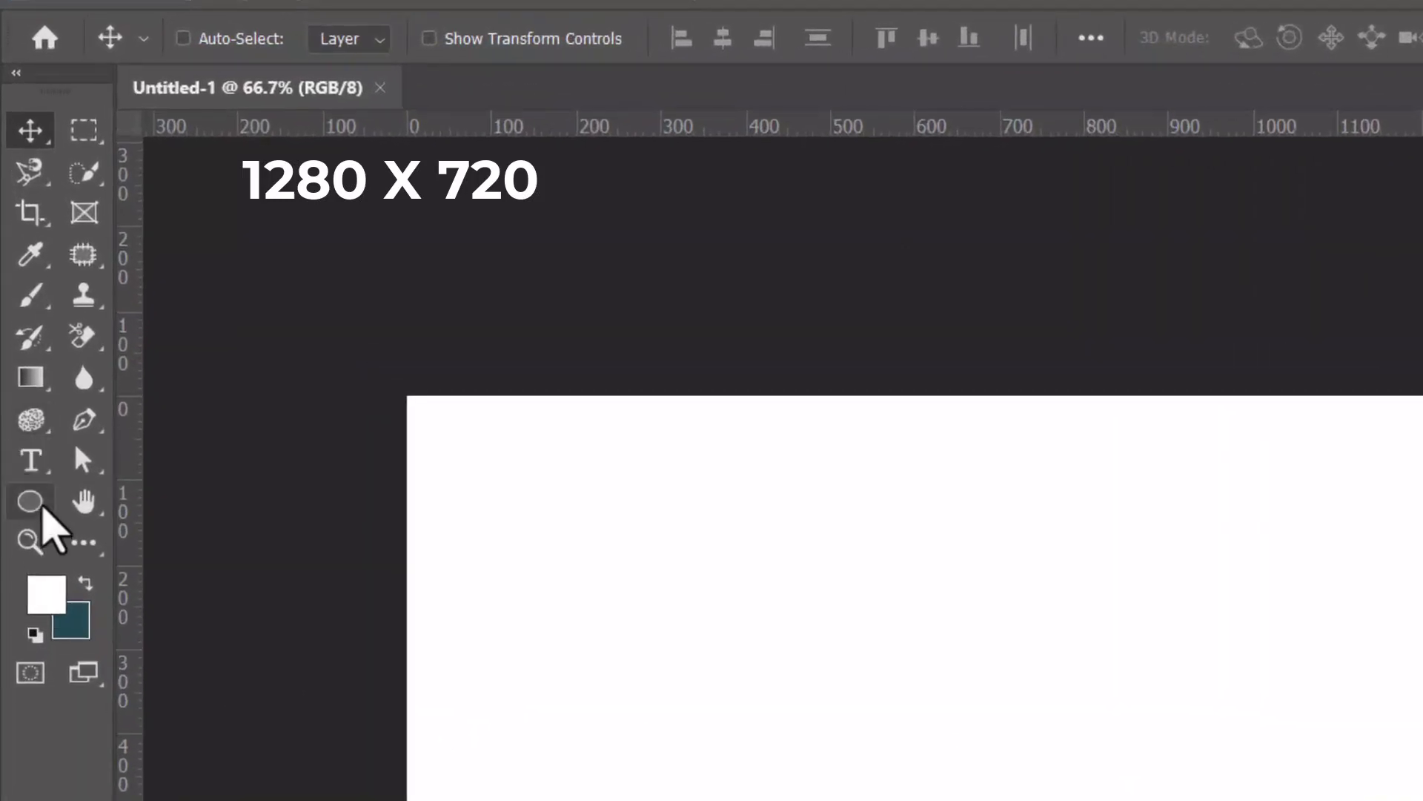
Draw a rectangle covering the whole 1280×720 canvas
{"action": "left_click", "coordinate": [43, 508]}
{"action": "left_click", "coordinate": [107, 499]}
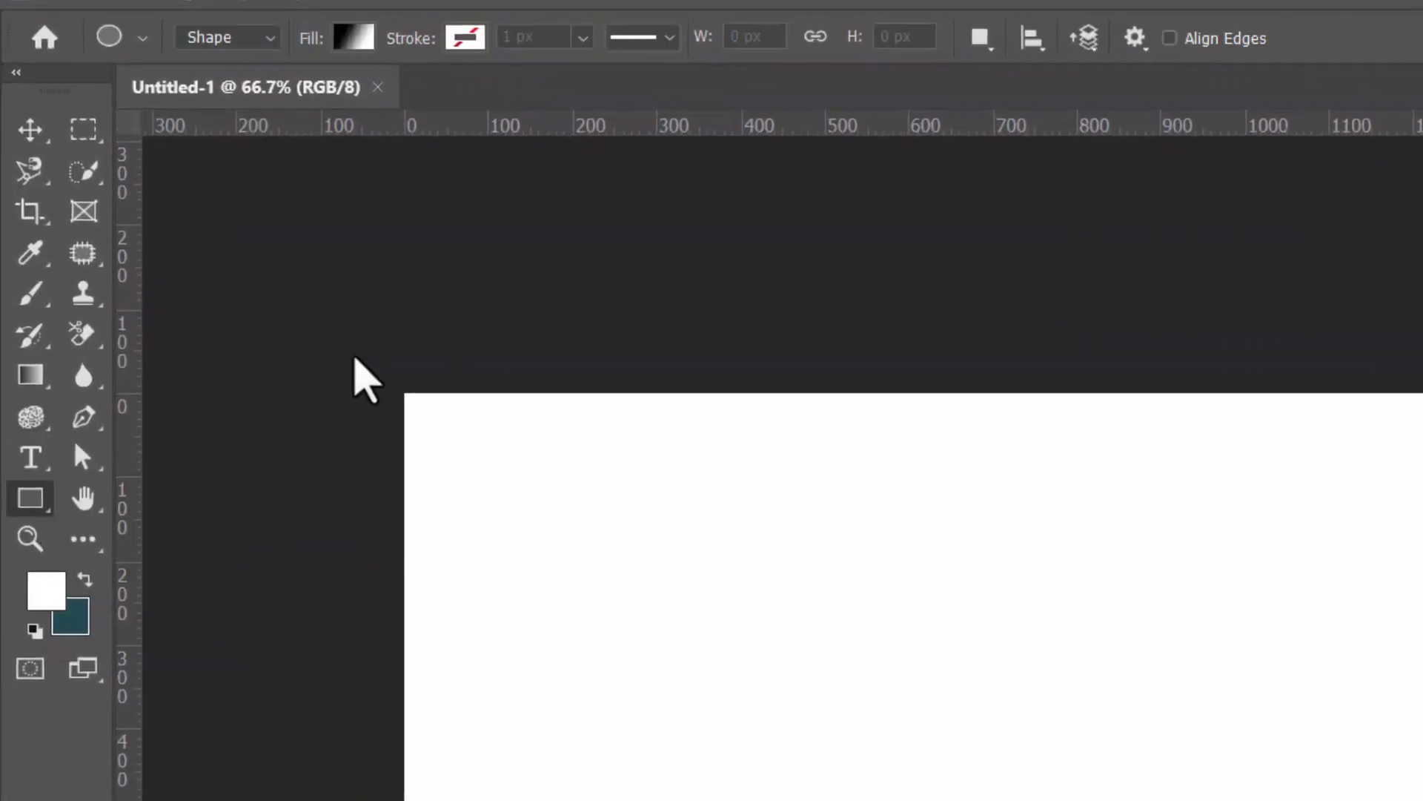
{"action": "mouse_move", "coordinate": [356, 358]}
{"action": "left_mouse_down"}
{"action": "mouse_move", "coordinate": [1142, 769]}
{"action": "mouse_move", "coordinate": [1115, 753]}
{"action": "left_mouse_up"}
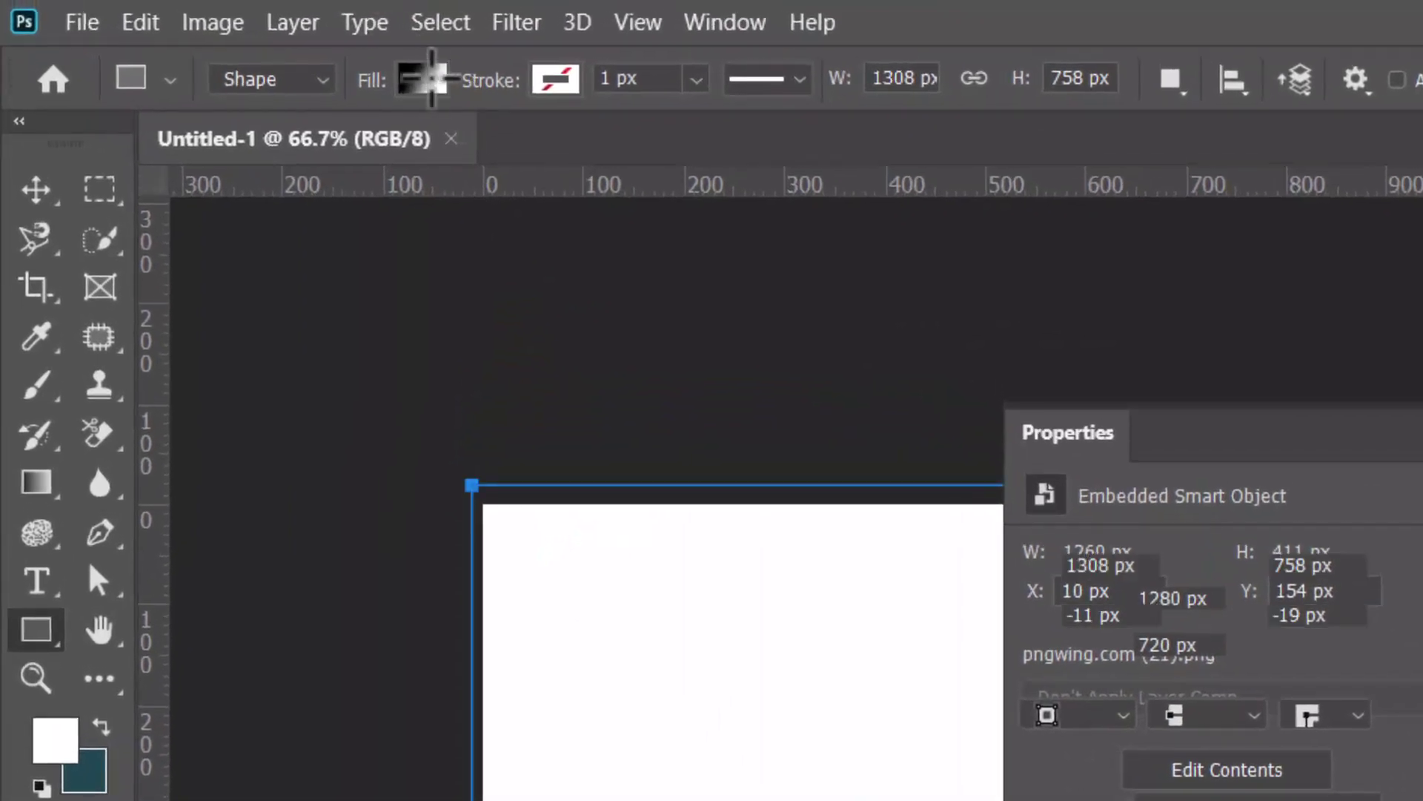
Change the rectangle's fill from gradient to solid dark teal 224654
{"action": "left_click", "coordinate": [425, 76]}
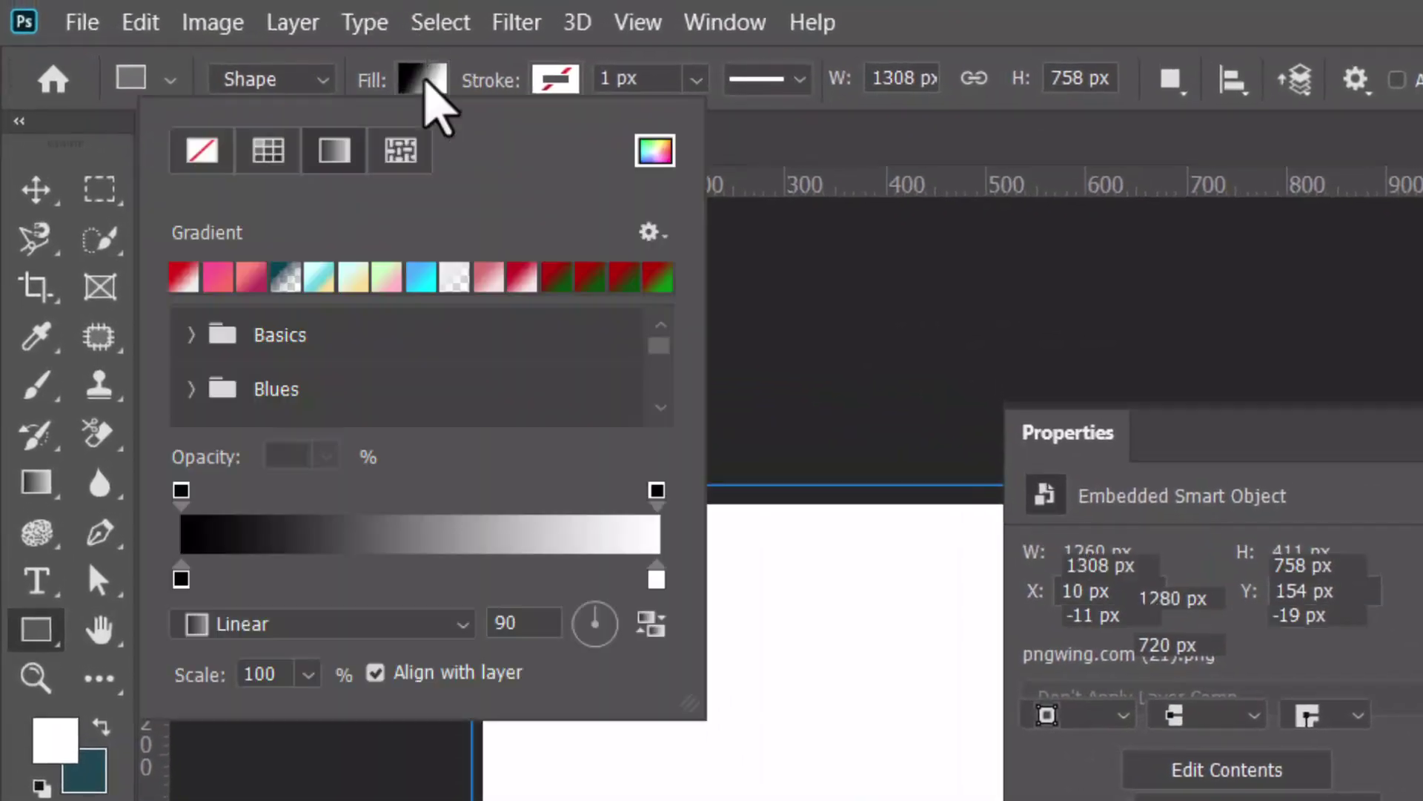
{"action": "left_click", "coordinate": [216, 154]}
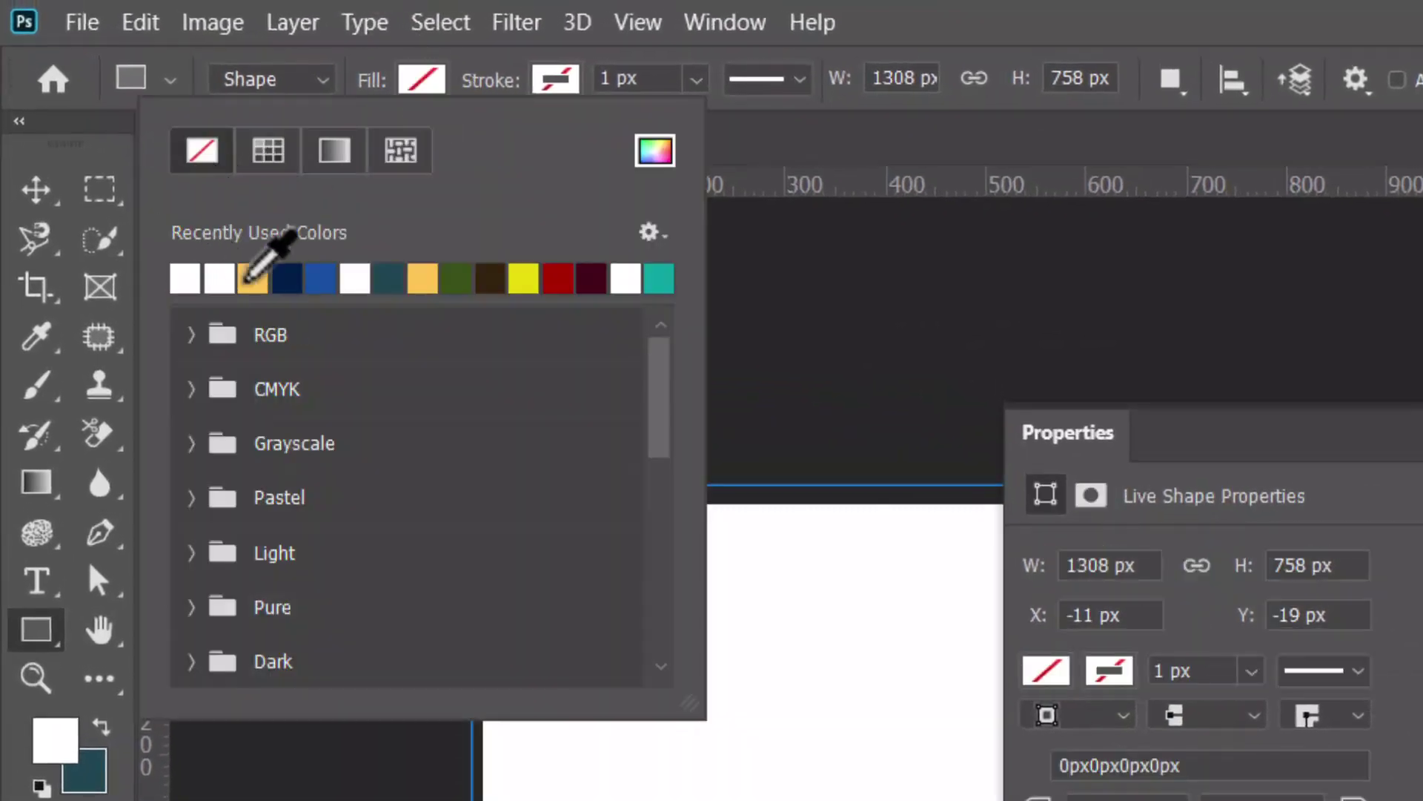
{"action": "left_click", "coordinate": [387, 278]}
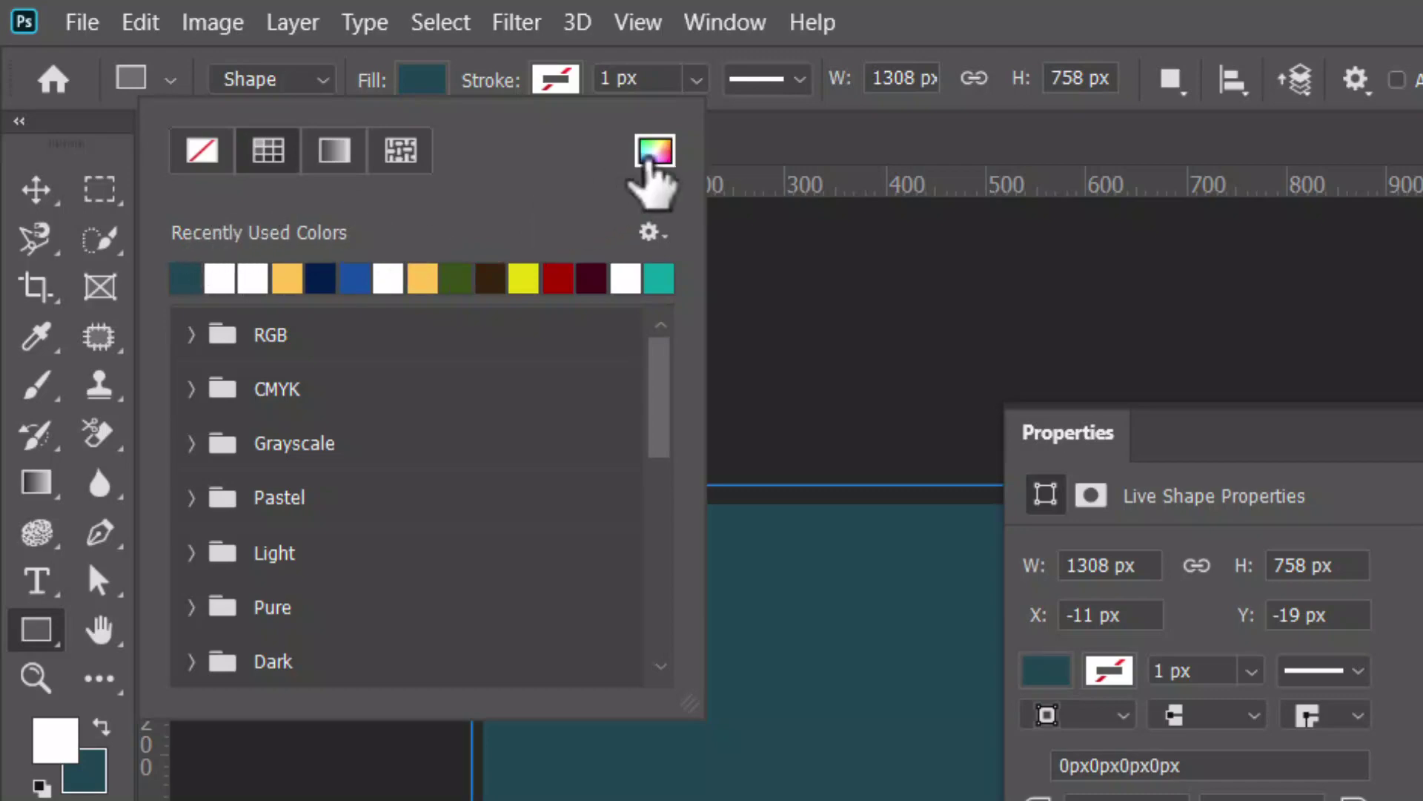
{"action": "key", "text": "i"}
{"action": "left_click", "coordinate": [631, 148]}
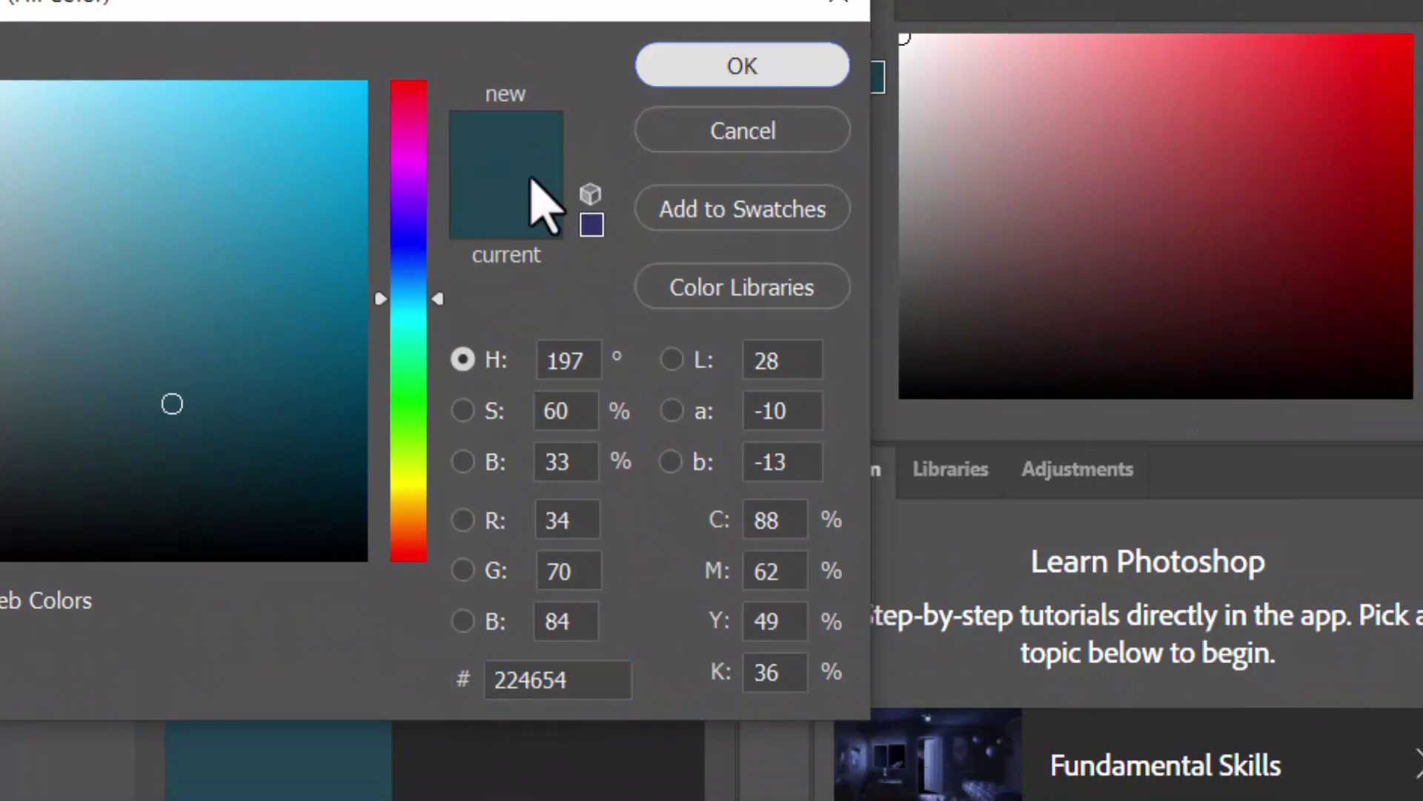
{"action": "key", "text": "Return"}
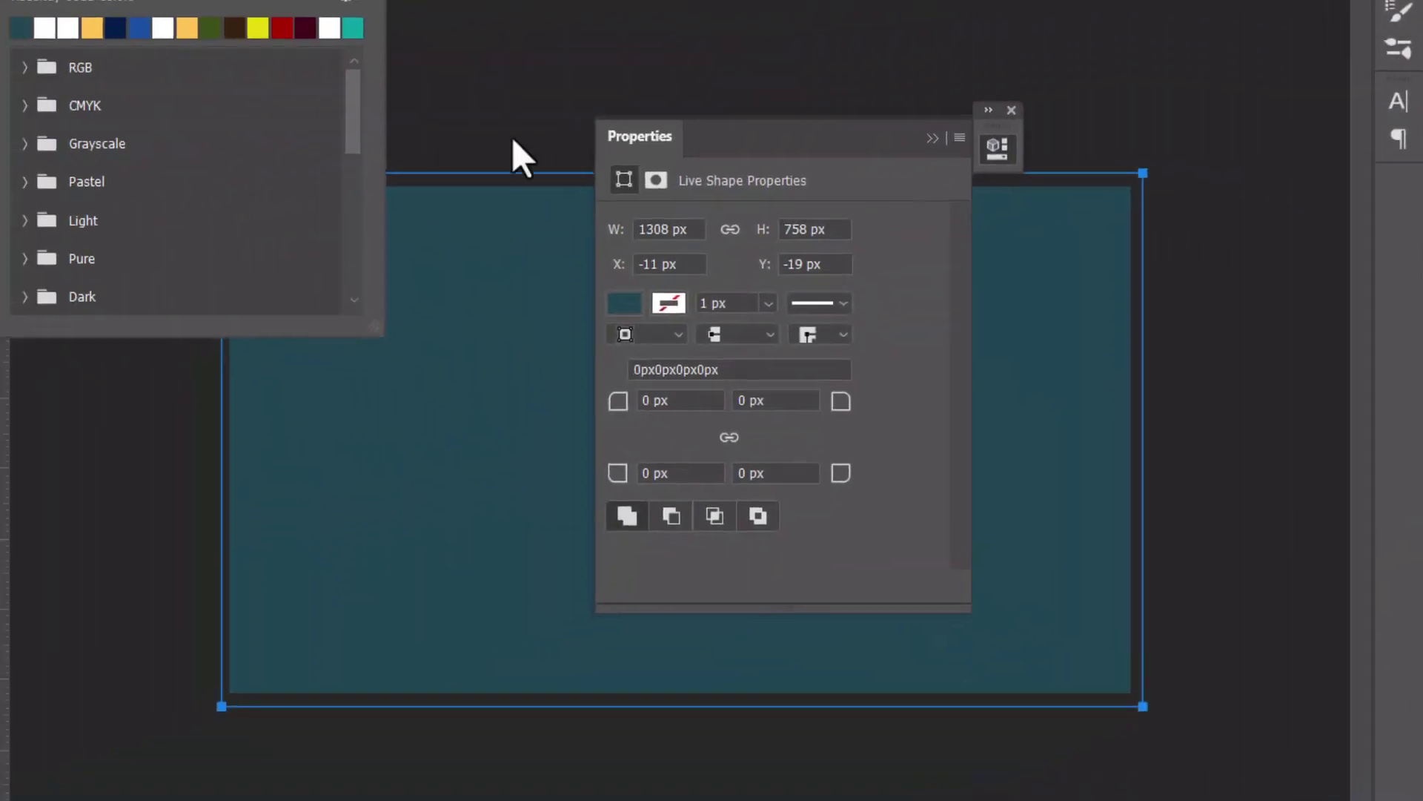
{"action": "left_click", "coordinate": [1011, 110]}
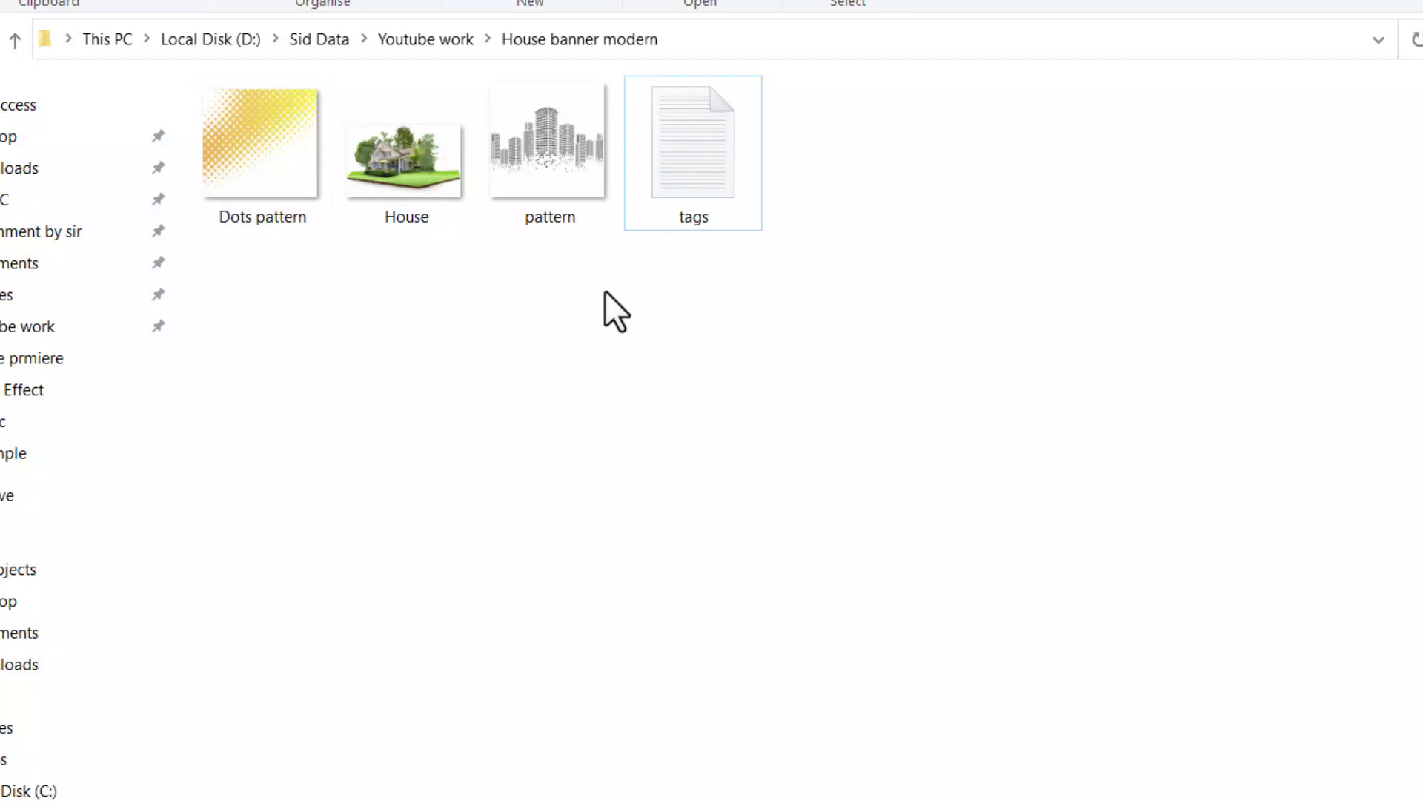
Place the city-skyline pattern image and stretch it across the full 1280×720 canvas
{"action": "mouse_move", "coordinate": [547, 159]}
{"action": "left_mouse_down"}
{"action": "mouse_move", "coordinate": [660, 793]}
{"action": "mouse_move", "coordinate": [636, 800]}
{"action": "mouse_move", "coordinate": [668, 499]}
{"action": "left_mouse_up"}
{"action": "left_click_drag", "start_coordinate": [932, 439], "coordinate": [1130, 439]}
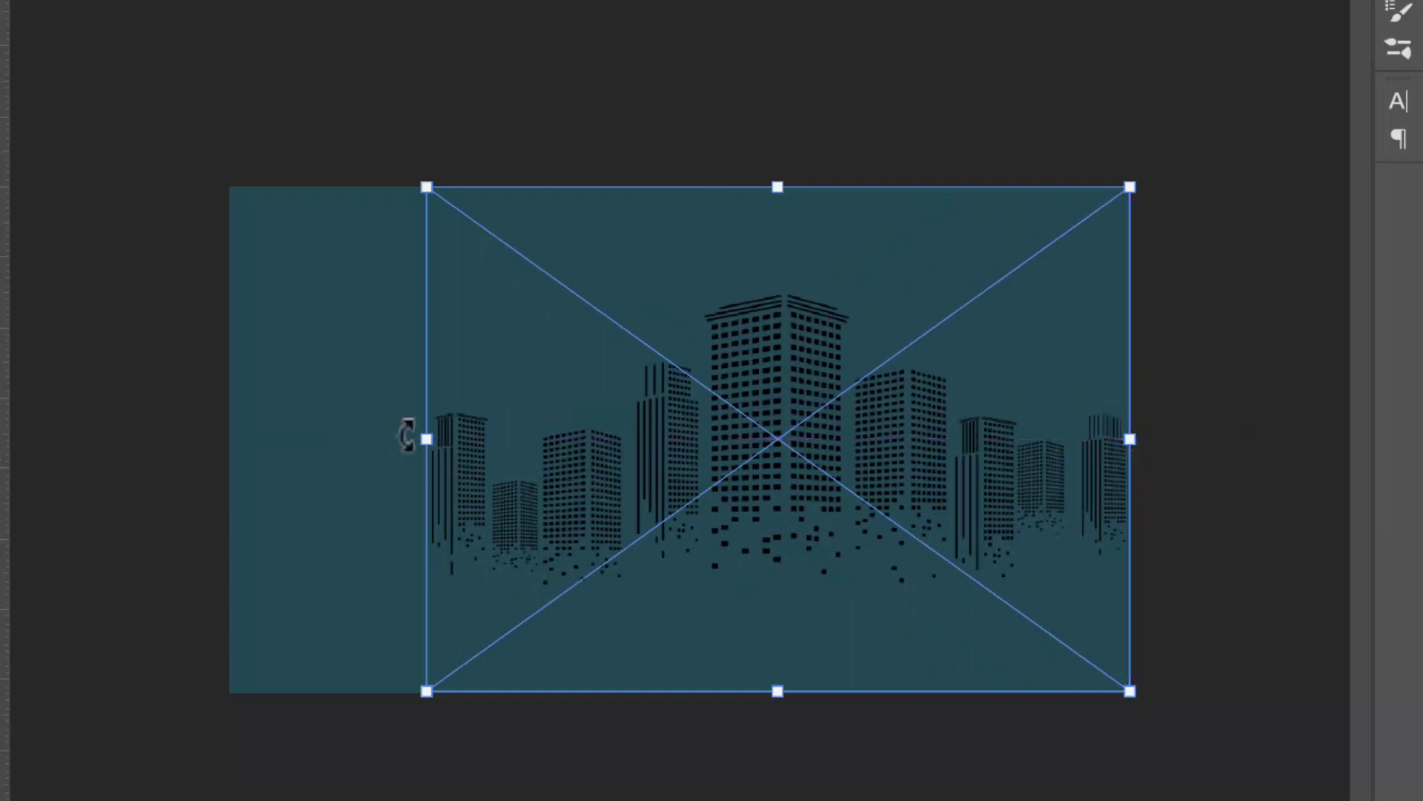
{"action": "left_click_drag", "start_coordinate": [427, 439], "coordinate": [229, 436]}
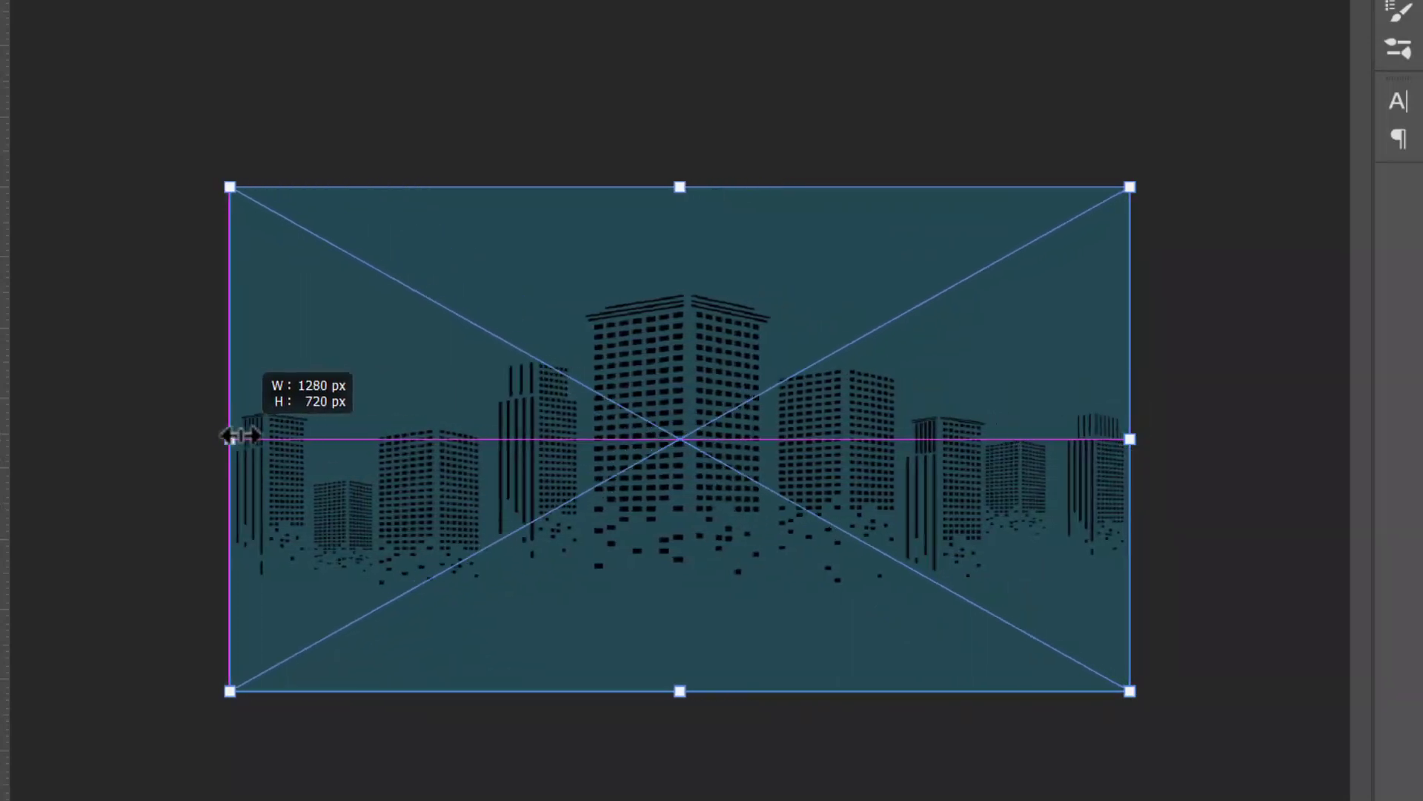
{"action": "left_click_drag", "start_coordinate": [534, 477], "coordinate": [528, 460]}
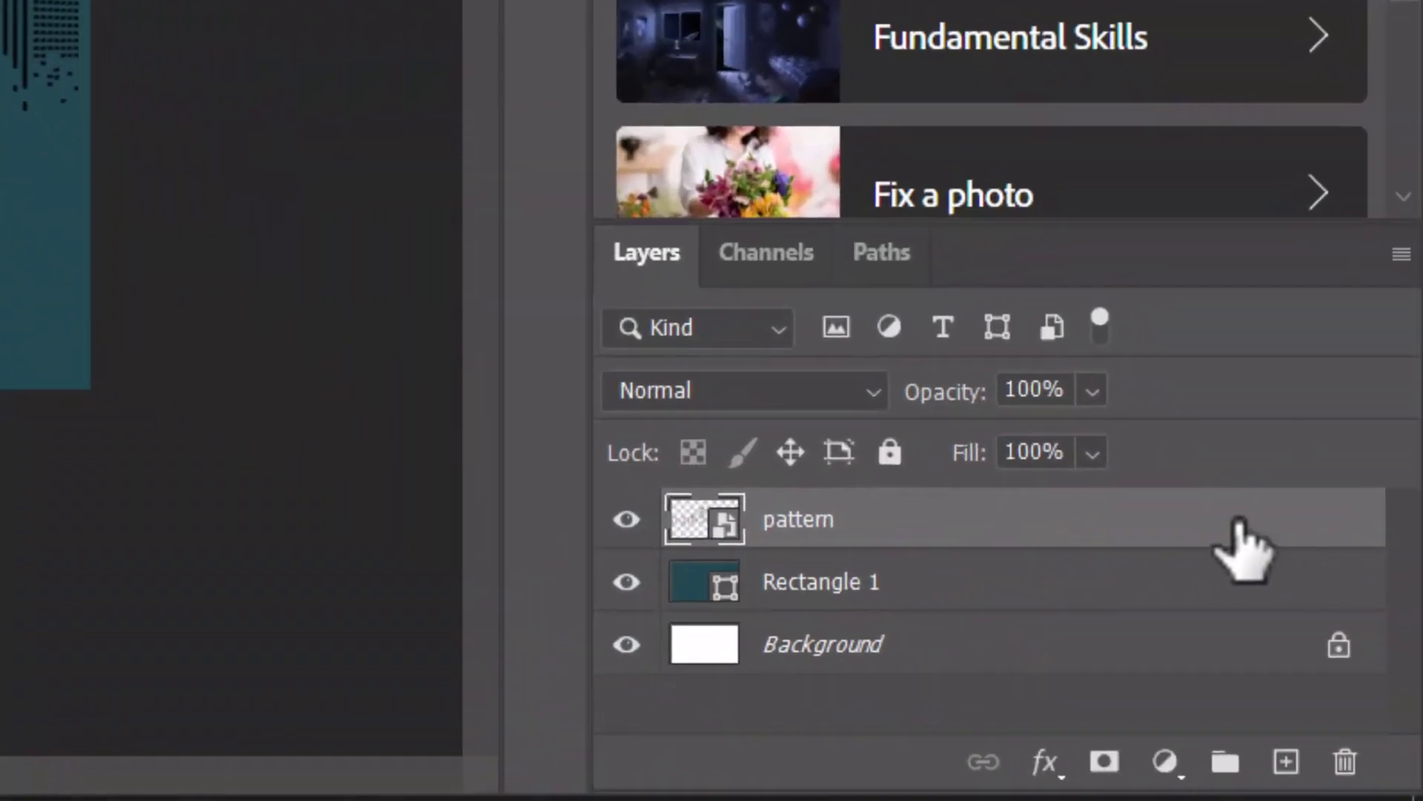
Give the skyline pattern layer a white Color Overlay
{"action": "double_click", "coordinate": [1153, 519]}
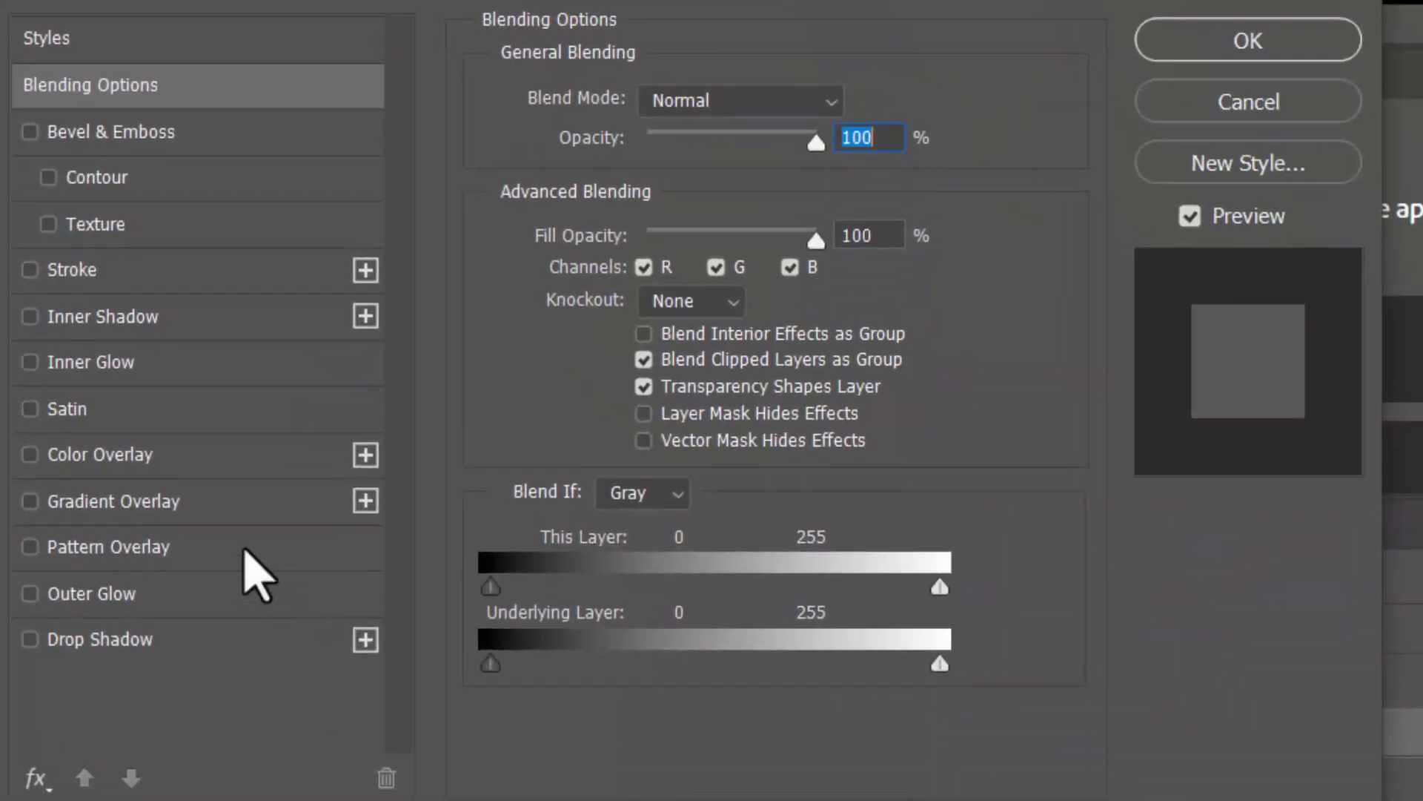
{"action": "left_click", "coordinate": [30, 454]}
{"action": "left_click", "coordinate": [216, 465]}
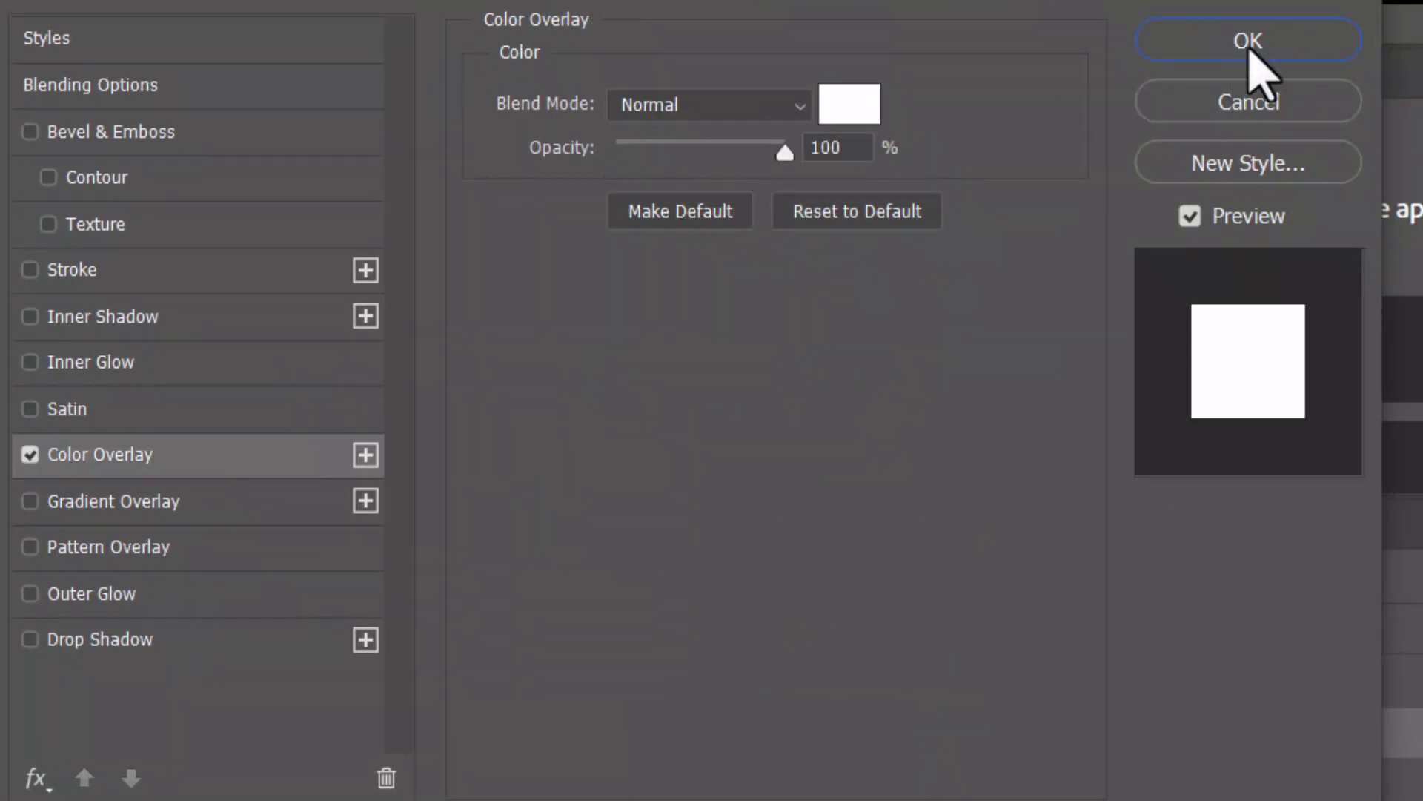
{"action": "left_click", "coordinate": [1252, 43]}
Lower the pattern layer to 48% opacity and reopen the House banner modern folder
{"action": "left_click", "coordinate": [1161, 526]}
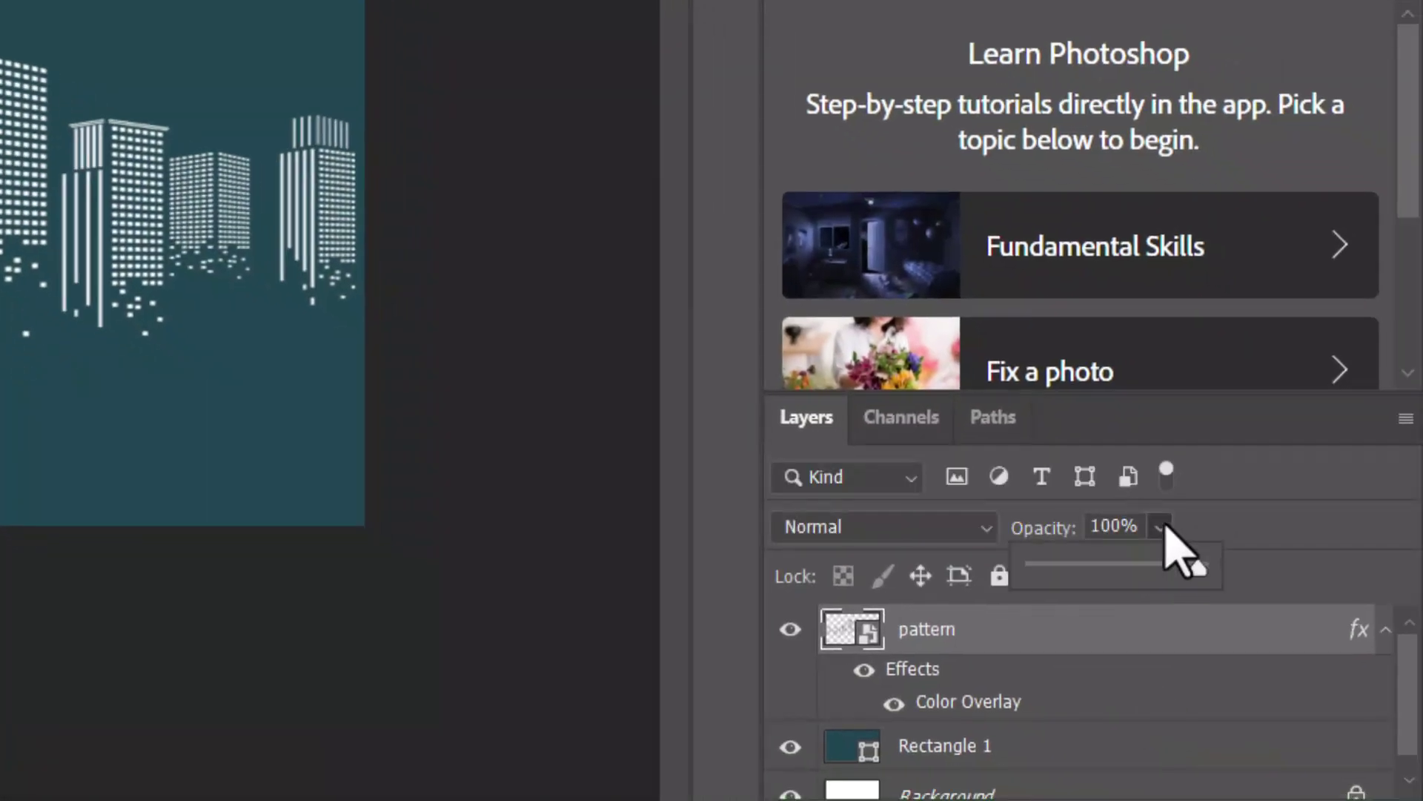
{"action": "left_click_drag", "start_coordinate": [1198, 567], "coordinate": [1117, 567]}
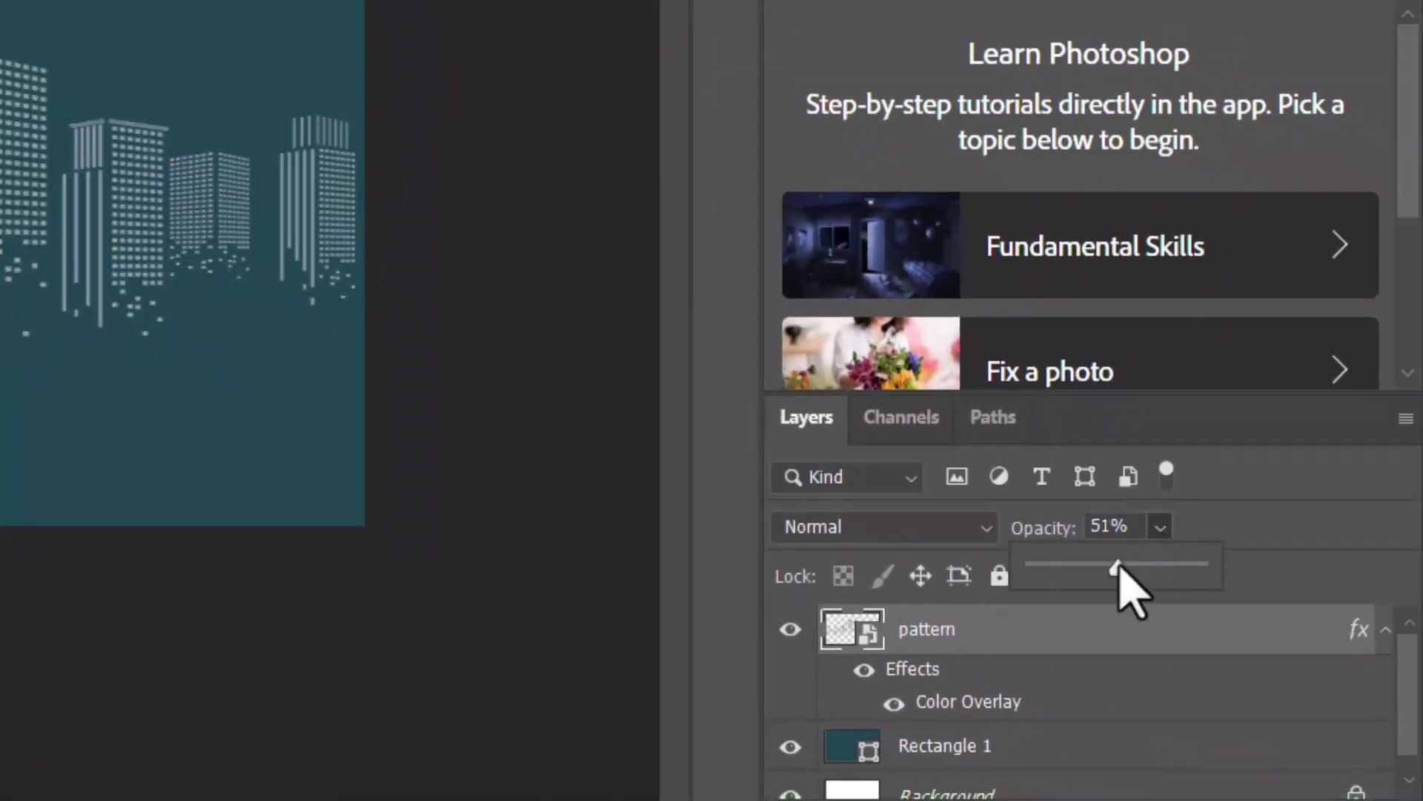
{"action": "left_click_drag", "start_coordinate": [1118, 569], "coordinate": [1104, 569]}
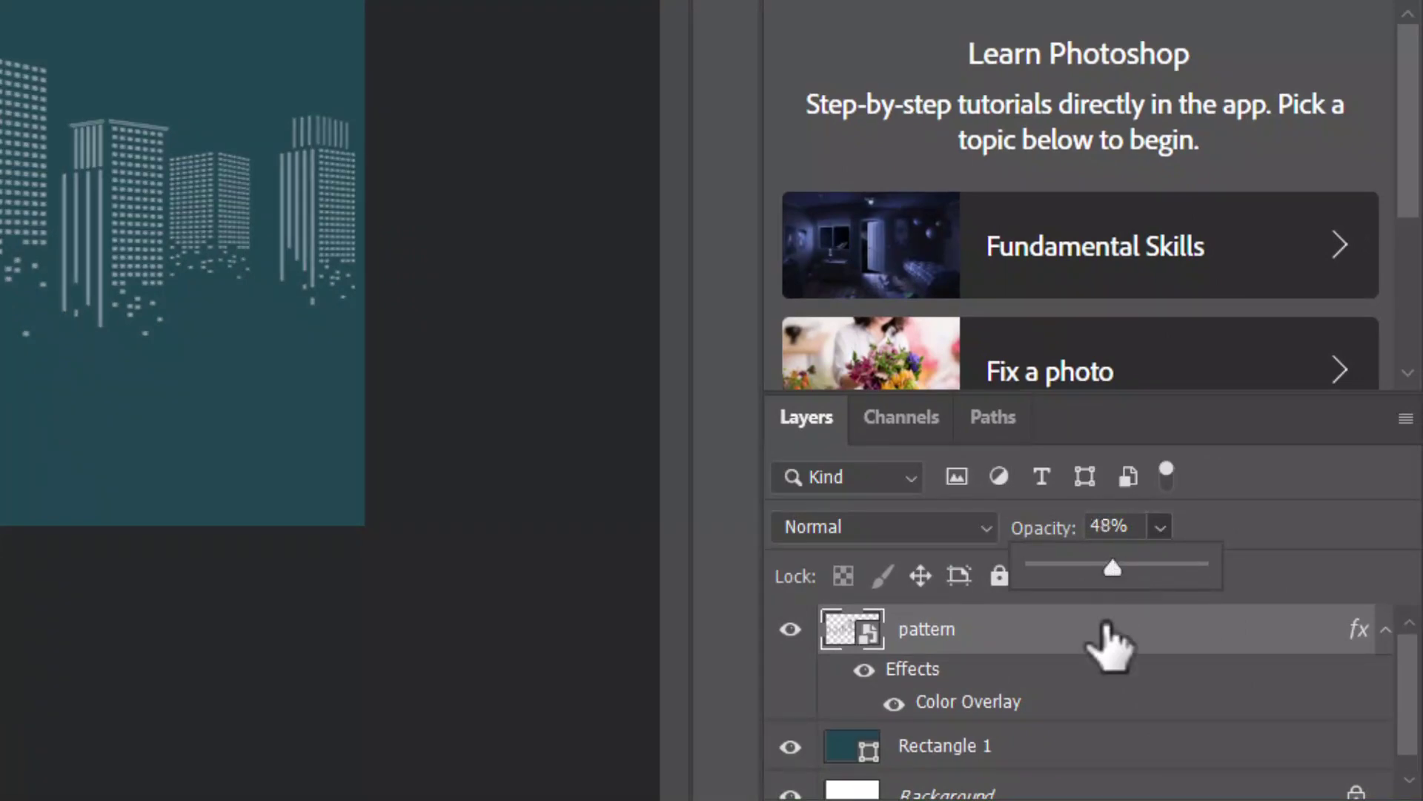
{"action": "left_click", "coordinate": [1112, 652]}
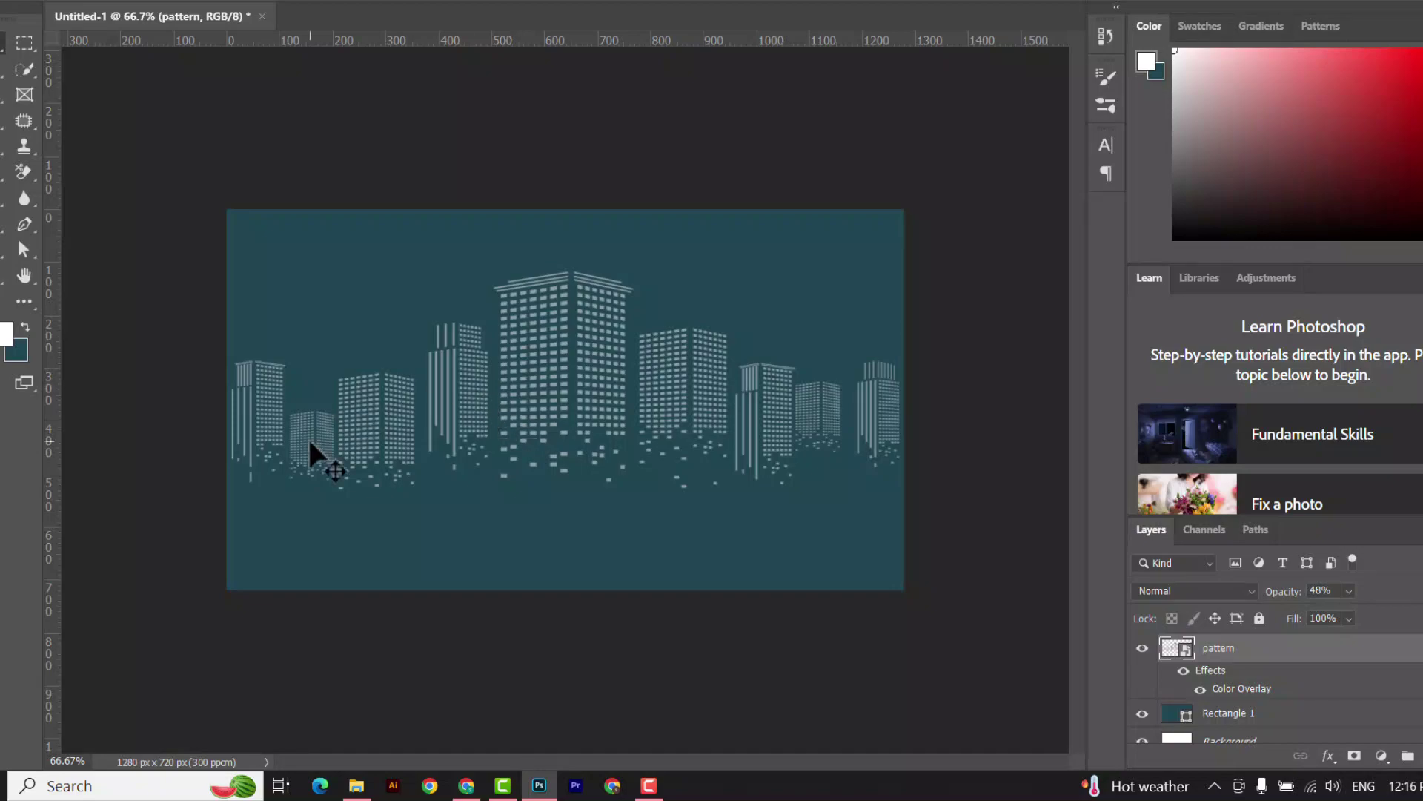
{"action": "left_click", "coordinate": [370, 786]}
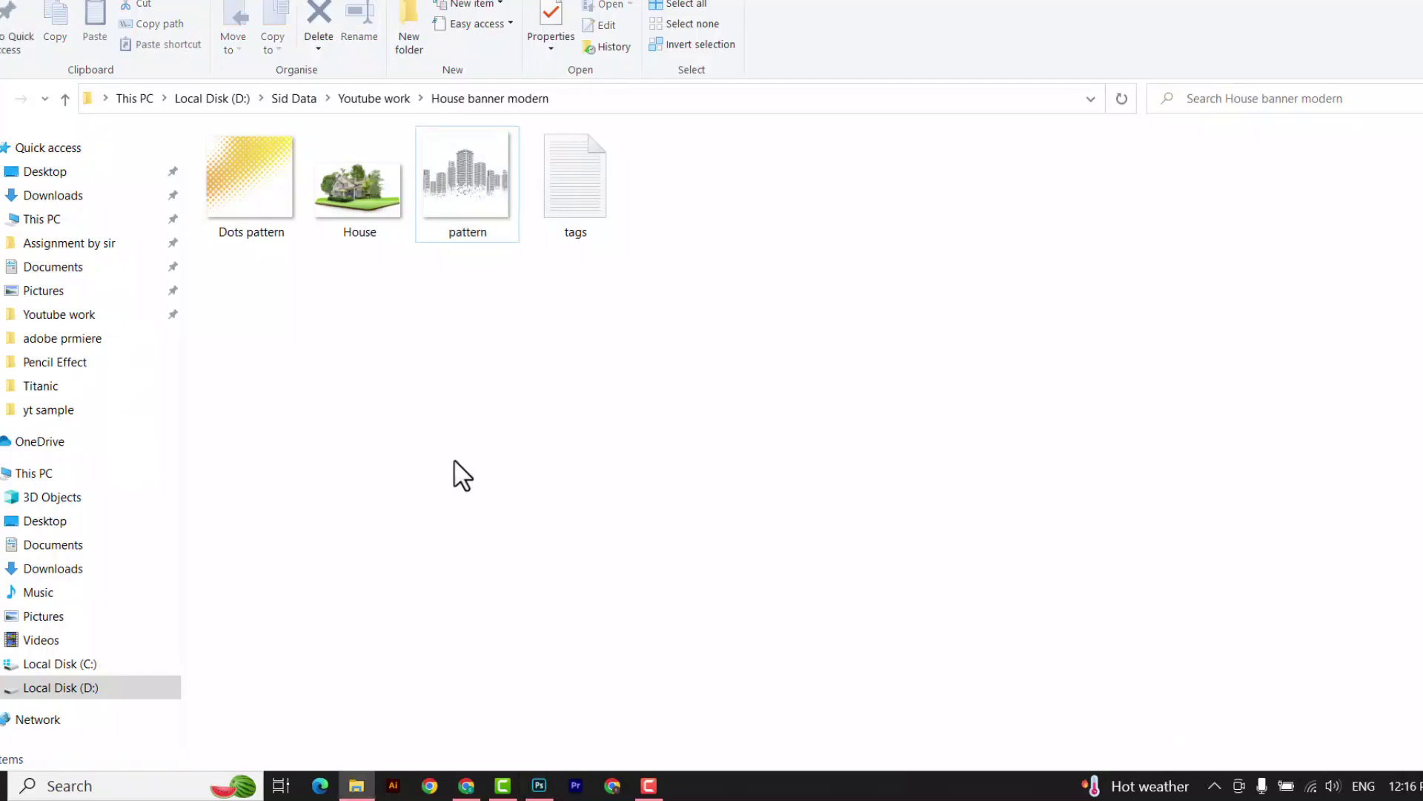
Add the House cut-out, scaled to about 9.74%, on the banner's left over the skyline
{"action": "left_click", "coordinate": [368, 236]}
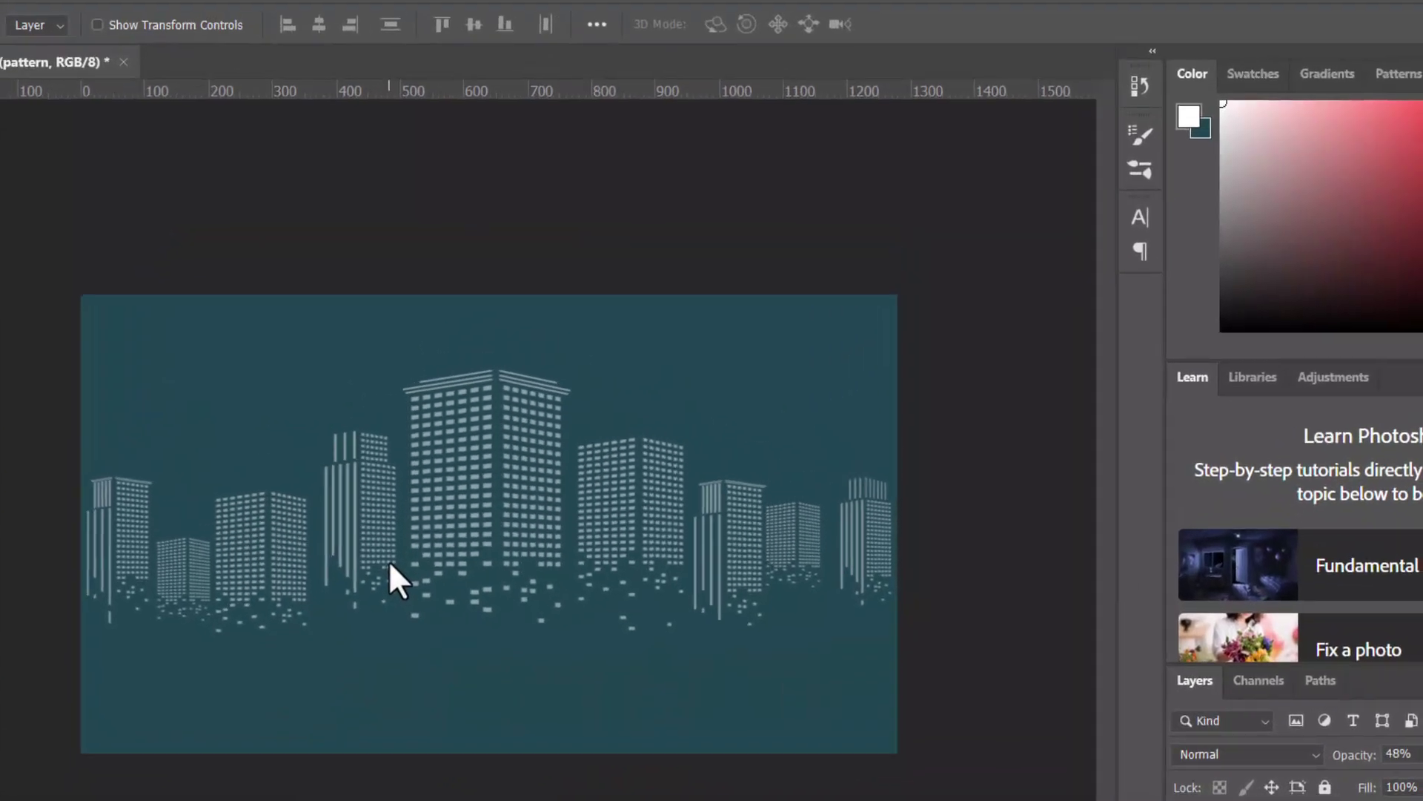
{"action": "left_click_drag", "start_coordinate": [539, 793], "coordinate": [415, 550]}
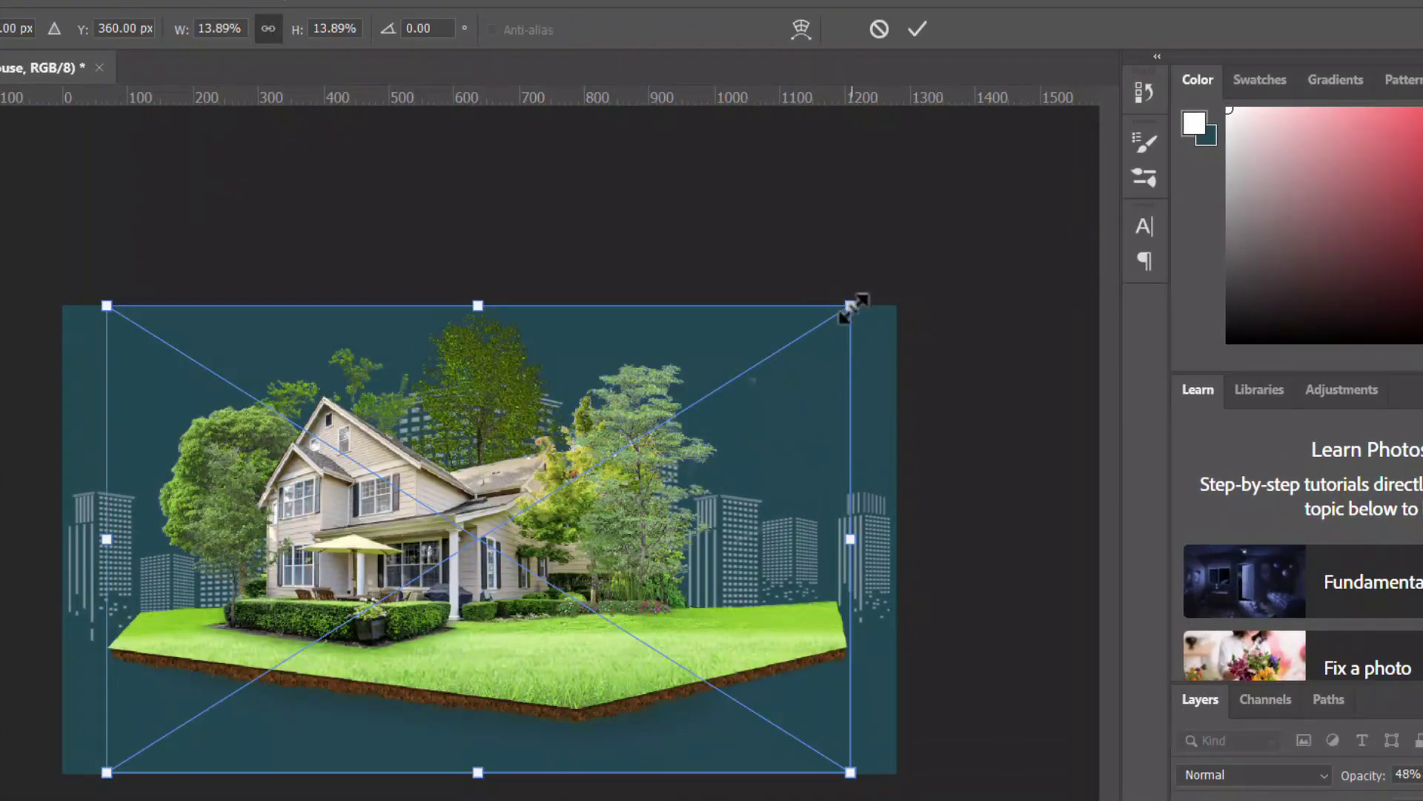
{"action": "left_click_drag", "start_coordinate": [853, 304], "coordinate": [604, 461]}
{"action": "mouse_move", "coordinate": [414, 572]}
{"action": "left_mouse_down"}
{"action": "mouse_move", "coordinate": [417, 537]}
{"action": "mouse_move", "coordinate": [414, 549]}
{"action": "left_mouse_up"}
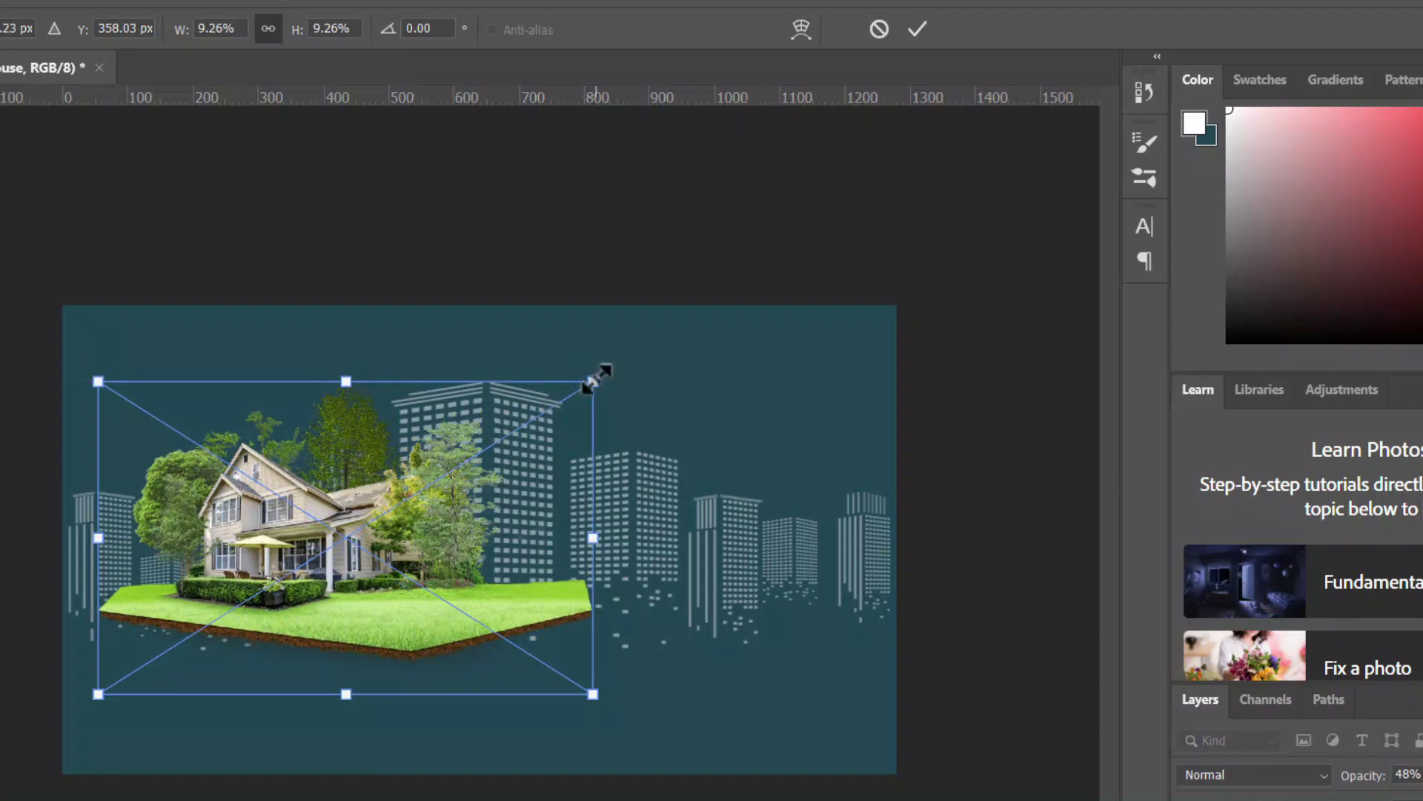
{"action": "left_click_drag", "start_coordinate": [594, 380], "coordinate": [616, 366]}
{"action": "left_click_drag", "start_coordinate": [399, 483], "coordinate": [399, 517]}
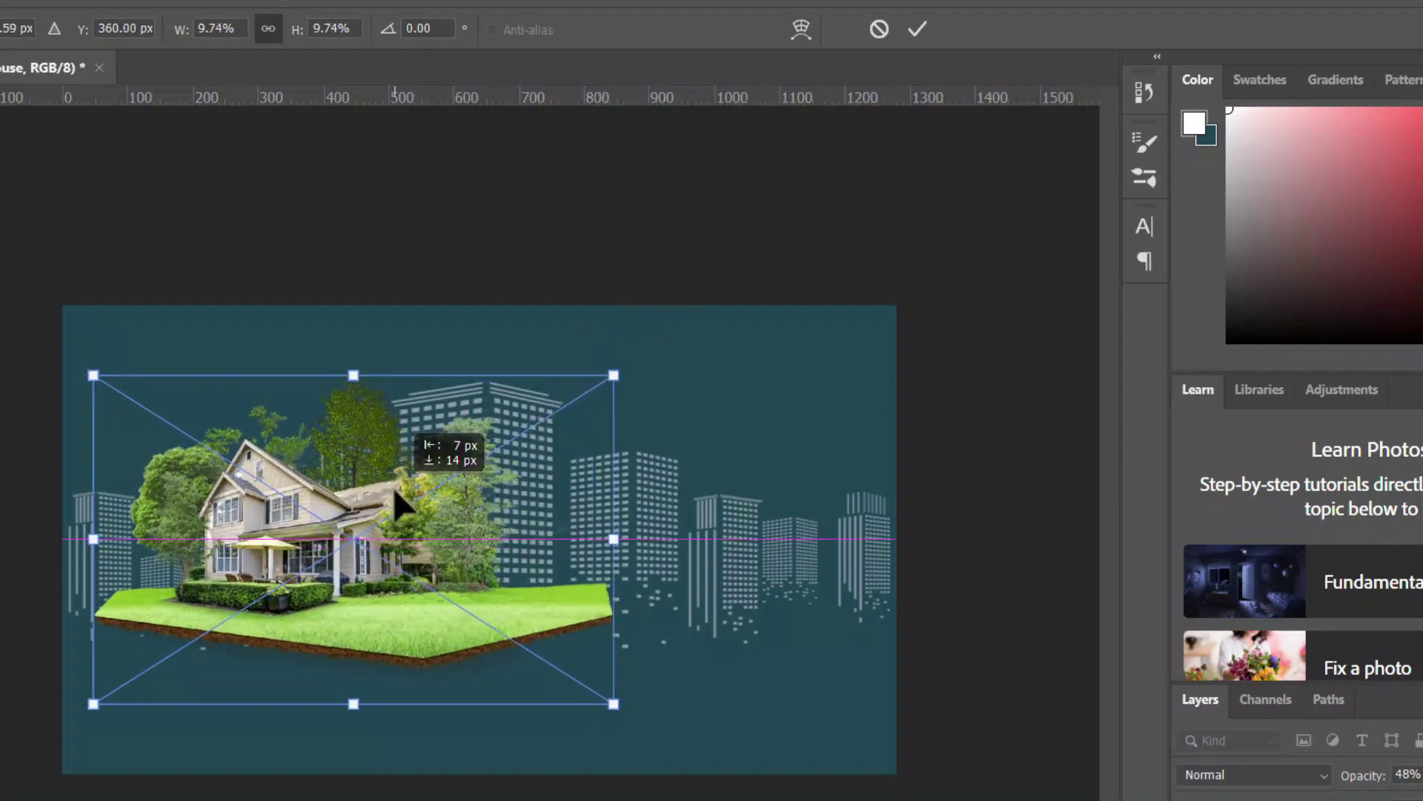
{"action": "key", "text": "Return"}
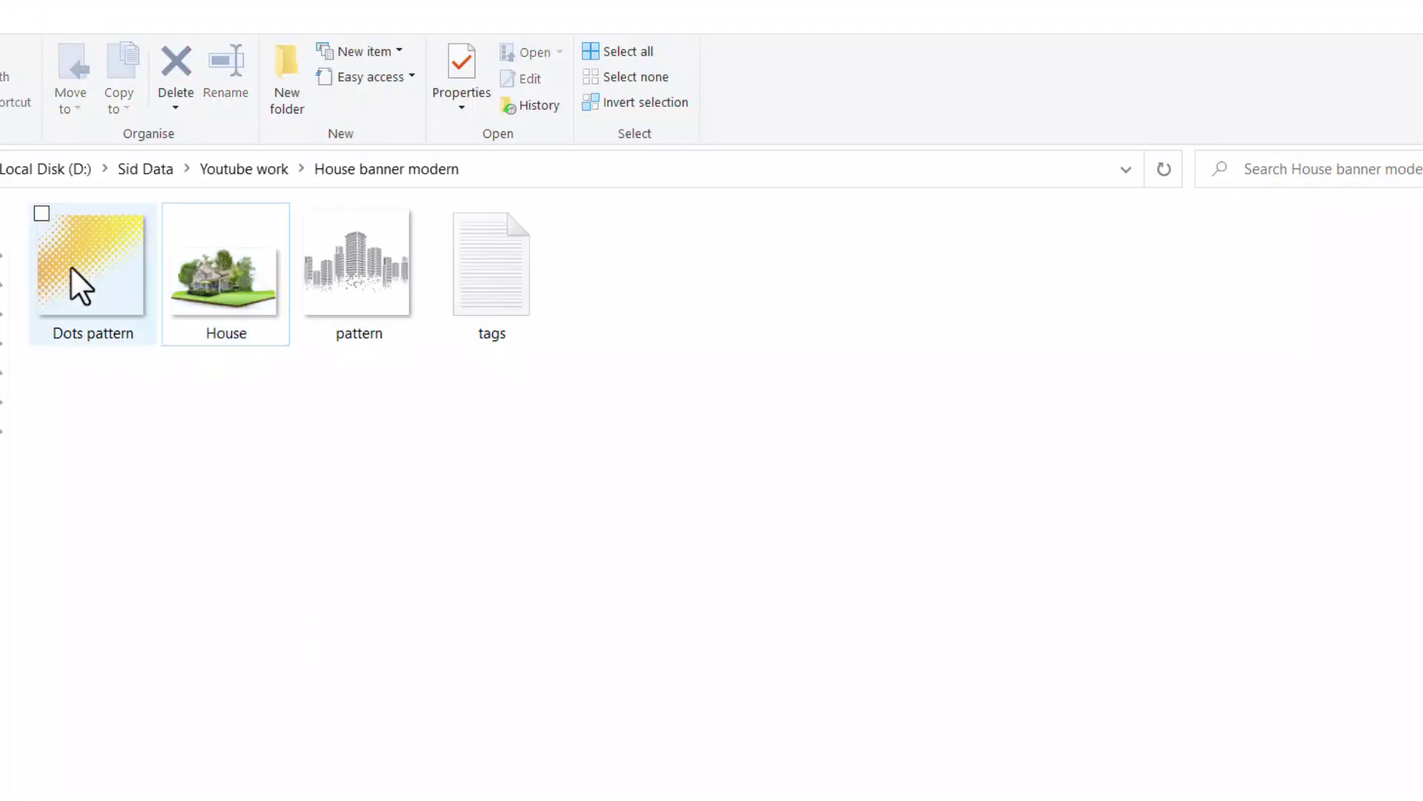
{"action": "left_click", "coordinate": [82, 280]}
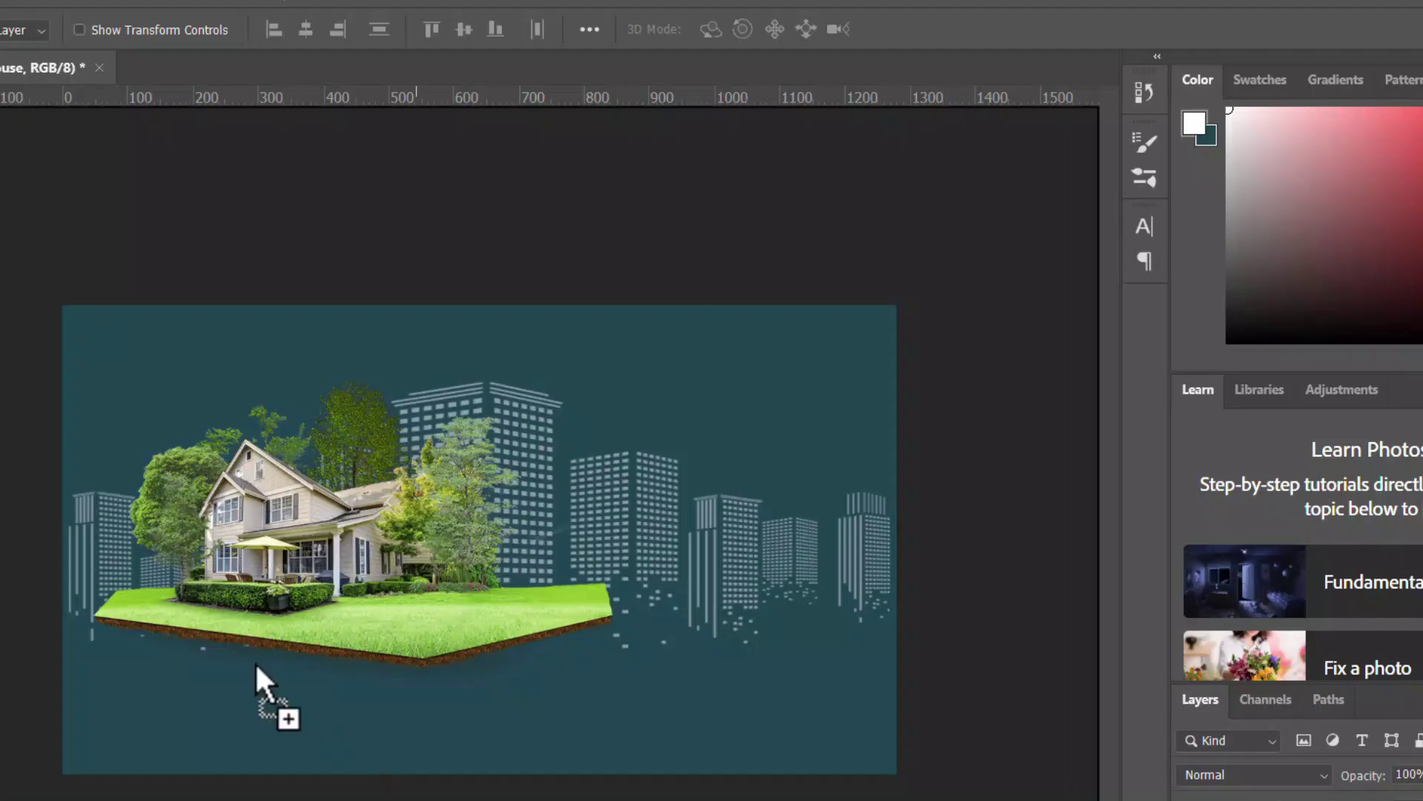
Place the yellow Dots pattern top-right, rotated about -84.84° and scaled to 5.89%
{"action": "left_click_drag", "start_coordinate": [93, 274], "coordinate": [173, 451]}
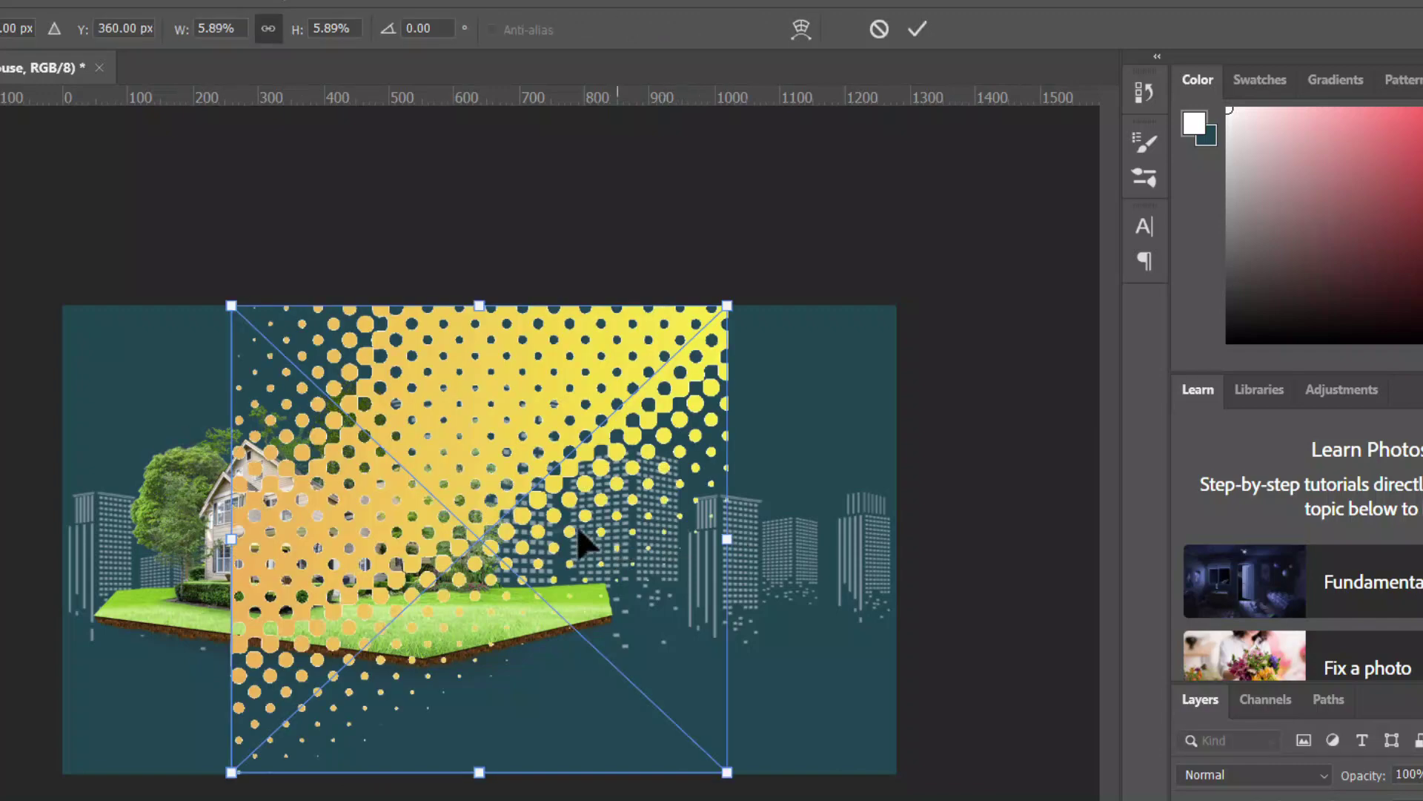
{"action": "left_click_drag", "start_coordinate": [784, 226], "coordinate": [374, 111]}
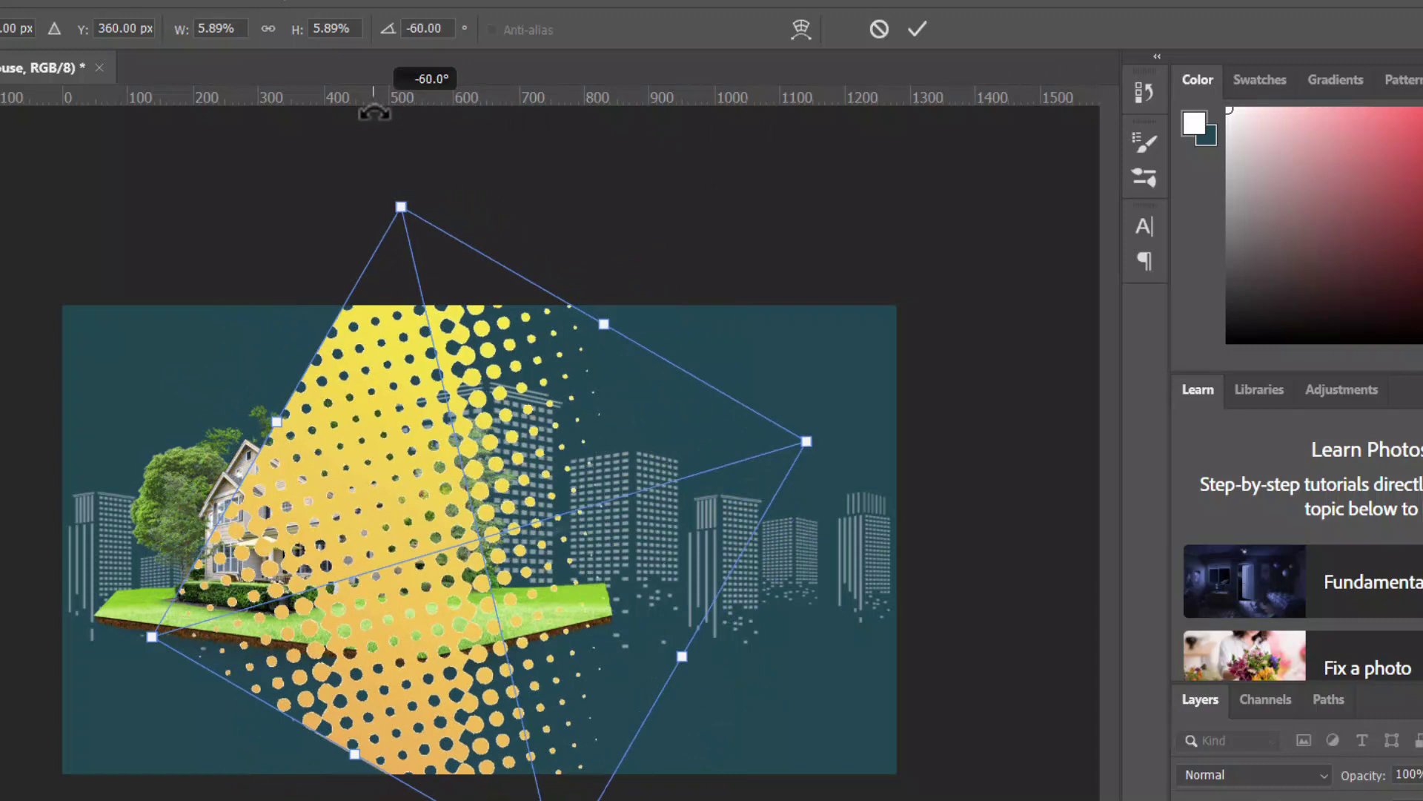
{"action": "left_click_drag", "start_coordinate": [511, 567], "coordinate": [886, 345]}
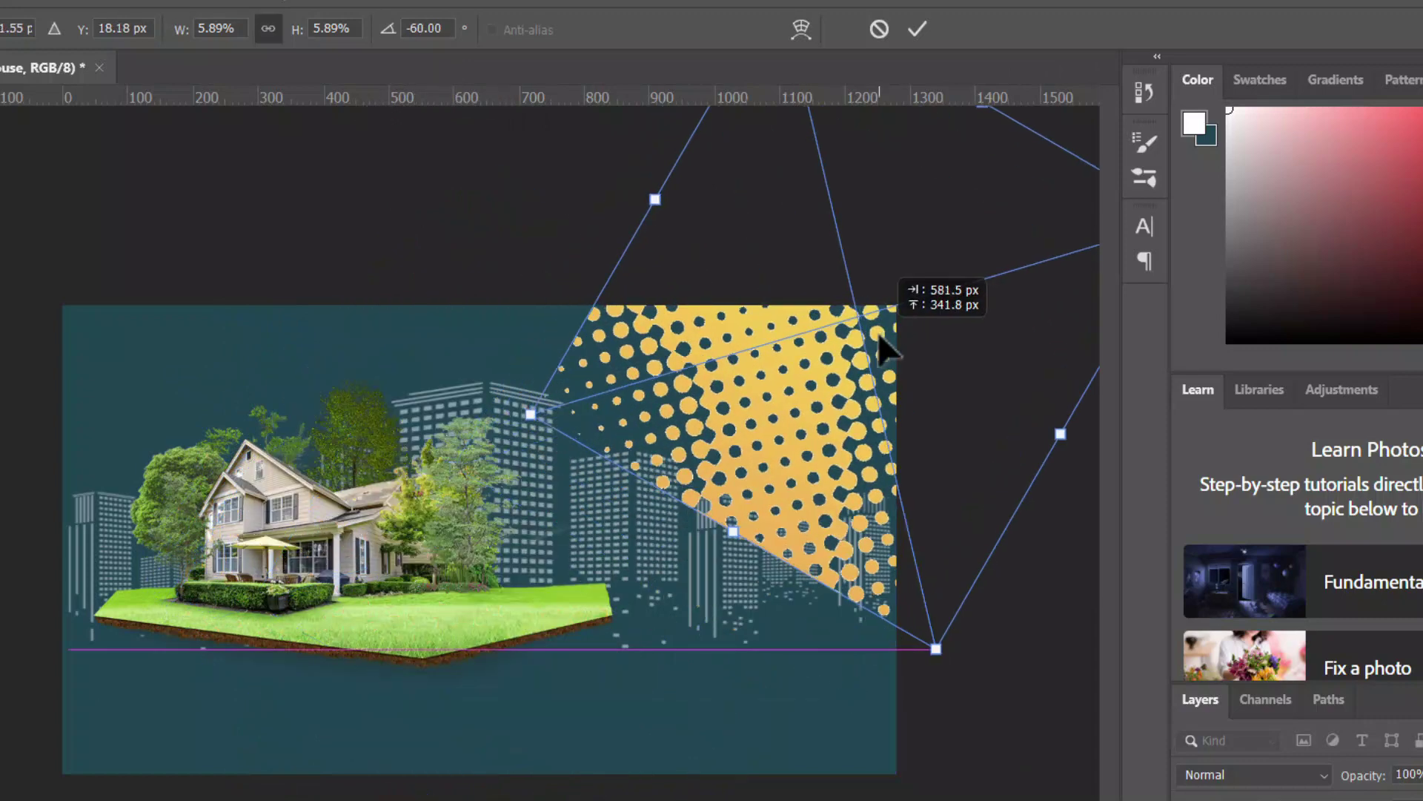
{"action": "mouse_move", "coordinate": [969, 715]}
{"action": "left_mouse_down"}
{"action": "mouse_move", "coordinate": [1053, 560]}
{"action": "mouse_move", "coordinate": [875, 534]}
{"action": "left_mouse_up"}
{"action": "mouse_move", "coordinate": [820, 467]}
{"action": "left_mouse_down"}
{"action": "mouse_move", "coordinate": [908, 373]}
{"action": "mouse_move", "coordinate": [875, 365]}
{"action": "left_mouse_up"}
{"action": "left_click", "coordinate": [917, 29]}
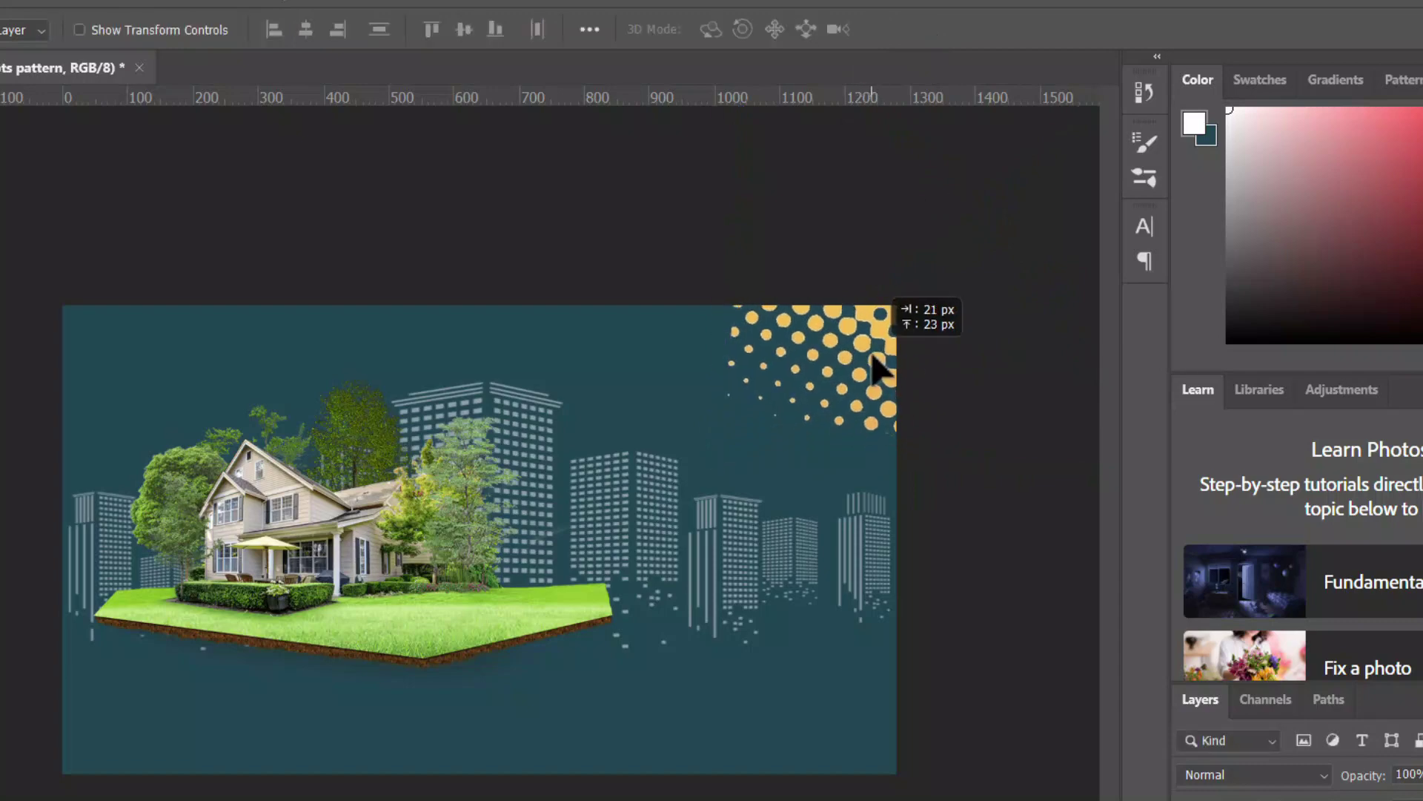
Free-transform the Dots pattern, rotating it to about 80° toward the top-right corner
{"action": "left_click_drag", "start_coordinate": [873, 391], "coordinate": [423, 639]}
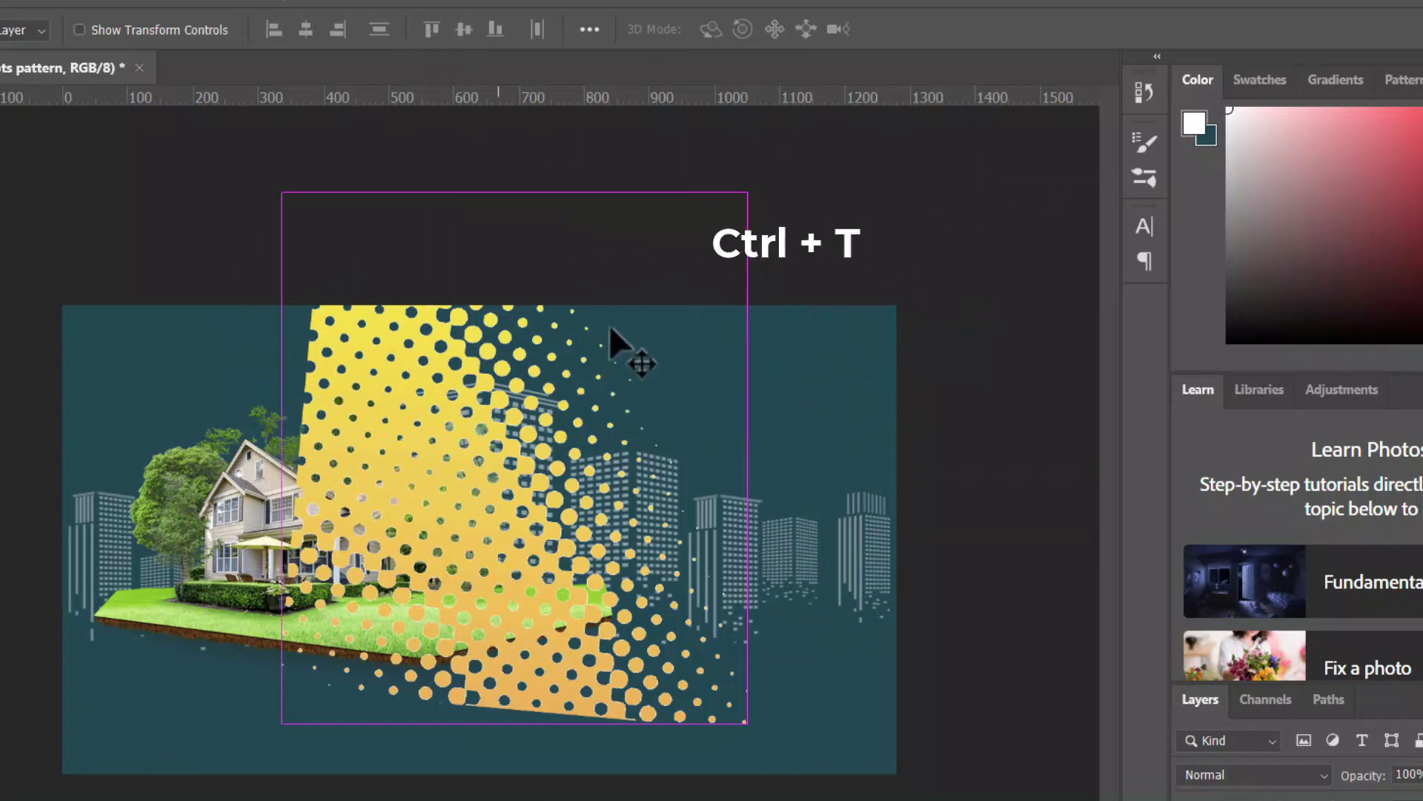
{"action": "key", "text": "ctrl+t"}
{"action": "mouse_move", "coordinate": [651, 221]}
{"action": "left_mouse_down"}
{"action": "mouse_move", "coordinate": [906, 524]}
{"action": "mouse_move", "coordinate": [646, 793]}
{"action": "left_mouse_up"}
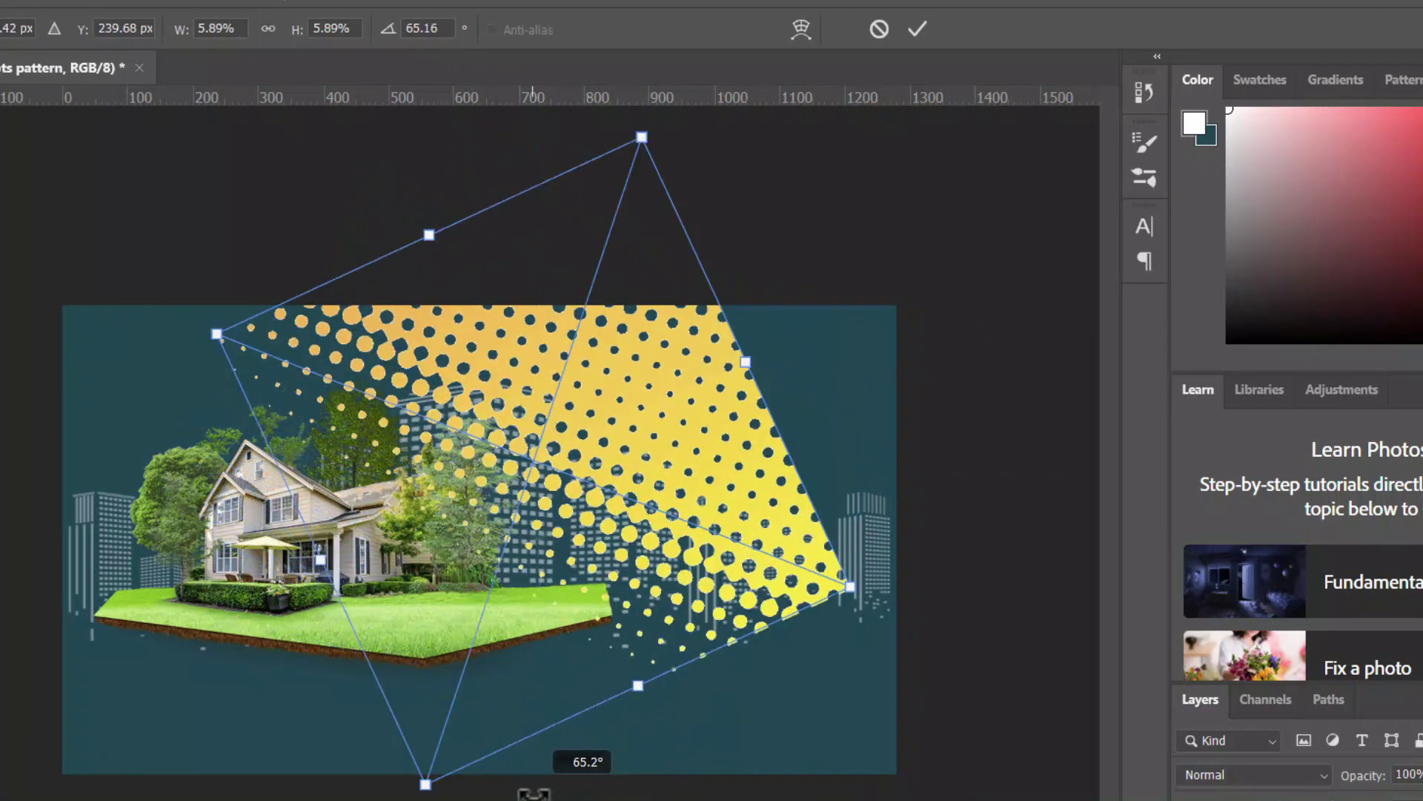
{"action": "mouse_move", "coordinate": [646, 793]}
{"action": "left_mouse_down"}
{"action": "mouse_move", "coordinate": [742, 315]}
{"action": "mouse_move", "coordinate": [820, 238]}
{"action": "left_mouse_up"}
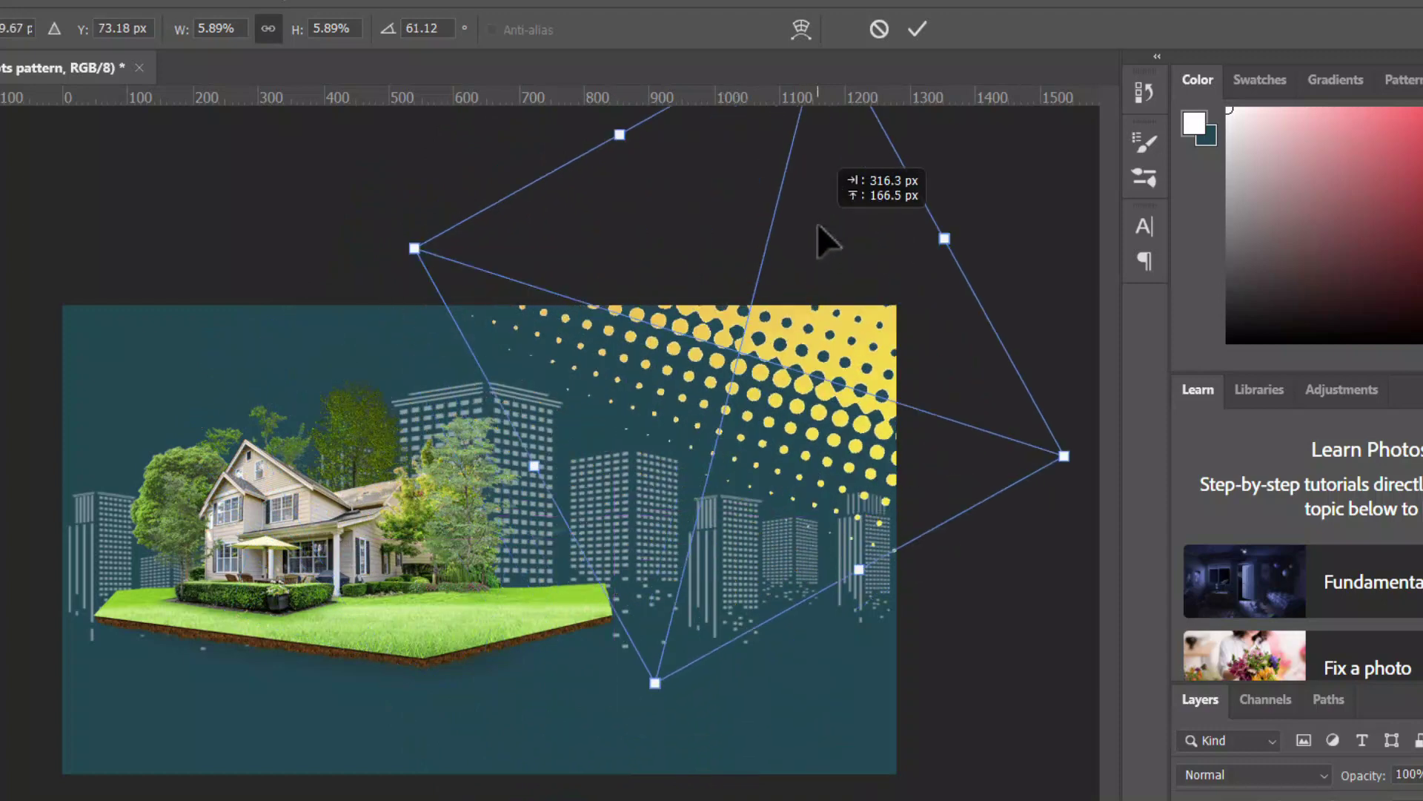
{"action": "left_click_drag", "start_coordinate": [962, 648], "coordinate": [880, 702]}
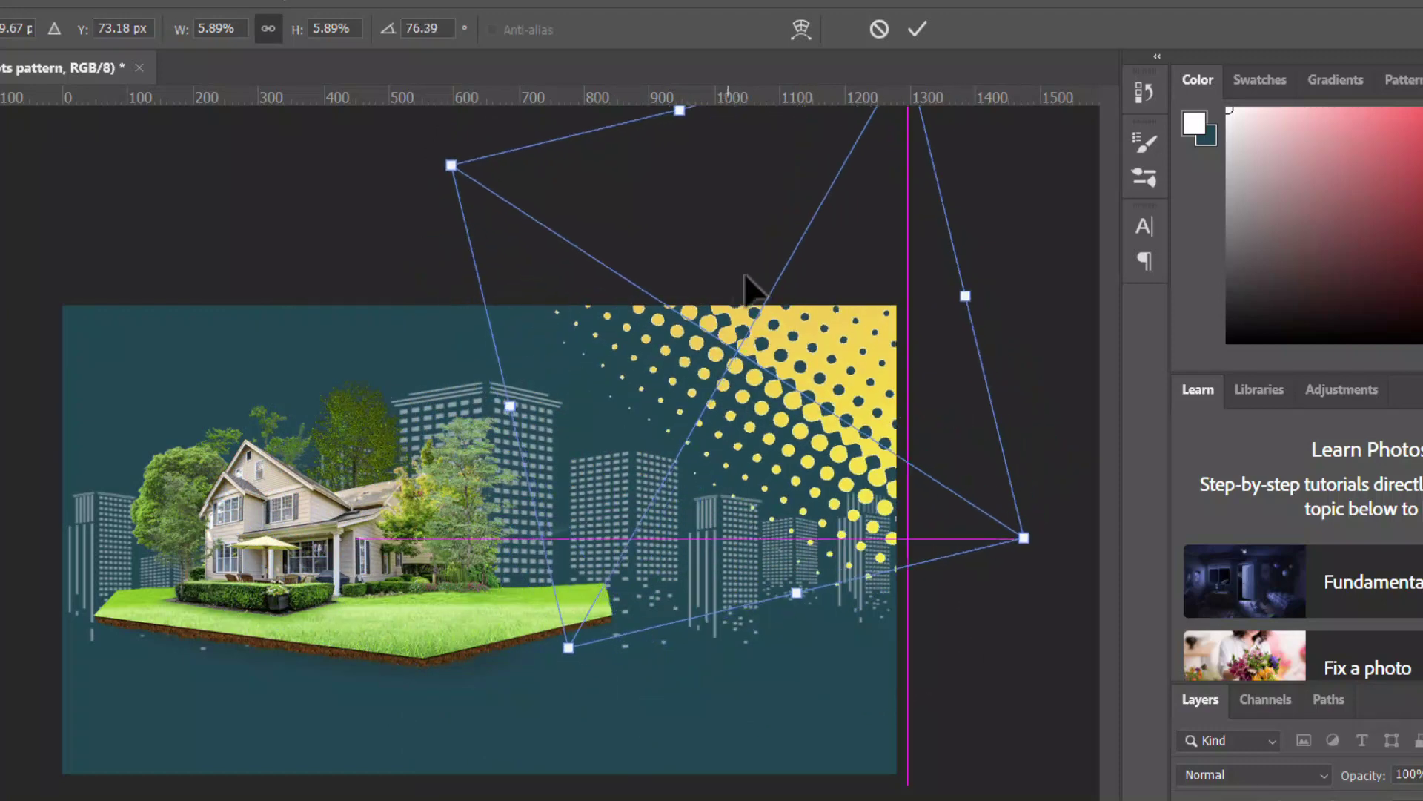
{"action": "left_click_drag", "start_coordinate": [750, 289], "coordinate": [772, 261]}
{"action": "left_click_drag", "start_coordinate": [1012, 572], "coordinate": [990, 602]}
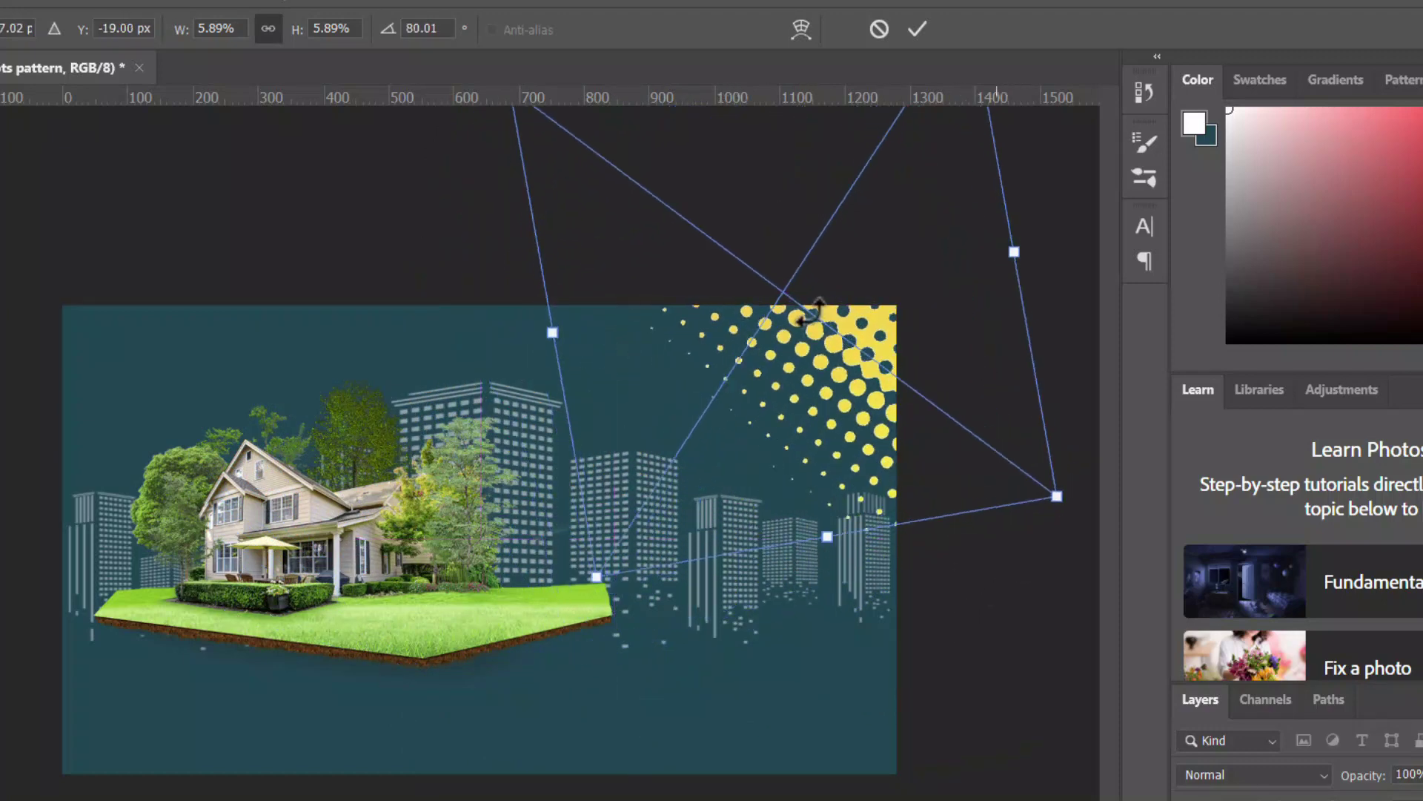
{"action": "mouse_move", "coordinate": [824, 306]}
{"action": "left_mouse_down"}
{"action": "mouse_move", "coordinate": [824, 320]}
{"action": "mouse_move", "coordinate": [831, 294]}
{"action": "left_mouse_up"}
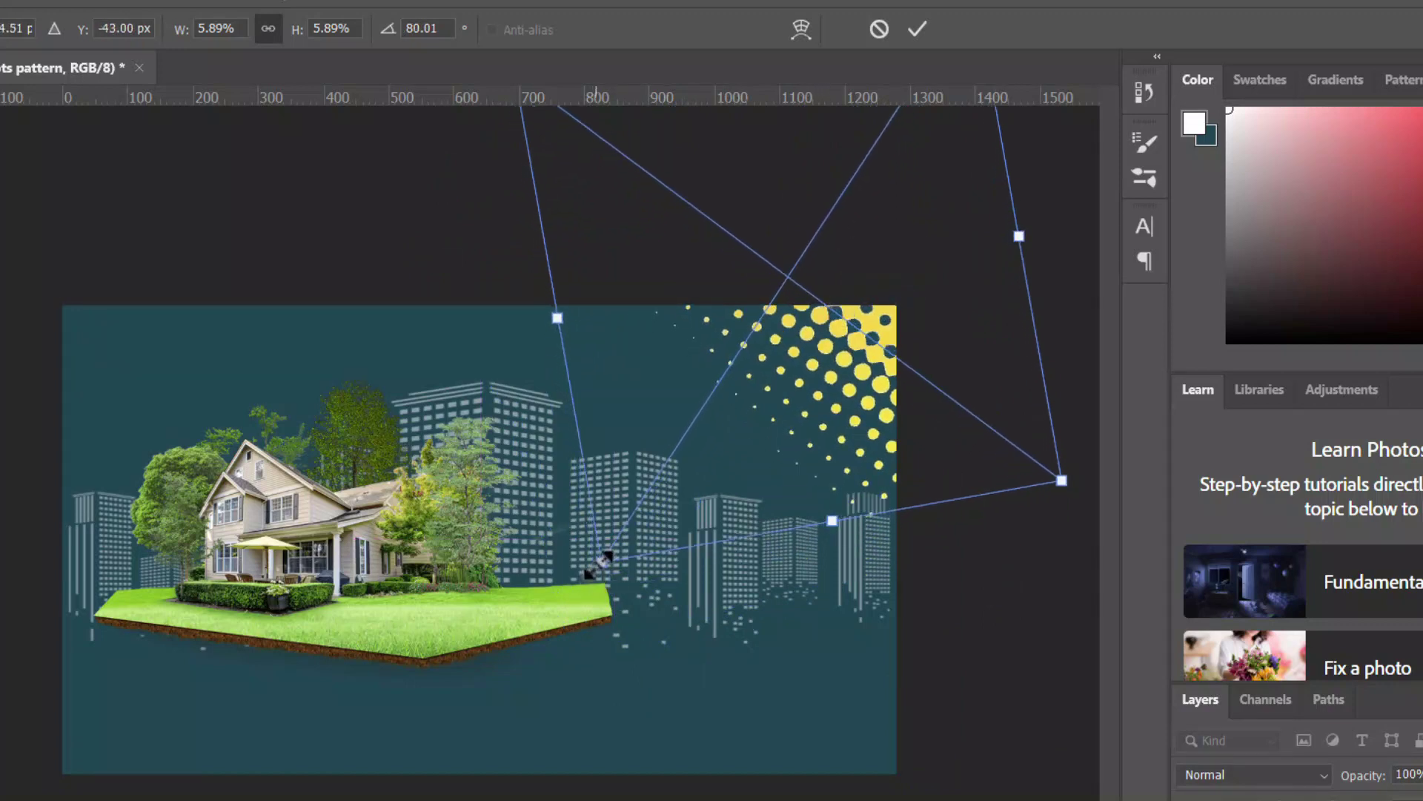
Shrink the dots to 5.17% and fit them into the top-right corner
{"action": "left_click_drag", "start_coordinate": [604, 558], "coordinate": [646, 493]}
{"action": "left_click_drag", "start_coordinate": [763, 317], "coordinate": [753, 363]}
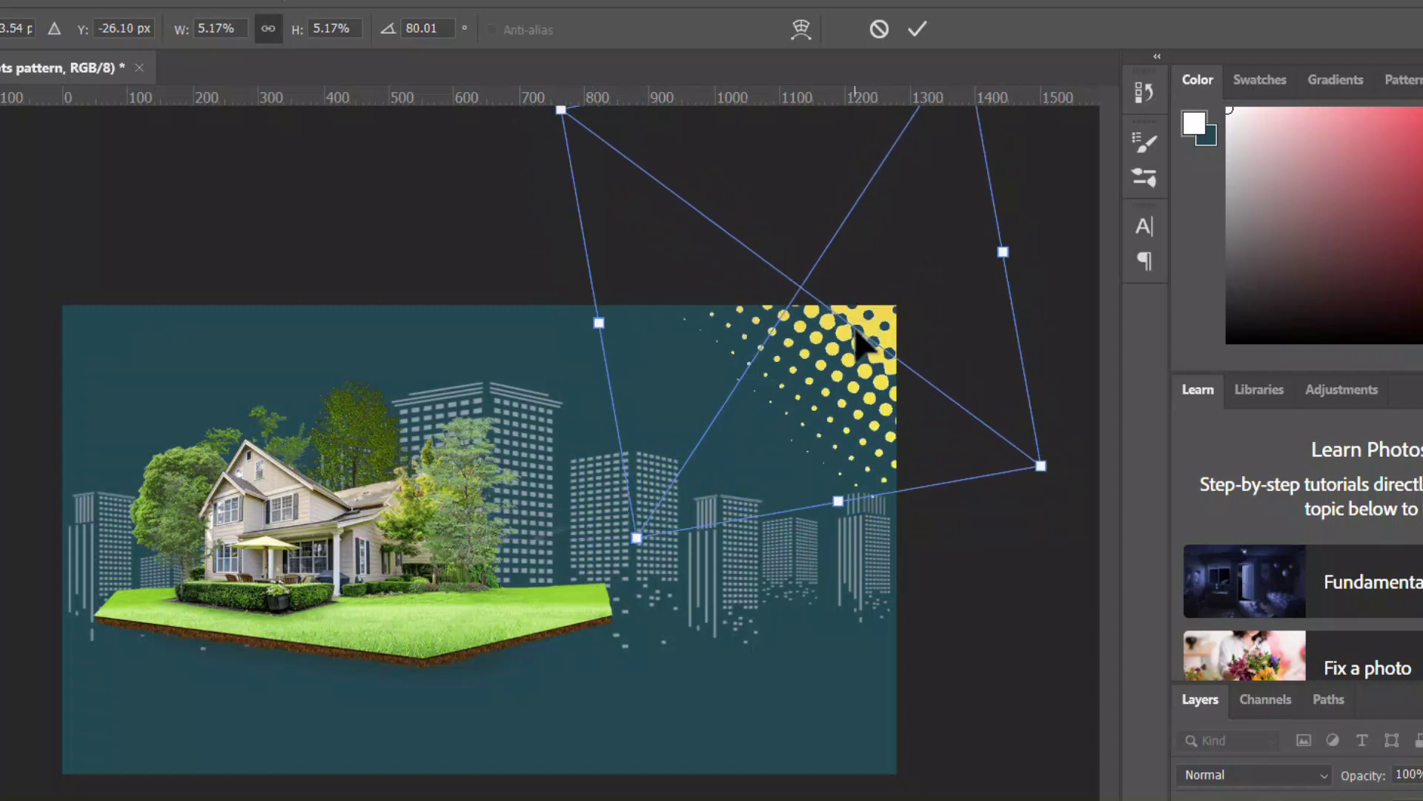
{"action": "left_click_drag", "start_coordinate": [893, 343], "coordinate": [894, 330]}
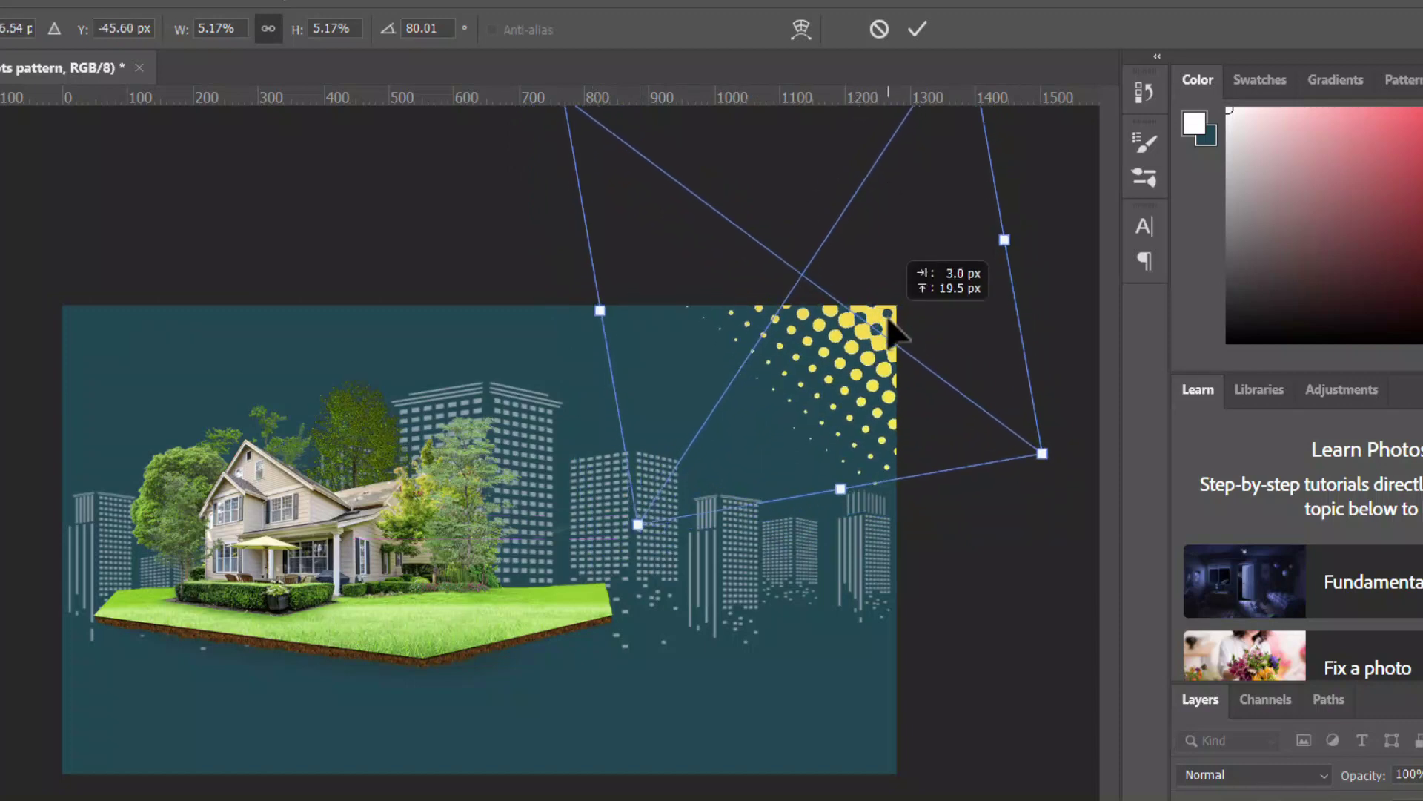
{"action": "left_click", "coordinate": [918, 30]}
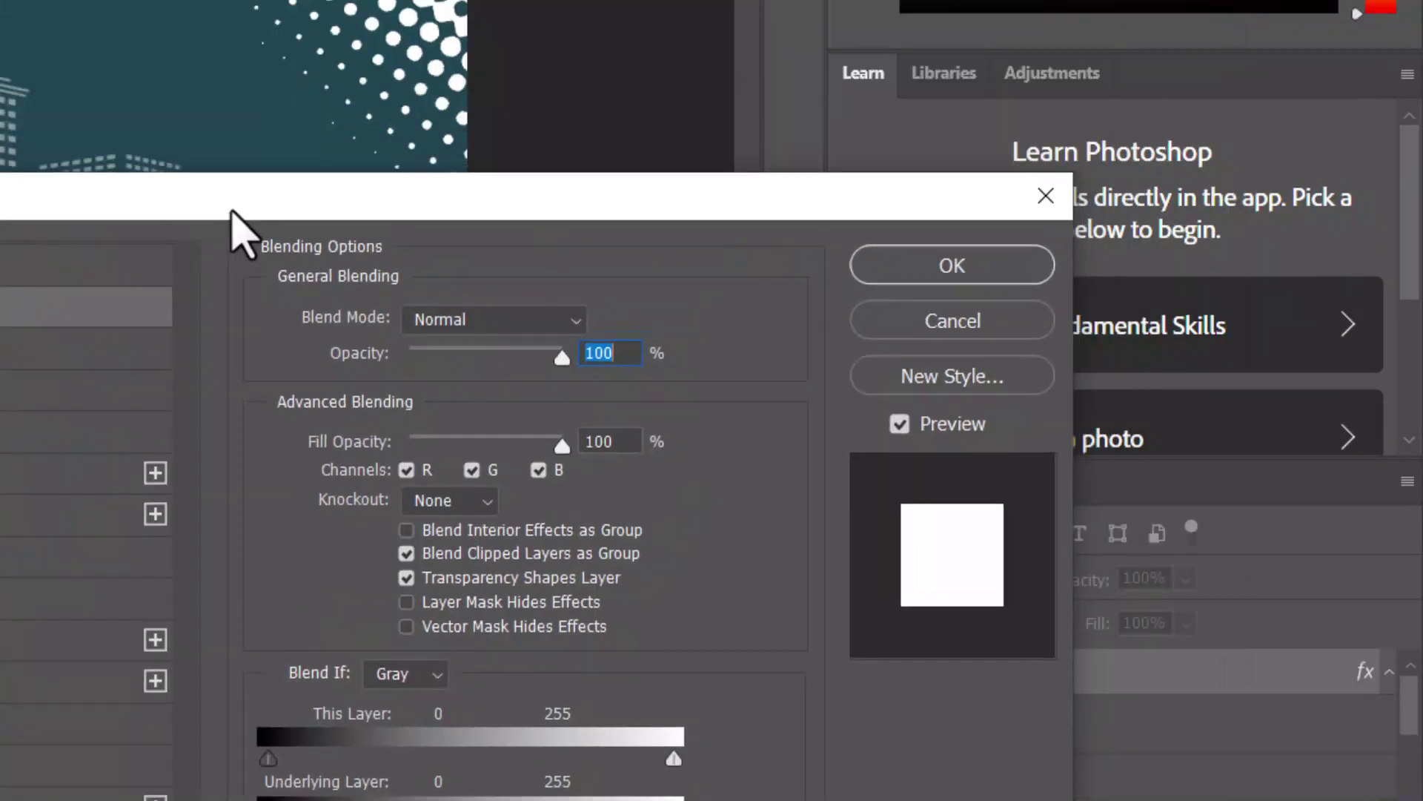
Apply a white Color Overlay to the dots and fade the layer to 47% opacity
{"action": "left_click_drag", "start_coordinate": [574, 213], "coordinate": [369, 255]}
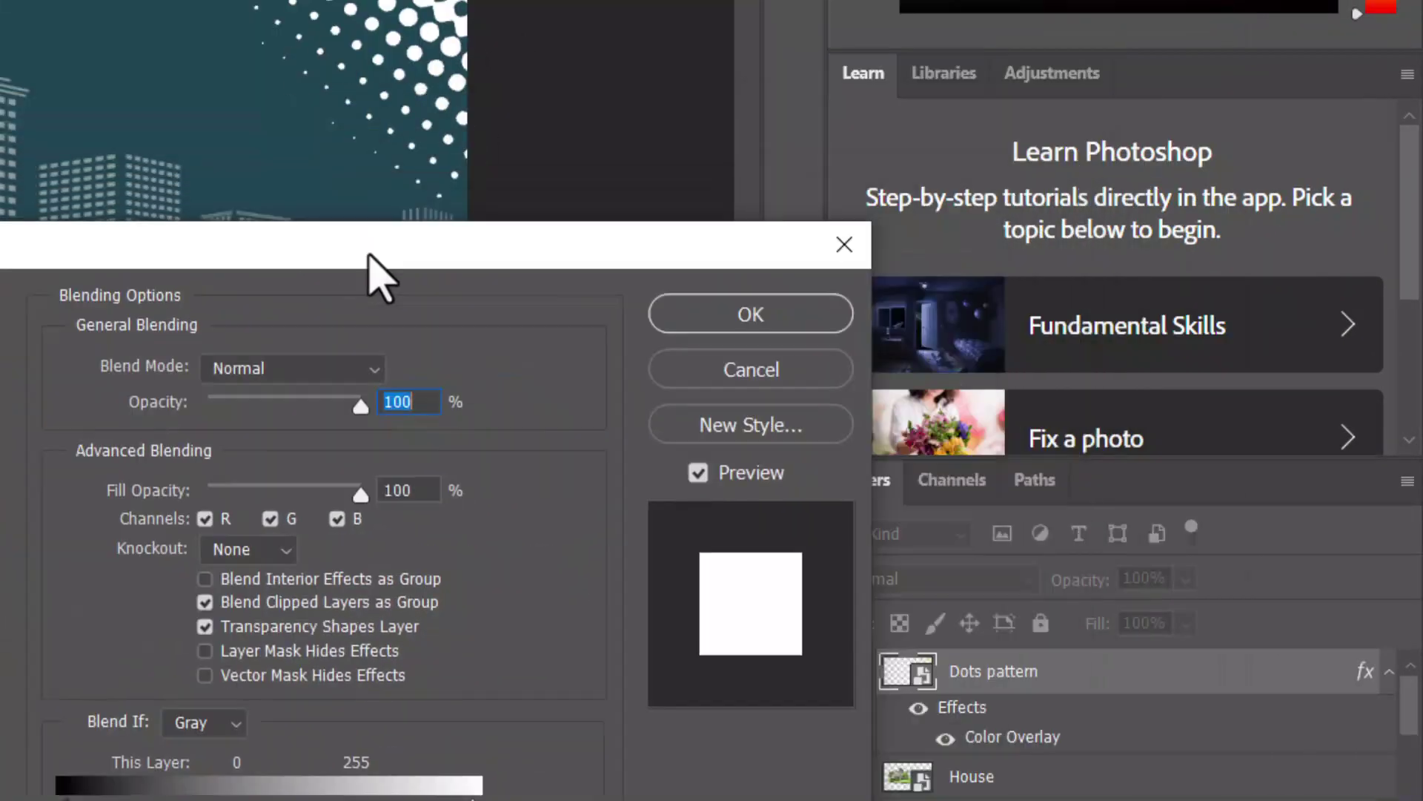
{"action": "left_click", "coordinate": [683, 327]}
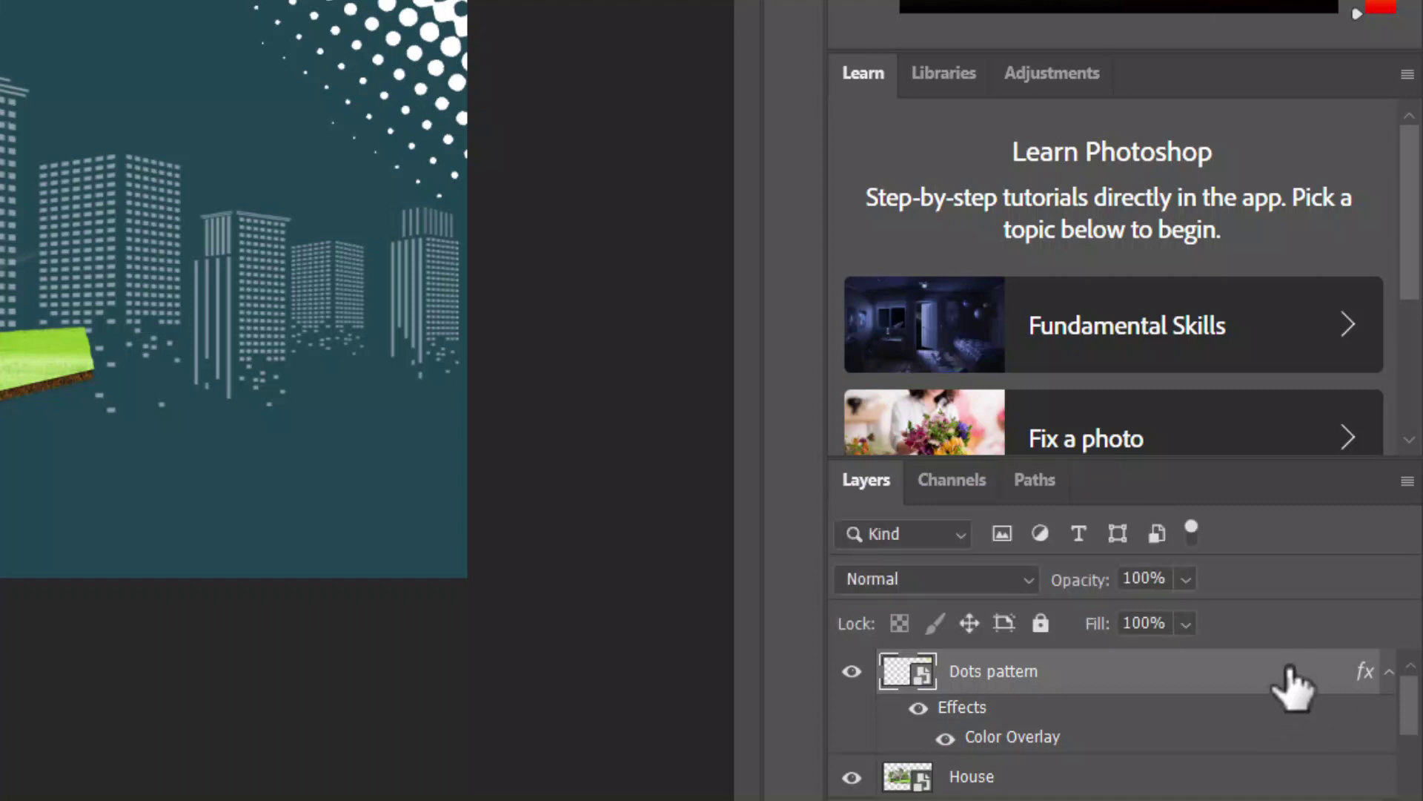
{"action": "left_click", "coordinate": [1185, 580]}
{"action": "left_click_drag", "start_coordinate": [1164, 613], "coordinate": [1135, 614]}
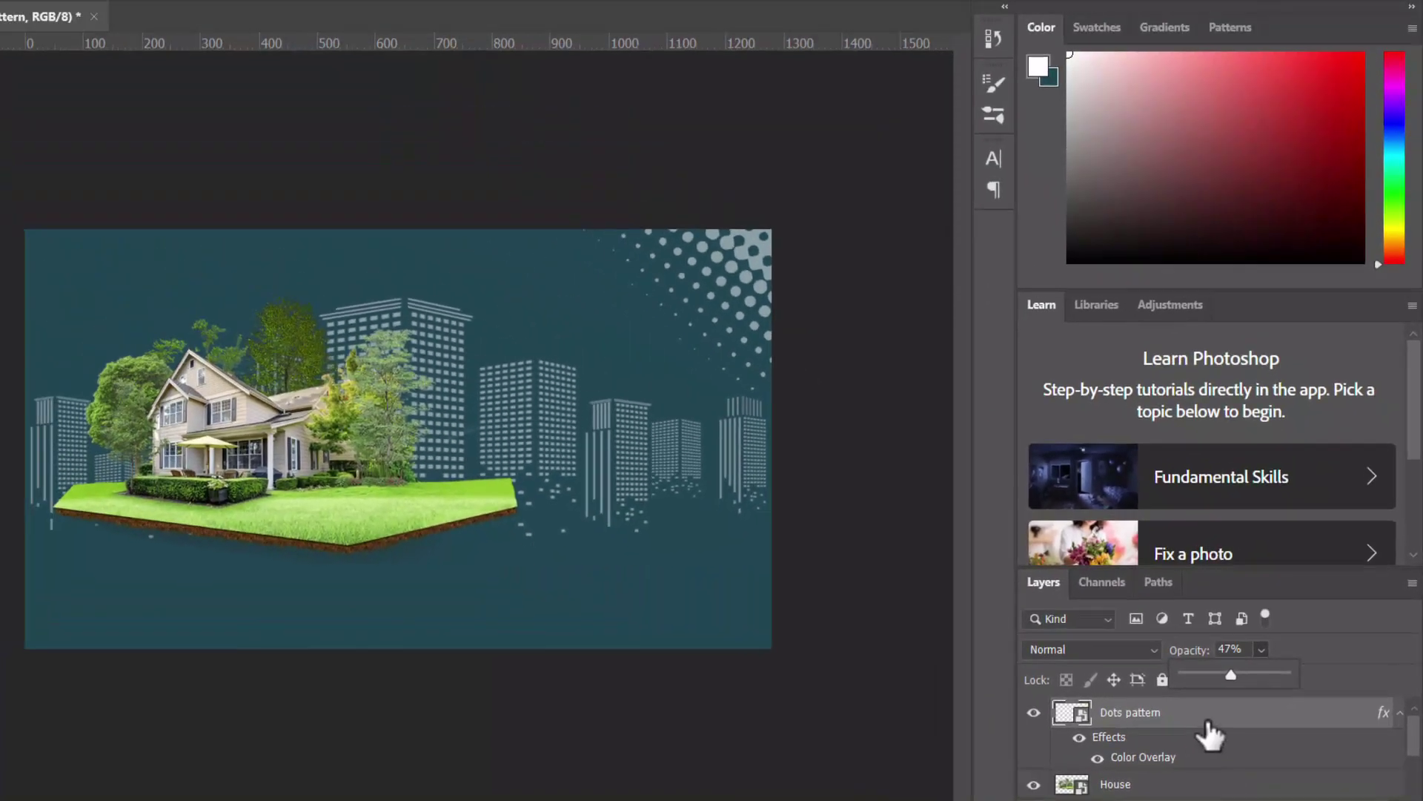
Duplicate the Dots pattern layer, move the copy lower-left, and flip it vertically
{"action": "key", "text": "ctrl+j"}
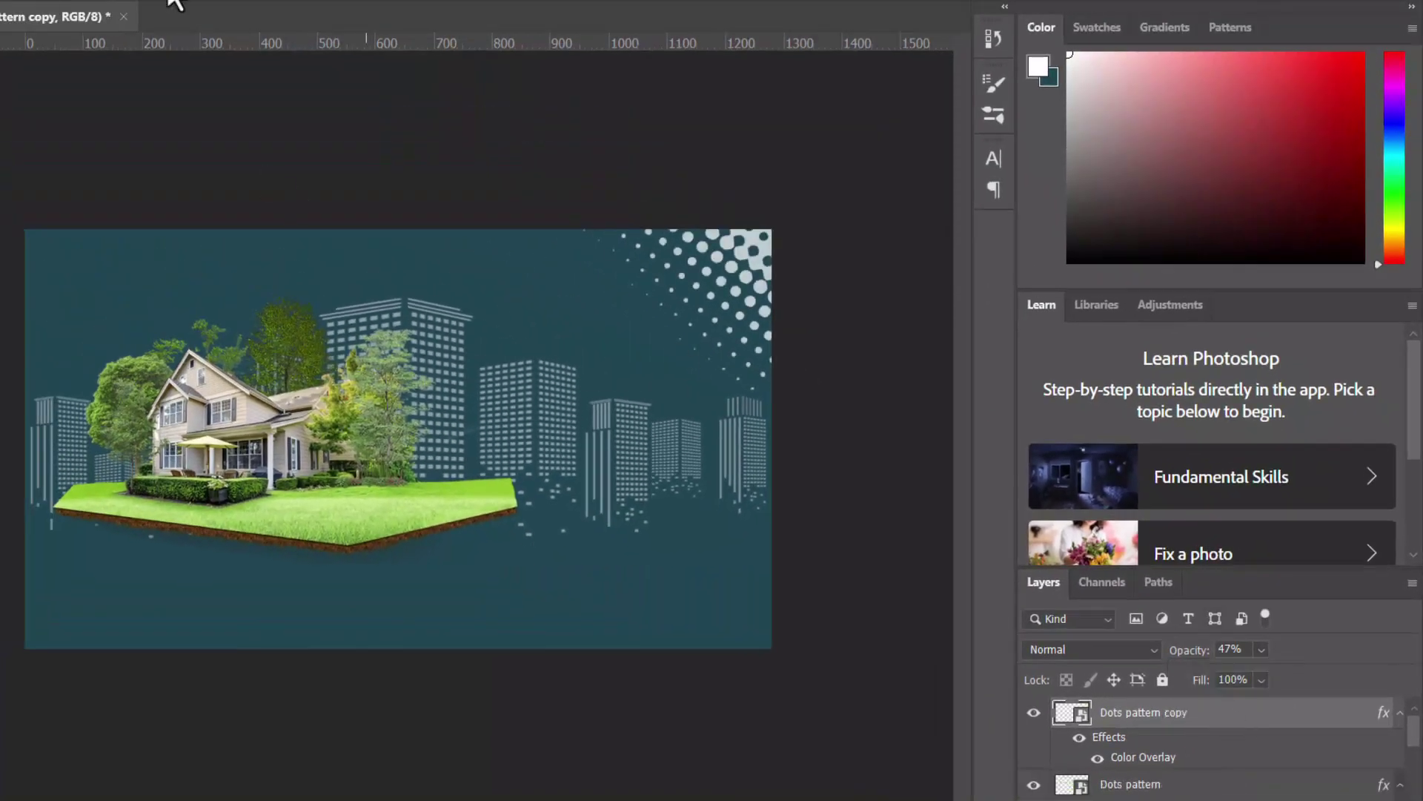
{"action": "left_click_drag", "start_coordinate": [677, 259], "coordinate": [207, 605]}
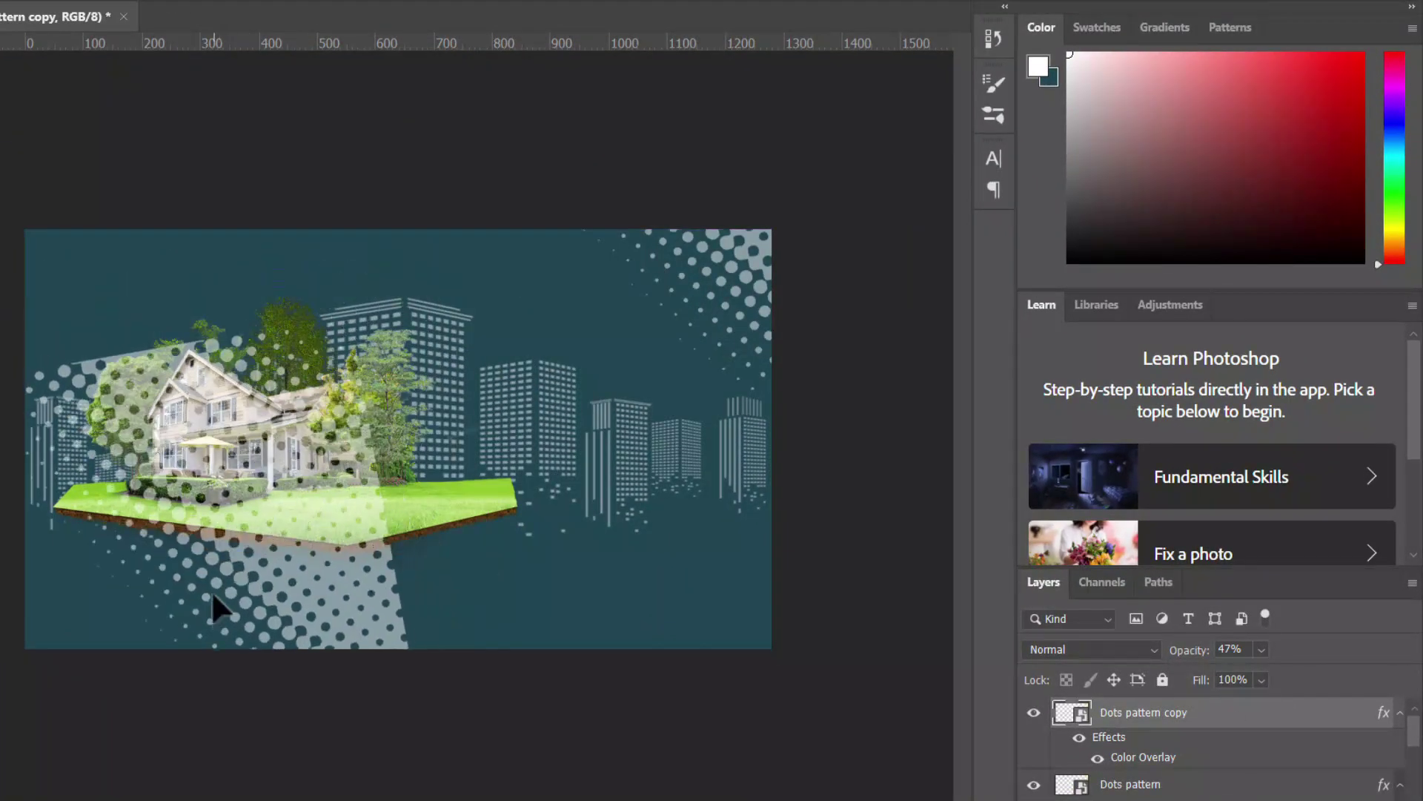
{"action": "key", "text": "ctrl+t"}
{"action": "right_click", "coordinate": [195, 524]}
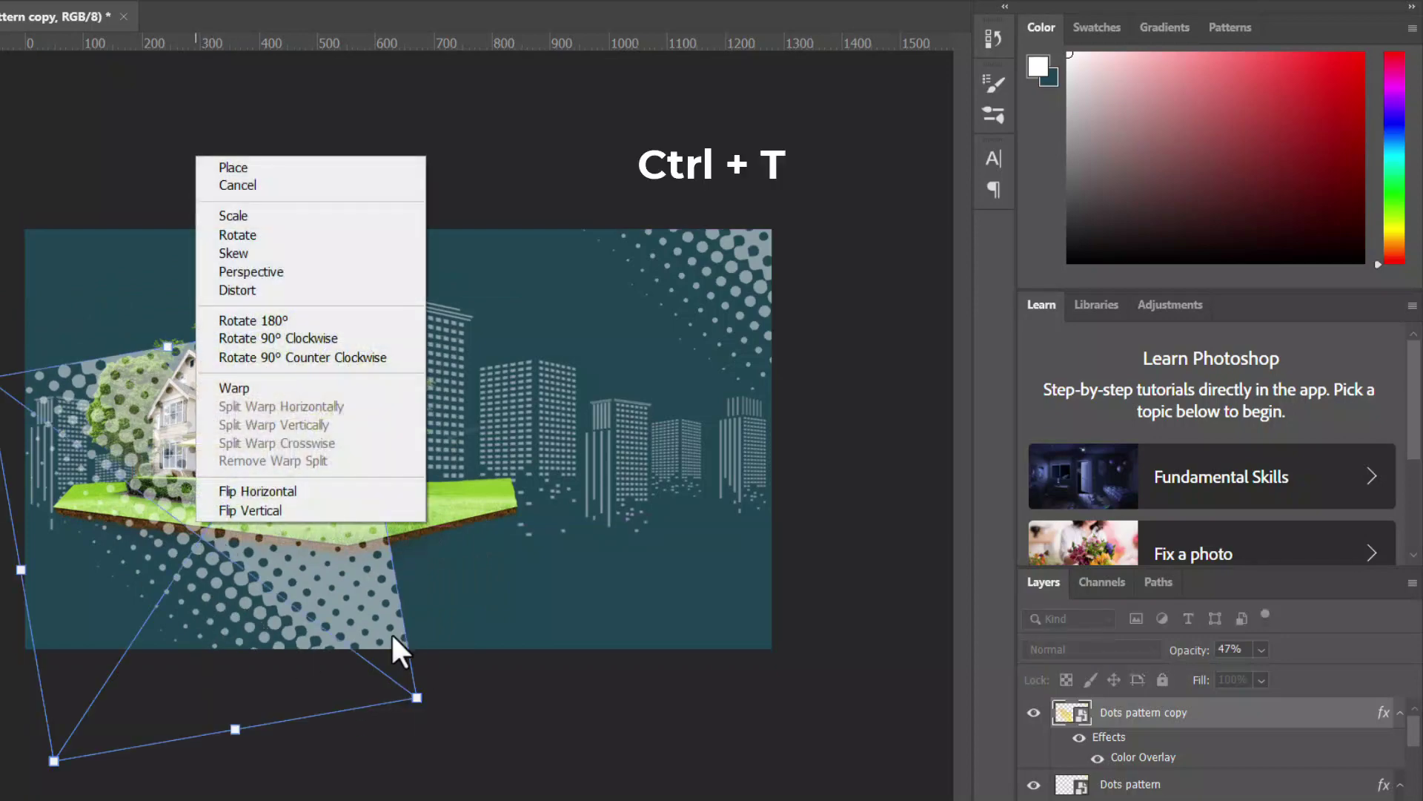
{"action": "left_click", "coordinate": [351, 508]}
Rotate and position the flipped dots copy to fan out from the bottom-left corner
{"action": "left_click_drag", "start_coordinate": [22, 445], "coordinate": [217, 289]}
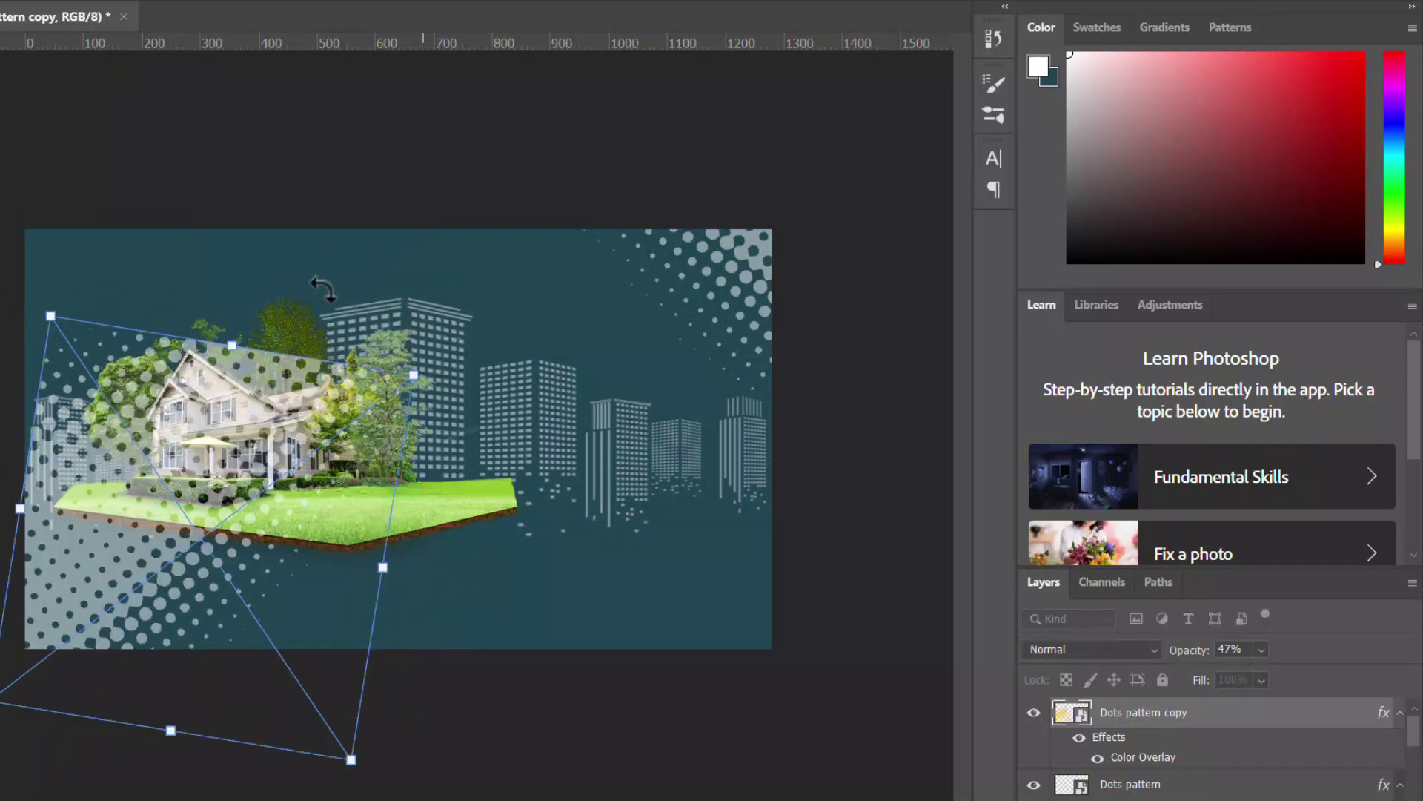
{"action": "left_click_drag", "start_coordinate": [95, 493], "coordinate": [57, 547]}
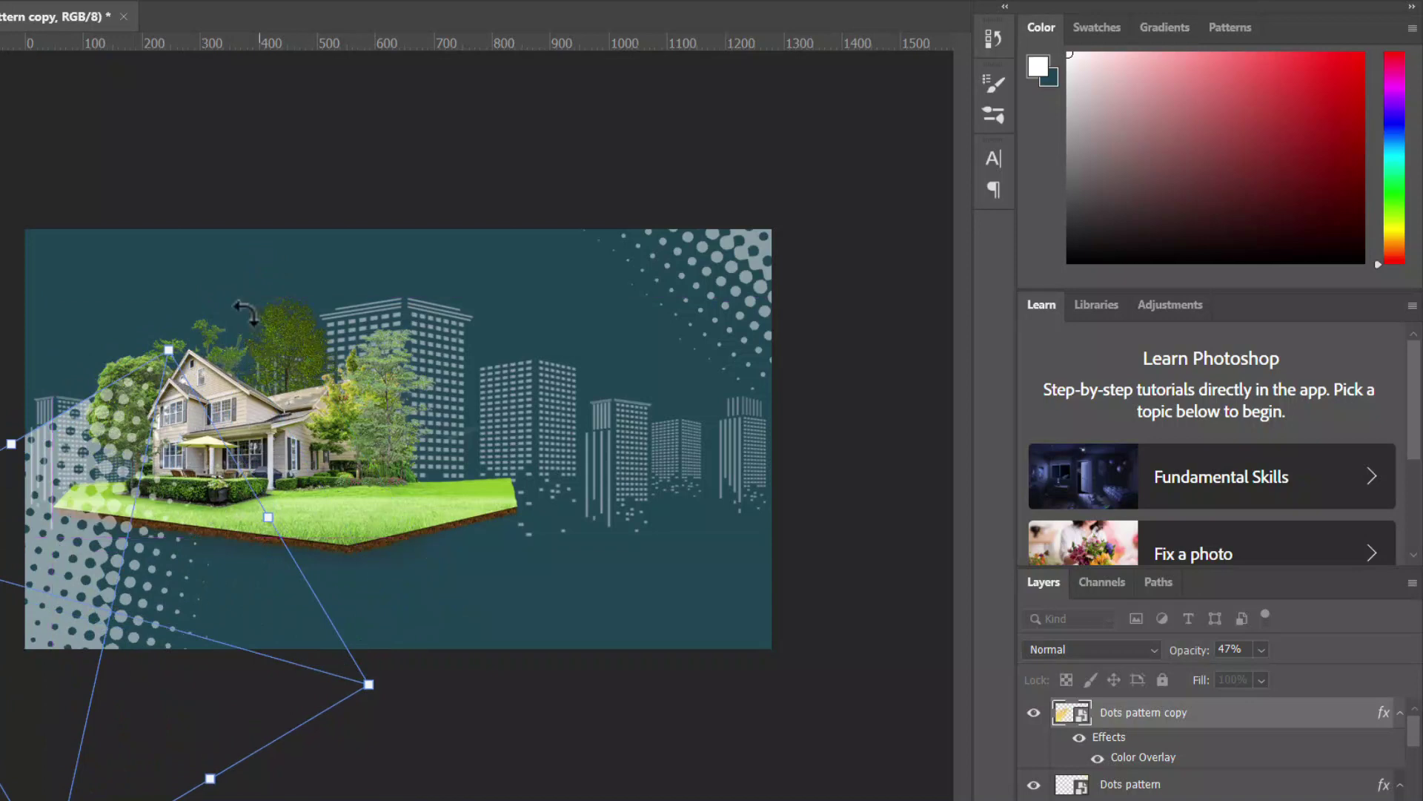
{"action": "left_click_drag", "start_coordinate": [45, 334], "coordinate": [103, 304]}
{"action": "mouse_move", "coordinate": [67, 607]}
{"action": "left_mouse_down"}
{"action": "mouse_move", "coordinate": [34, 623]}
{"action": "mouse_move", "coordinate": [37, 611]}
{"action": "left_mouse_up"}
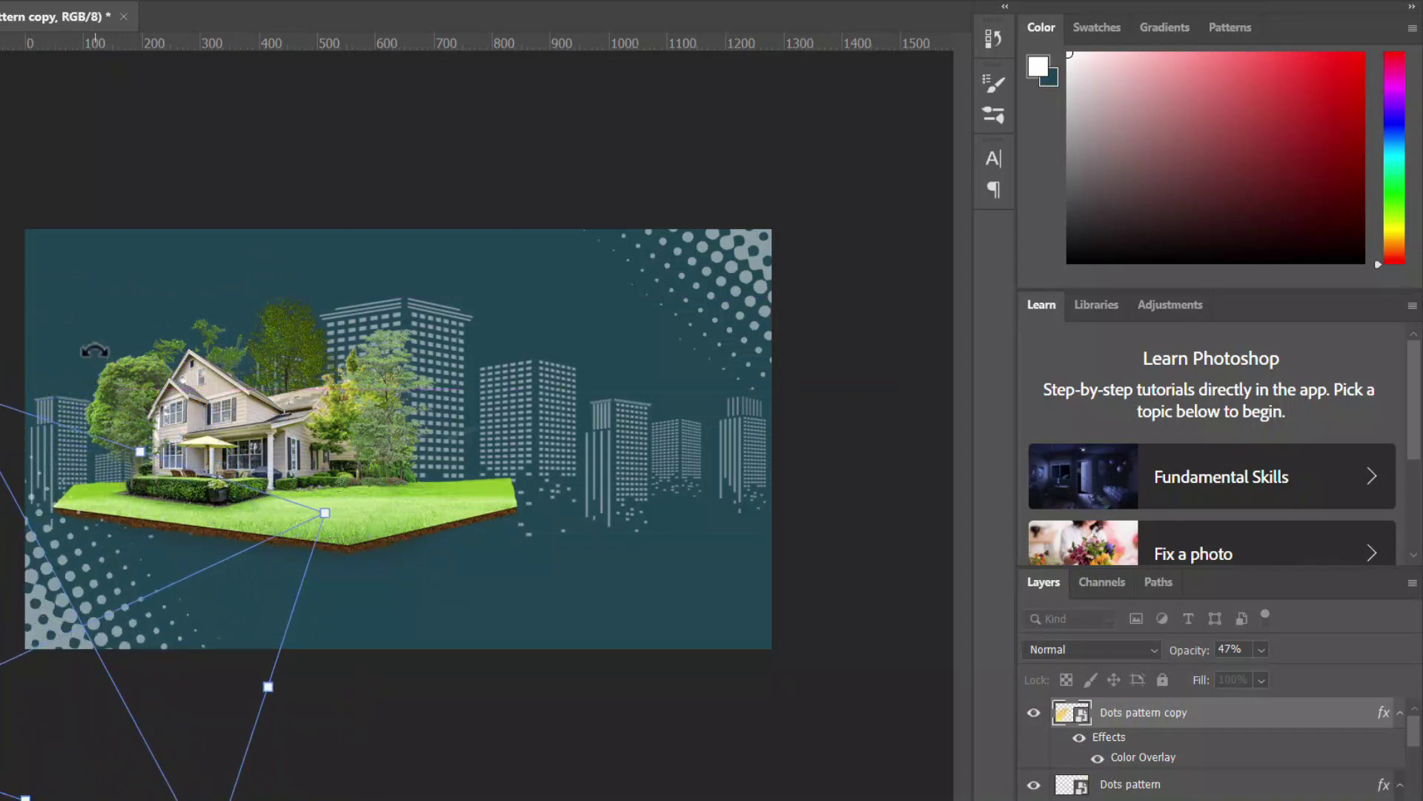
{"action": "left_click_drag", "start_coordinate": [85, 349], "coordinate": [63, 535]}
{"action": "left_click_drag", "start_coordinate": [120, 586], "coordinate": [117, 582]}
{"action": "left_click_drag", "start_coordinate": [312, 506], "coordinate": [258, 531]}
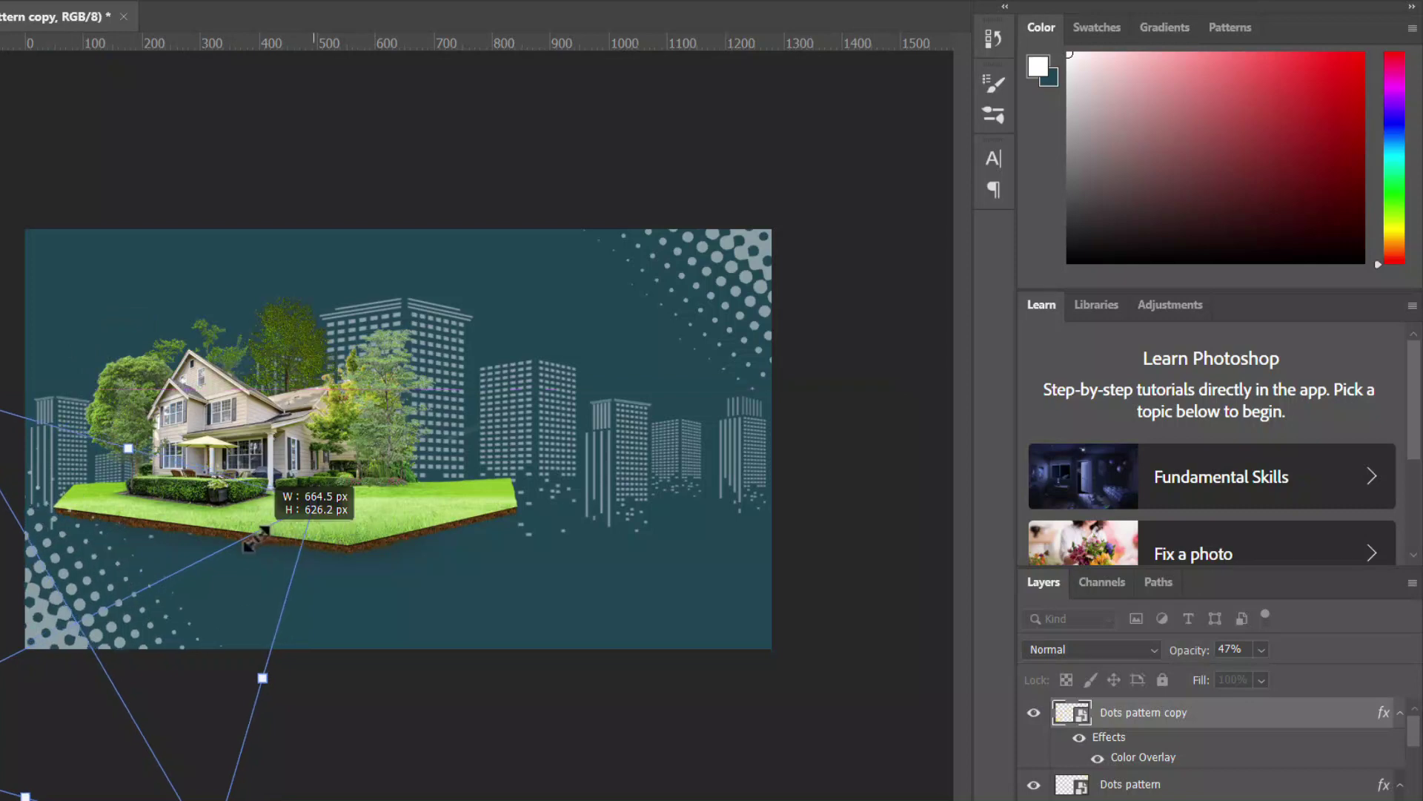
{"action": "left_click_drag", "start_coordinate": [157, 613], "coordinate": [160, 609]}
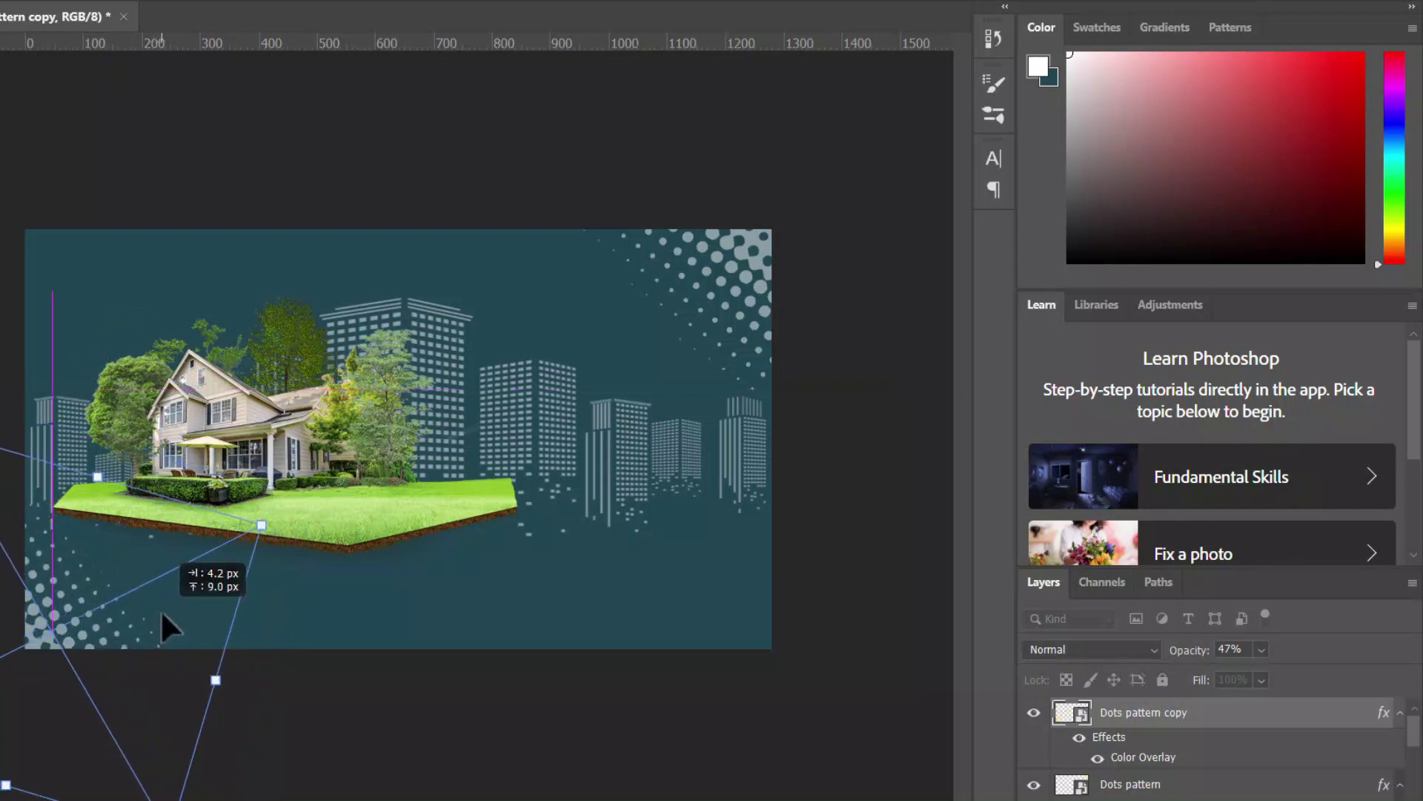
{"action": "left_click_drag", "start_coordinate": [300, 545], "coordinate": [289, 514]}
{"action": "left_click_drag", "start_coordinate": [172, 554], "coordinate": [175, 546]}
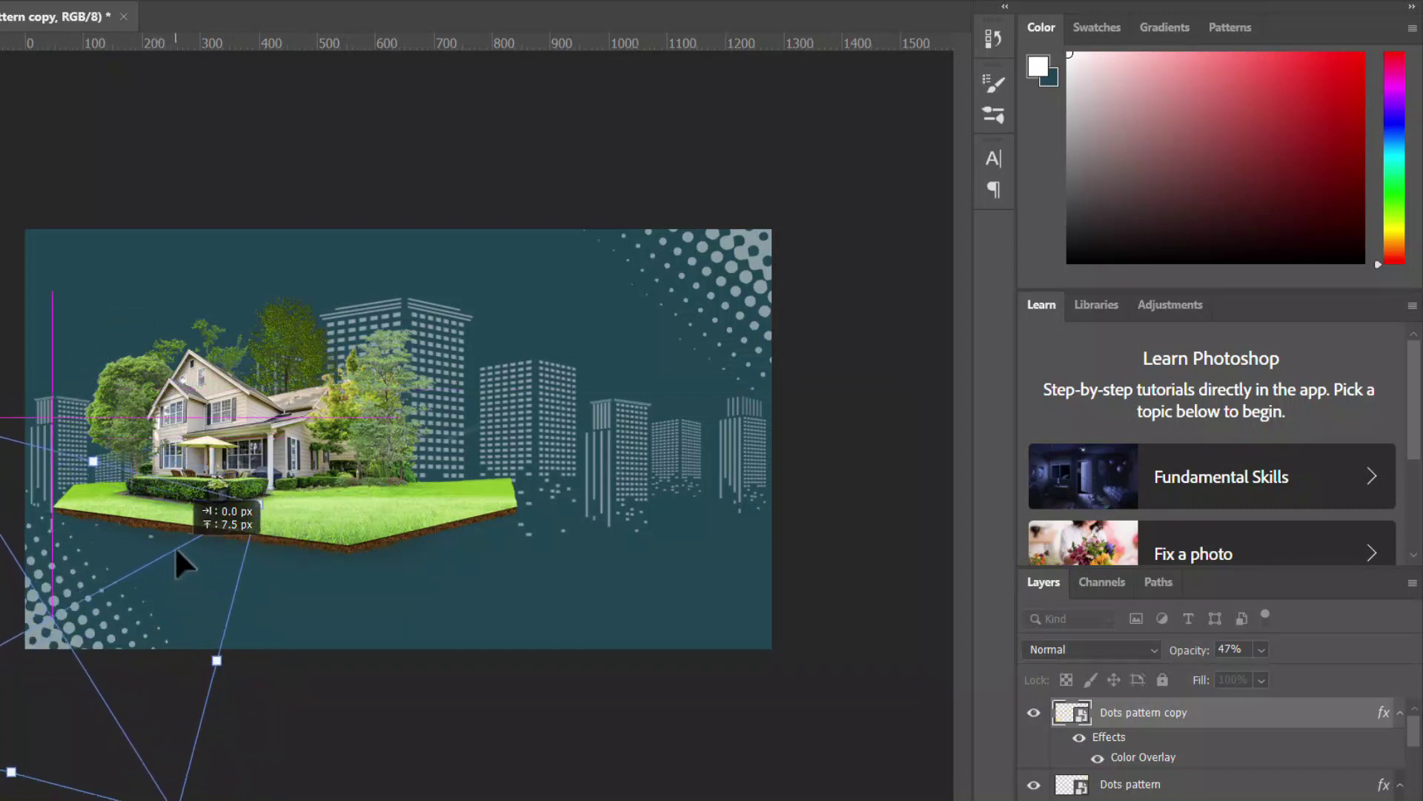
{"action": "left_click_drag", "start_coordinate": [274, 445], "coordinate": [245, 420]}
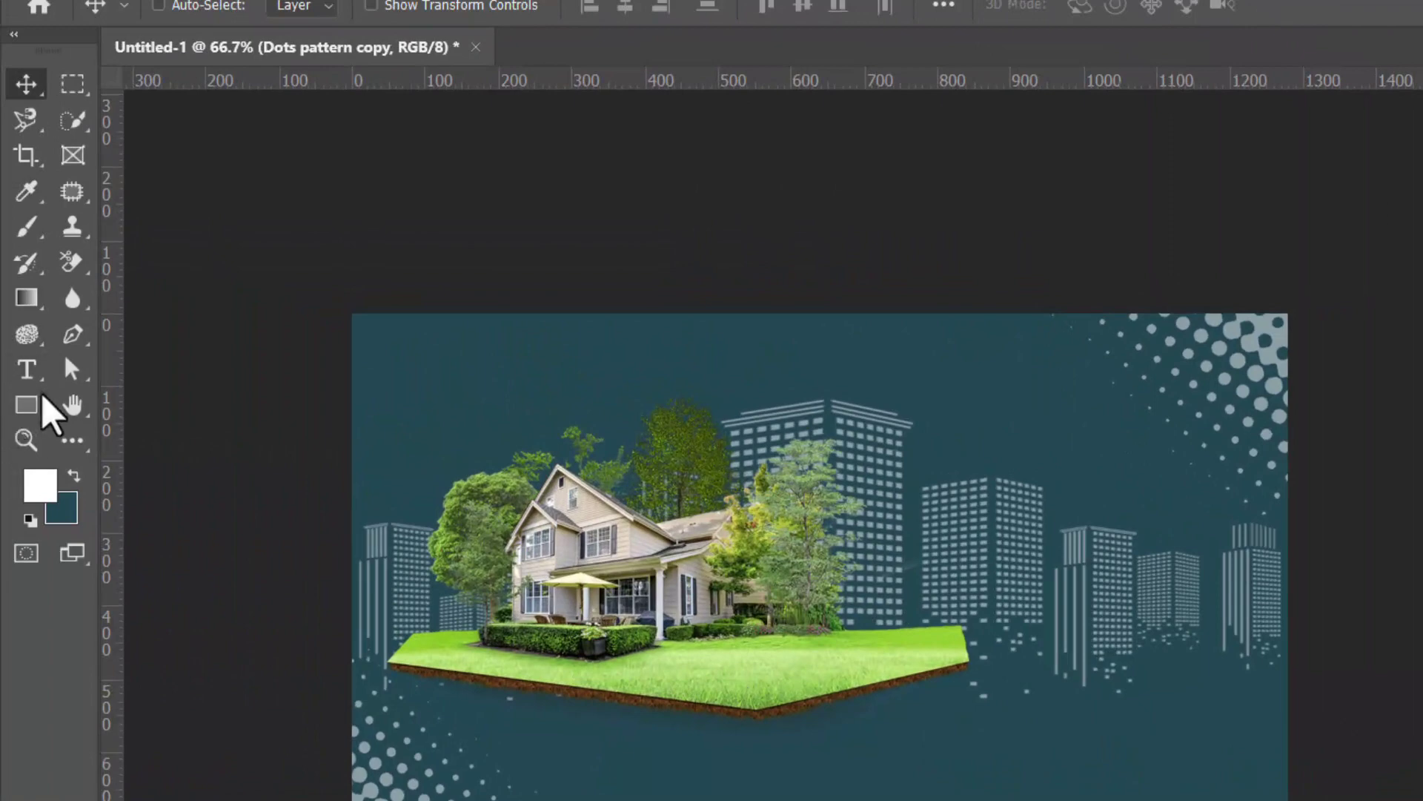
Draw a small circle near the top-left with no fill and a gold outline
{"action": "left_click", "coordinate": [27, 406]}
{"action": "left_click", "coordinate": [141, 457]}
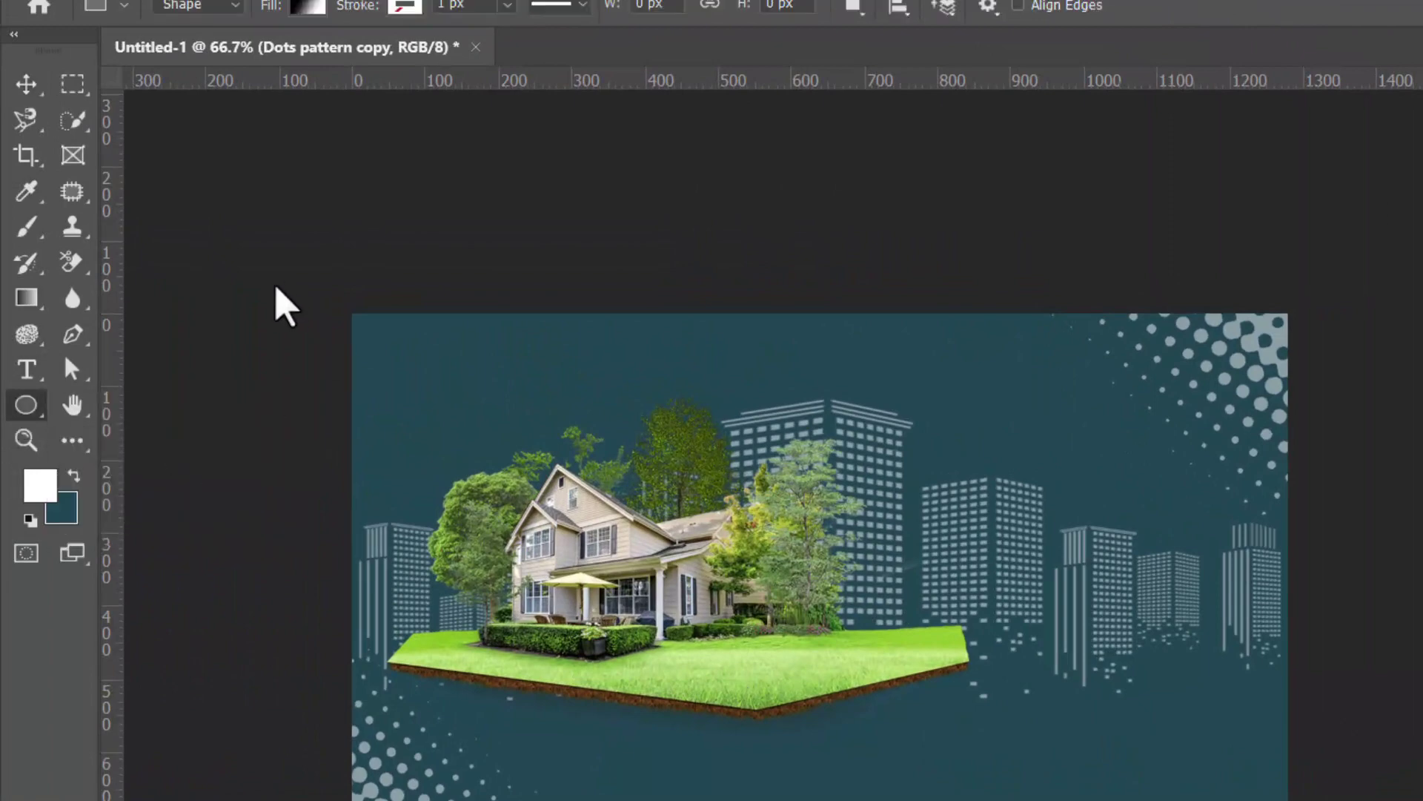
{"action": "mouse_move", "coordinate": [292, 272]}
{"action": "left_mouse_down"}
{"action": "mouse_move", "coordinate": [401, 377]}
{"action": "mouse_move", "coordinate": [424, 373]}
{"action": "left_mouse_up"}
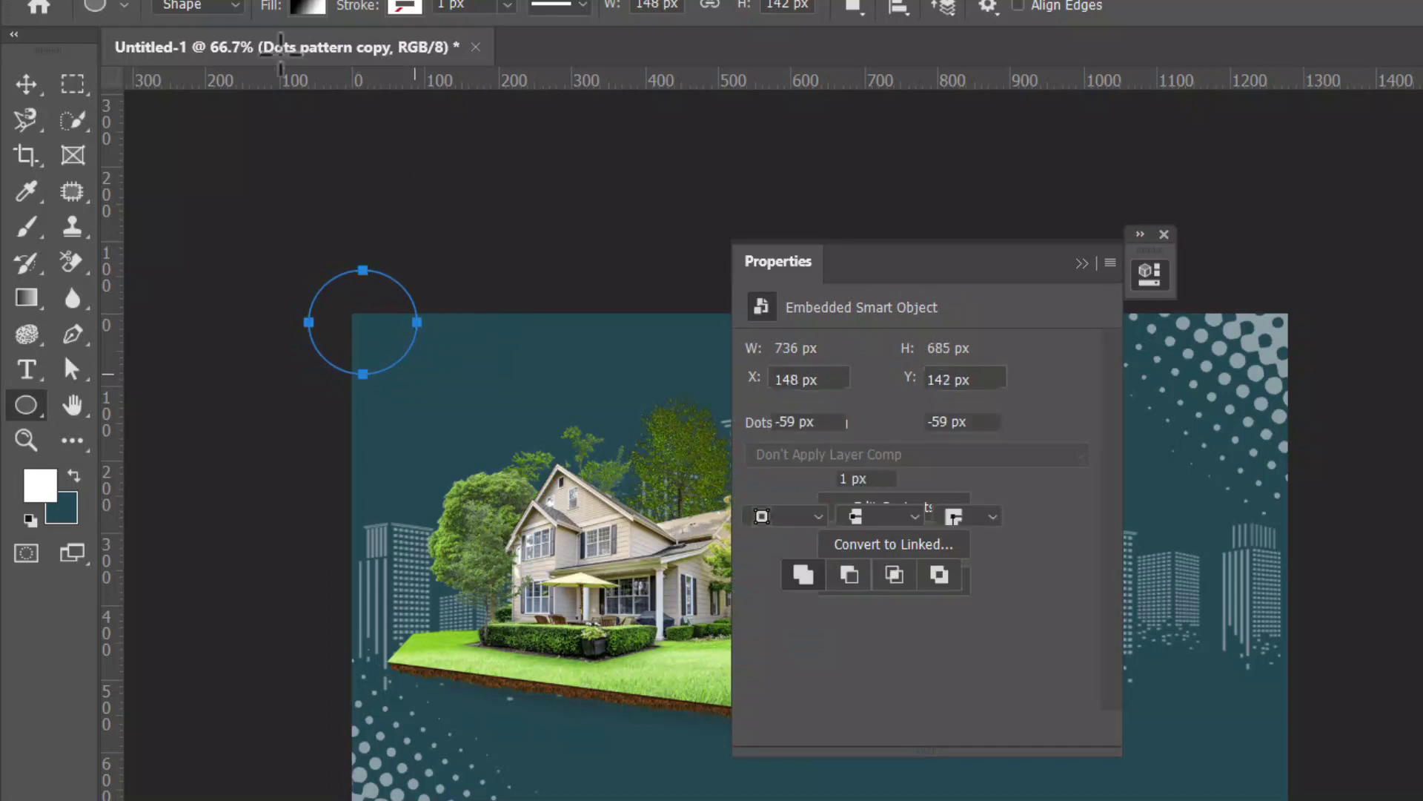
{"action": "left_click", "coordinate": [307, 7]}
{"action": "left_click", "coordinate": [147, 56]}
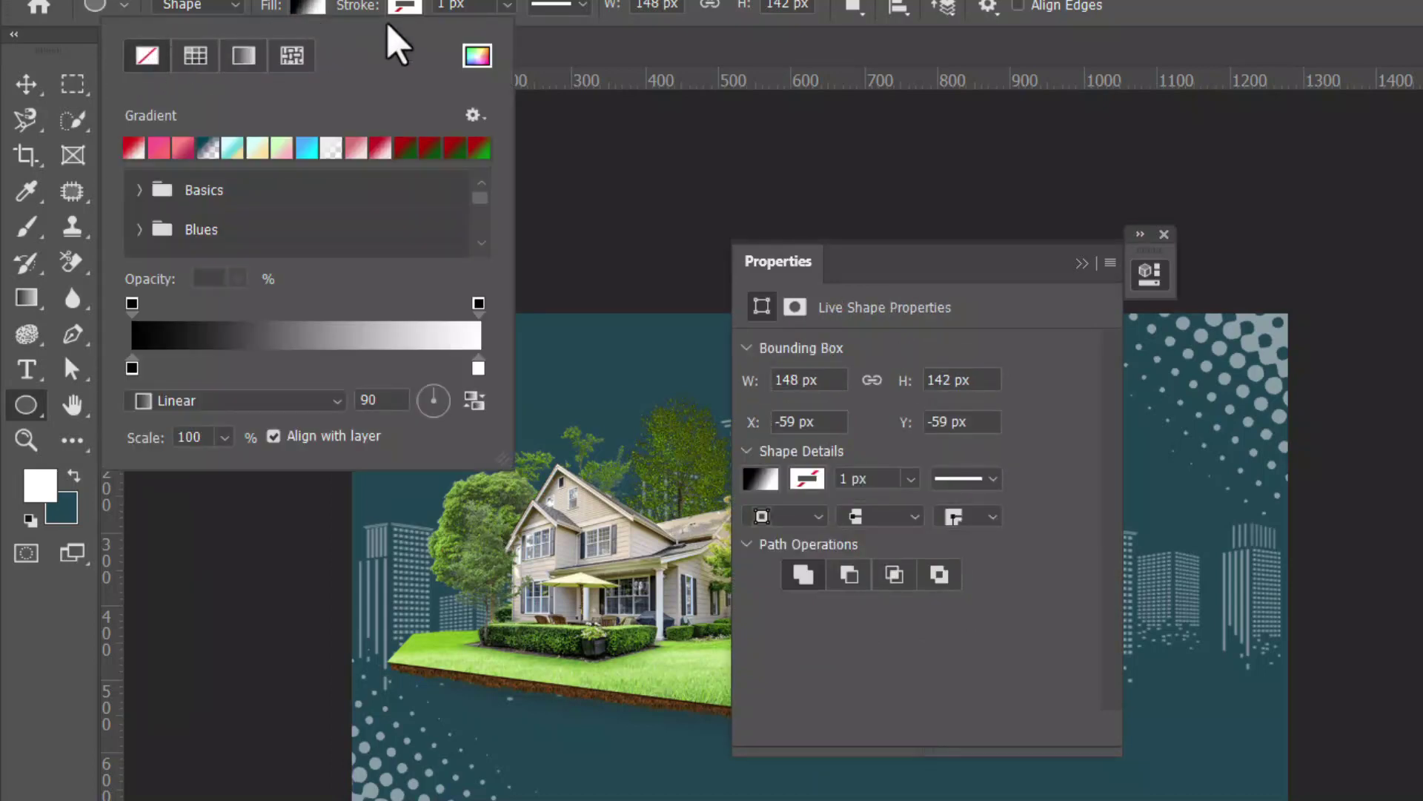
{"action": "left_click", "coordinate": [404, 8]}
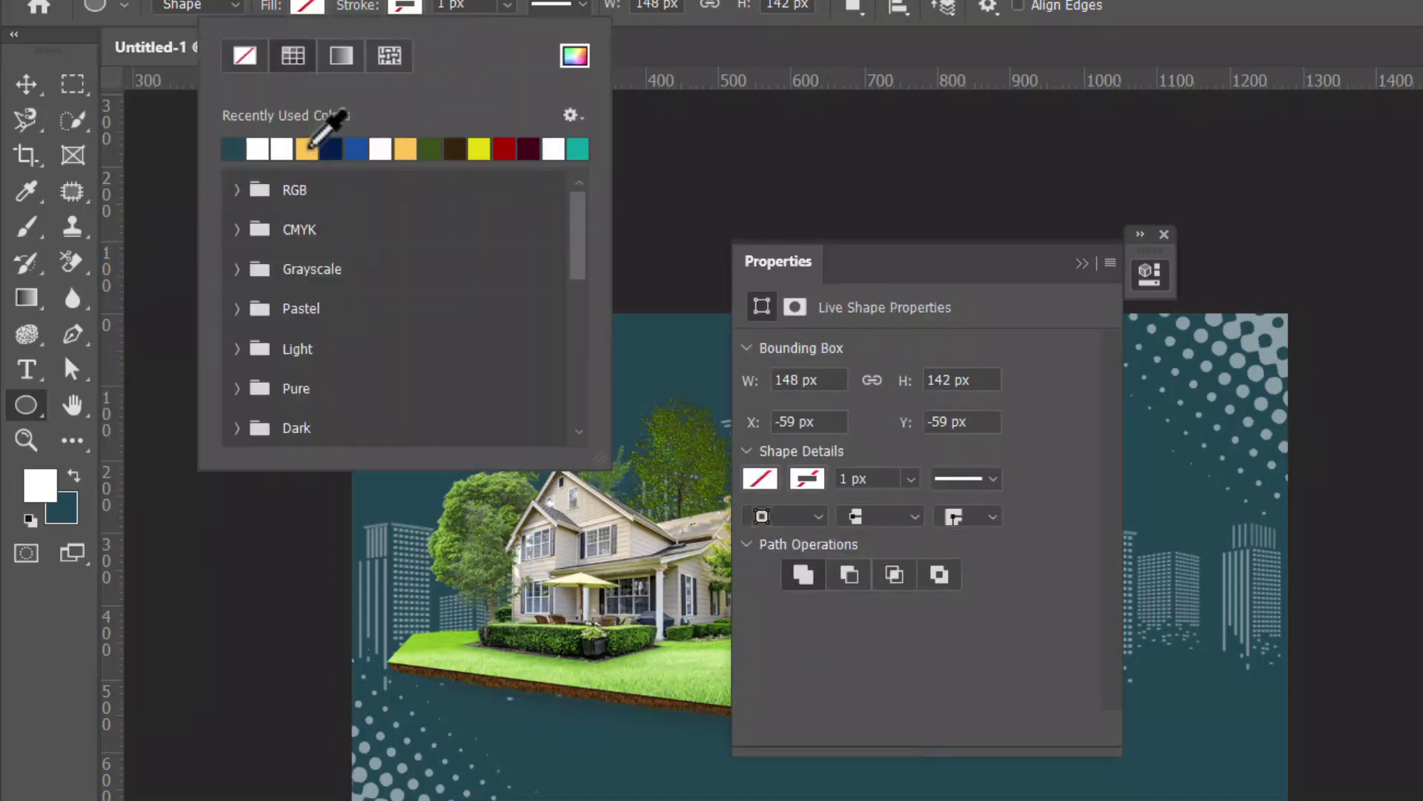
{"action": "left_click", "coordinate": [308, 149]}
{"action": "left_click", "coordinate": [450, 20]}
{"action": "type", "text": "3"}
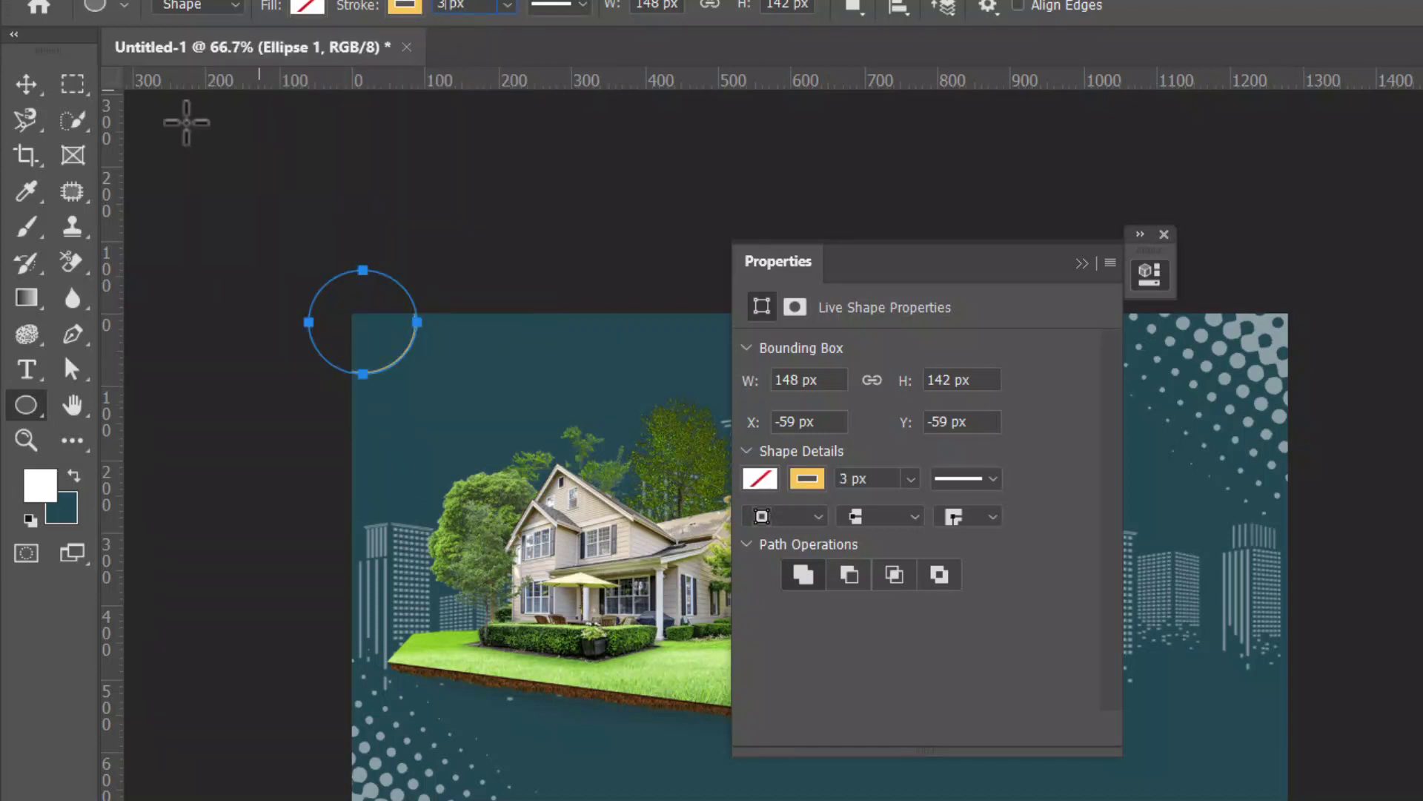
Duplicate the gold ring and place the copy at the banner's bottom-right corner
{"action": "left_click", "coordinate": [26, 83]}
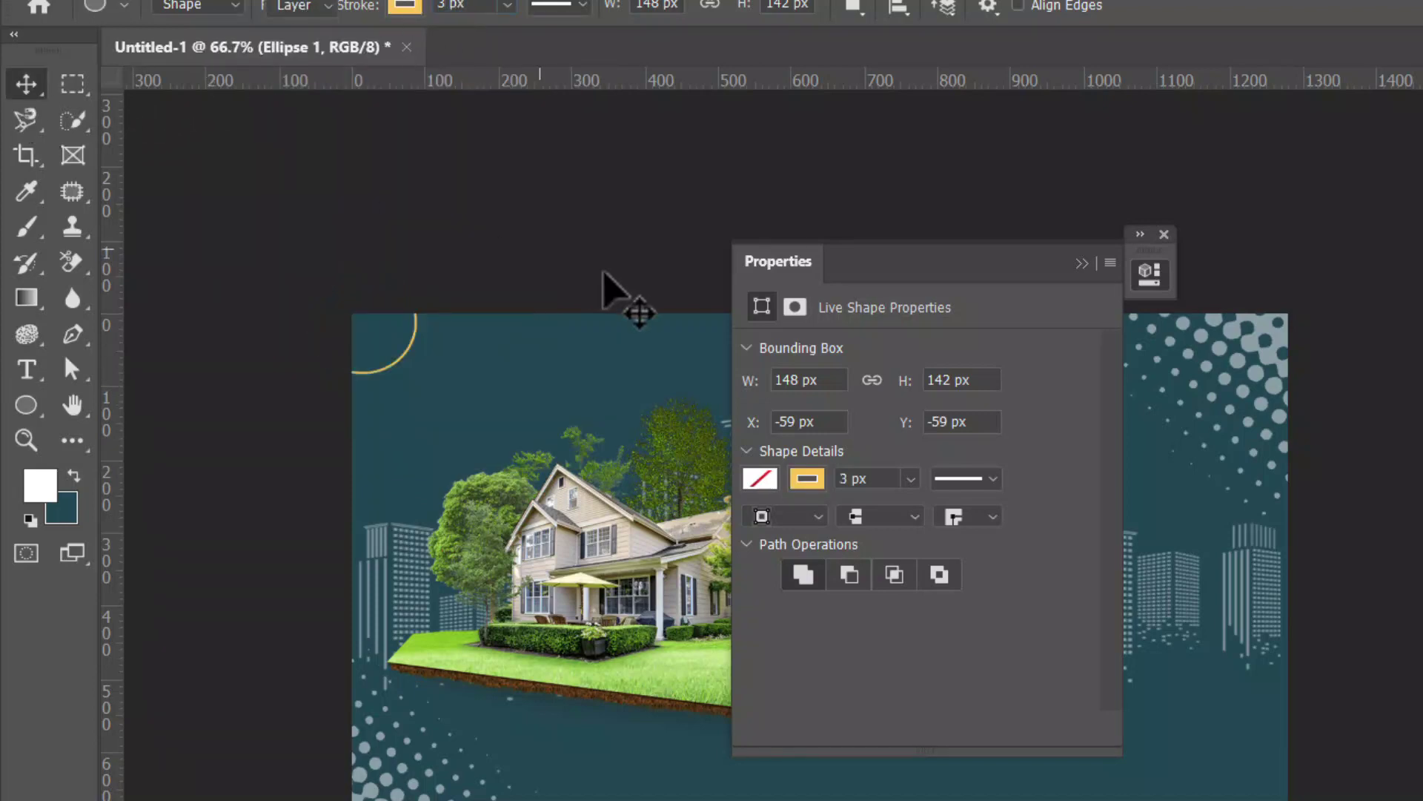
{"action": "left_click", "coordinate": [1151, 239]}
{"action": "key", "text": "ctrl+j"}
{"action": "mouse_move", "coordinate": [407, 372]}
{"action": "left_mouse_down"}
{"action": "mouse_move", "coordinate": [346, 342]}
{"action": "mouse_move", "coordinate": [1216, 741]}
{"action": "left_mouse_up"}
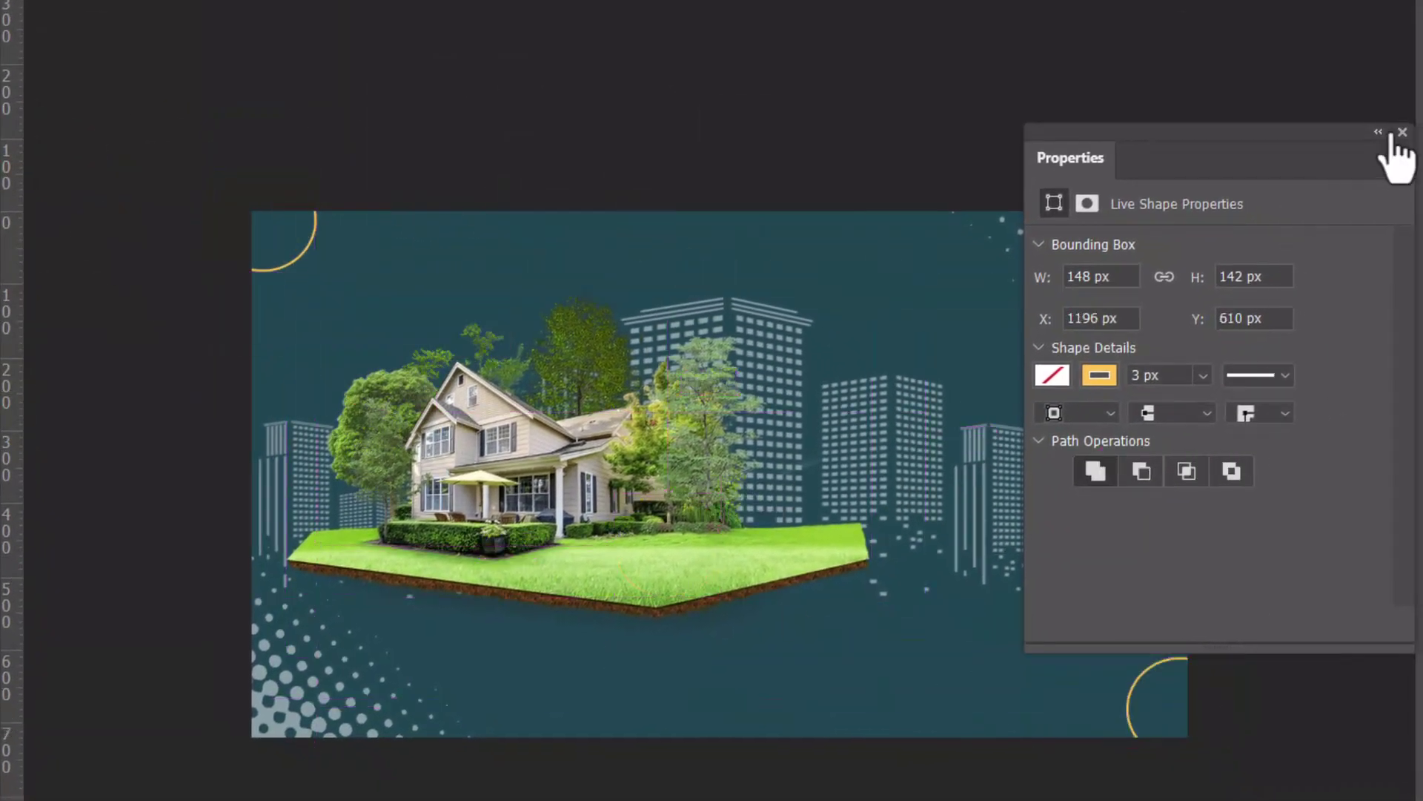
{"action": "left_click", "coordinate": [1403, 132]}
{"action": "left_click_drag", "start_coordinate": [1139, 692], "coordinate": [1125, 709]}
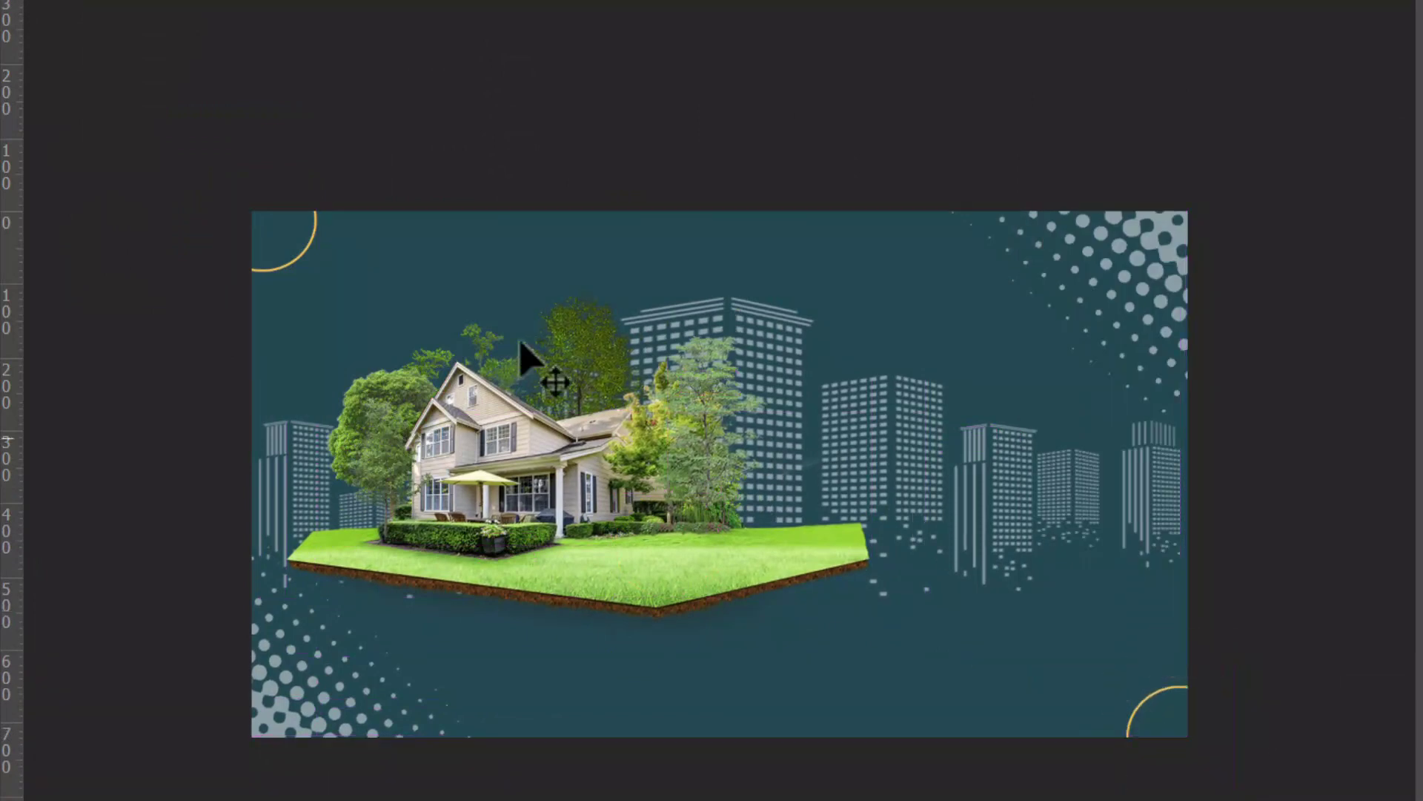
Nudge the top-left ring slightly up and left
{"action": "right_click", "coordinate": [291, 274]}
{"action": "left_click", "coordinate": [326, 282]}
{"action": "left_click_drag", "start_coordinate": [286, 280], "coordinate": [281, 275]}
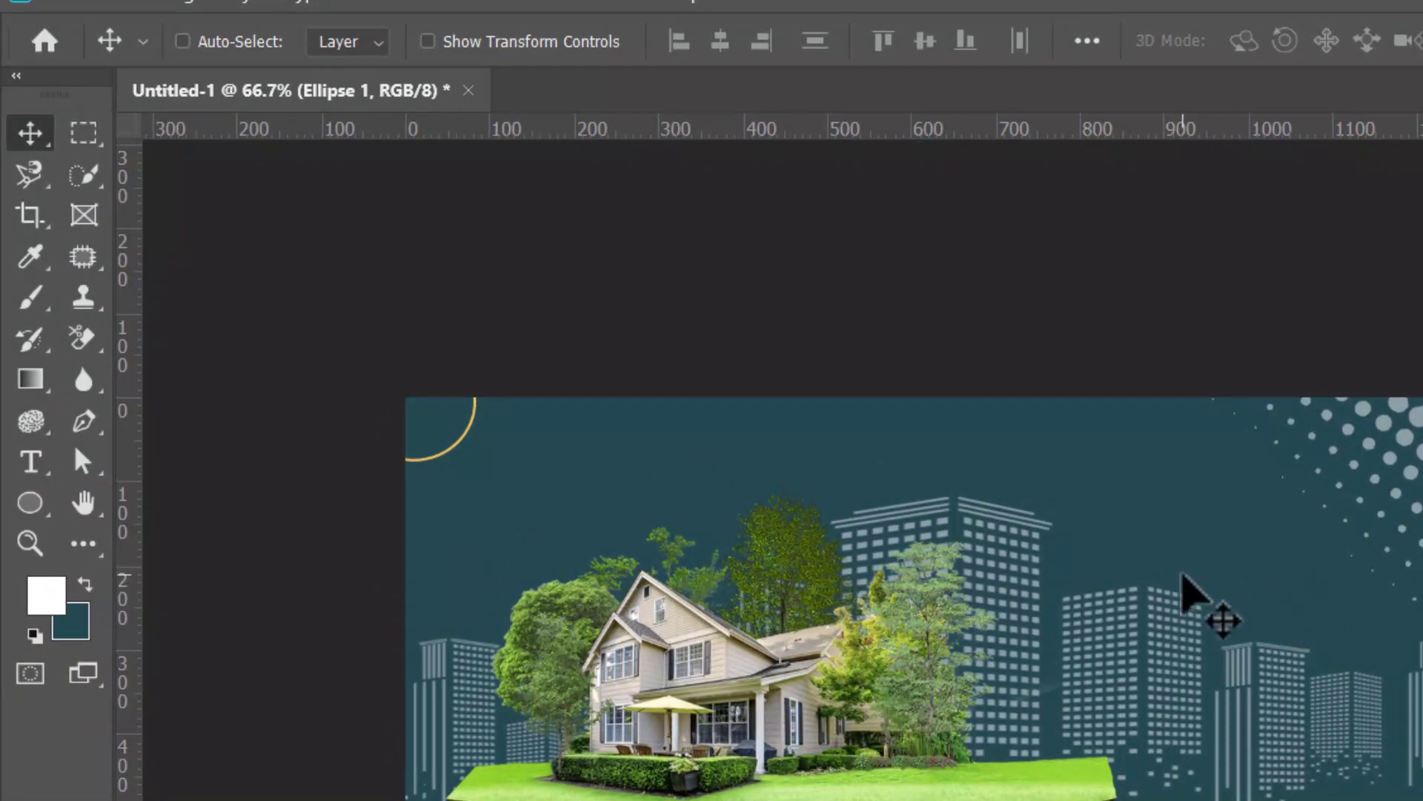
Add a white 'Elegant House' heading in Metropolis Regular at the banner's upper right
{"action": "left_click", "coordinate": [31, 454]}
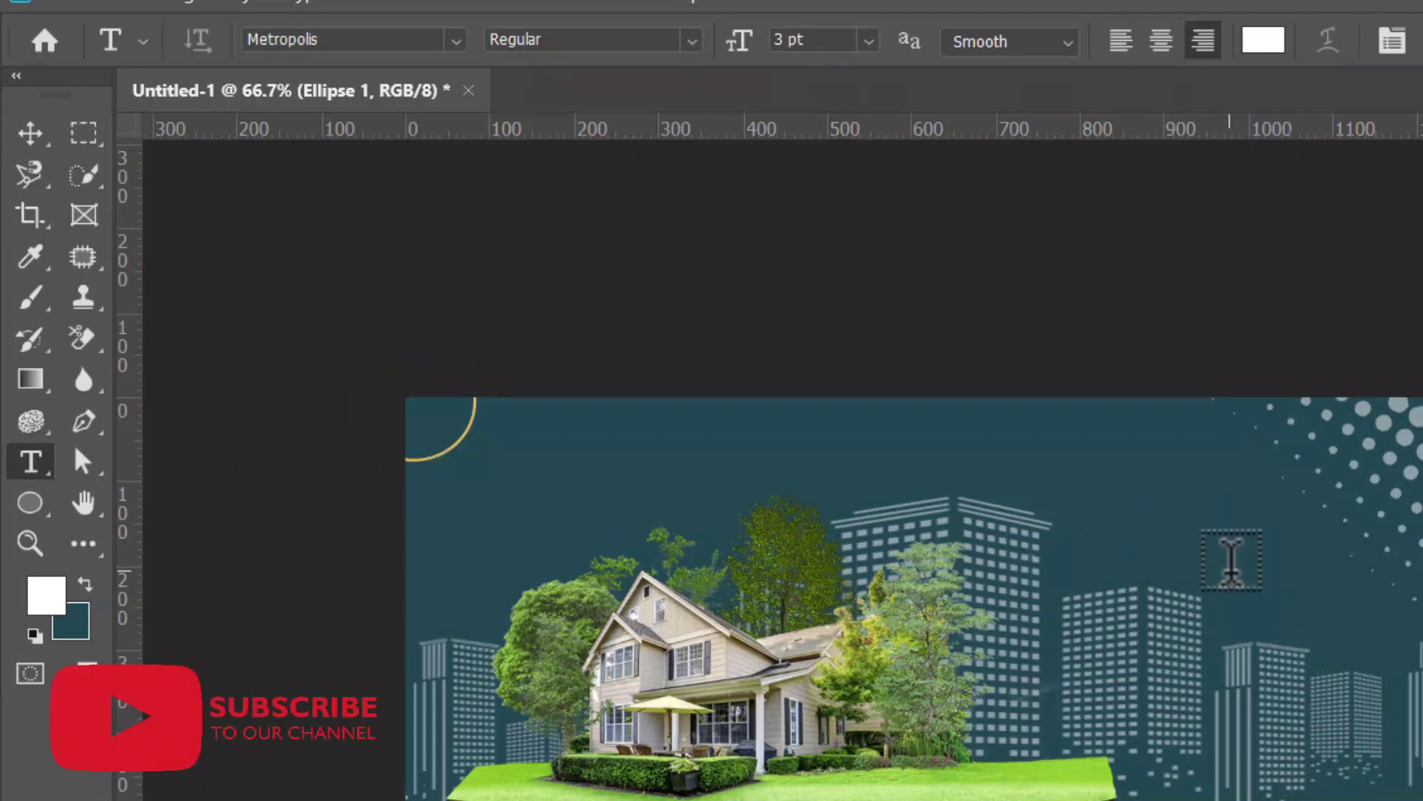
{"action": "left_click", "coordinate": [1231, 564]}
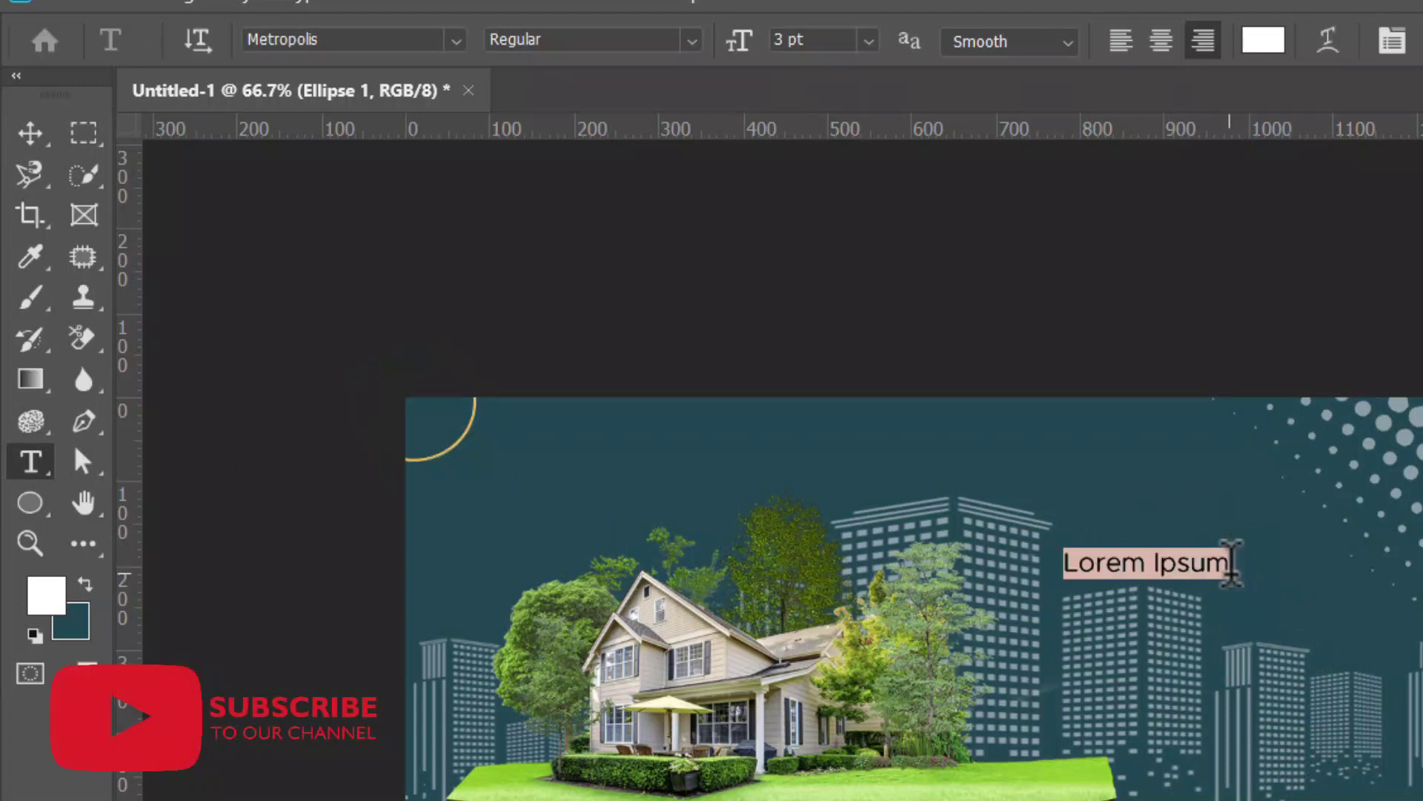
{"action": "left_click", "coordinate": [1231, 565]}
{"action": "type", "text": "ELE"}
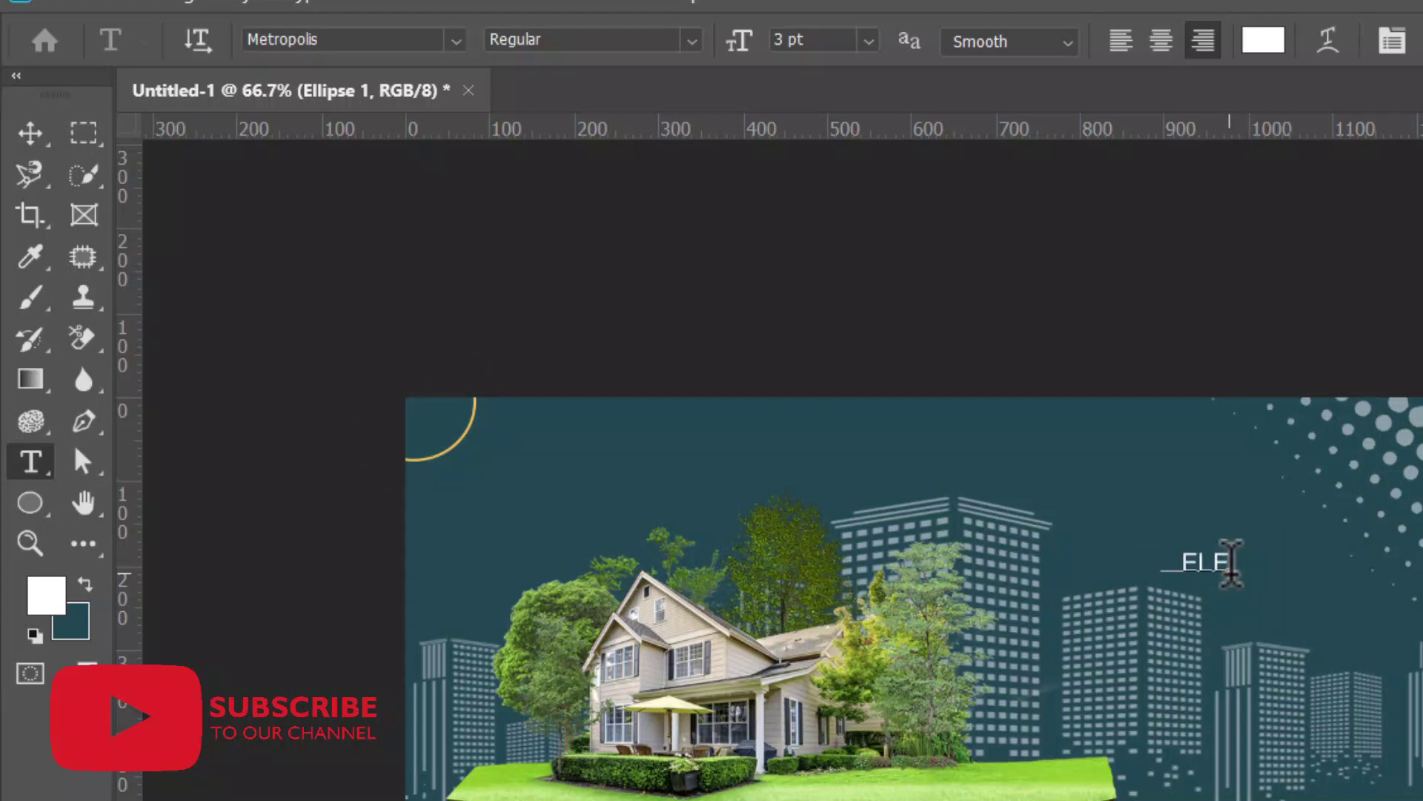
{"action": "type", "text": "GANT"}
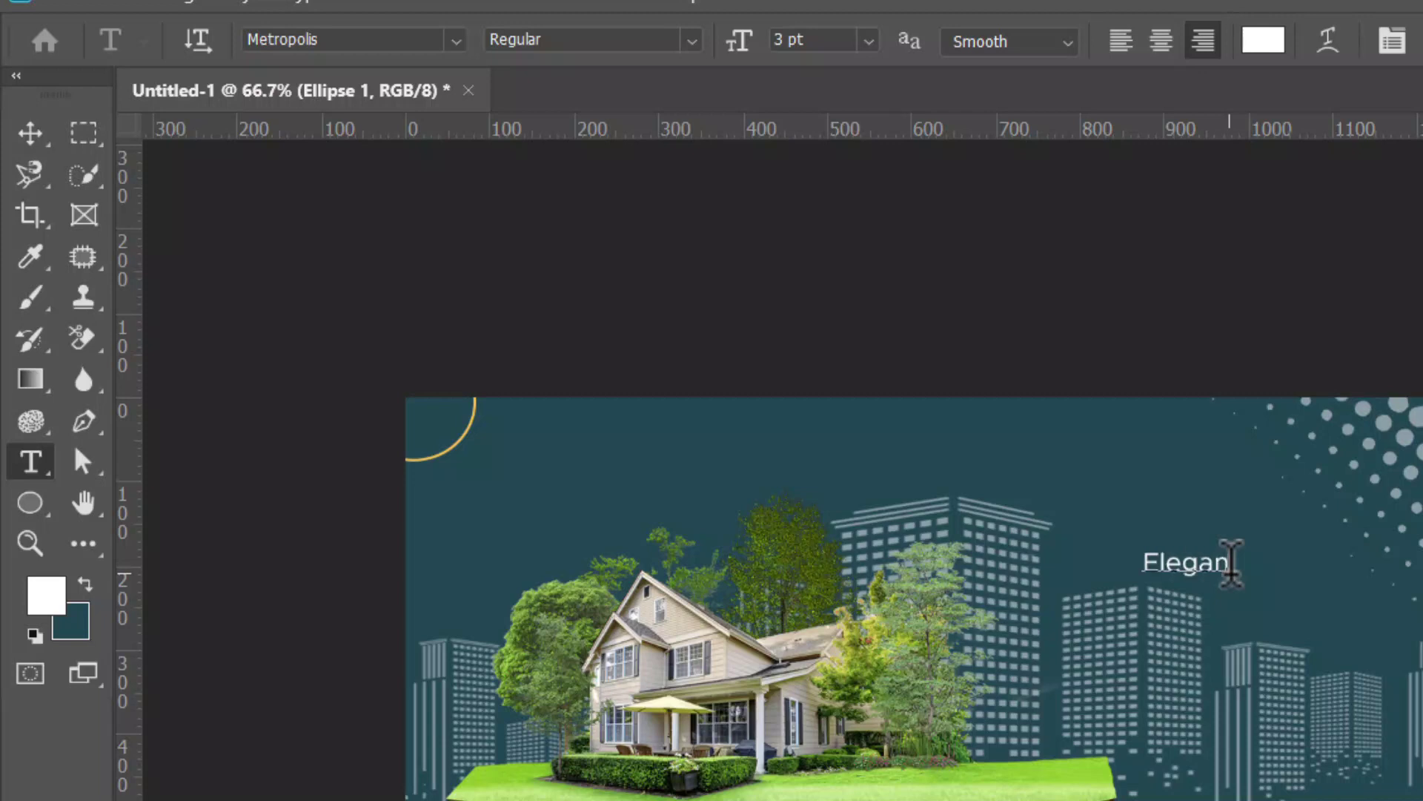
{"action": "type", "text": " House"}
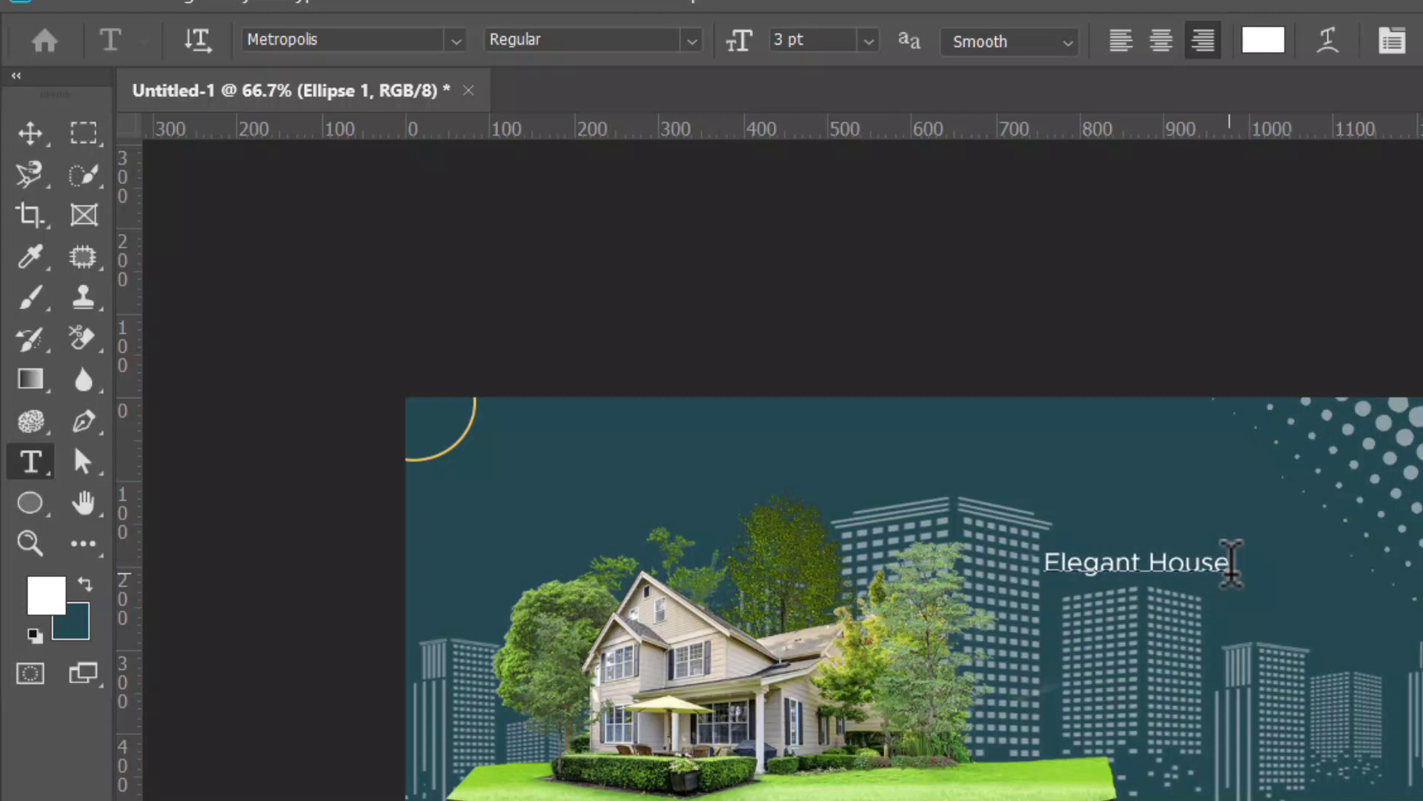
{"action": "key", "text": "ctrl+Return"}
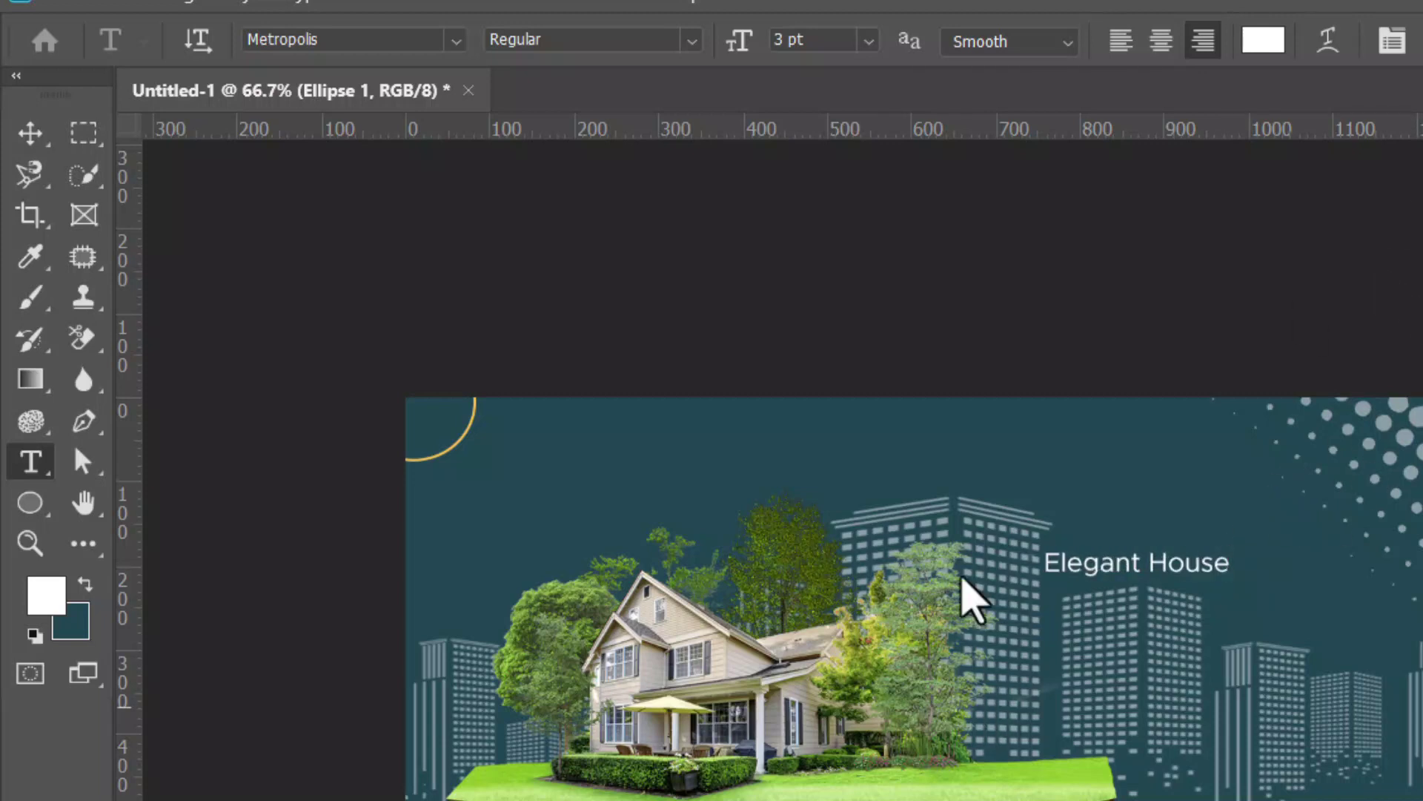
{"action": "key", "text": "v"}
{"action": "left_click", "coordinate": [1149, 560]}
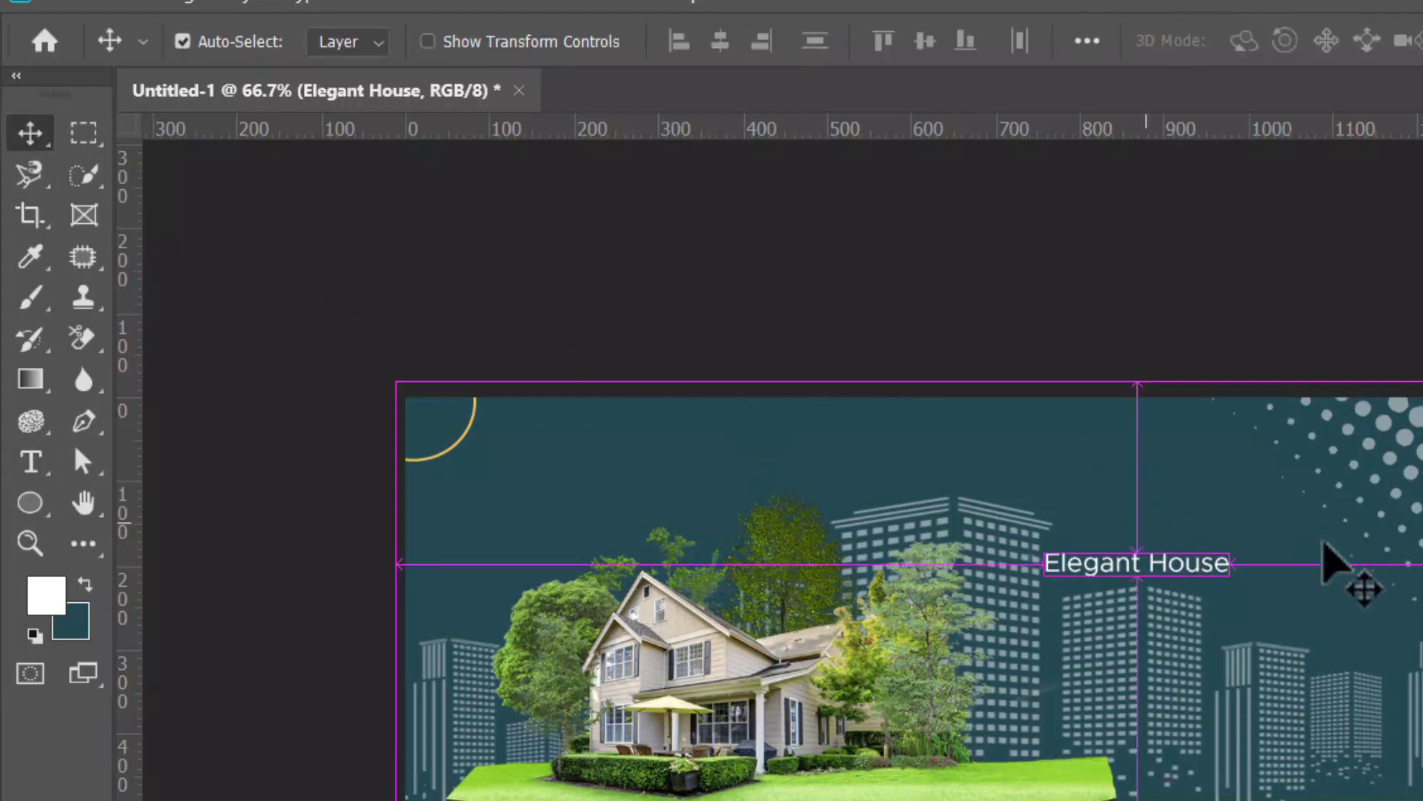
Enlarge the Elegant House heading and set it in Brush Script MT
{"action": "key", "text": "ctrl+t"}
{"action": "mouse_move", "coordinate": [1232, 546]}
{"action": "left_mouse_down"}
{"action": "mouse_move", "coordinate": [1351, 491]}
{"action": "mouse_move", "coordinate": [1351, 319]}
{"action": "left_mouse_up"}
{"action": "key", "text": "Return"}
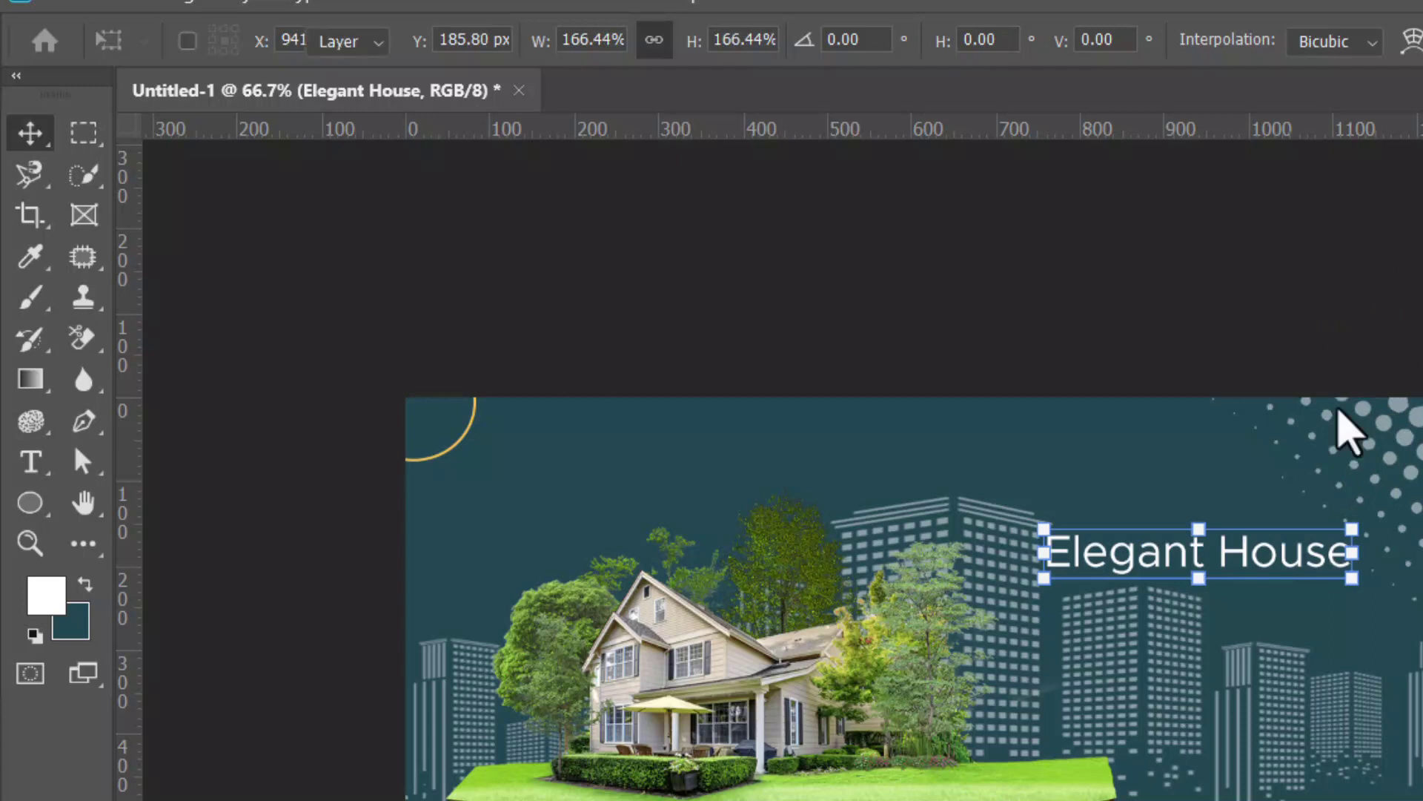
{"action": "key", "text": "t"}
{"action": "triple_click", "coordinate": [1182, 552]}
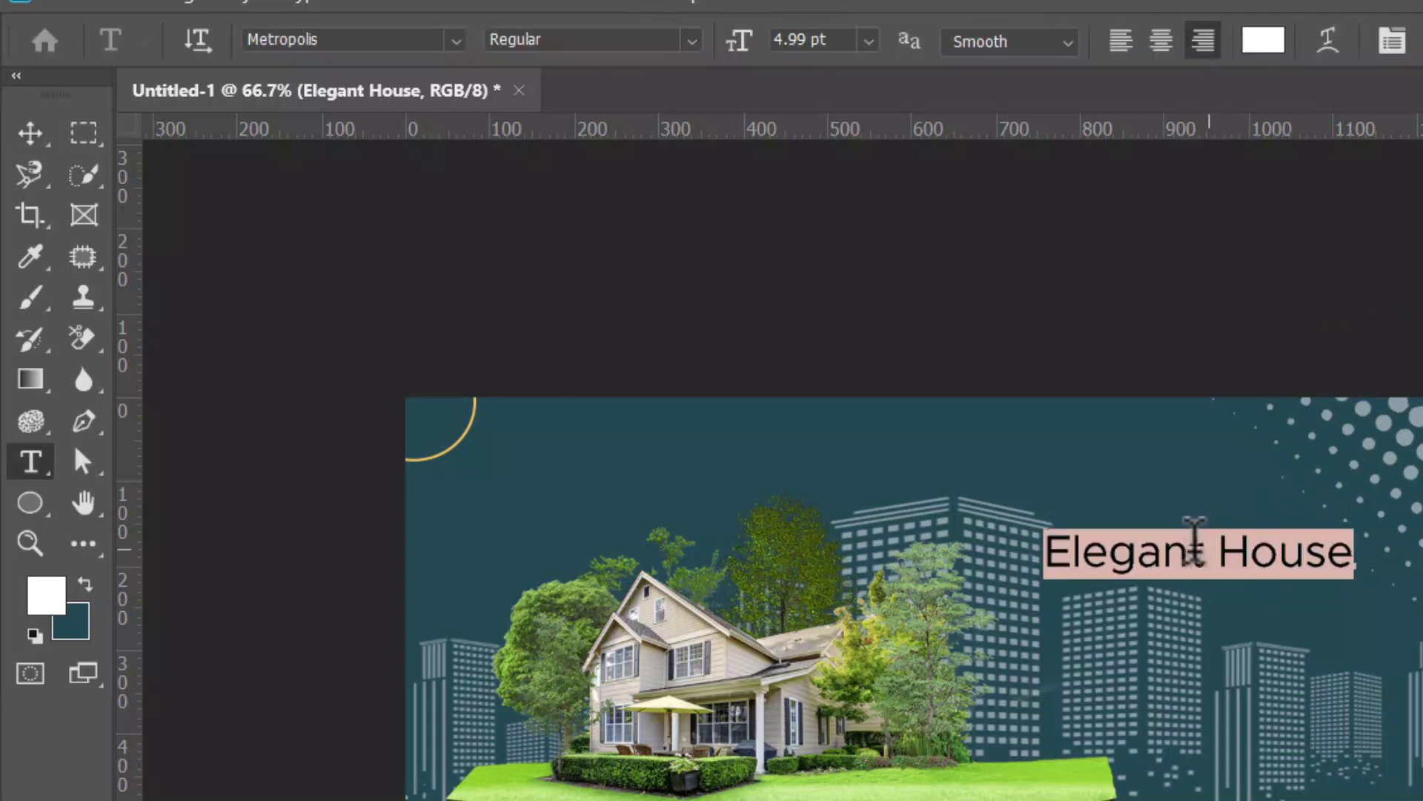
{"action": "left_click", "coordinate": [452, 41]}
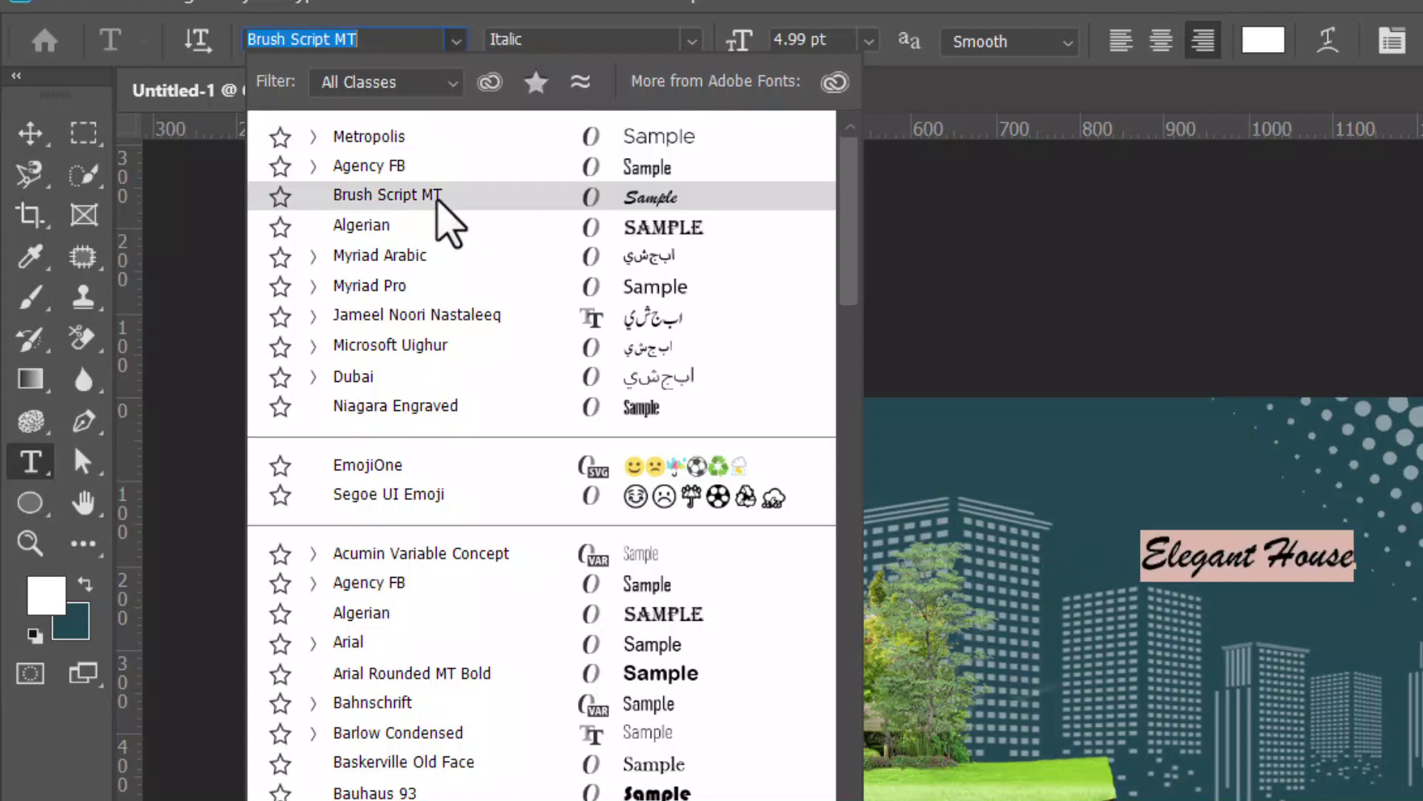
{"action": "left_click", "coordinate": [445, 219]}
{"action": "left_click", "coordinate": [7, 223]}
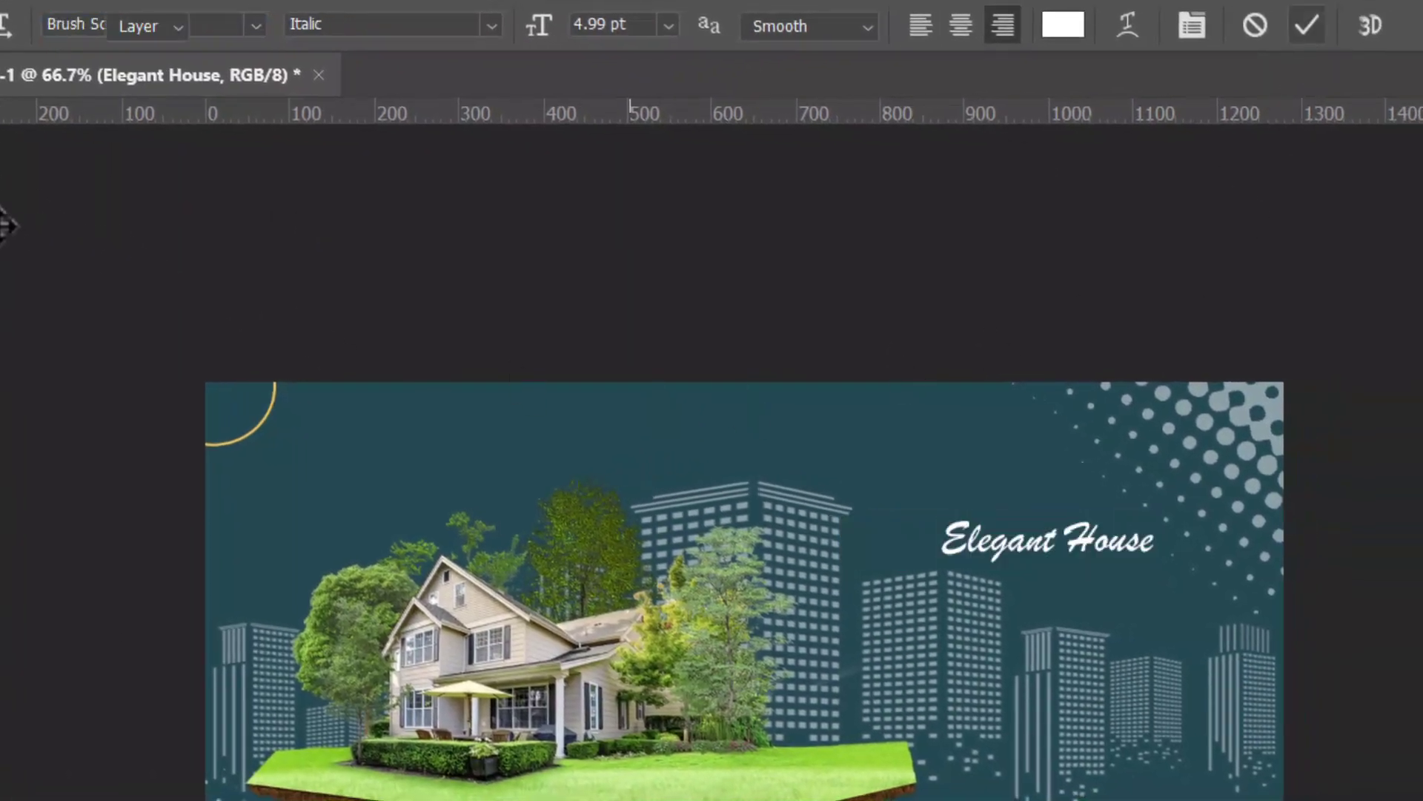
Scale the heading up to about 149% and shift it slightly left and down
{"action": "key", "text": "ctrl+t"}
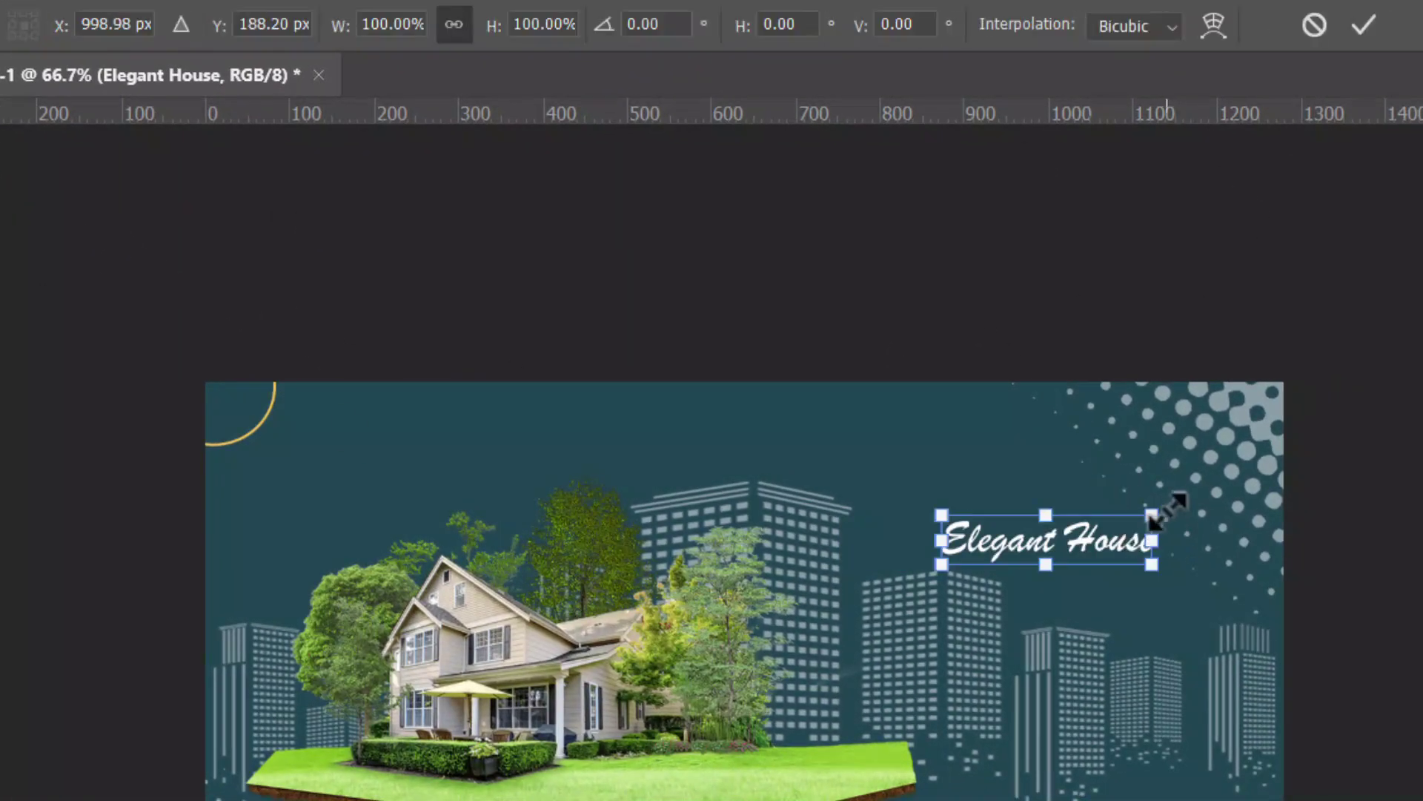
{"action": "left_click_drag", "start_coordinate": [1161, 508], "coordinate": [1260, 453]}
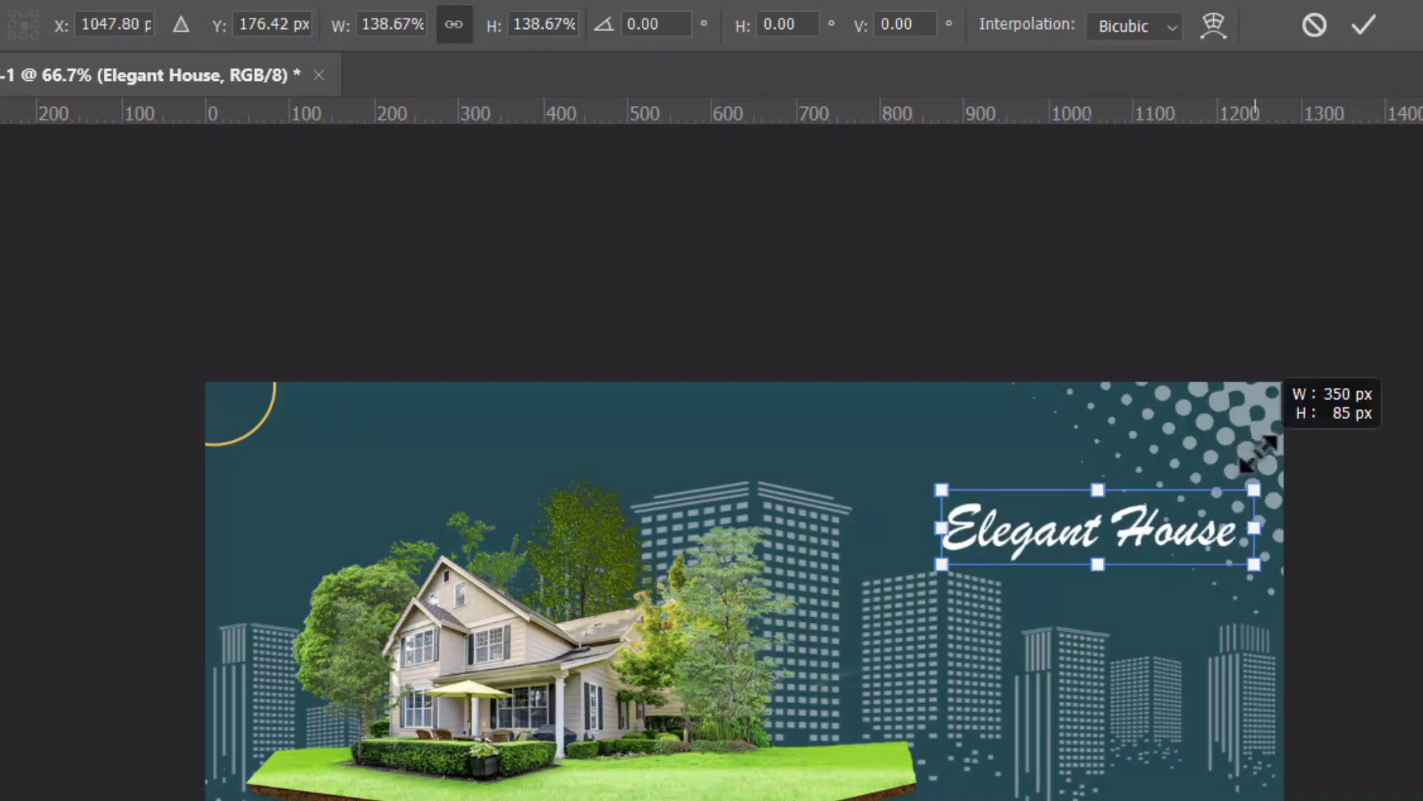
{"action": "key", "text": "Return"}
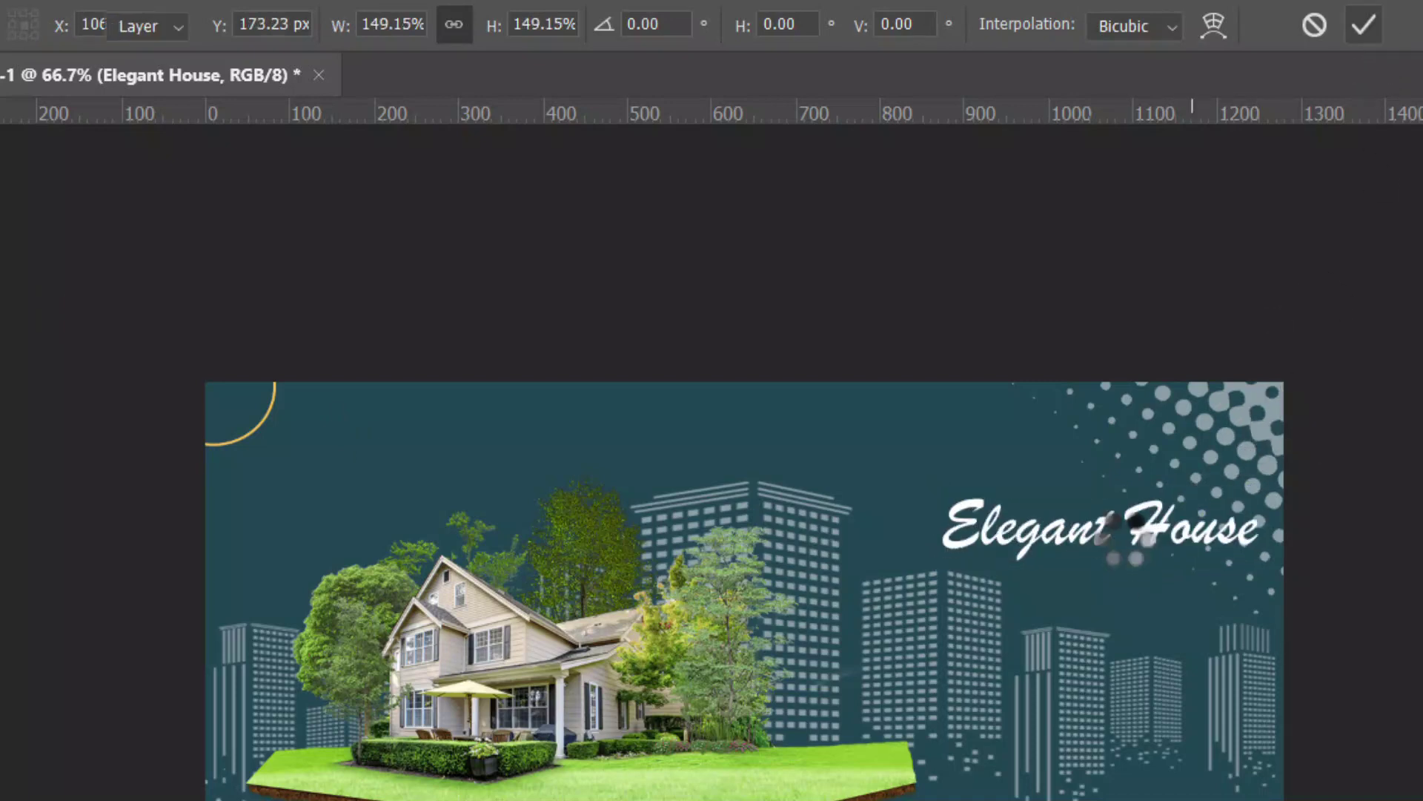
{"action": "mouse_move", "coordinate": [1137, 513]}
{"action": "left_mouse_down"}
{"action": "mouse_move", "coordinate": [1113, 523]}
{"action": "mouse_move", "coordinate": [1088, 500]}
{"action": "left_mouse_up"}
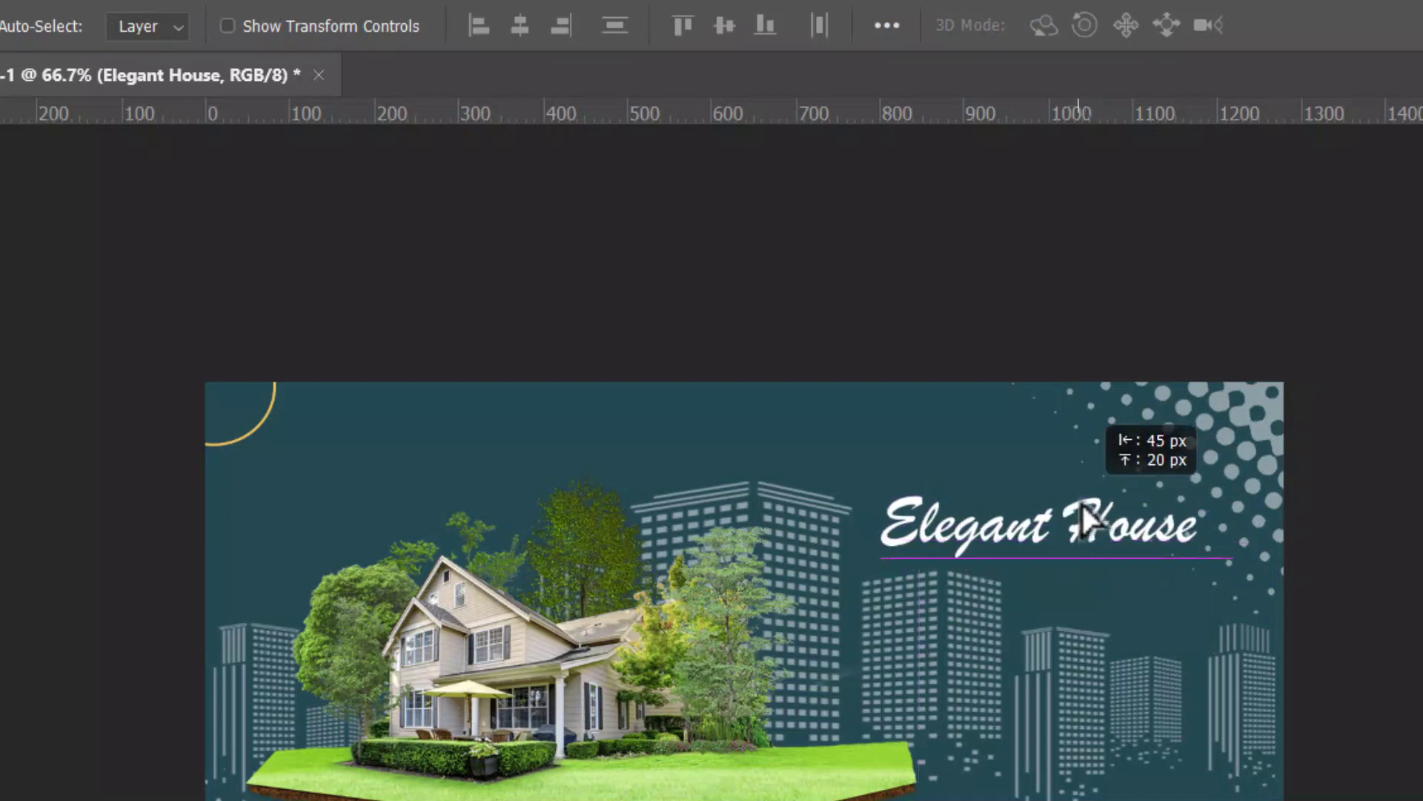
Recolour the heading gold by sampling the corner ring's colour
{"action": "double_click", "coordinate": [1089, 498]}
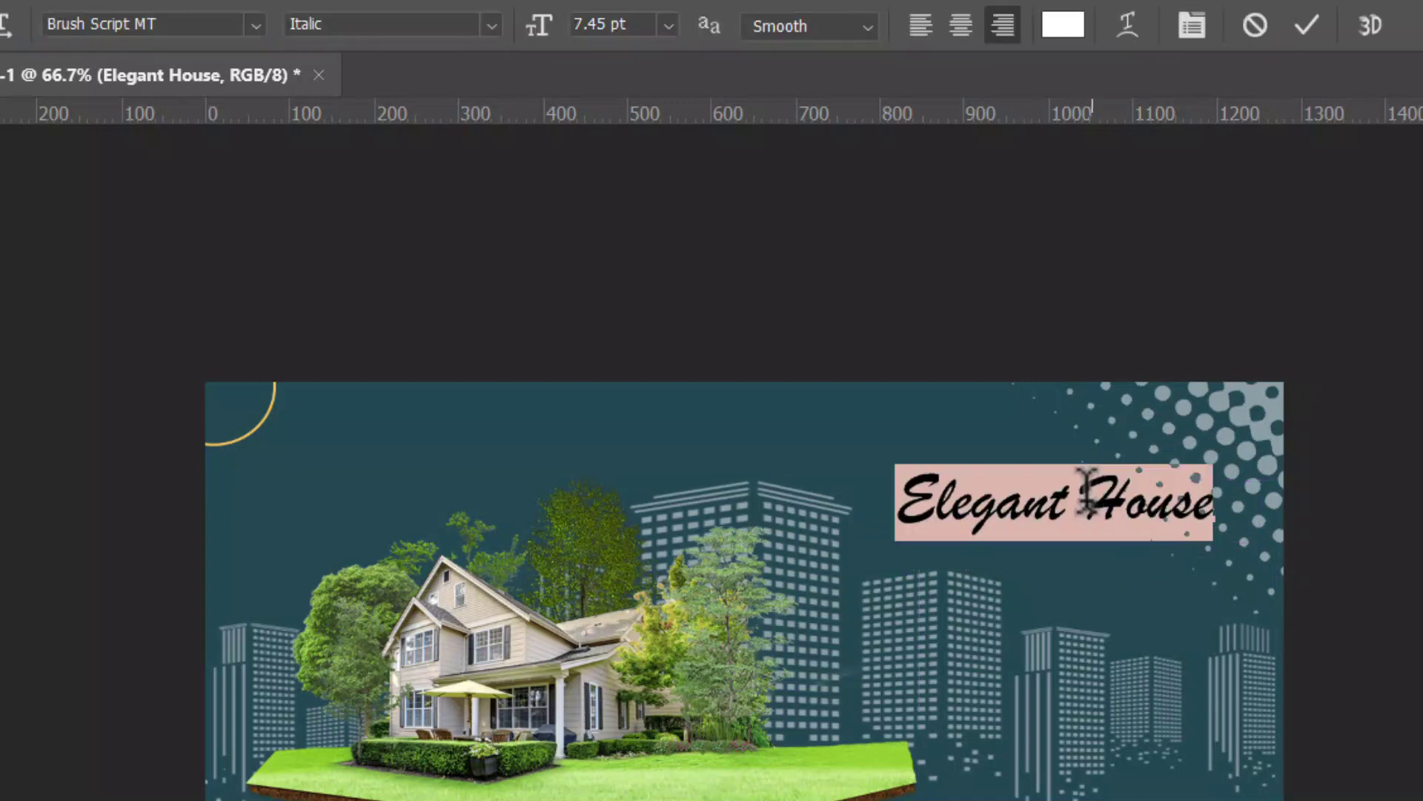
{"action": "left_click", "coordinate": [1062, 26]}
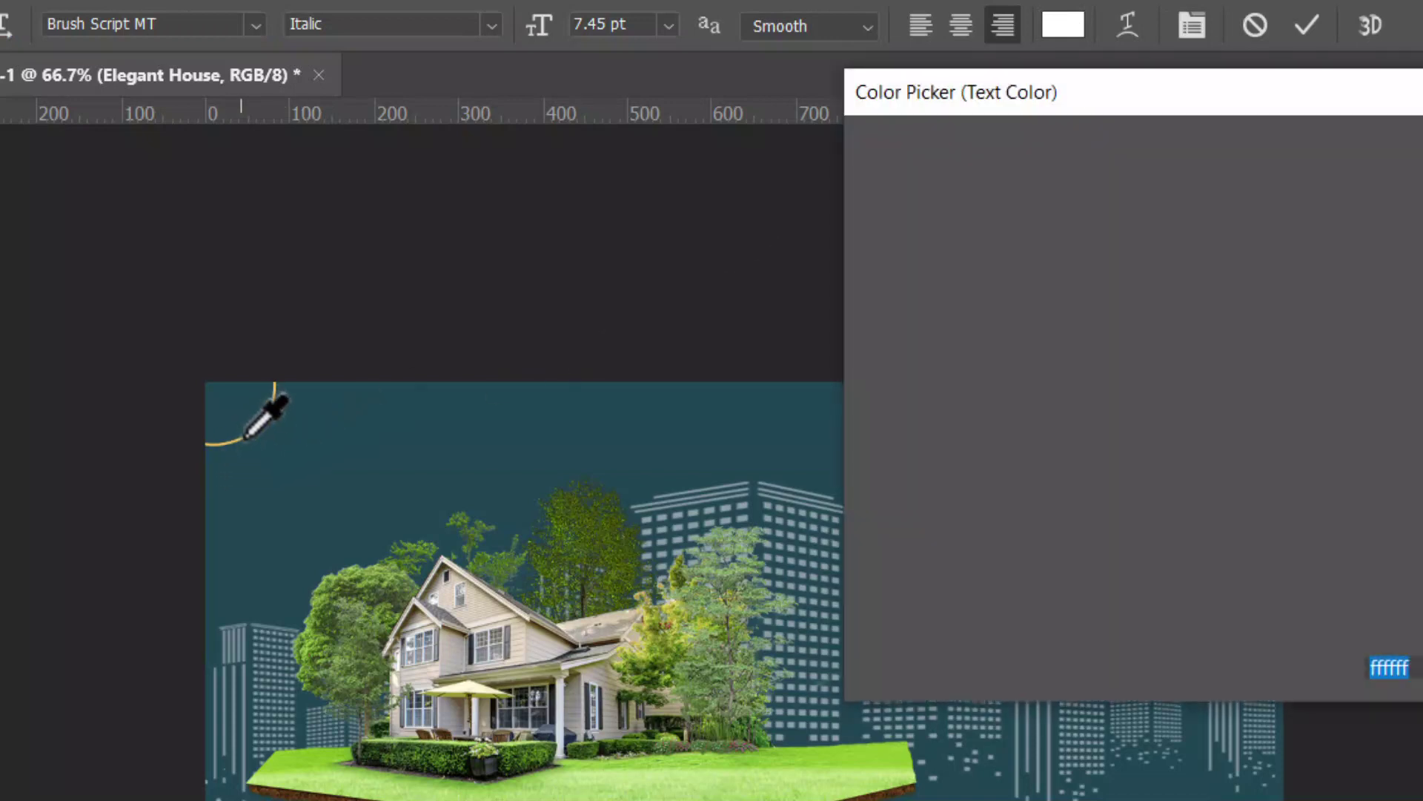
{"action": "left_click", "coordinate": [247, 436]}
{"action": "key", "text": "Return"}
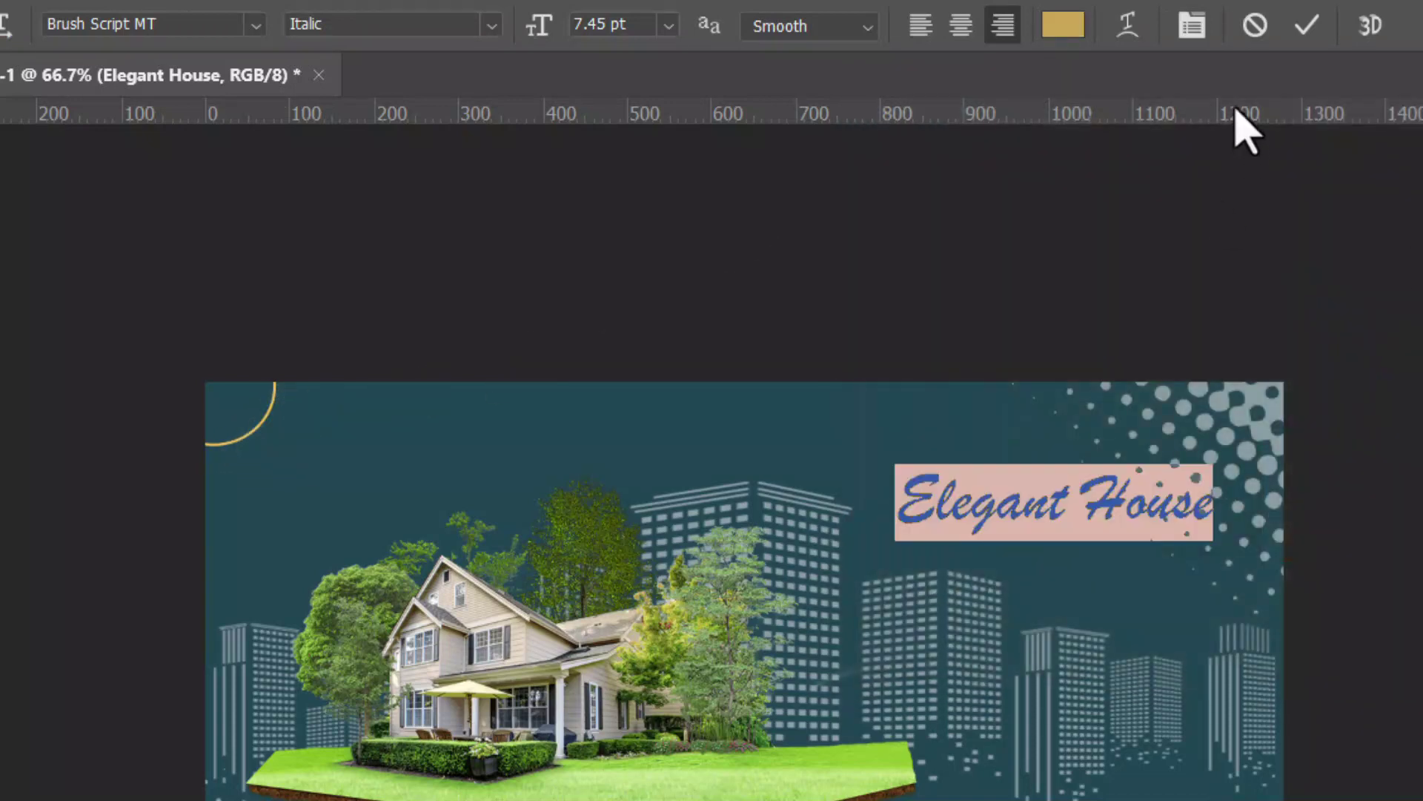
{"action": "left_click", "coordinate": [1307, 25]}
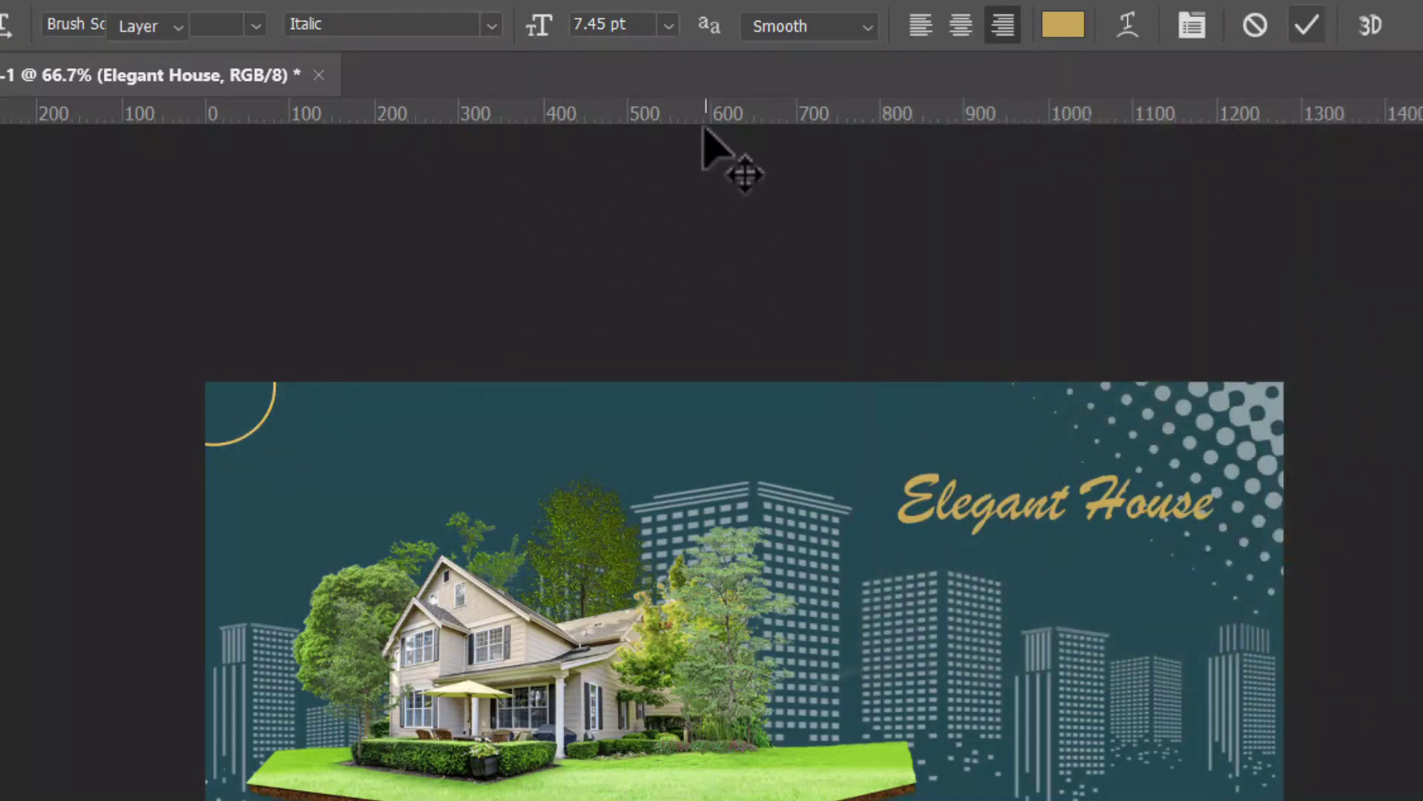
Nudge the heading and add a 'FOR SALE' text line below it
{"action": "key", "text": "v"}
{"action": "left_click_drag", "start_coordinate": [1079, 498], "coordinate": [1087, 497]}
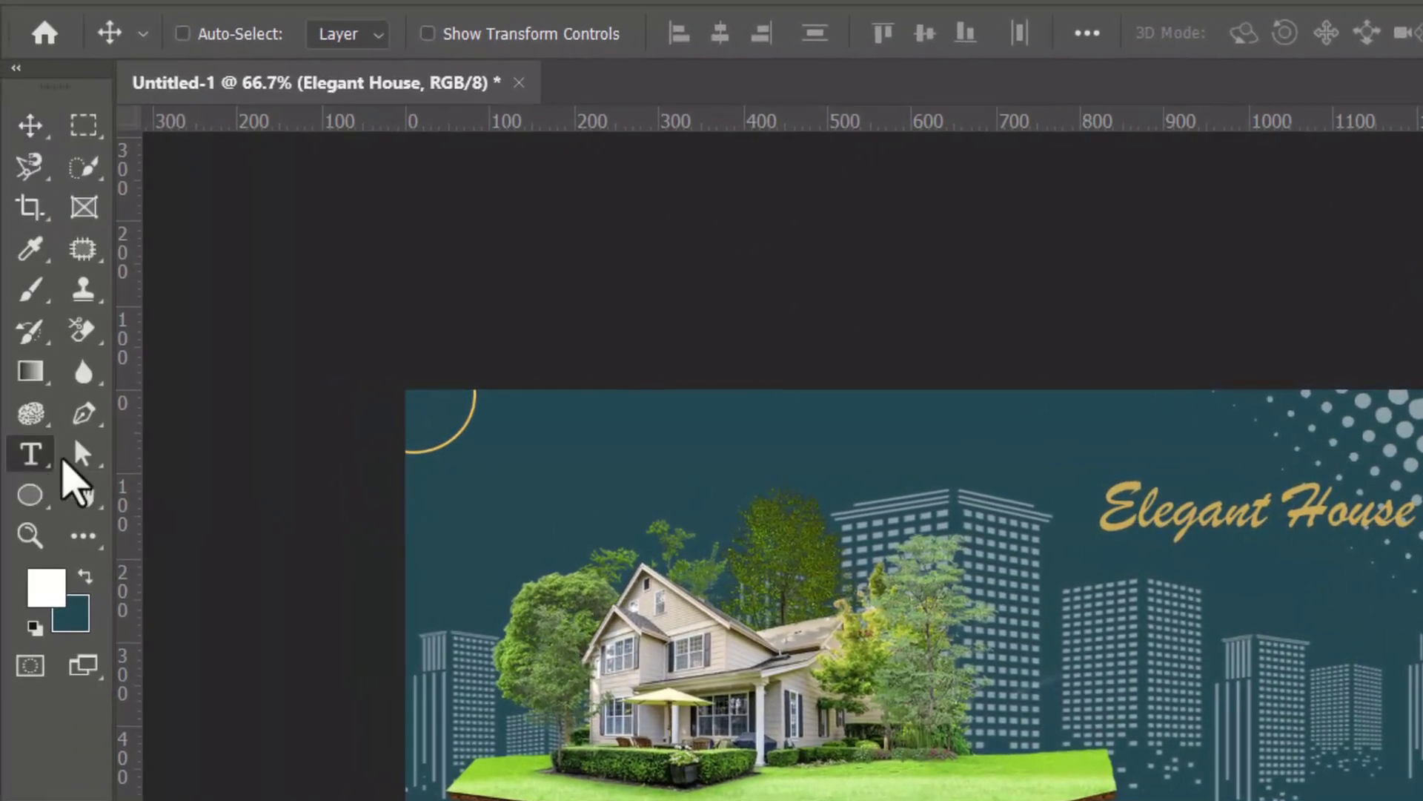
{"action": "key", "text": "t"}
{"action": "left_click", "coordinate": [1196, 582]}
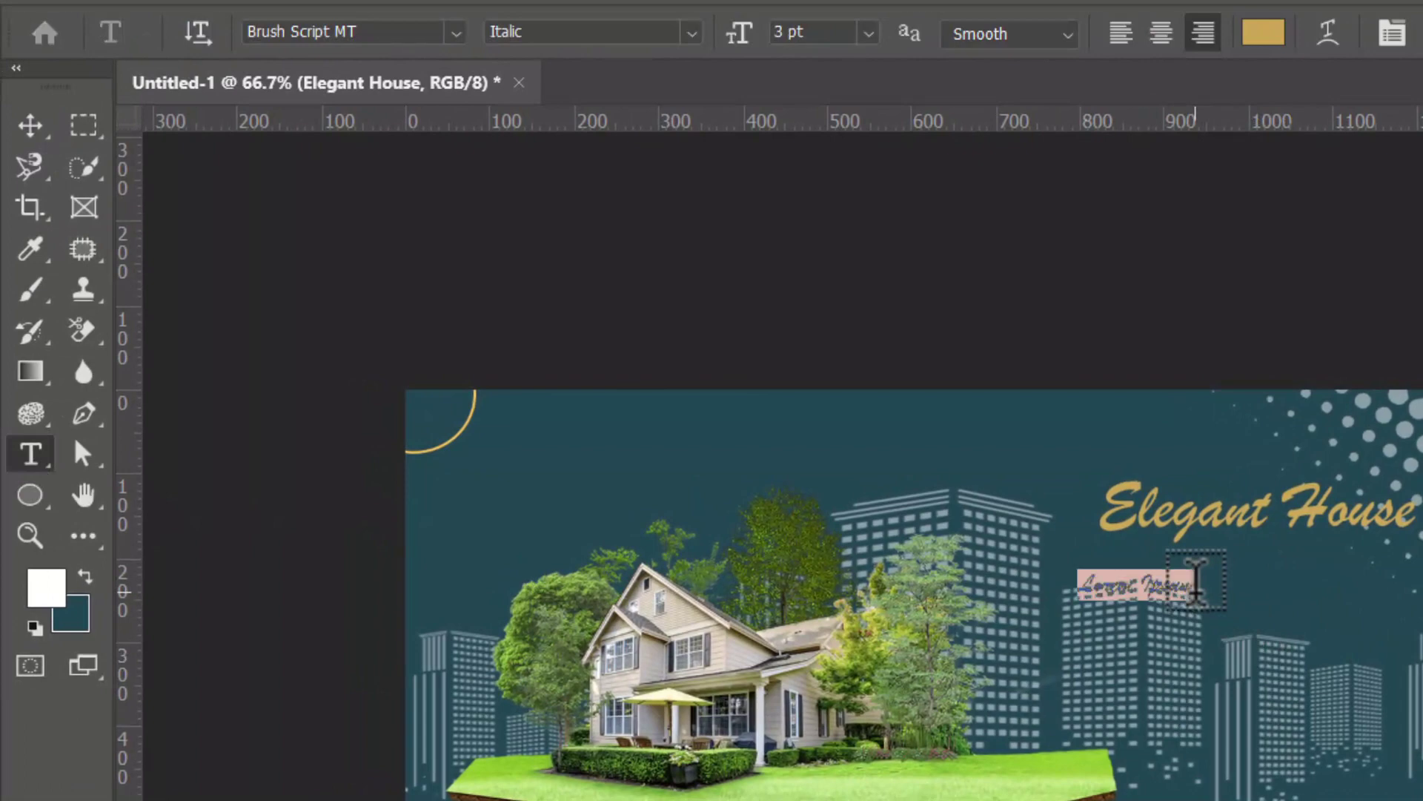
{"action": "type", "text": "FOR SALE"}
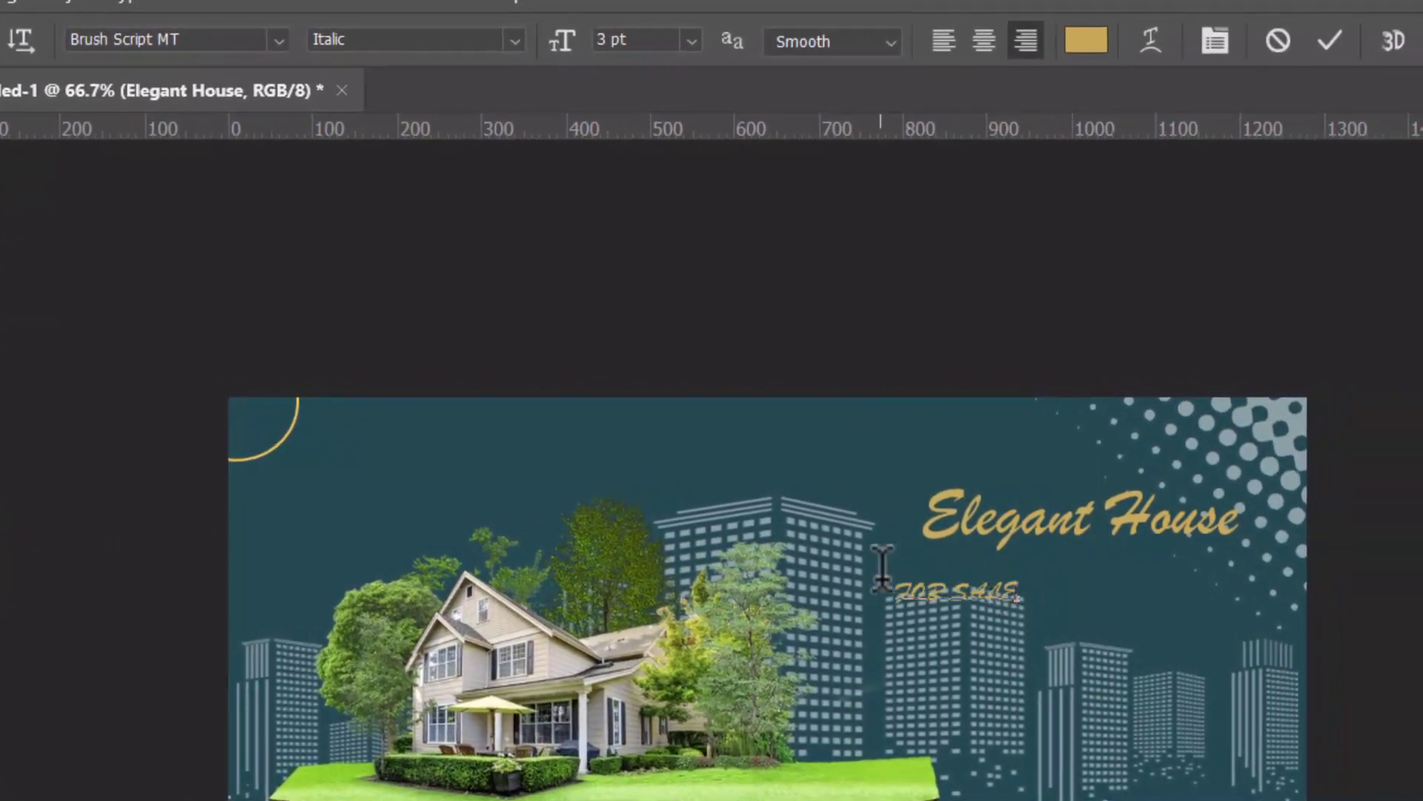
Set the FOR SALE text in Agency FB Bold
{"action": "key", "text": "ctrl+a"}
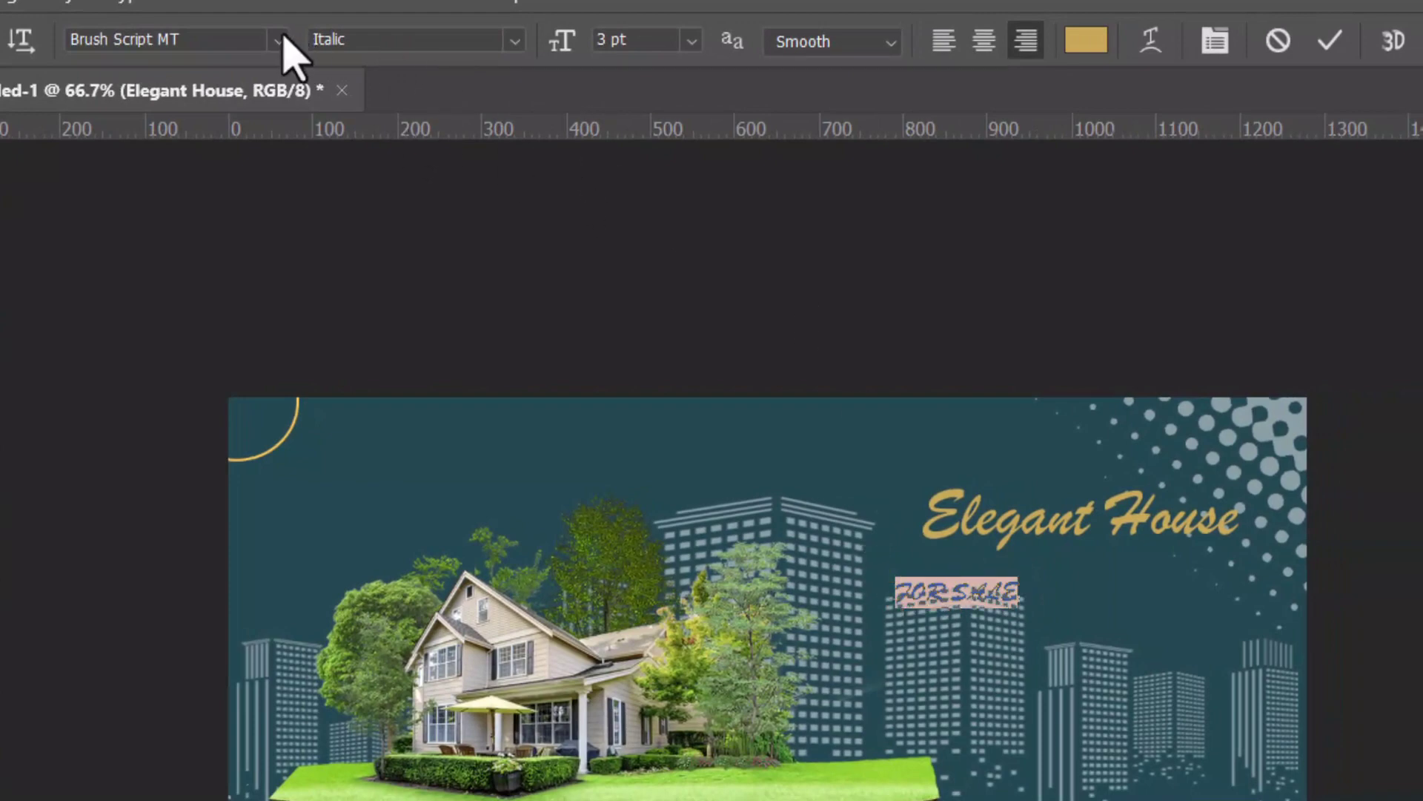
{"action": "left_click", "coordinate": [279, 40]}
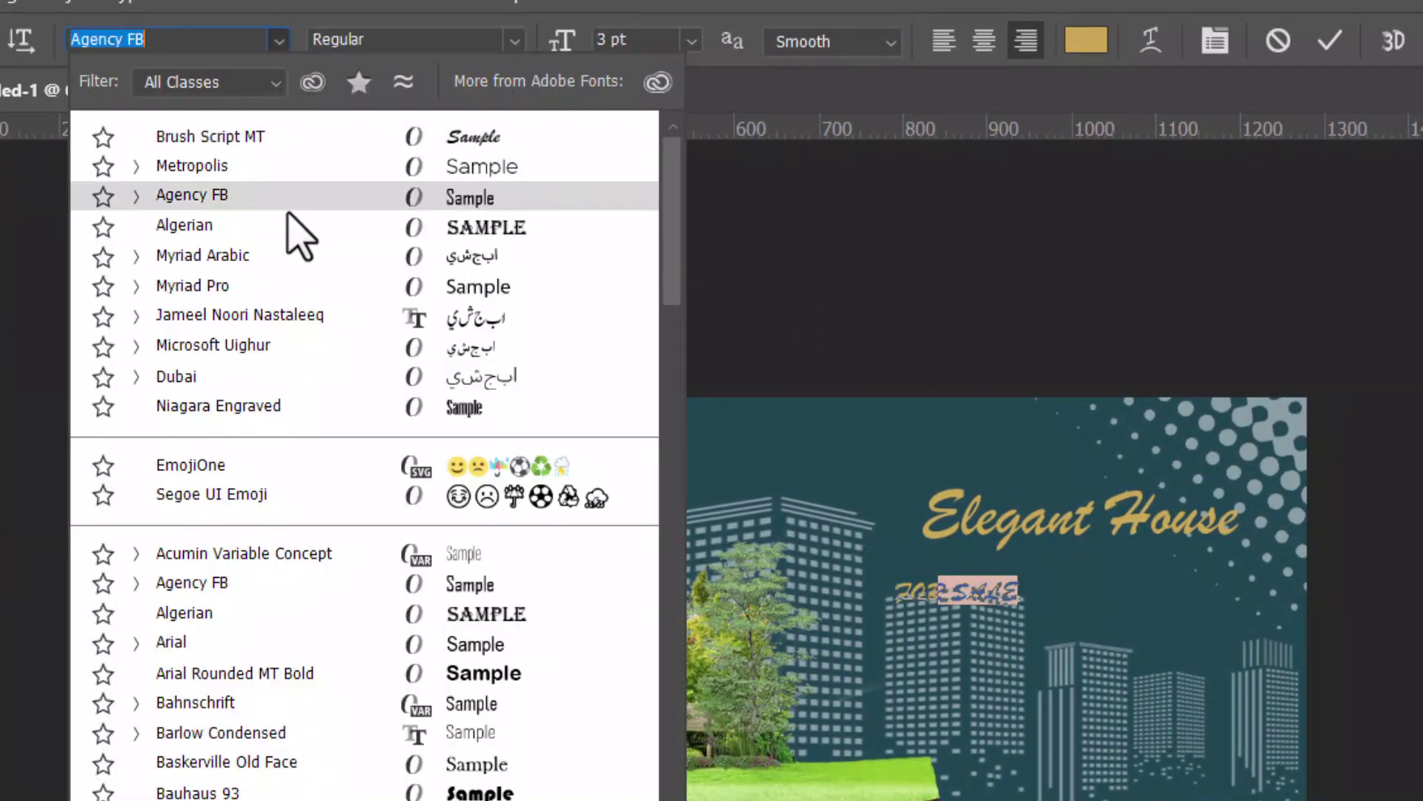
{"action": "left_click", "coordinate": [296, 189]}
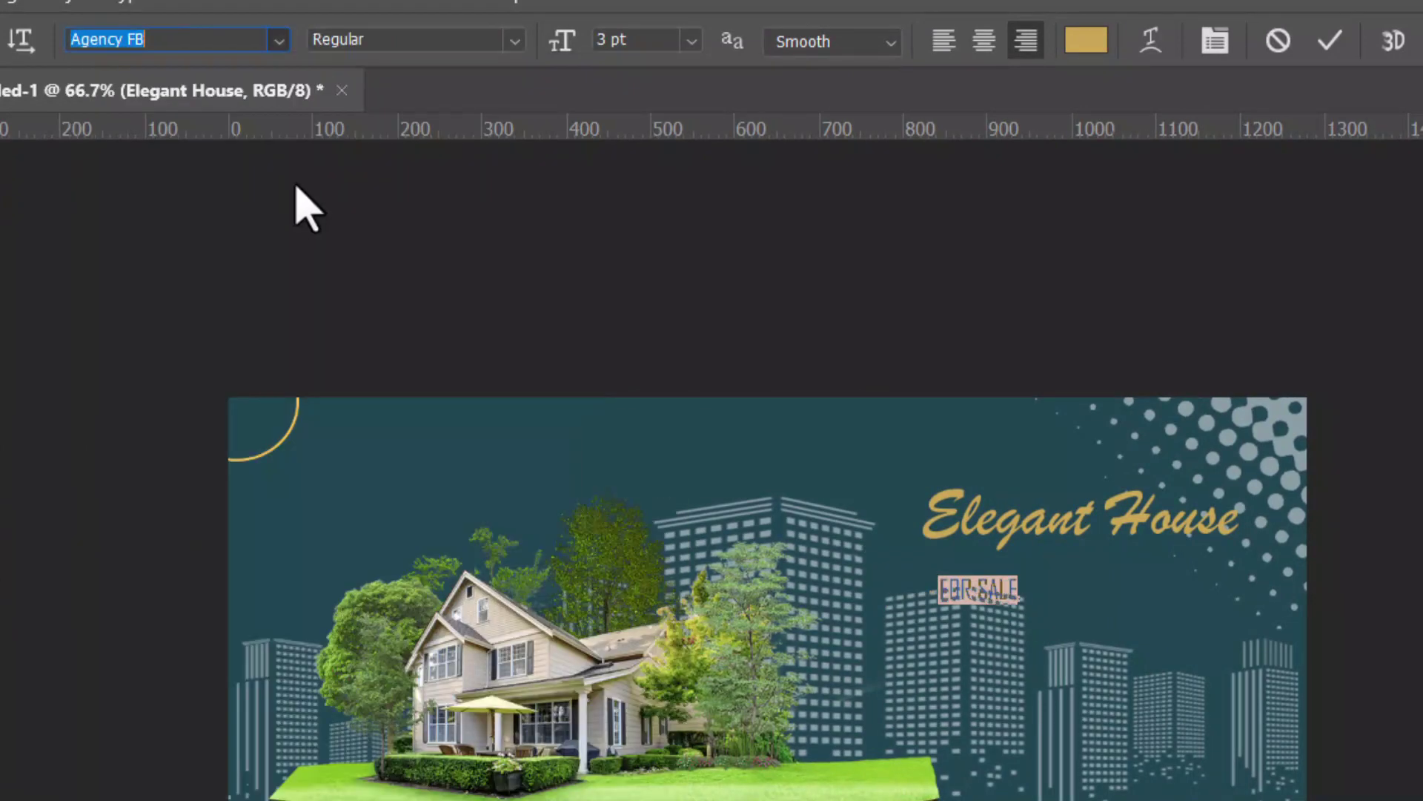
{"action": "left_click", "coordinate": [514, 42]}
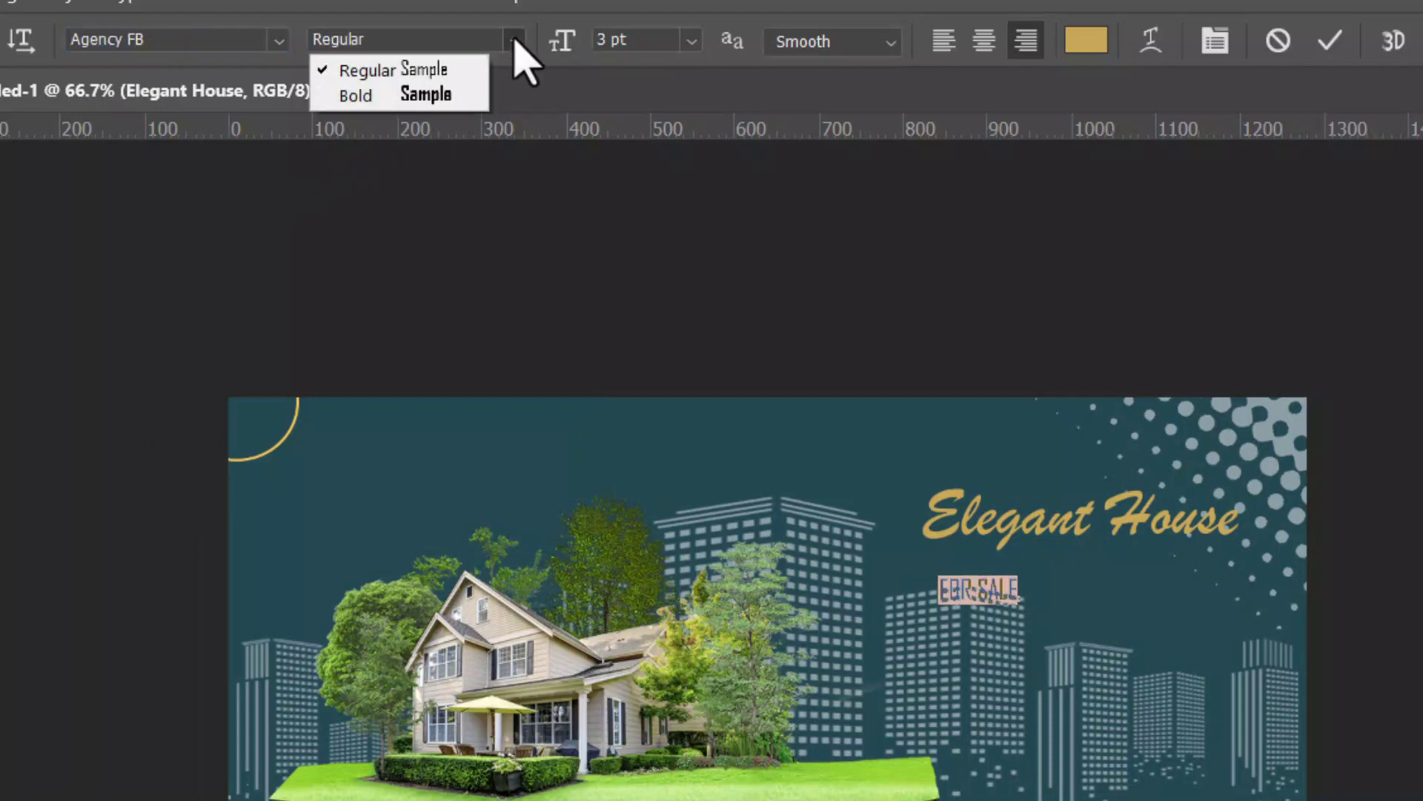
{"action": "left_click", "coordinate": [475, 98]}
{"action": "left_click", "coordinate": [1321, 45]}
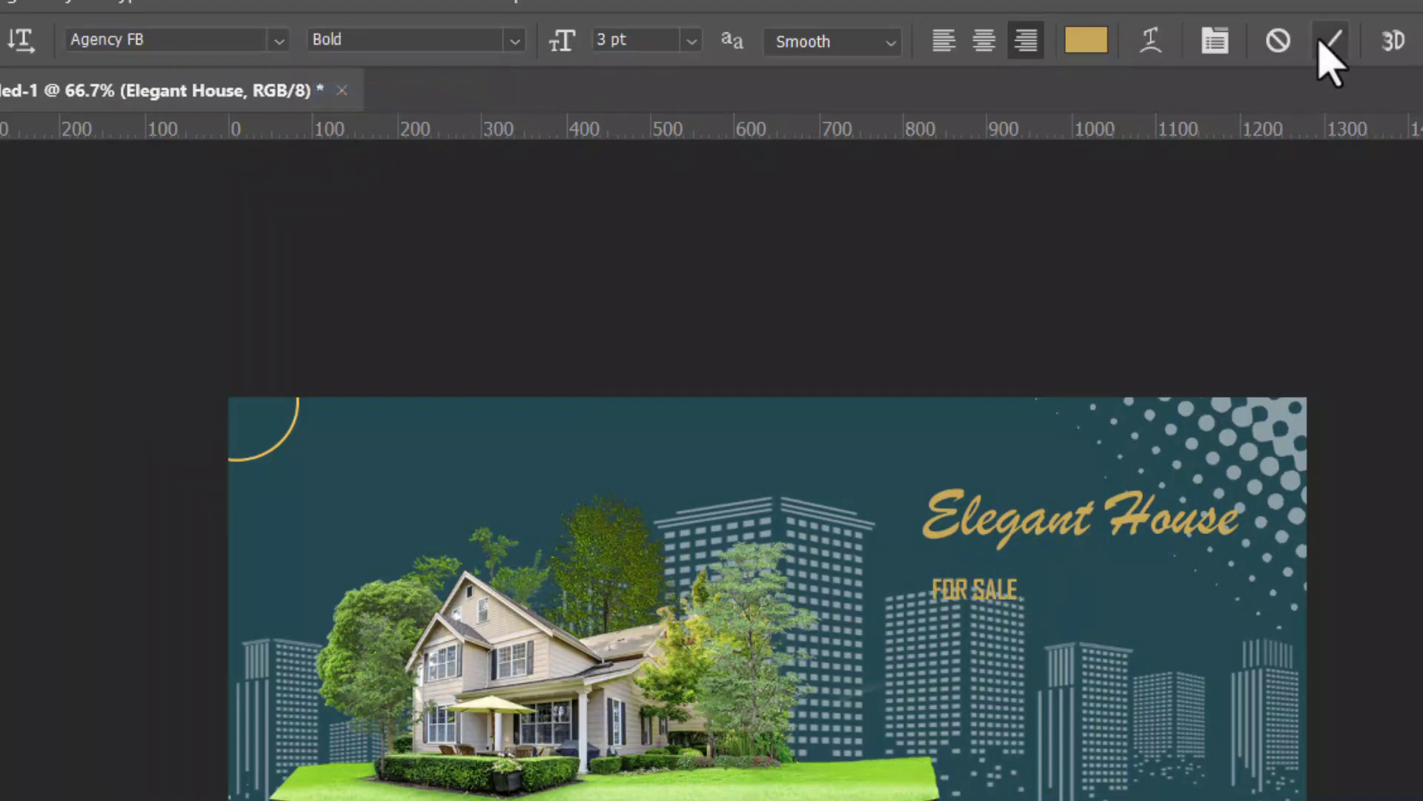
Make the FOR SALE text white (ffffff)
{"action": "triple_click", "coordinate": [994, 578]}
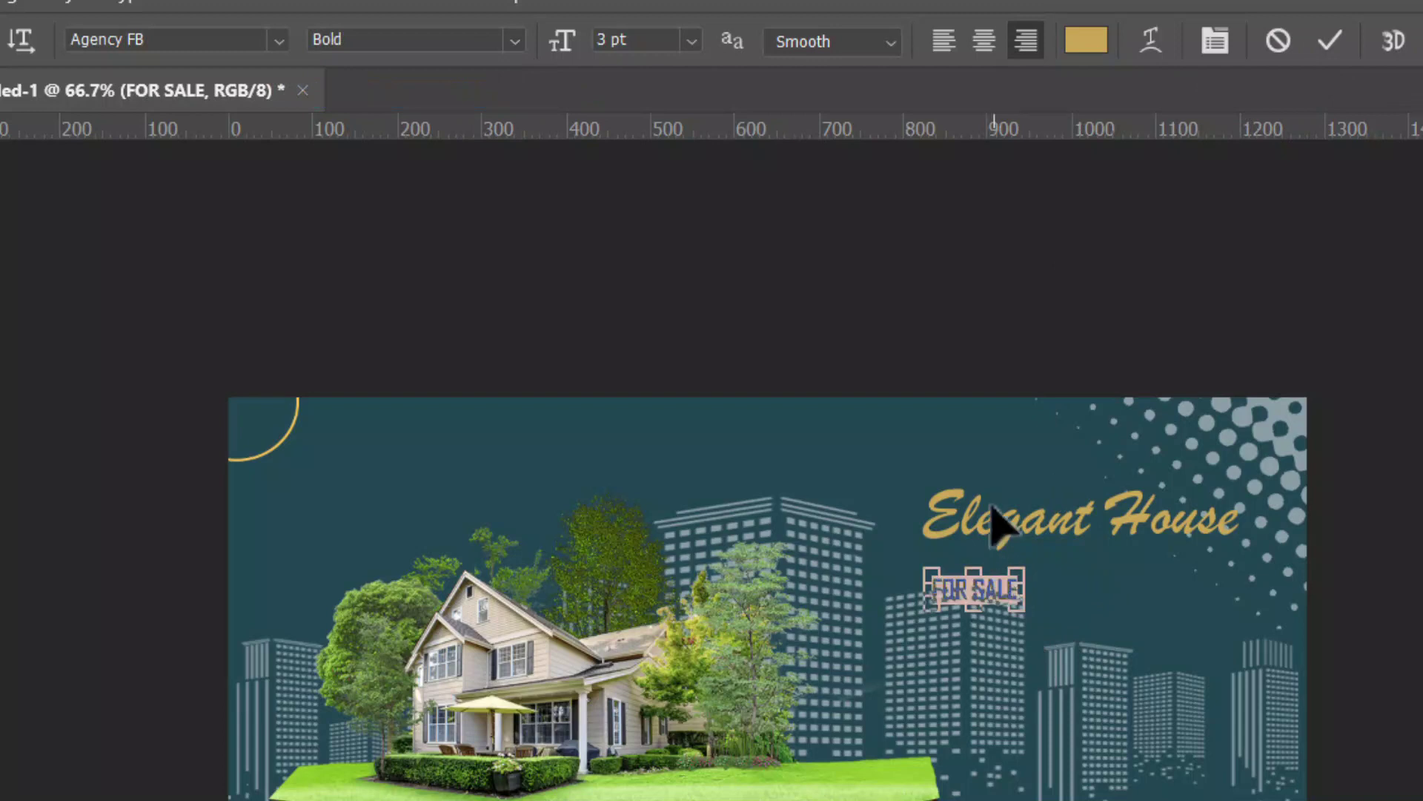
{"action": "left_click", "coordinate": [1075, 41]}
{"action": "type", "text": "ffffff"}
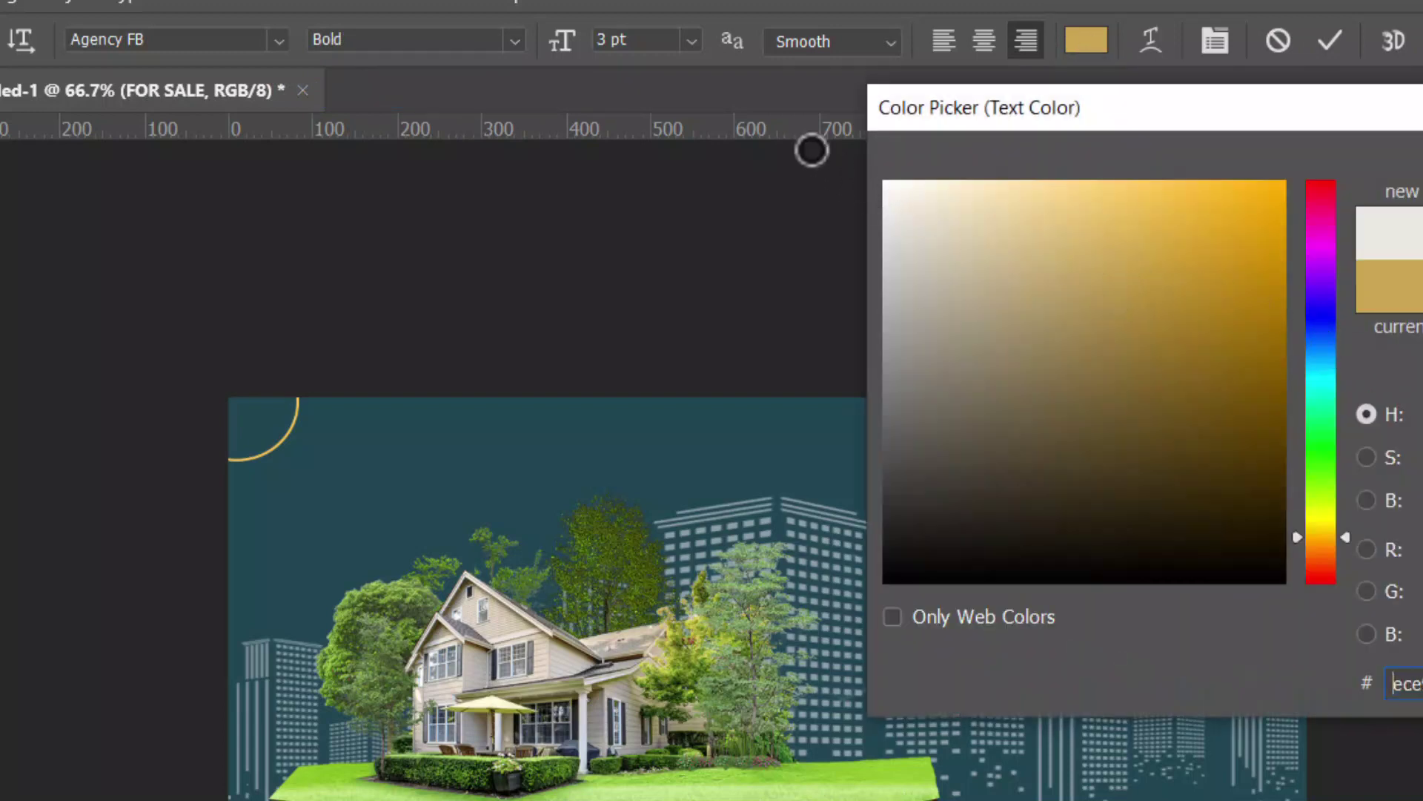
{"action": "key", "text": "Return"}
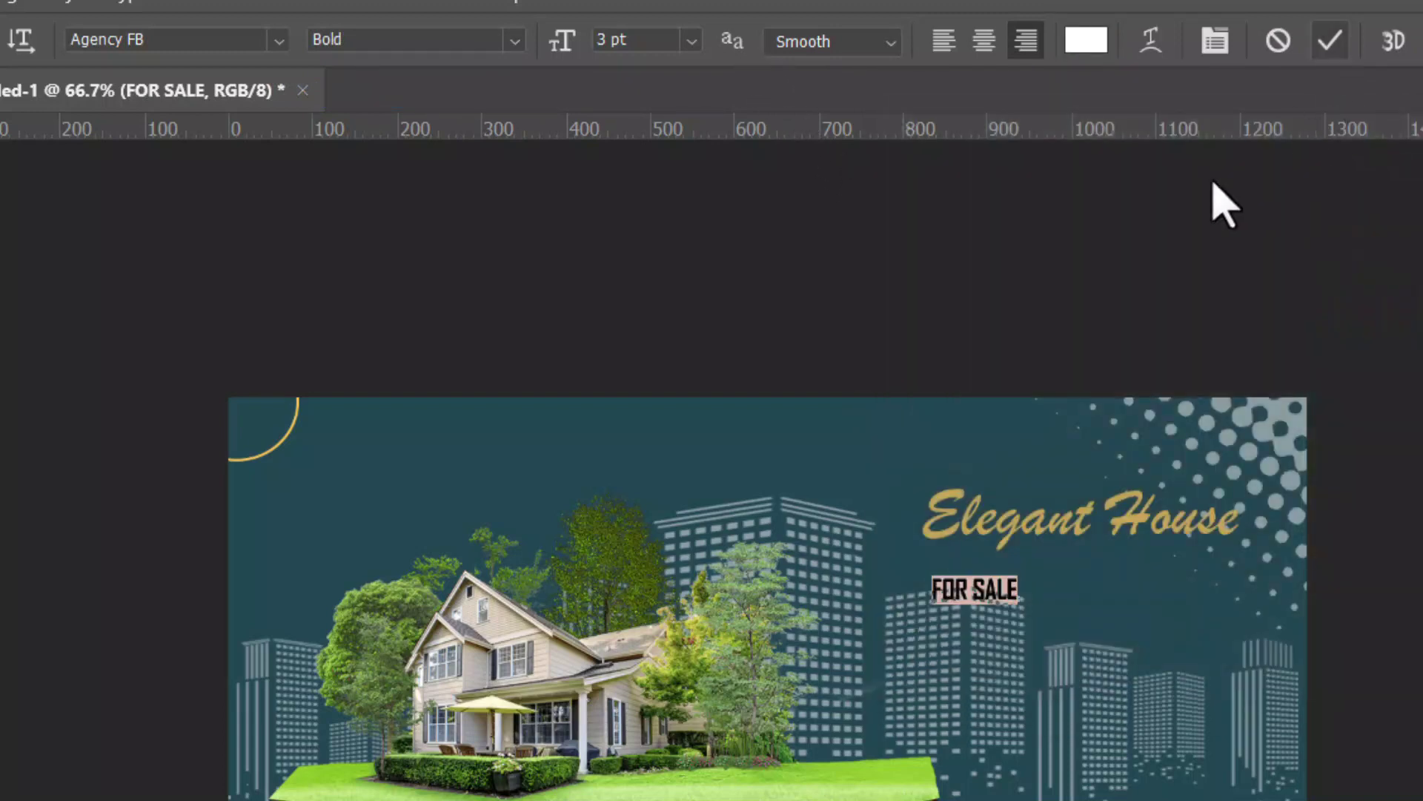
Enlarge FOR SALE to about 358% and move it beneath Elegant House
{"action": "key", "text": "v"}
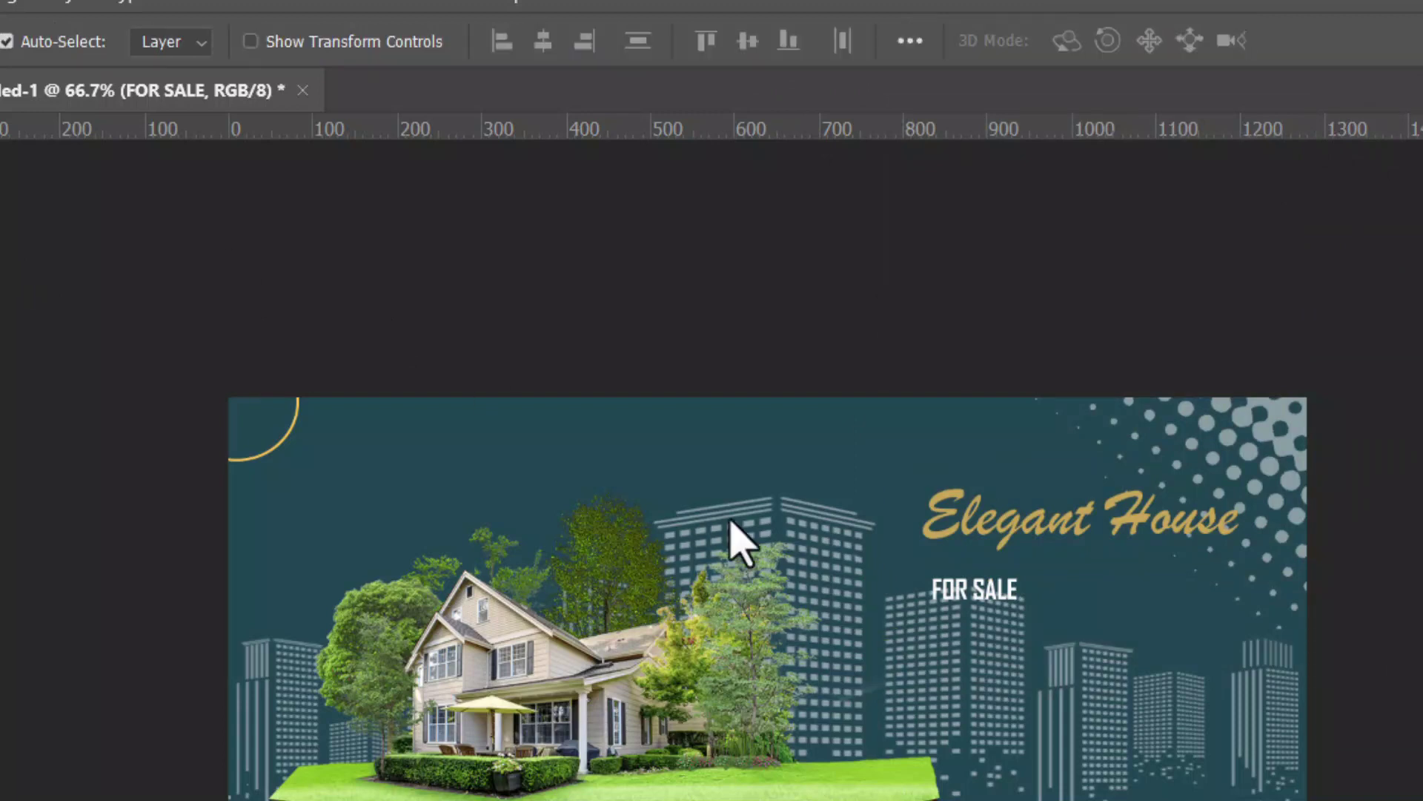
{"action": "key", "text": "ctrl+t"}
{"action": "left_click_drag", "start_coordinate": [1061, 542], "coordinate": [1234, 482]}
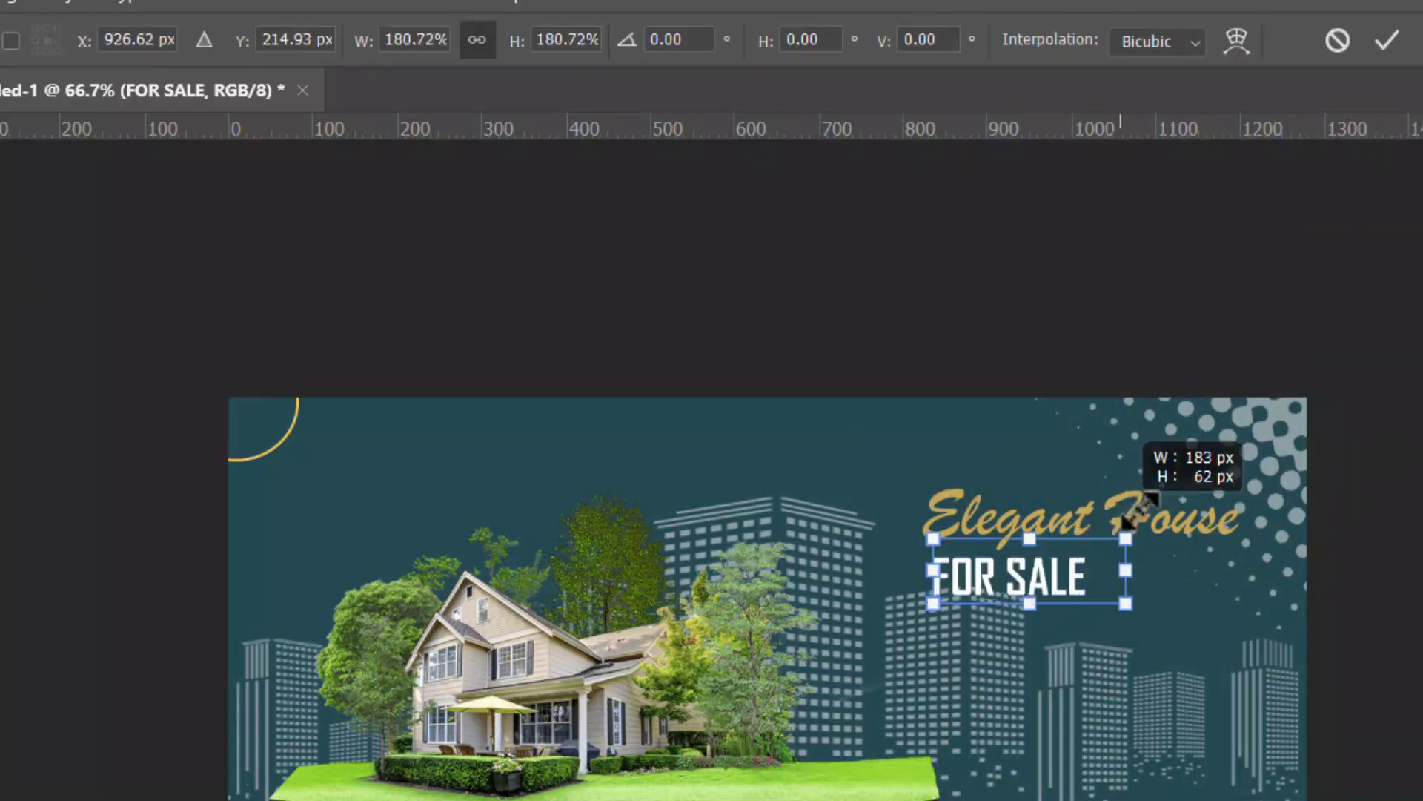
{"action": "left_click_drag", "start_coordinate": [1223, 557], "coordinate": [1253, 546]}
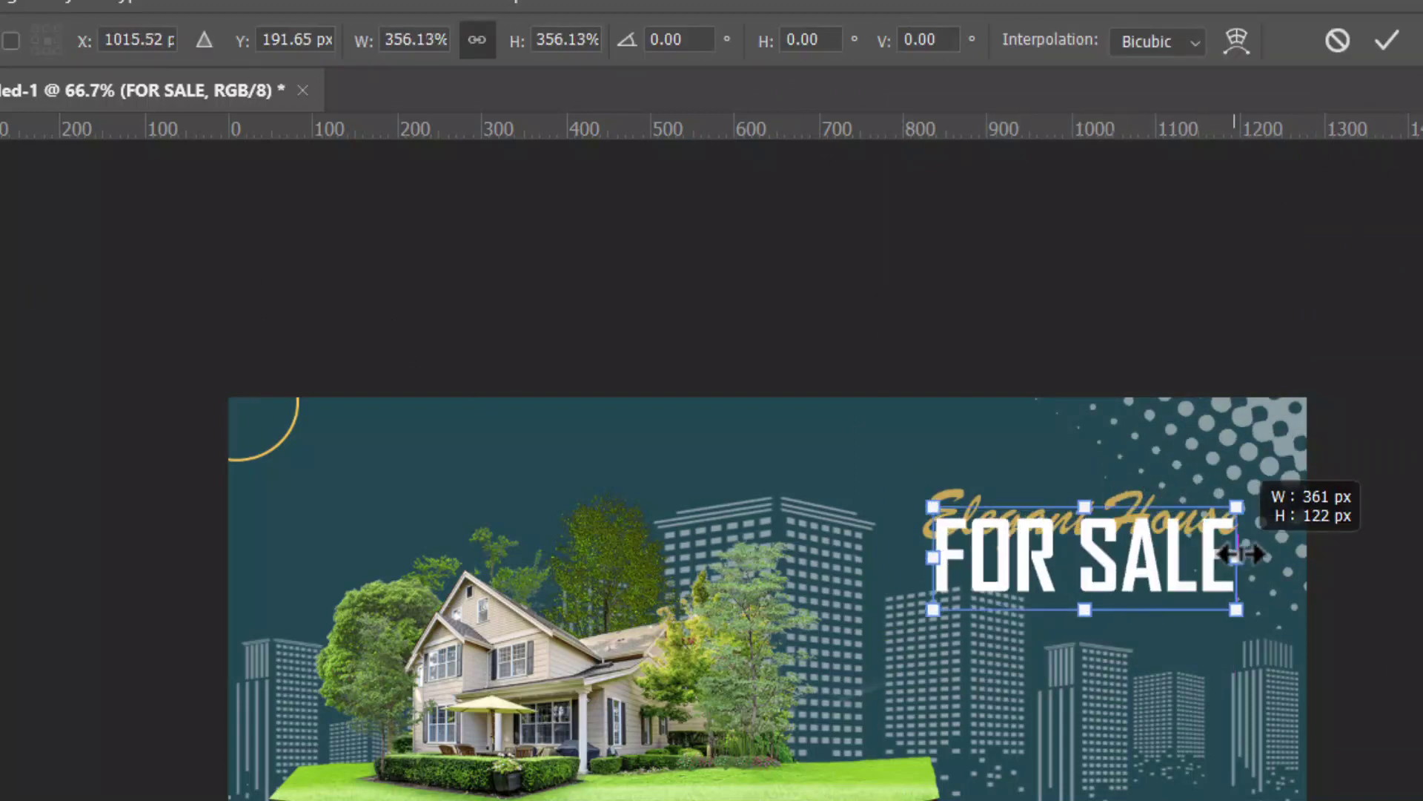
{"action": "left_click", "coordinate": [1386, 40]}
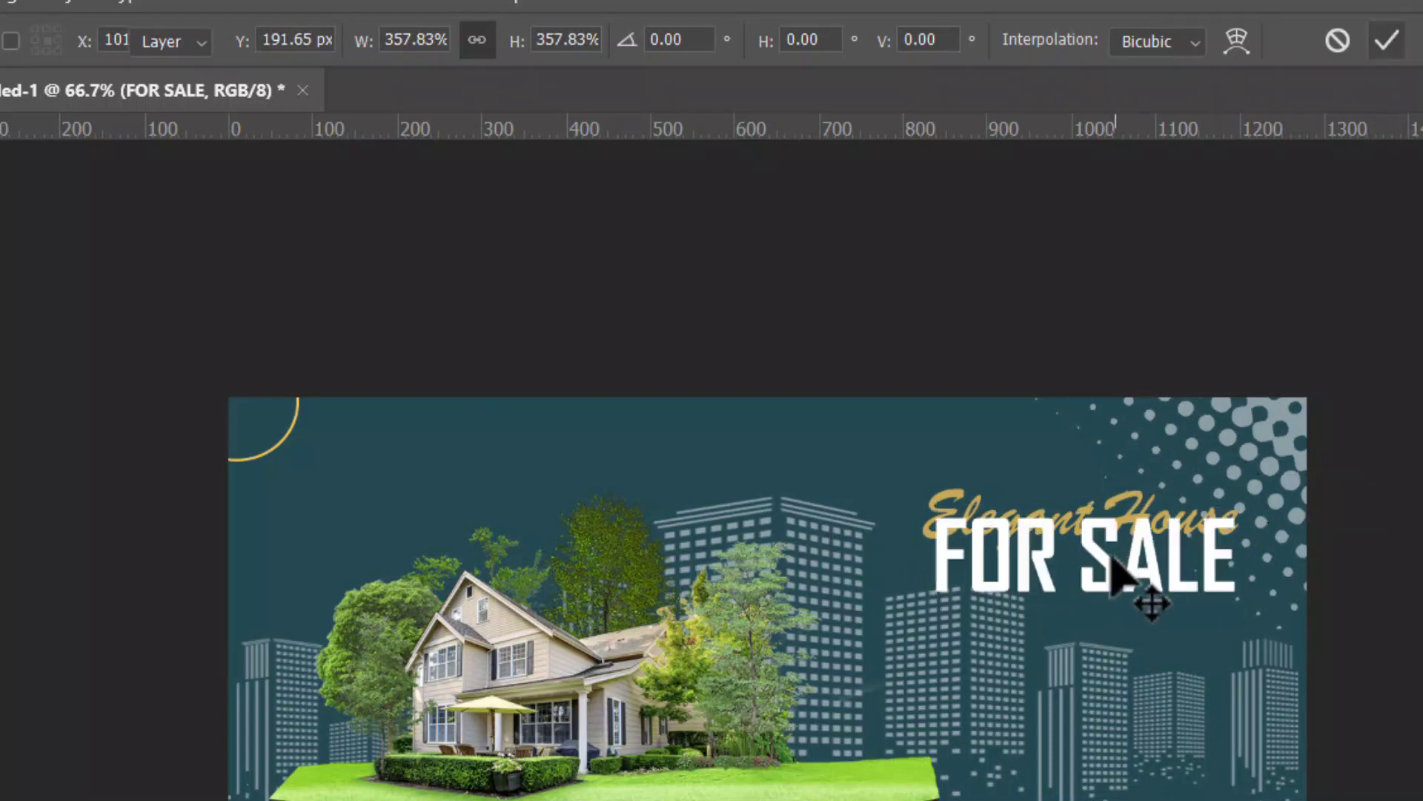
{"action": "left_click_drag", "start_coordinate": [1120, 575], "coordinate": [1110, 599]}
{"action": "double_click", "coordinate": [1112, 600]}
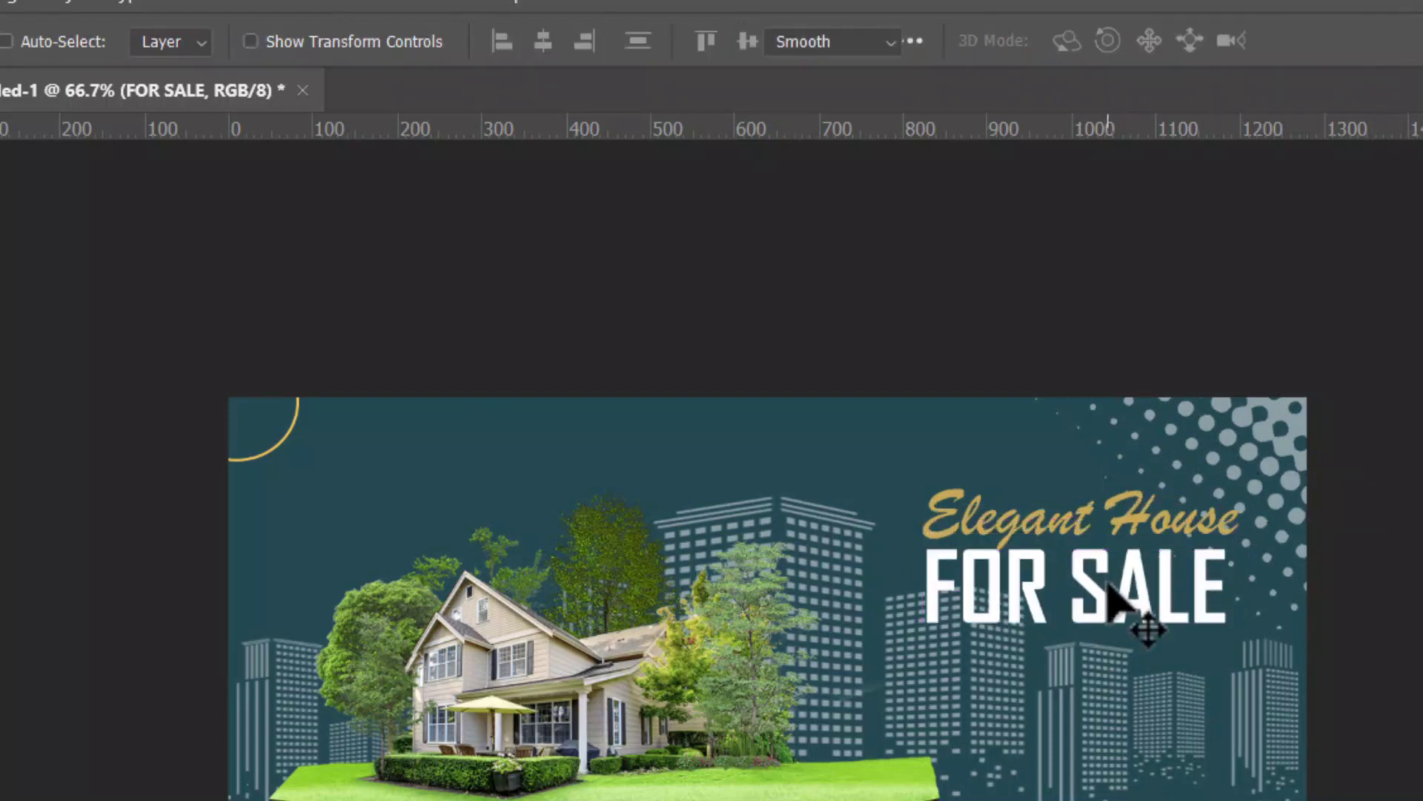
{"action": "left_click", "coordinate": [1327, 39]}
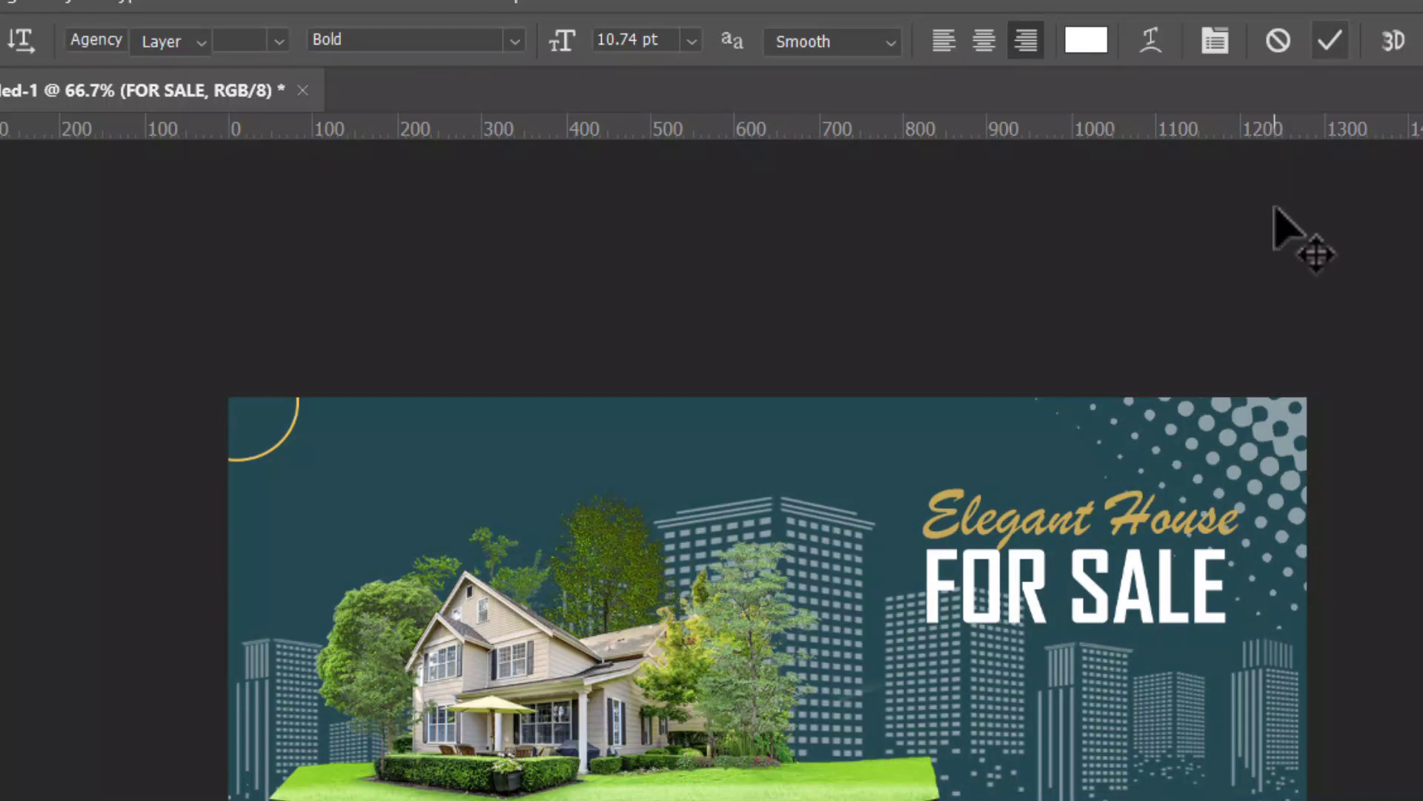
Unlink the aspect ratio and squash FOR SALE to about 88% height, slightly narrower
{"action": "key", "text": "ctrl+t"}
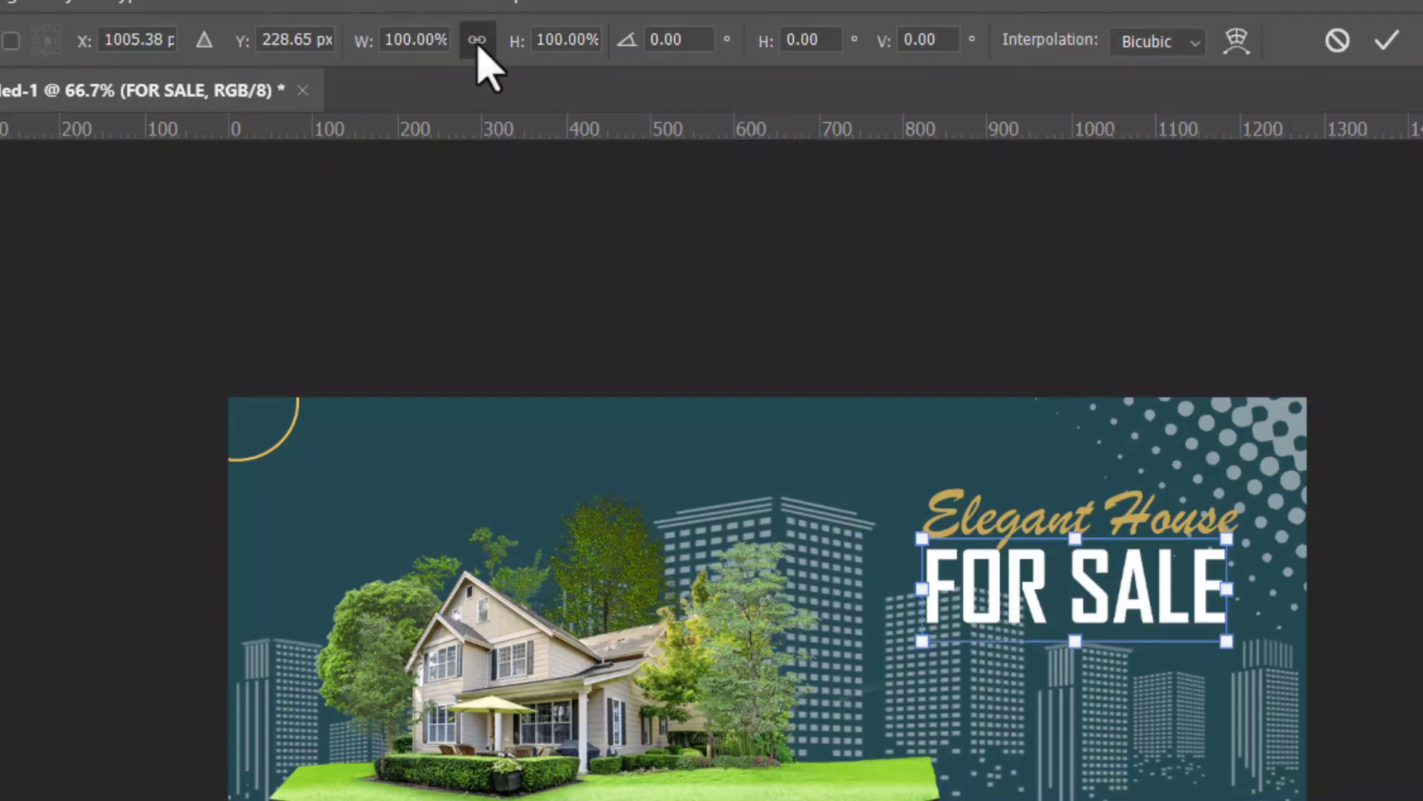
{"action": "left_click", "coordinate": [477, 41]}
{"action": "left_click_drag", "start_coordinate": [1075, 539], "coordinate": [1075, 551]}
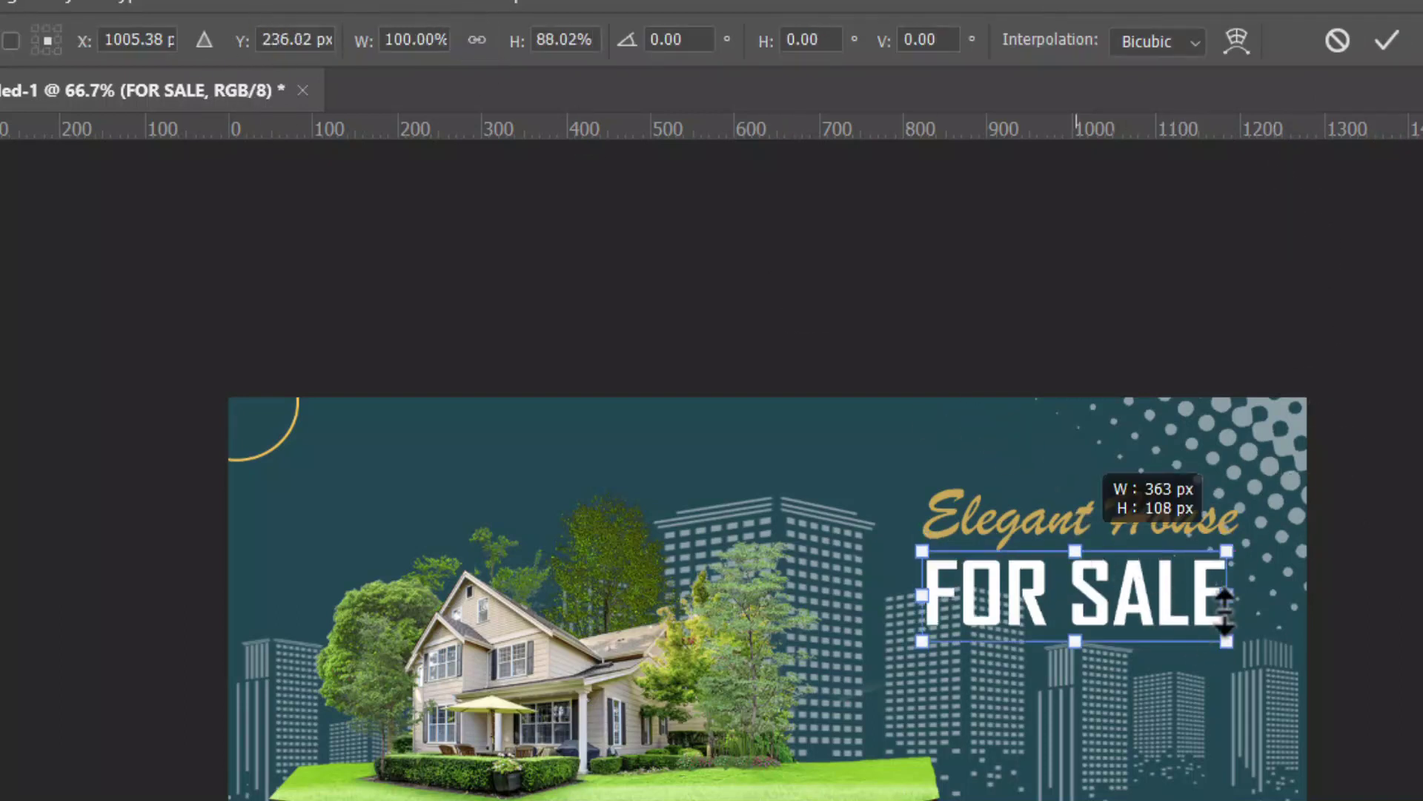
{"action": "mouse_move", "coordinate": [1227, 591]}
{"action": "left_mouse_down"}
{"action": "mouse_move", "coordinate": [1218, 605]}
{"action": "mouse_move", "coordinate": [1210, 259]}
{"action": "left_mouse_up"}
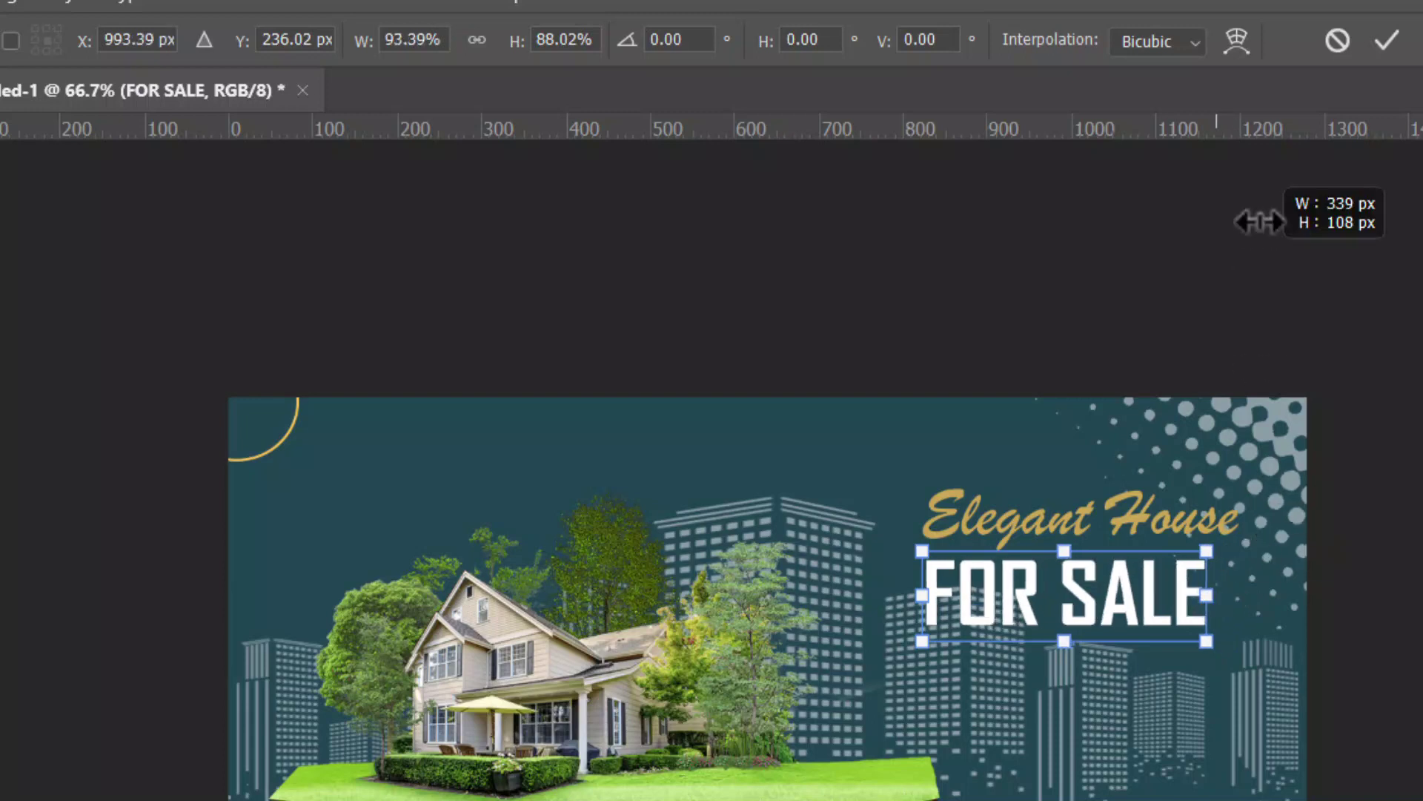
{"action": "left_click", "coordinate": [1386, 38]}
Enlarge the Elegant House heading and move it left above FOR SALE
{"action": "left_click", "coordinate": [1083, 535]}
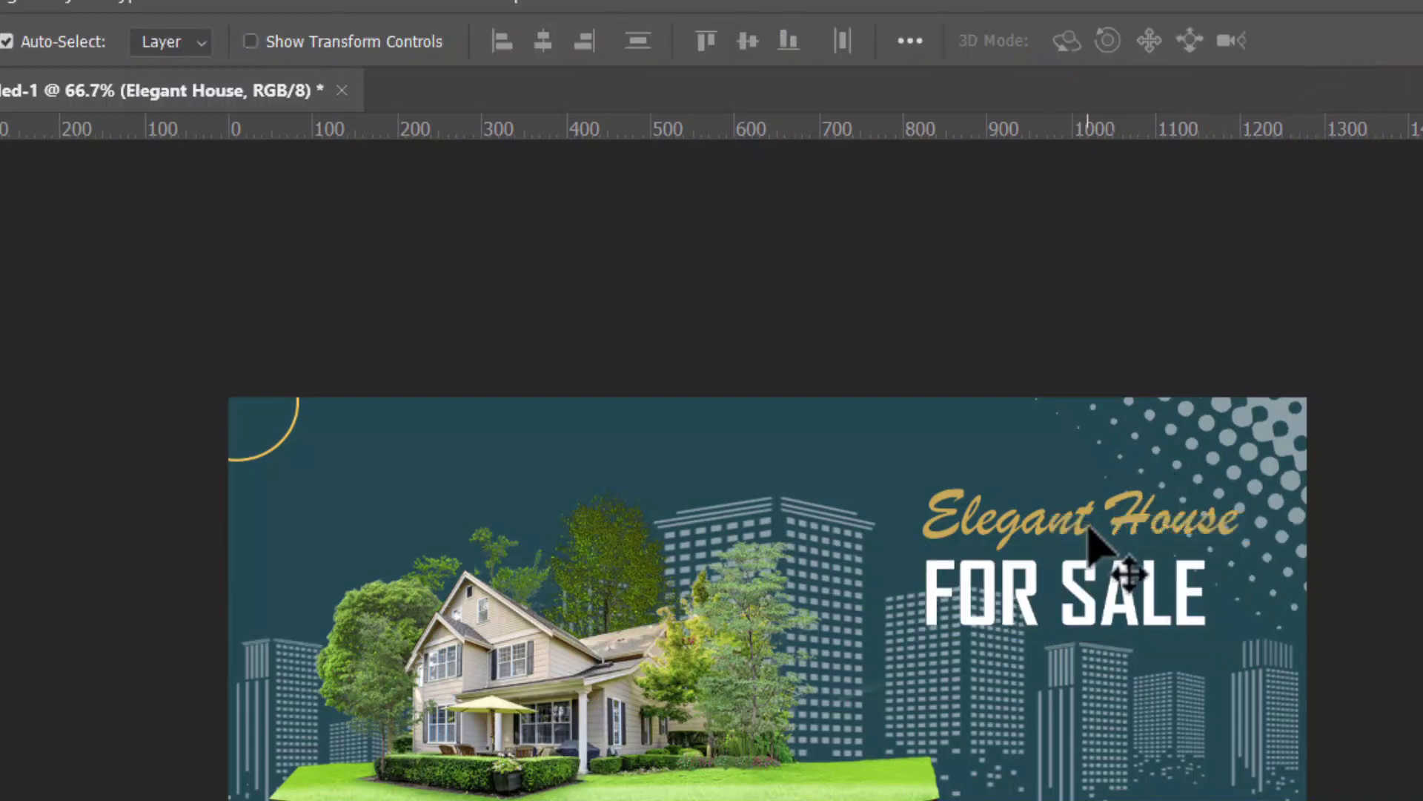
{"action": "key", "text": "ctrl+t"}
{"action": "left_click_drag", "start_coordinate": [1236, 480], "coordinate": [1295, 438]}
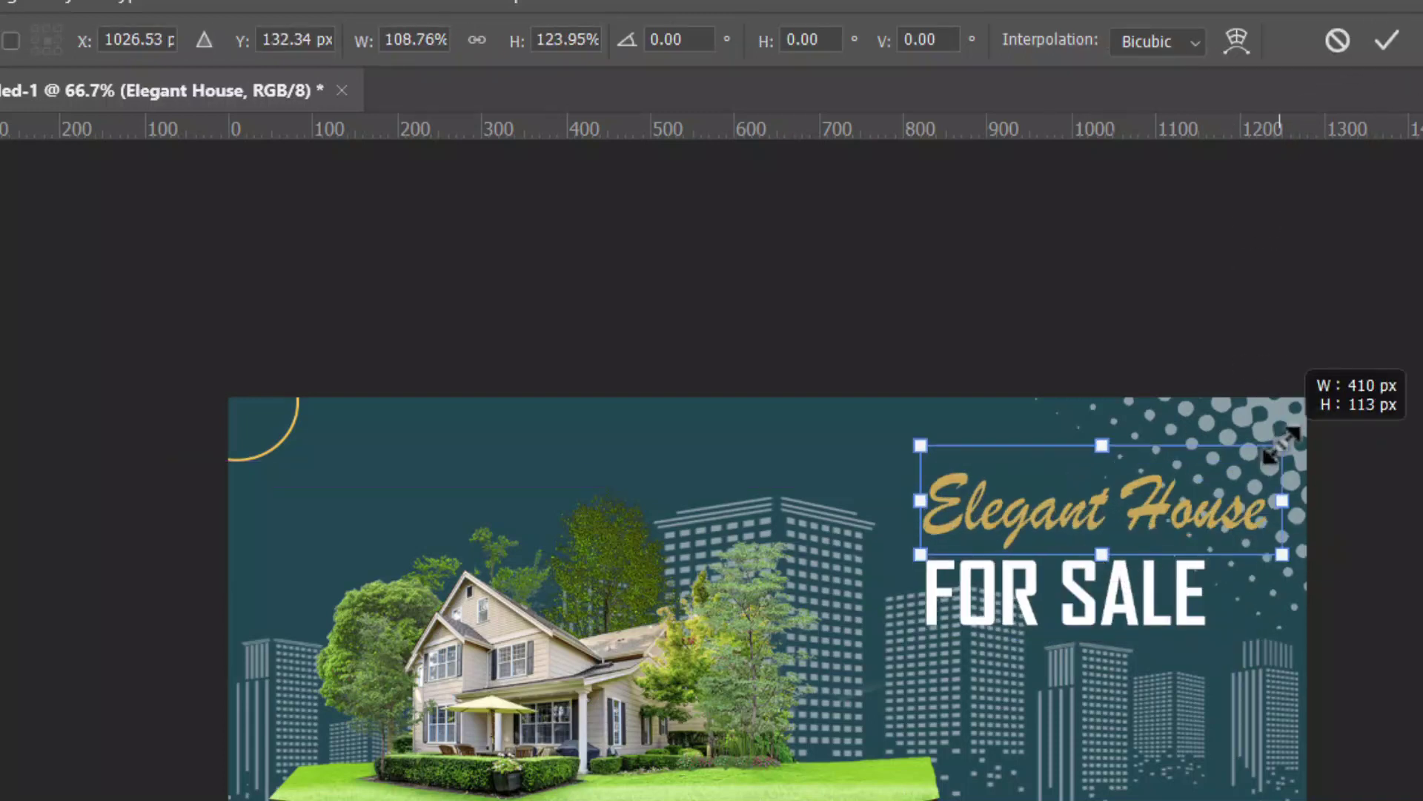
{"action": "left_click", "coordinate": [1386, 39]}
{"action": "left_click_drag", "start_coordinate": [1073, 521], "coordinate": [1027, 535]}
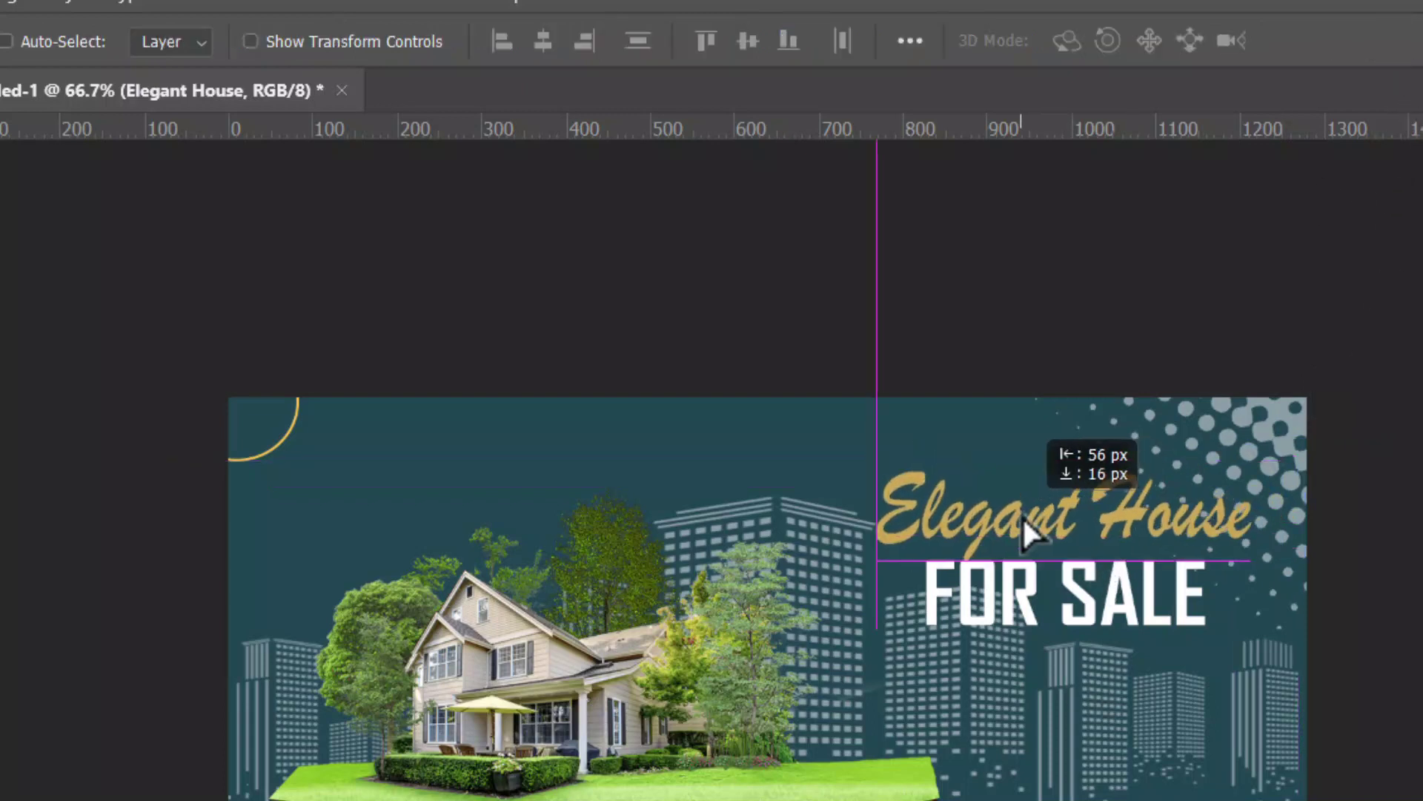
Move FOR SALE under the heading, shift Elegant House, and nudge the house picture
{"action": "right_click", "coordinate": [1020, 586]}
{"action": "left_click", "coordinate": [1045, 595]}
{"action": "left_click_drag", "start_coordinate": [1038, 598], "coordinate": [1031, 549]}
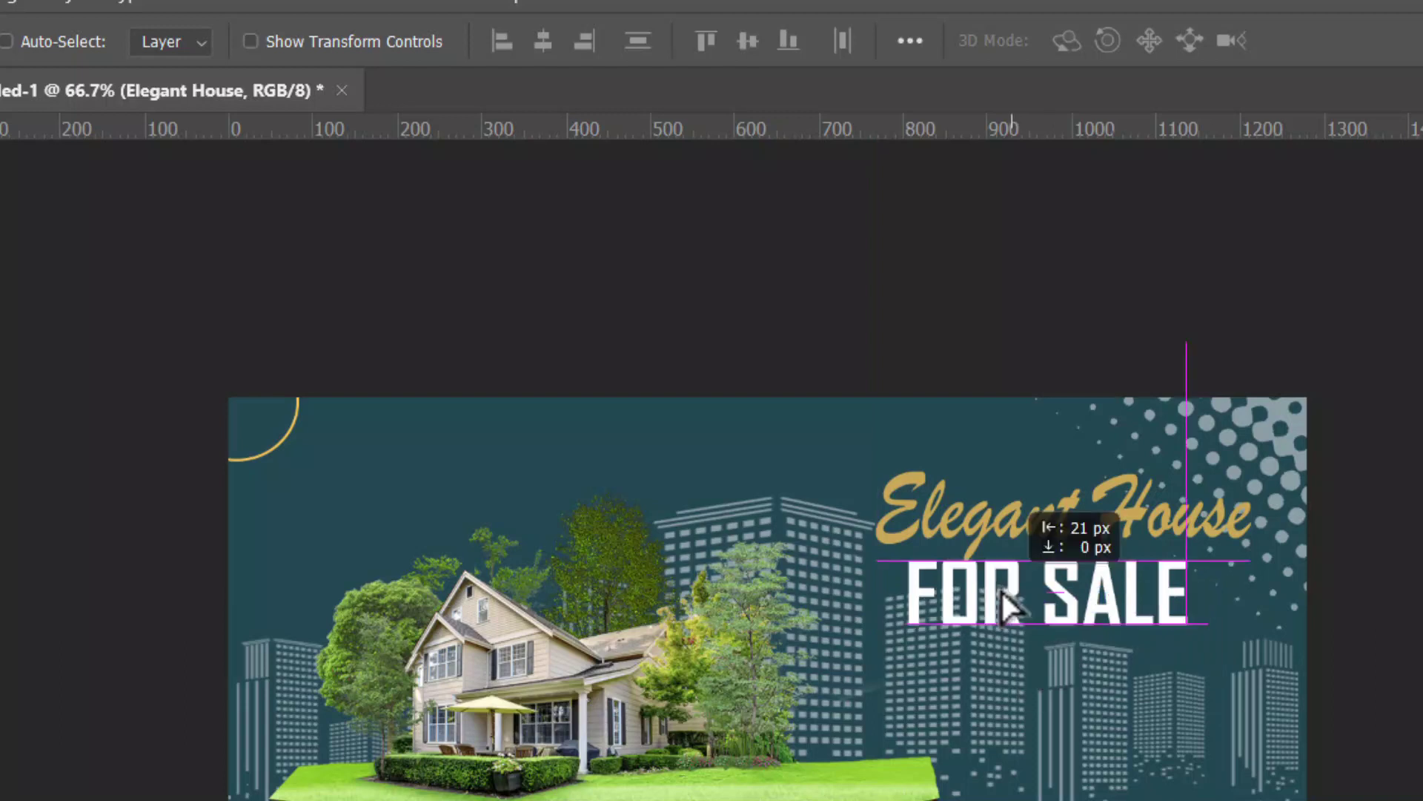
{"action": "right_click", "coordinate": [1042, 548]}
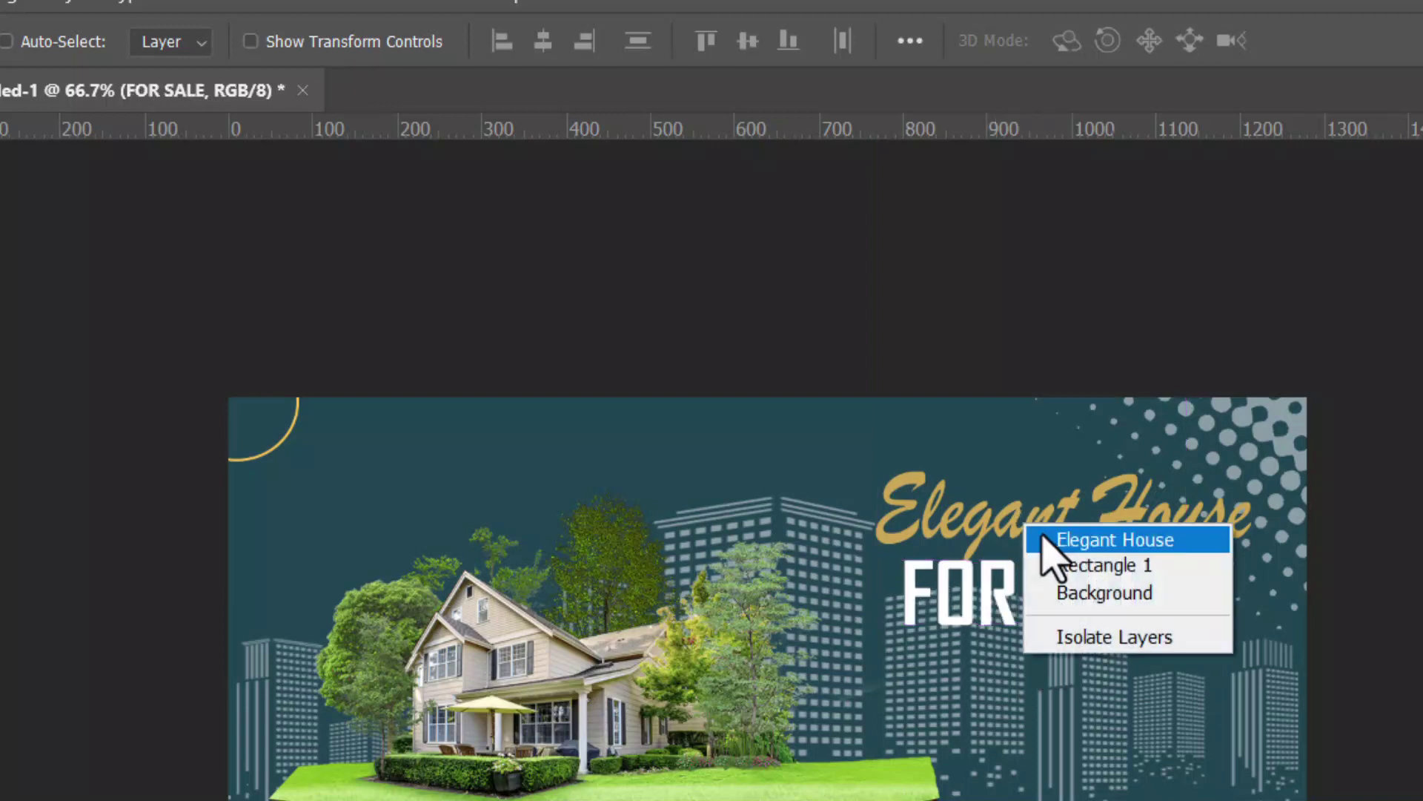
{"action": "left_click", "coordinate": [1048, 543]}
{"action": "left_click_drag", "start_coordinate": [1049, 545], "coordinate": [1044, 509]}
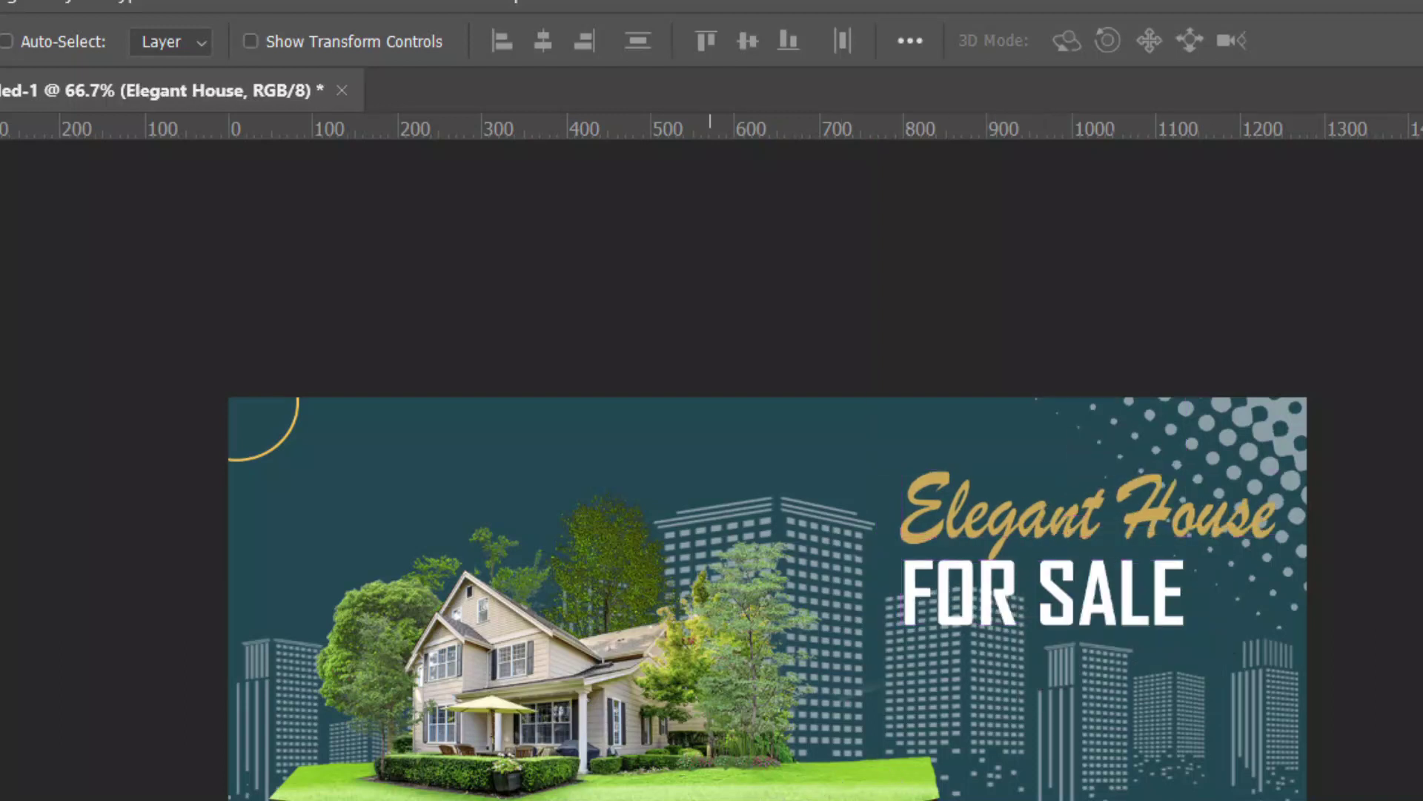
{"action": "mouse_move", "coordinate": [606, 775]}
{"action": "left_mouse_down"}
{"action": "mouse_move", "coordinate": [592, 788]}
{"action": "mouse_move", "coordinate": [597, 771]}
{"action": "left_mouse_up"}
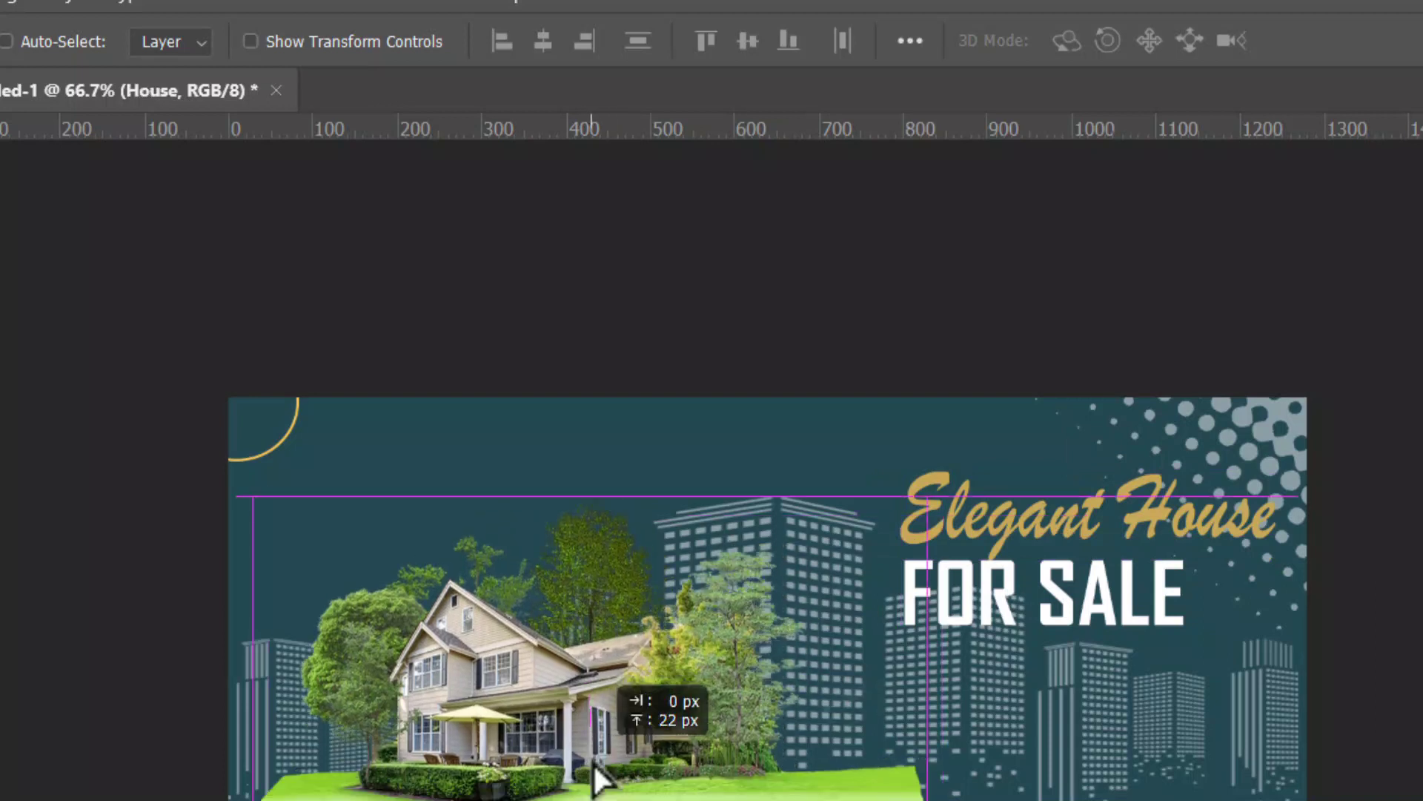
Fine-tune Elegant House and FOR SALE positions so their left edges line up
{"action": "left_click_drag", "start_coordinate": [1021, 513], "coordinate": [1019, 524]}
{"action": "right_click", "coordinate": [1011, 598]}
{"action": "left_click", "coordinate": [1018, 614]}
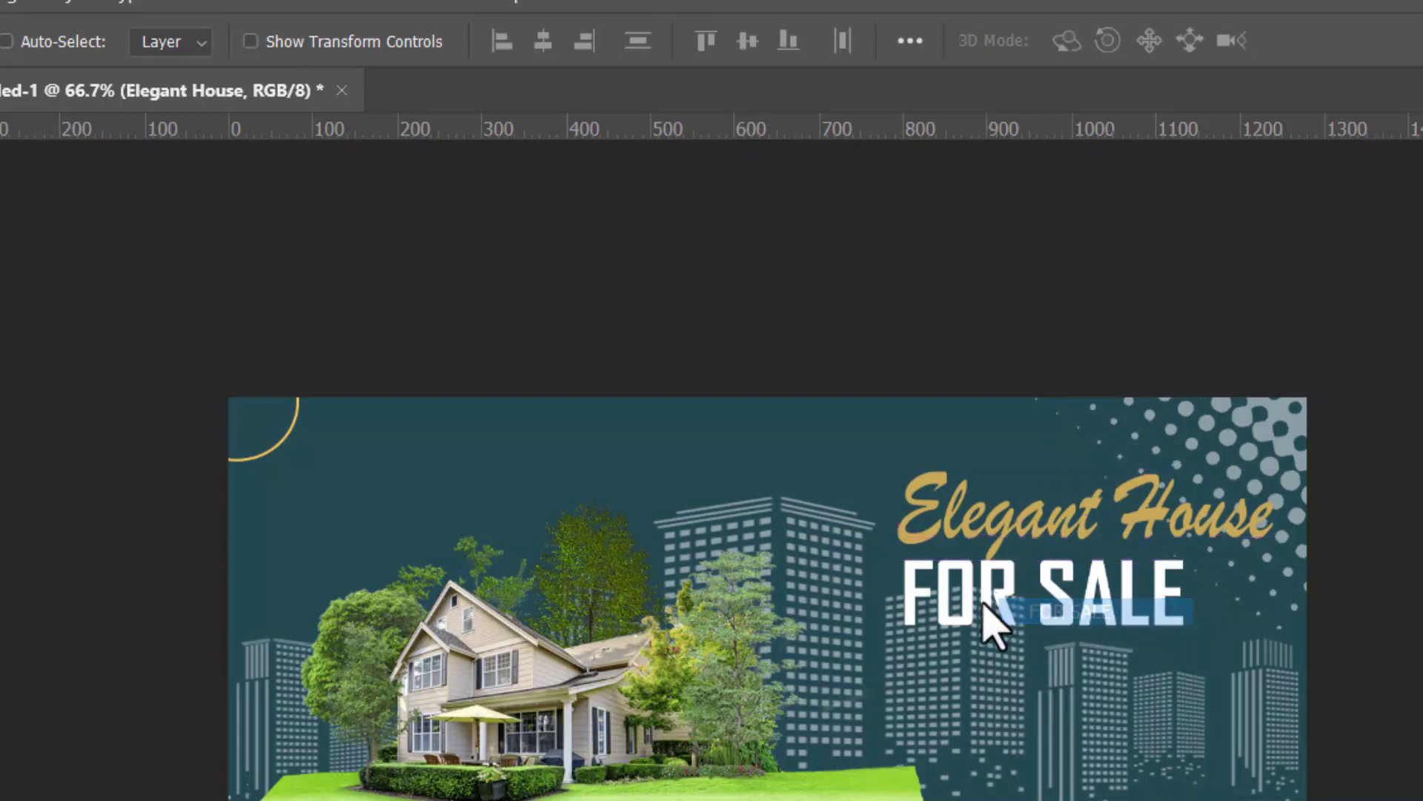
{"action": "left_click_drag", "start_coordinate": [992, 614], "coordinate": [997, 620]}
{"action": "right_click", "coordinate": [1026, 564]}
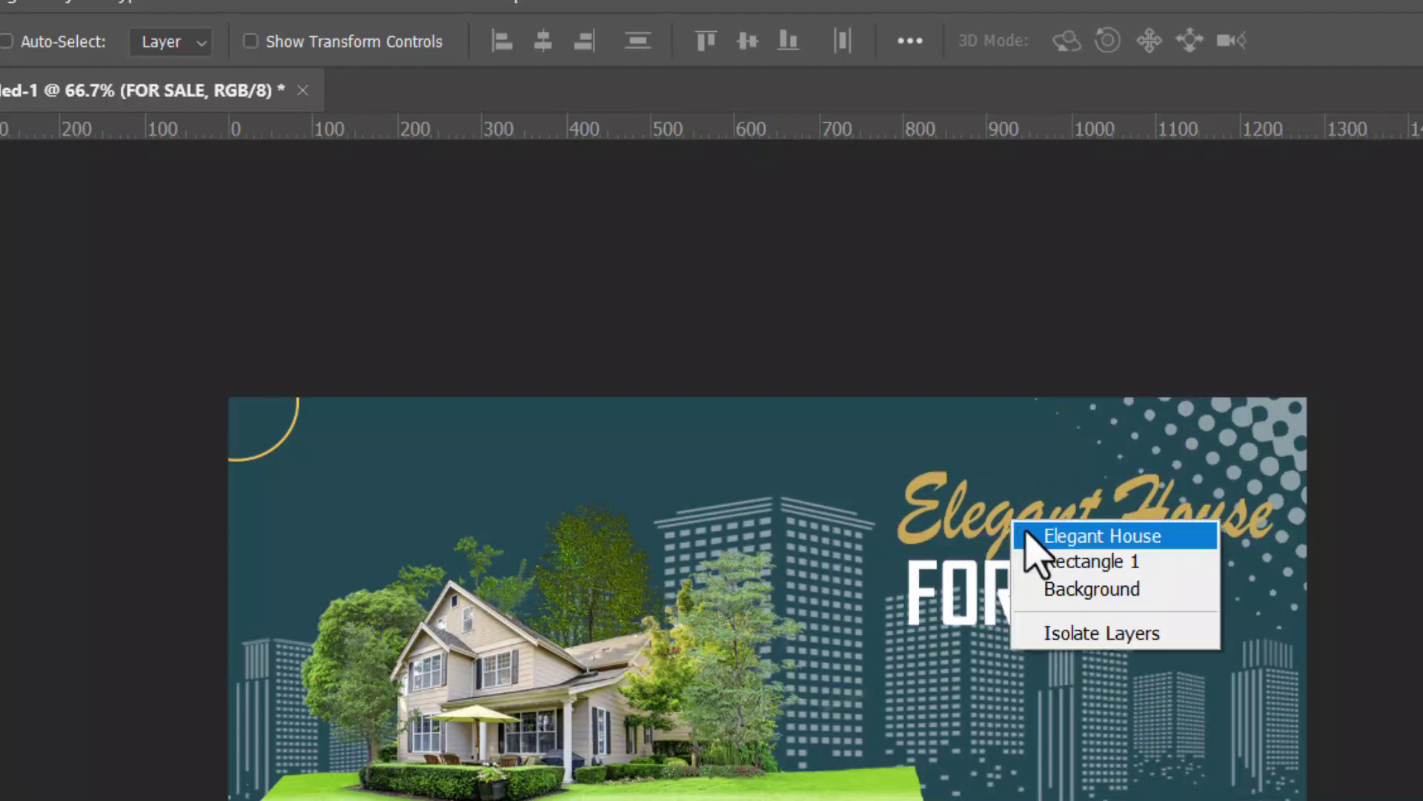
{"action": "left_click", "coordinate": [1034, 536]}
{"action": "left_click_drag", "start_coordinate": [1032, 566], "coordinate": [1010, 519]}
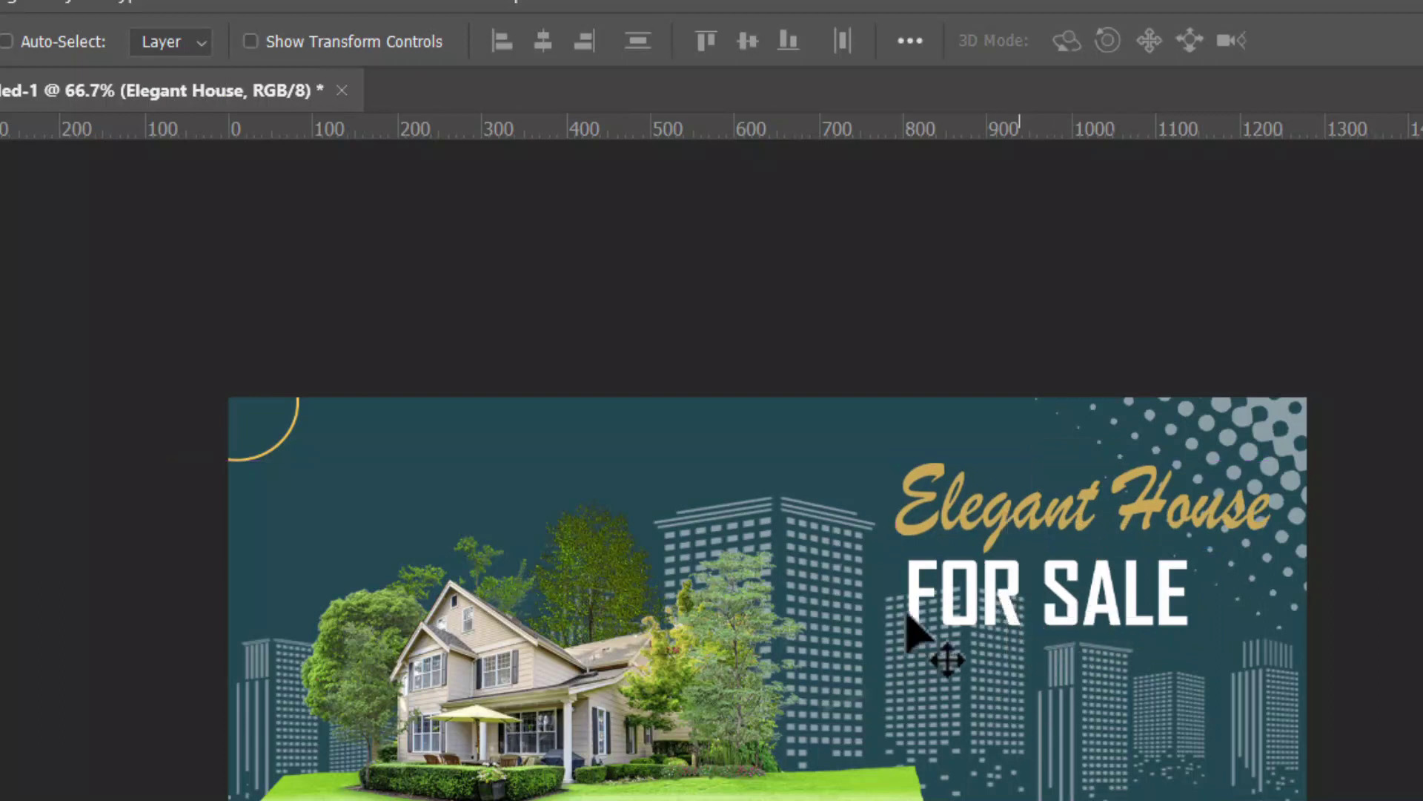
{"action": "left_click_drag", "start_coordinate": [969, 613], "coordinate": [942, 601]}
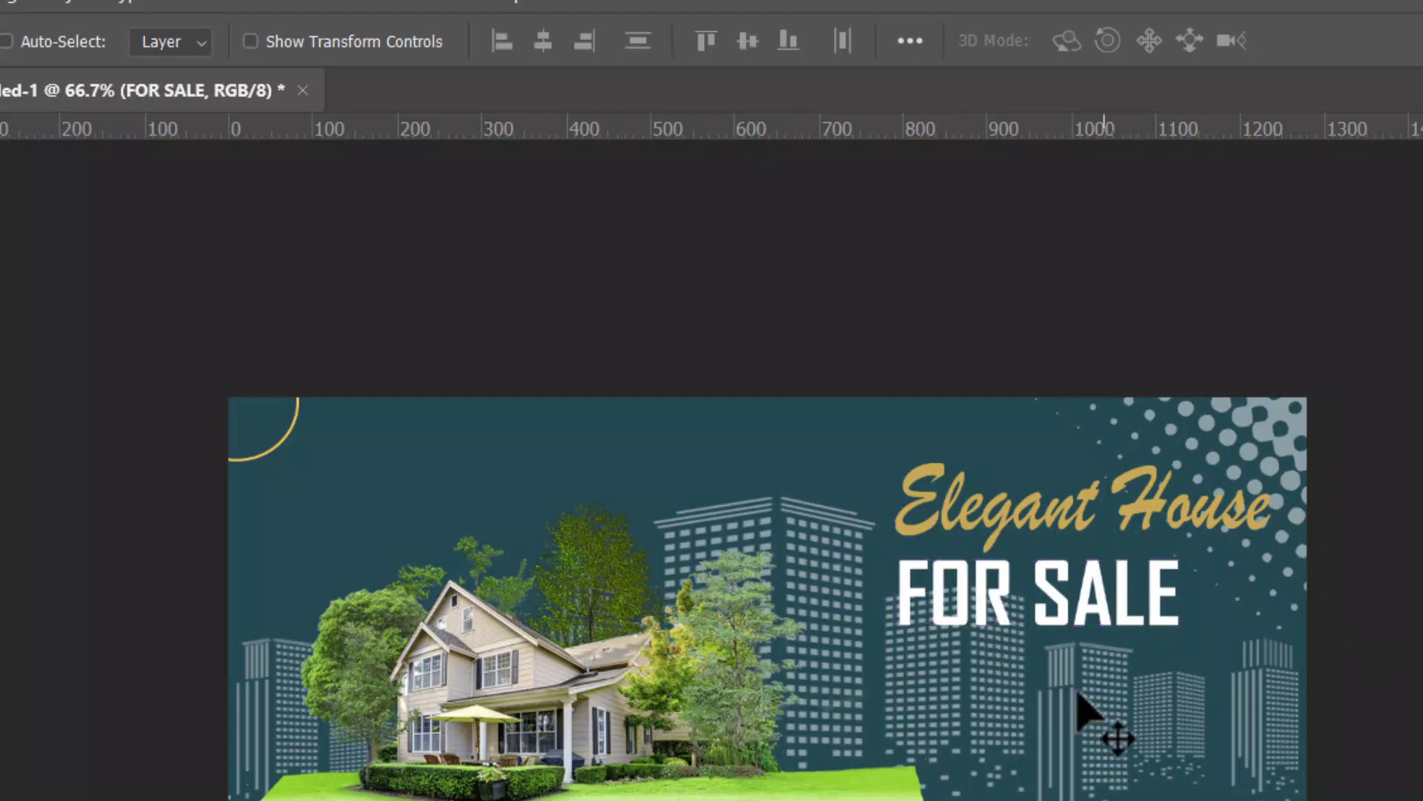
Add a paragraph text box at lower right set in Metropolis Regular
{"action": "key", "text": "t"}
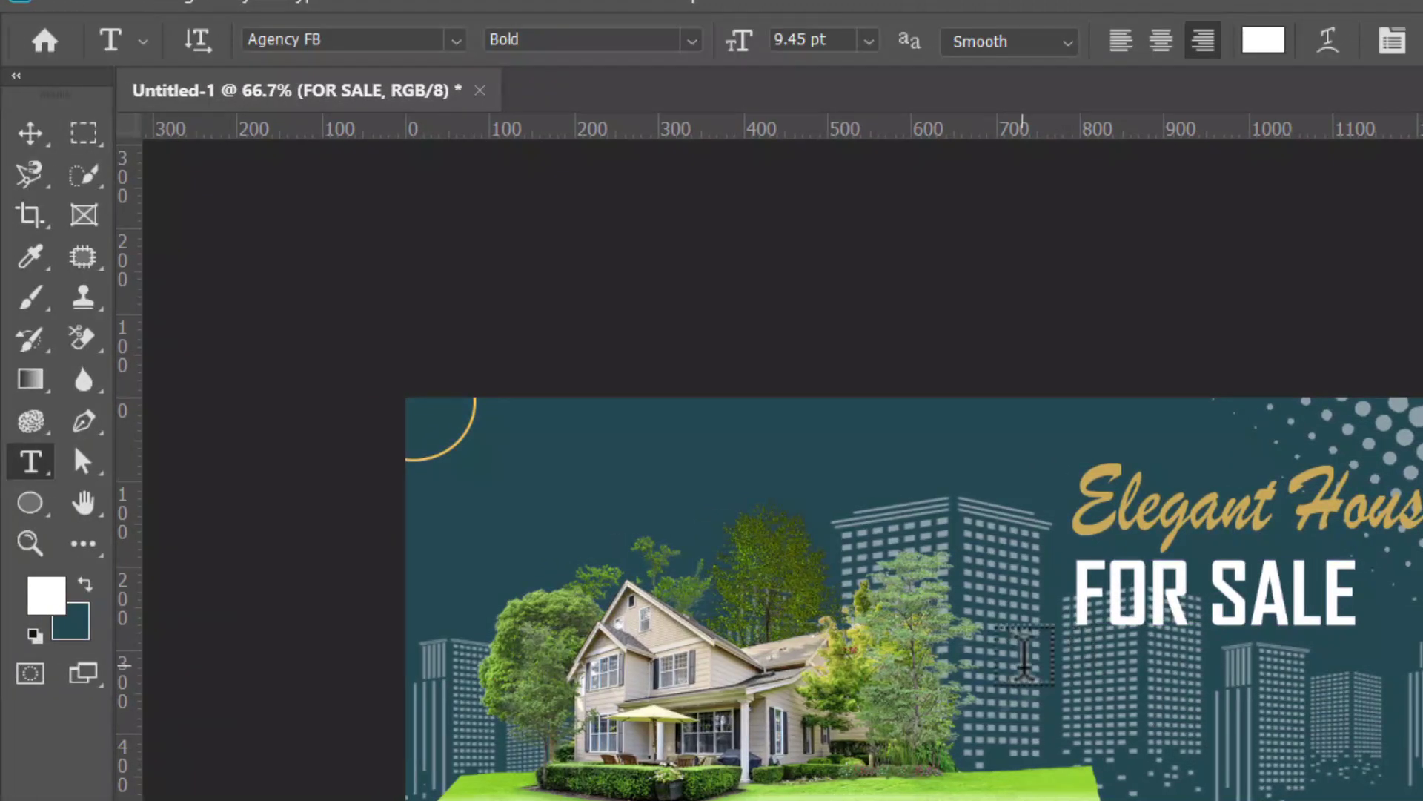
{"action": "left_click_drag", "start_coordinate": [1024, 671], "coordinate": [1420, 757]}
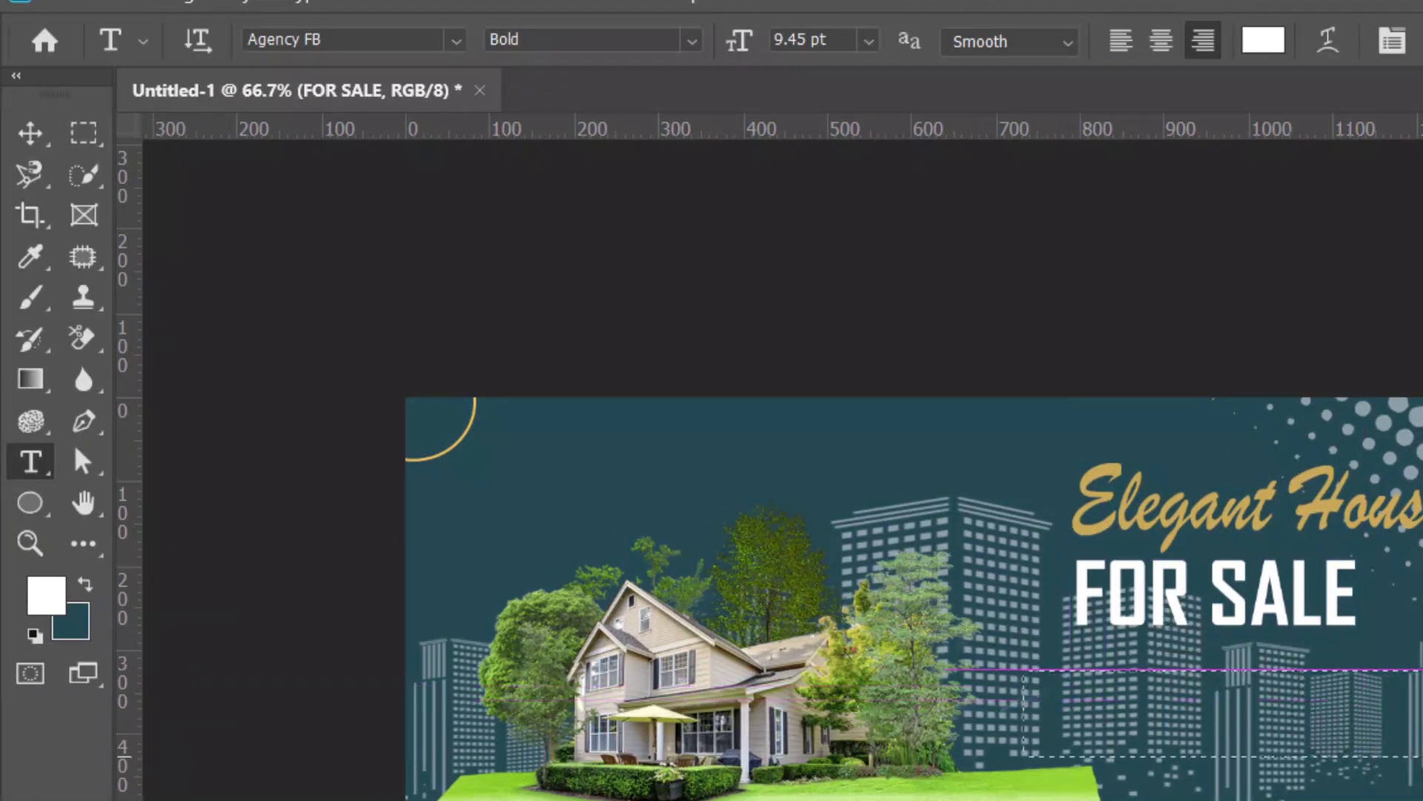
{"action": "left_click", "coordinate": [455, 41]}
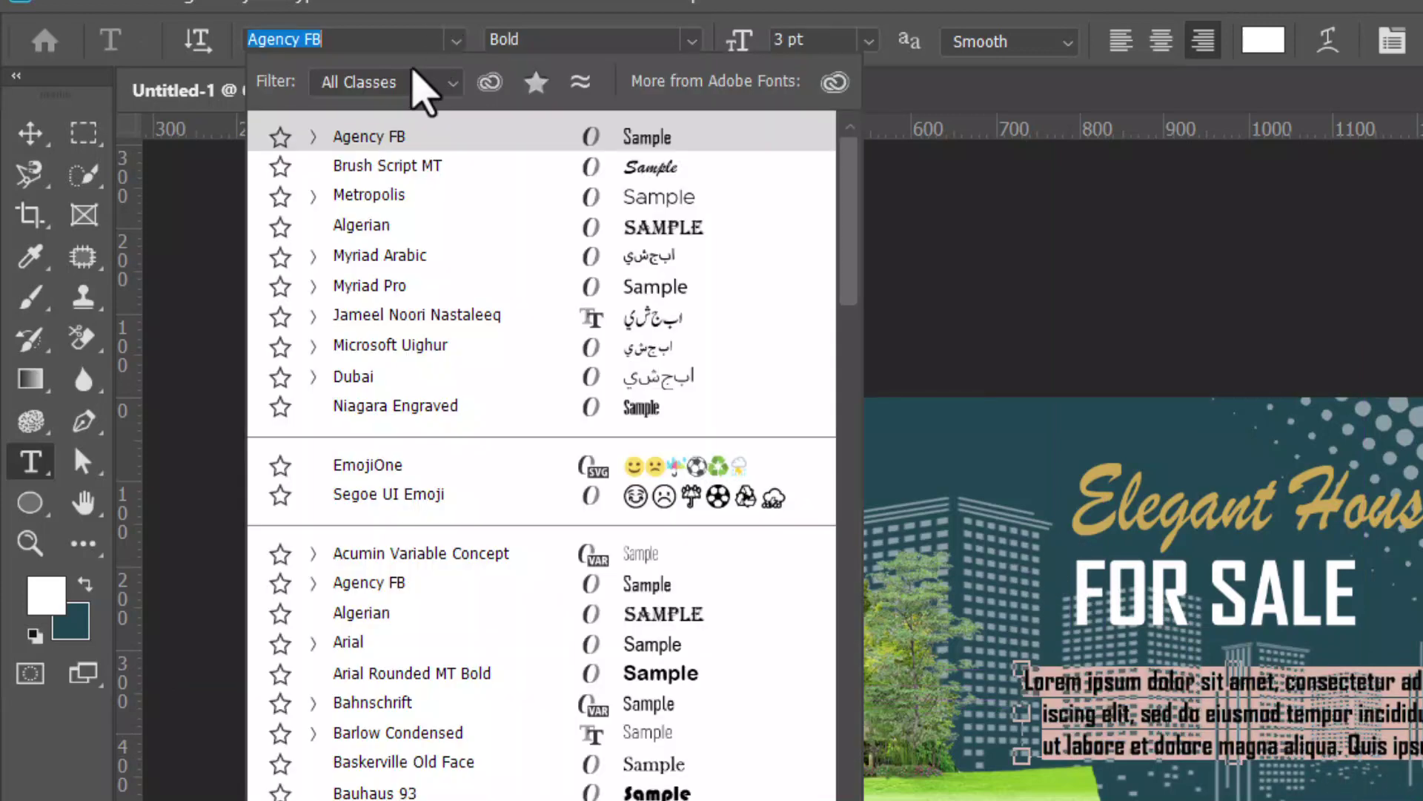
{"action": "left_click", "coordinate": [860, 163]}
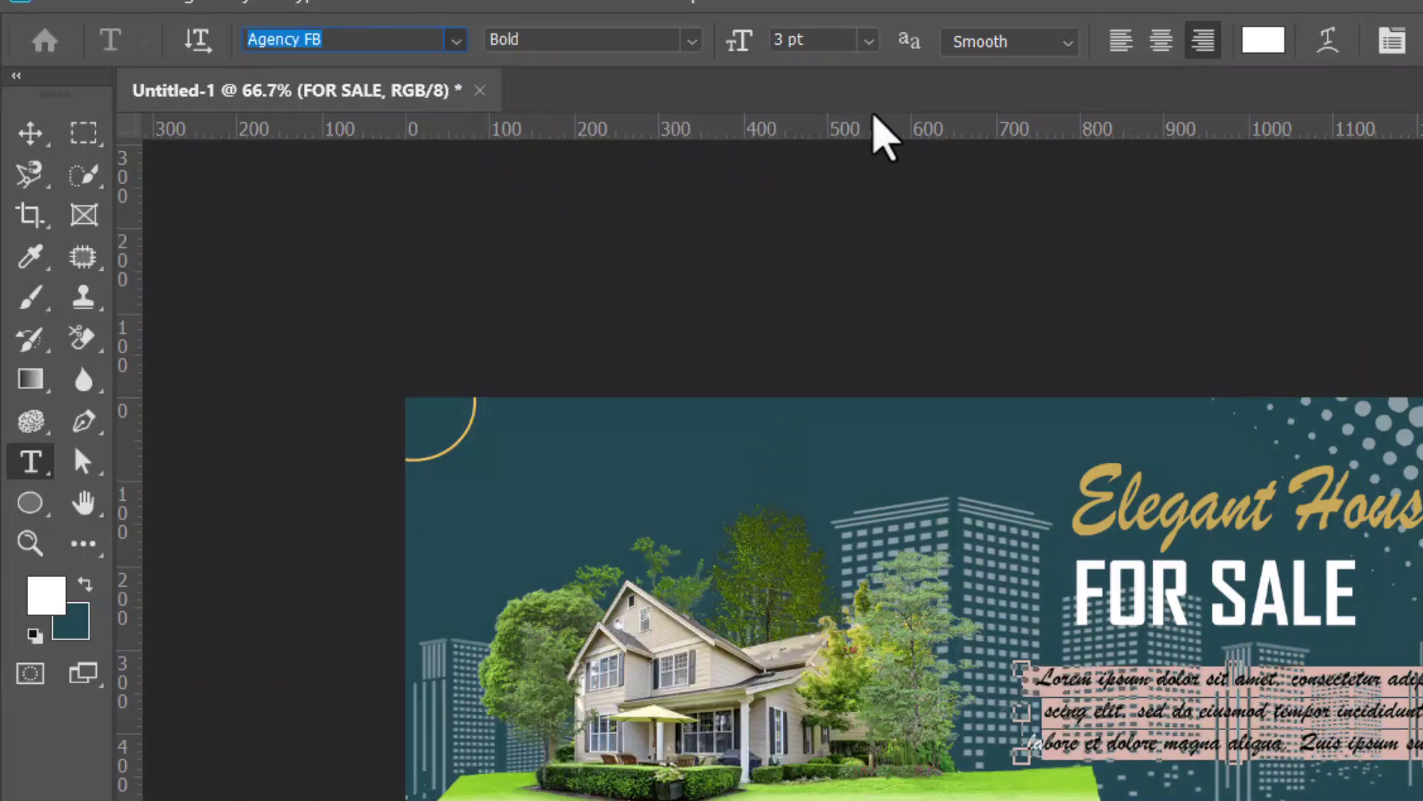
{"action": "type", "text": "Metropolis"}
{"action": "left_click", "coordinate": [692, 40]}
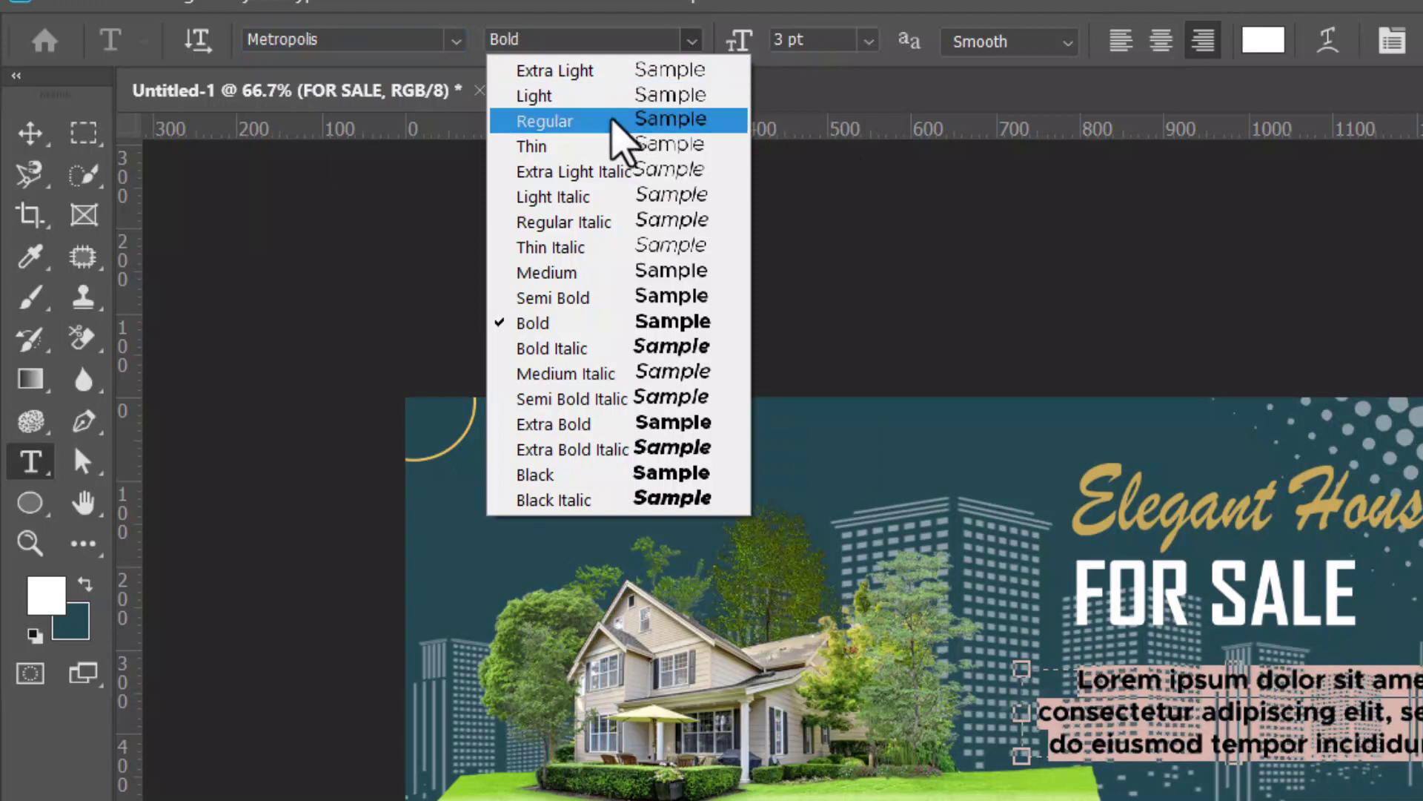
{"action": "left_click", "coordinate": [616, 119]}
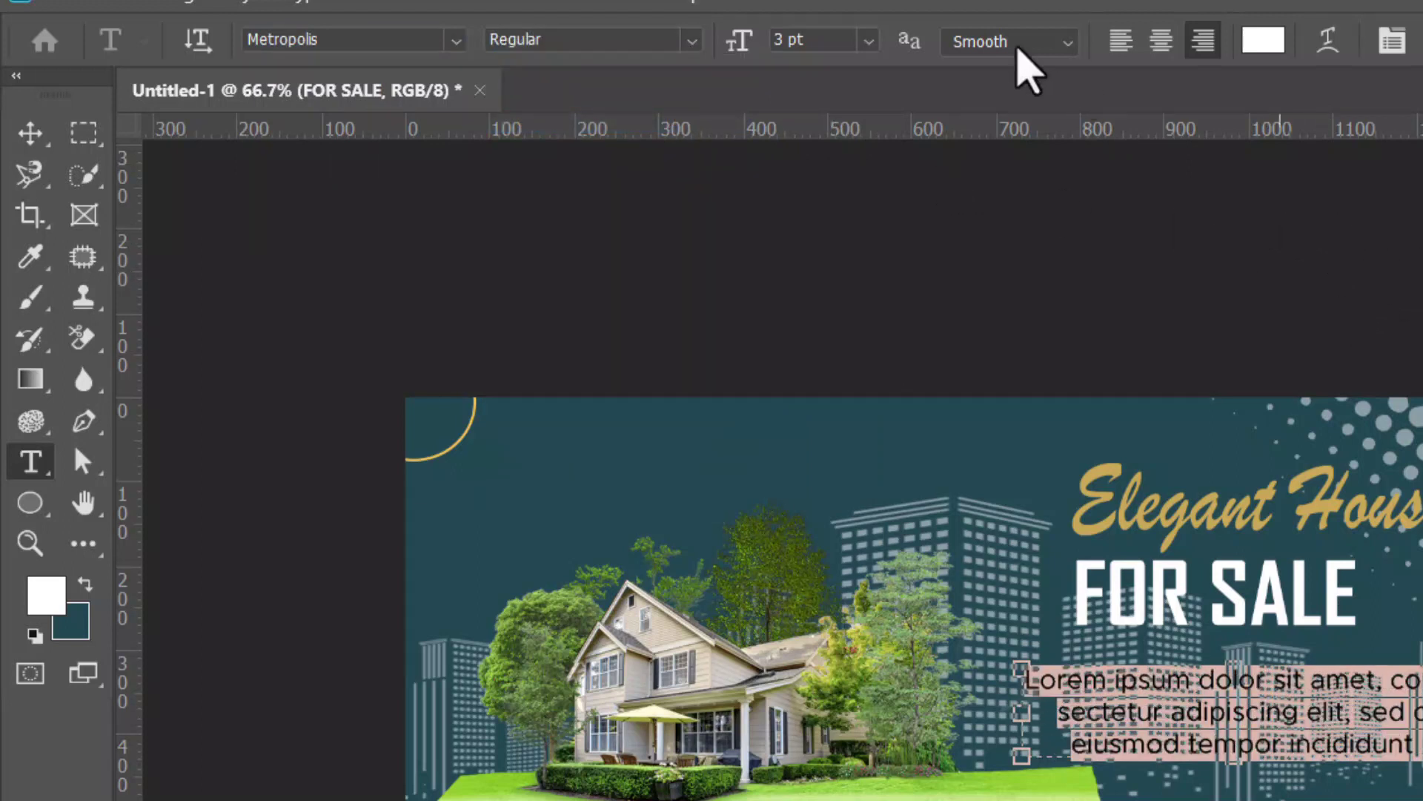
{"action": "key", "text": "ctrl+Return"}
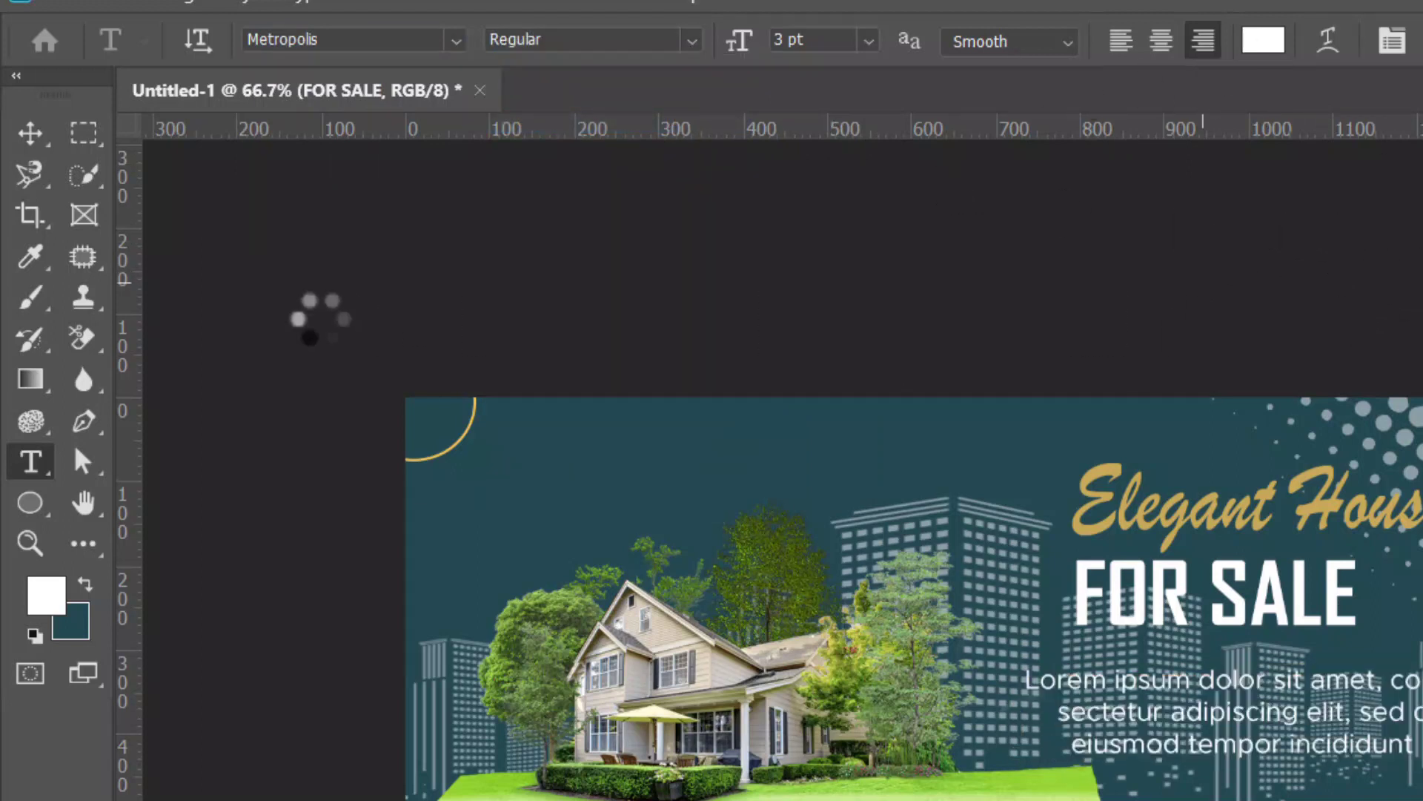
Move the lorem ipsum paragraph up to sit just beneath FOR SALE
{"action": "left_click", "coordinate": [29, 133]}
{"action": "mouse_move", "coordinate": [1253, 678]}
{"action": "left_mouse_down"}
{"action": "mouse_move", "coordinate": [1245, 671]}
{"action": "mouse_move", "coordinate": [1273, 675]}
{"action": "mouse_move", "coordinate": [1252, 671]}
{"action": "left_mouse_up"}
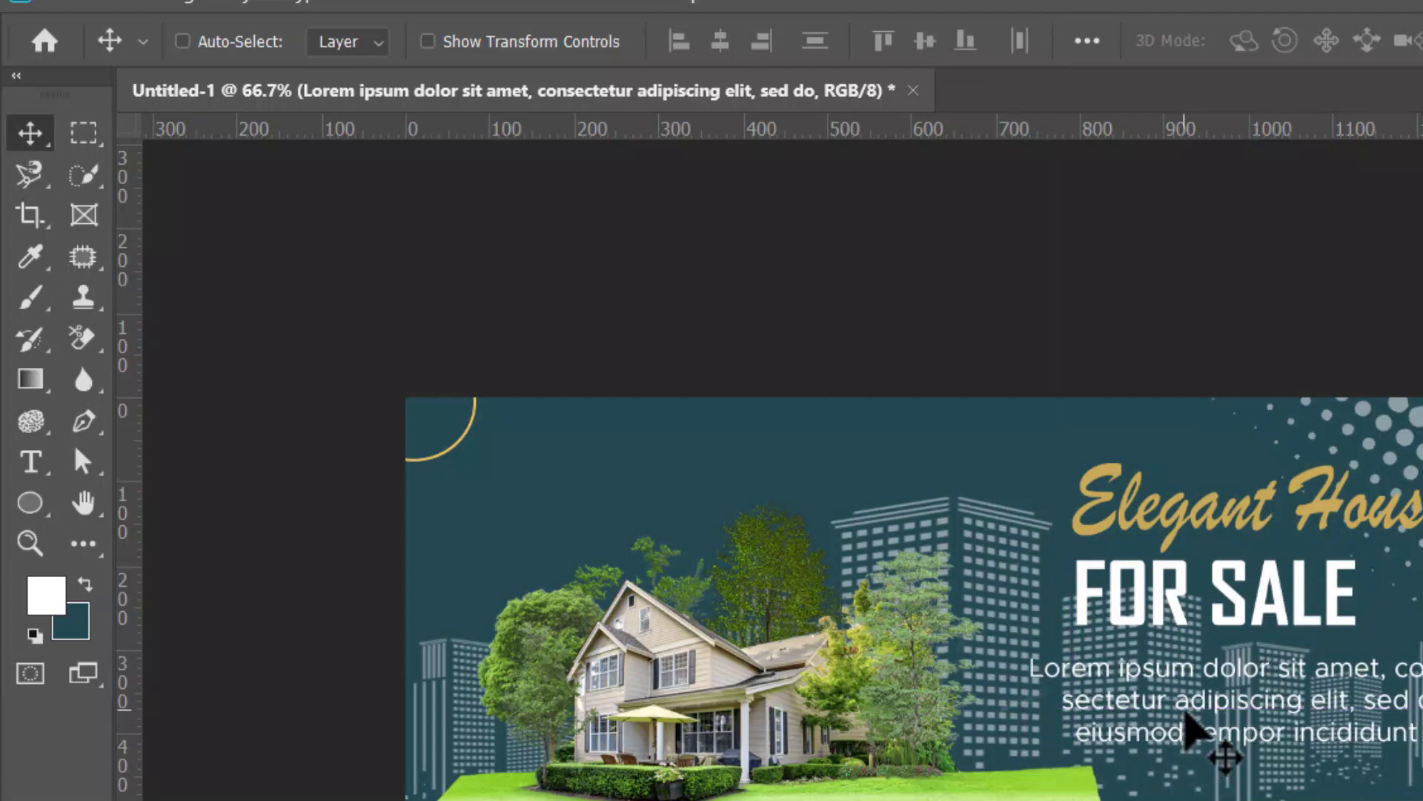
{"action": "key", "text": "Up"}
{"action": "key", "text": "Up"}
{"action": "key", "text": "Up"}
{"action": "key", "text": "Up"}
{"action": "key", "text": "Up"}
{"action": "key", "text": "Up"}
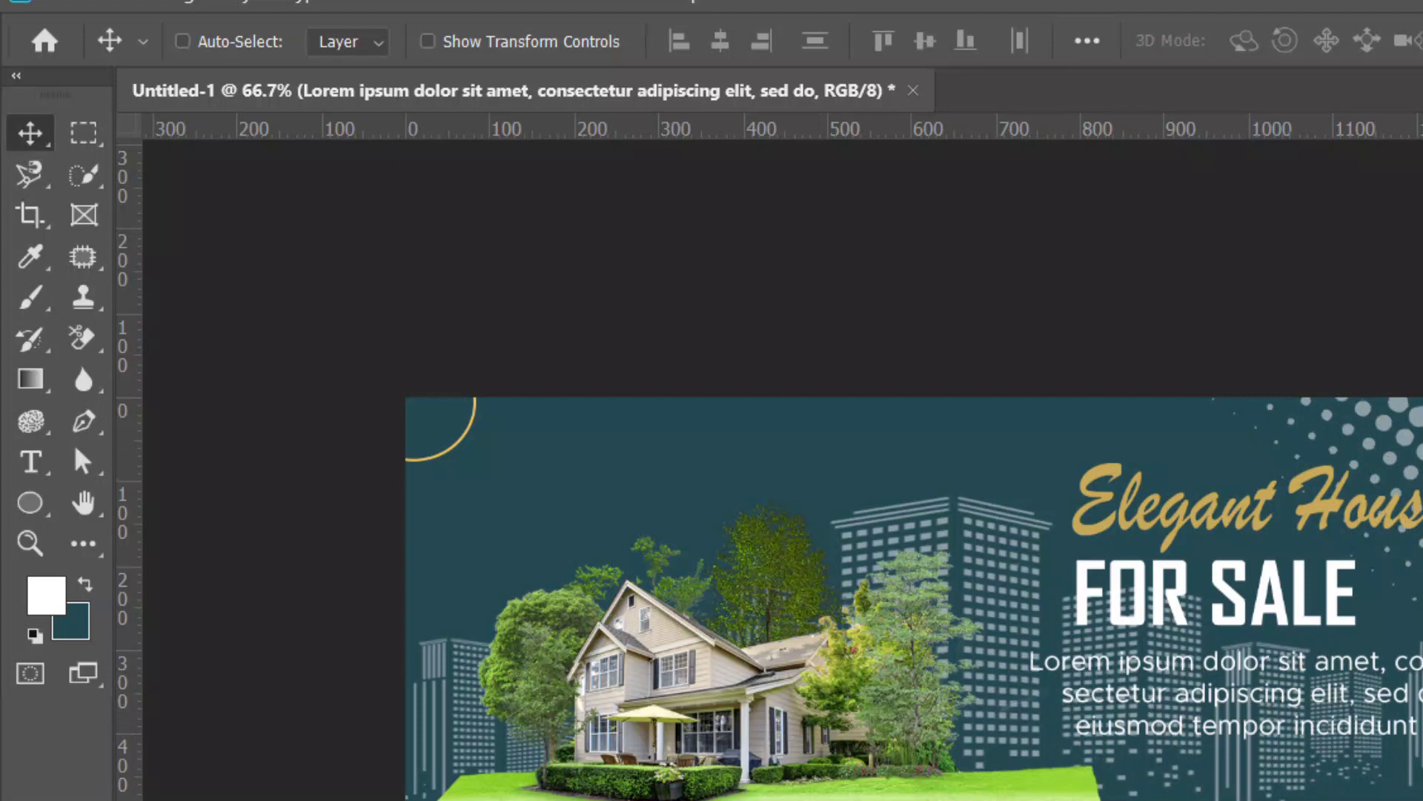
Draw a rounded rectangle about 238 by 64 px below the grassy platform
{"action": "left_click", "coordinate": [32, 505]}
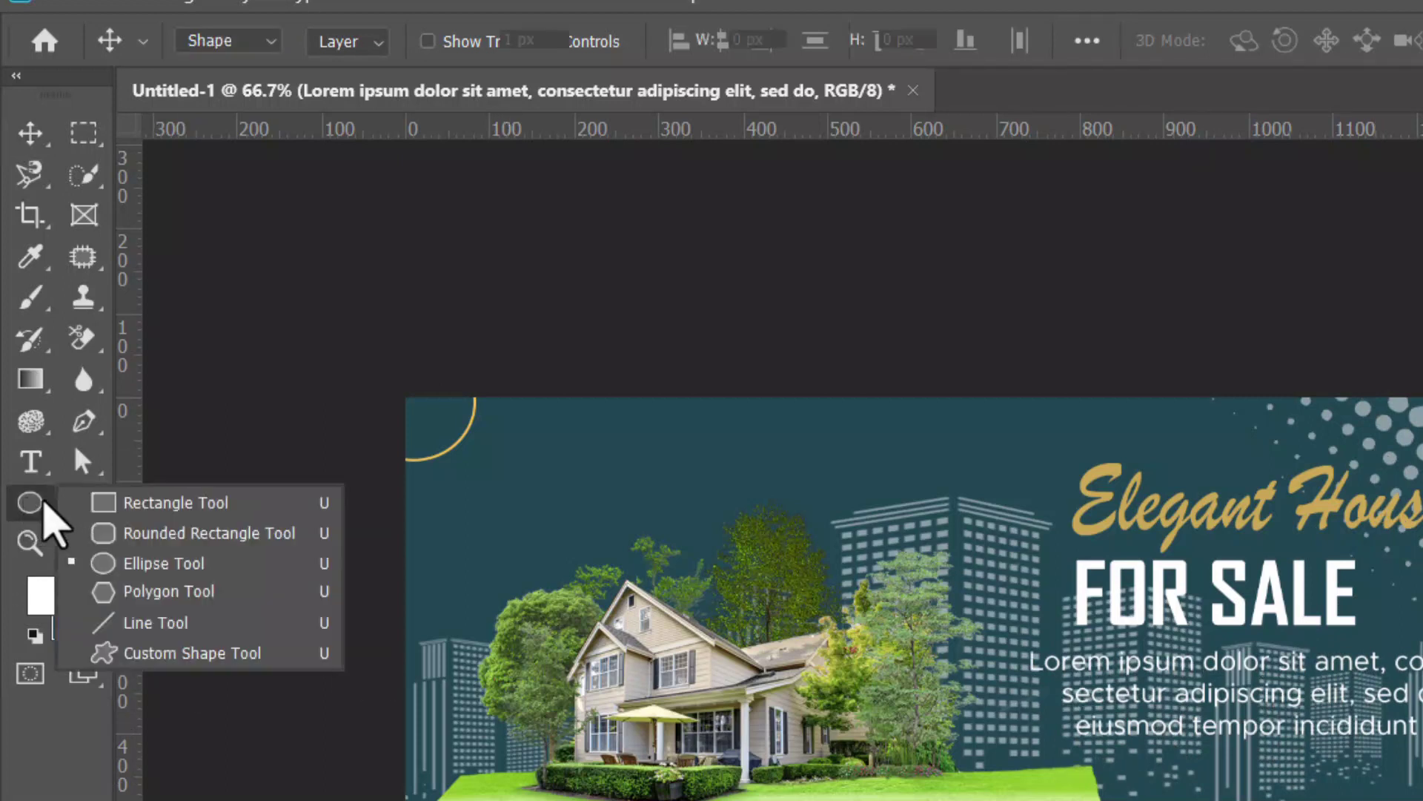
{"action": "left_click", "coordinate": [118, 504]}
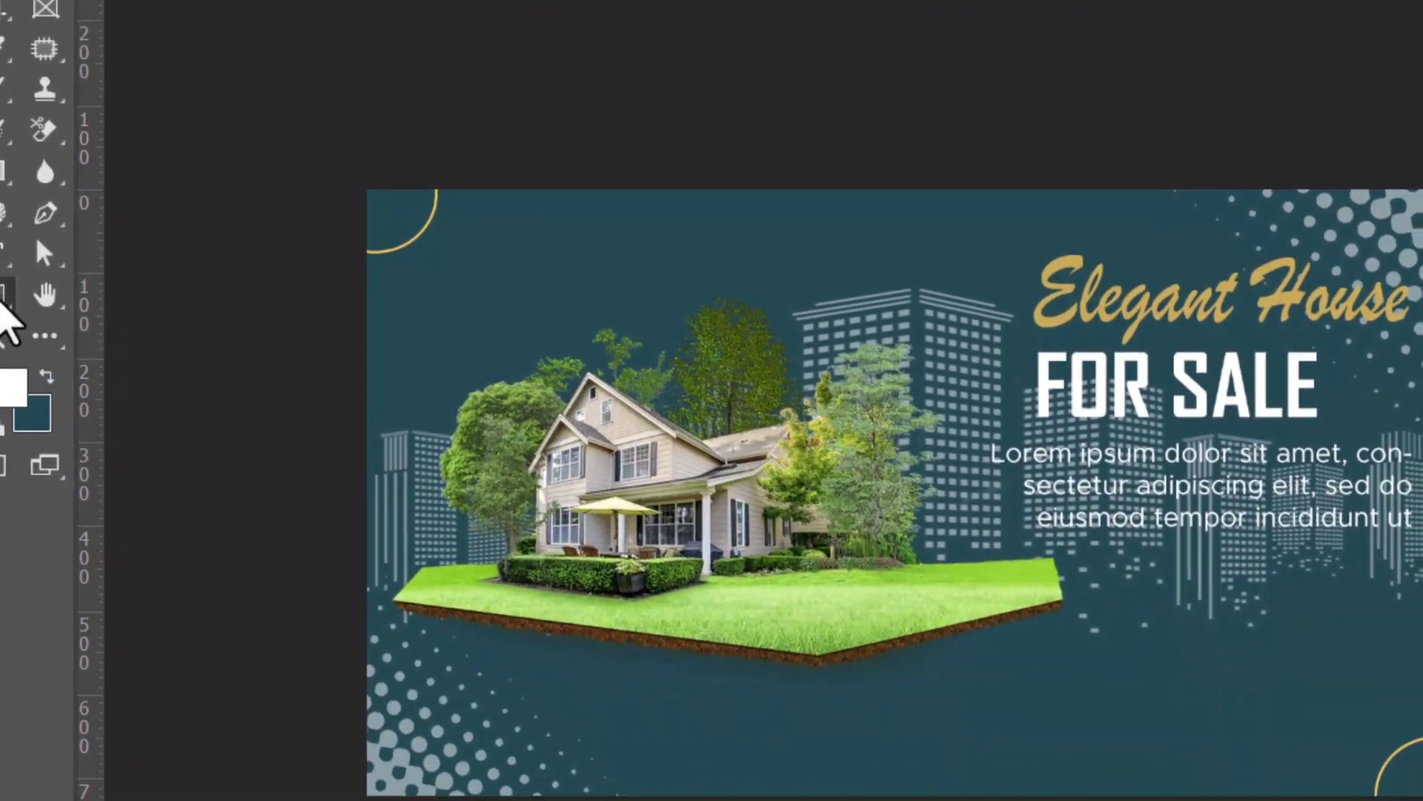
{"action": "left_click", "coordinate": [29, 503]}
{"action": "left_click", "coordinate": [63, 326]}
{"action": "left_click_drag", "start_coordinate": [526, 723], "coordinate": [800, 755]}
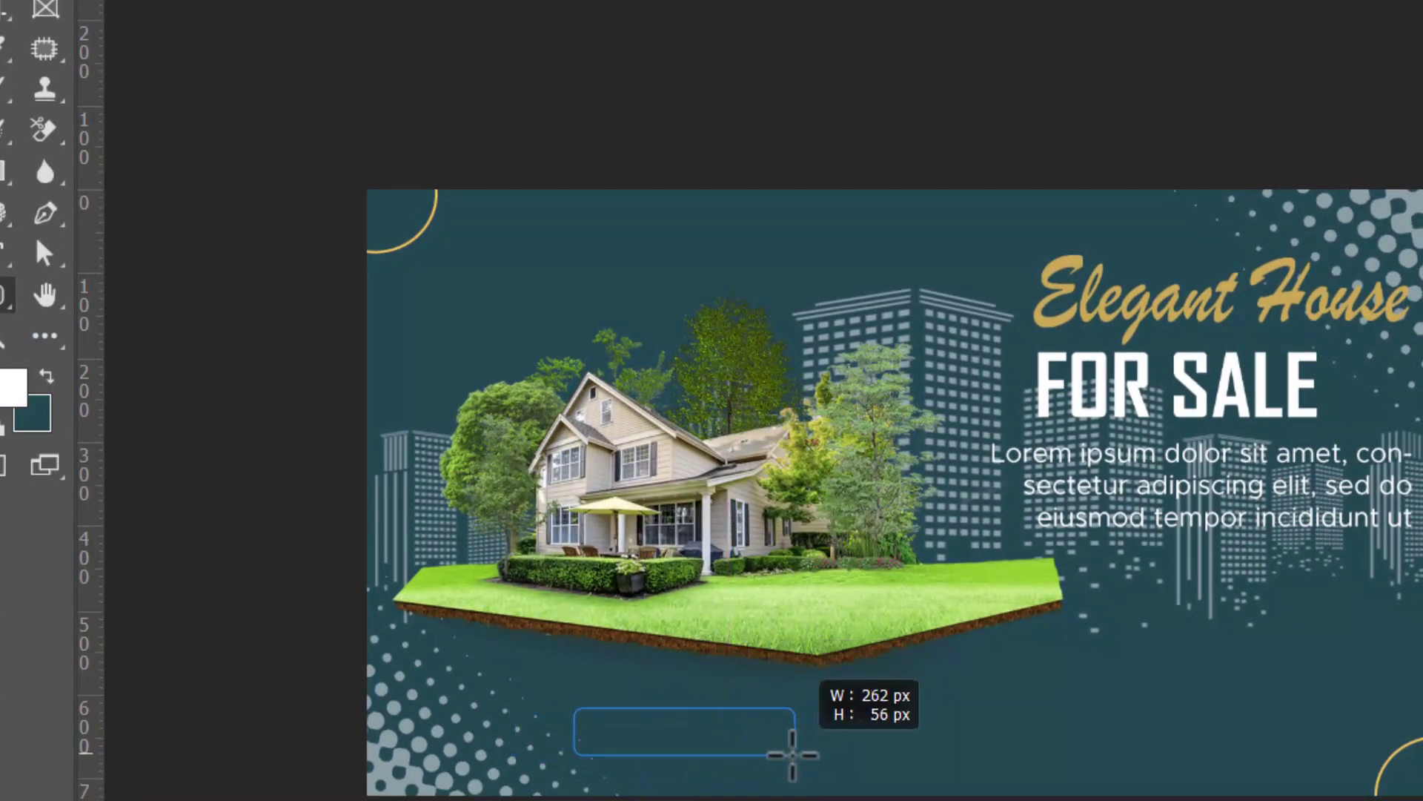
{"action": "left_click_drag", "start_coordinate": [800, 755], "coordinate": [787, 760]}
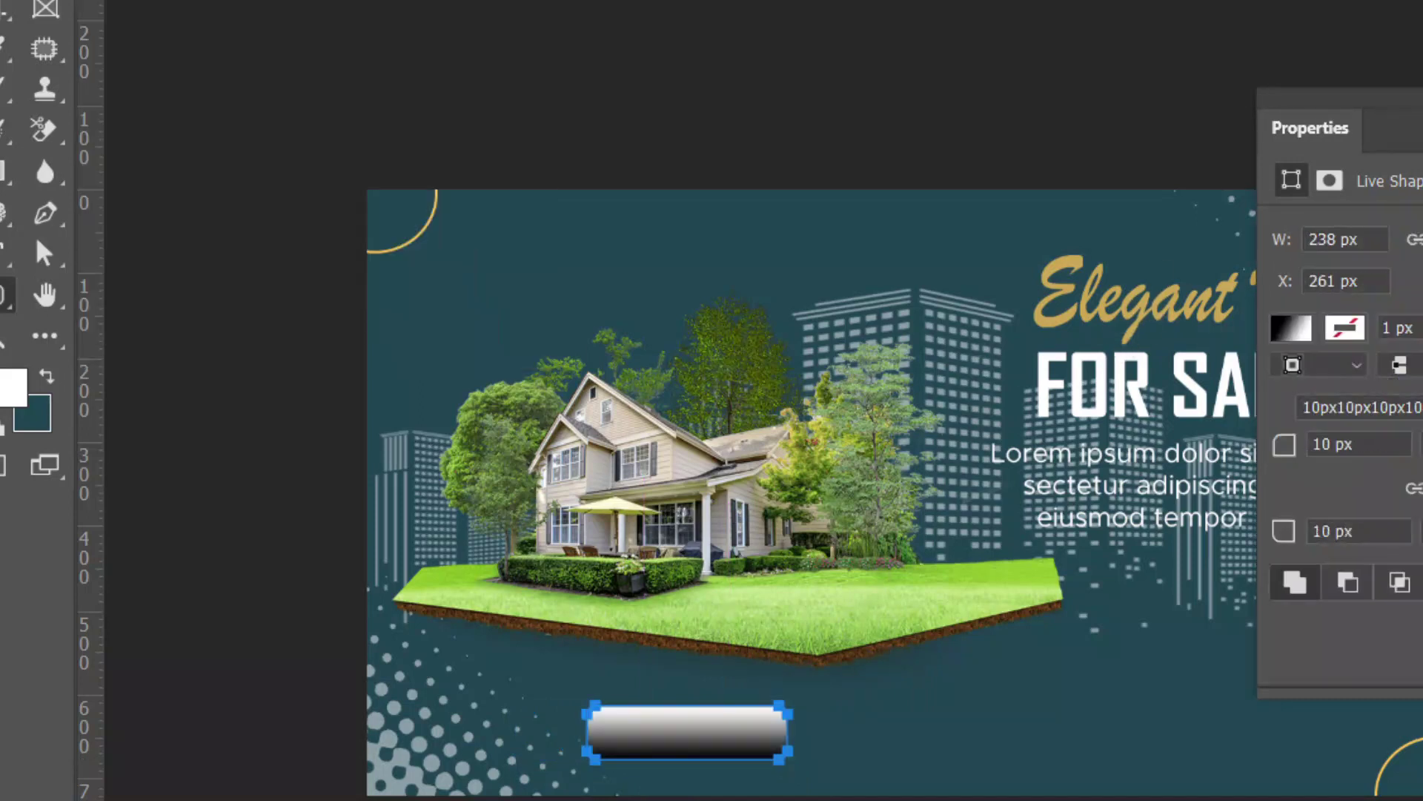
Fill the button with the yellow swatch and close the shape properties
{"action": "left_click", "coordinate": [108, 126]}
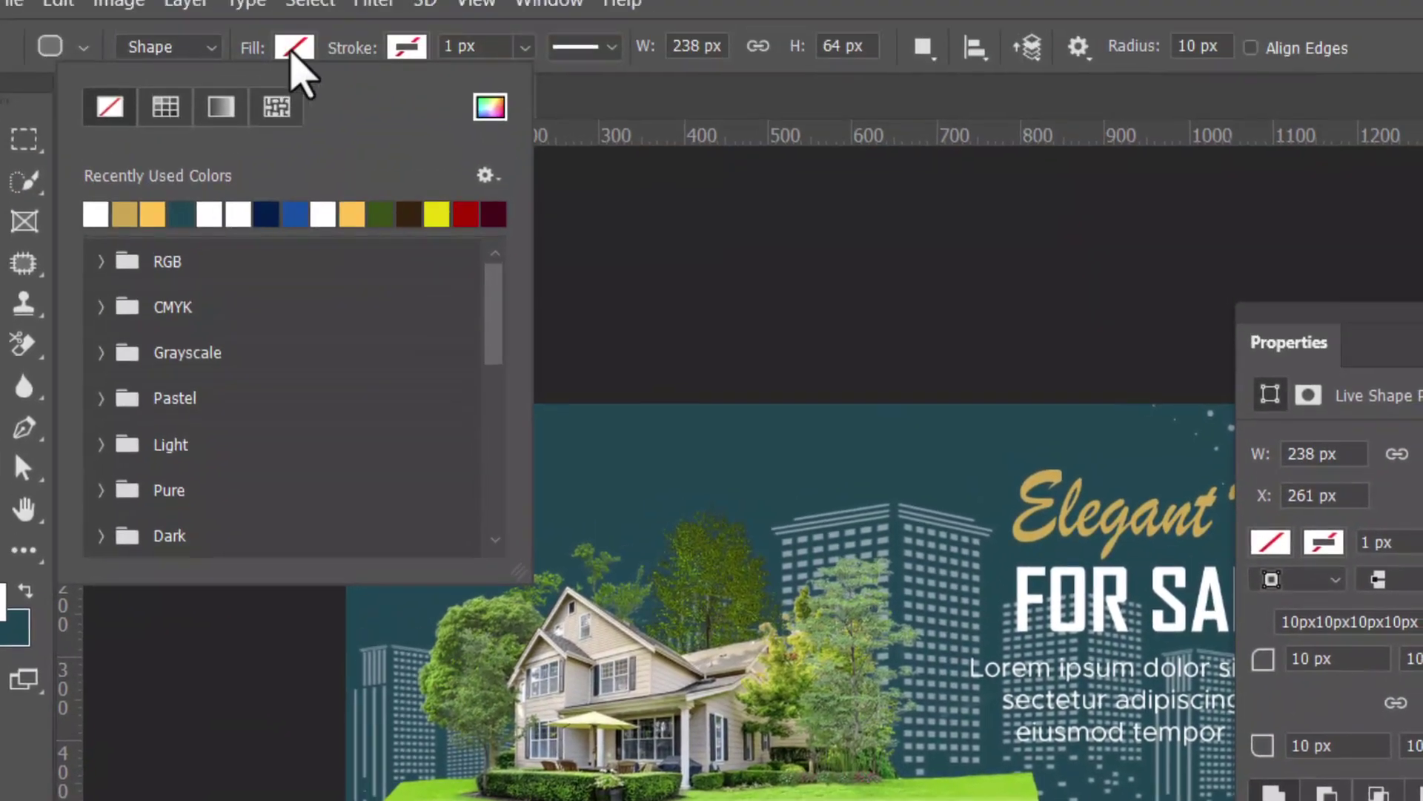
{"action": "left_click", "coordinate": [159, 234]}
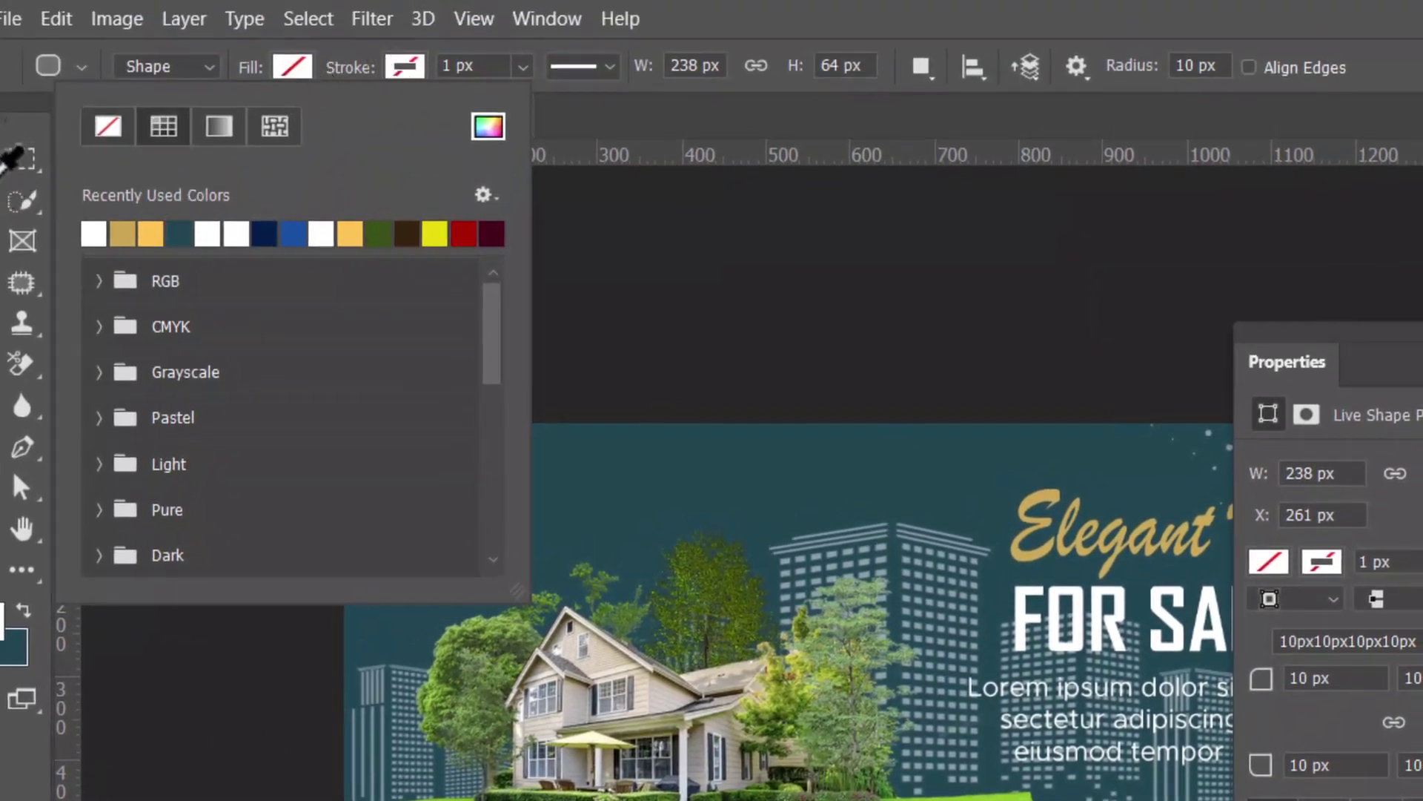
{"action": "key", "text": "v"}
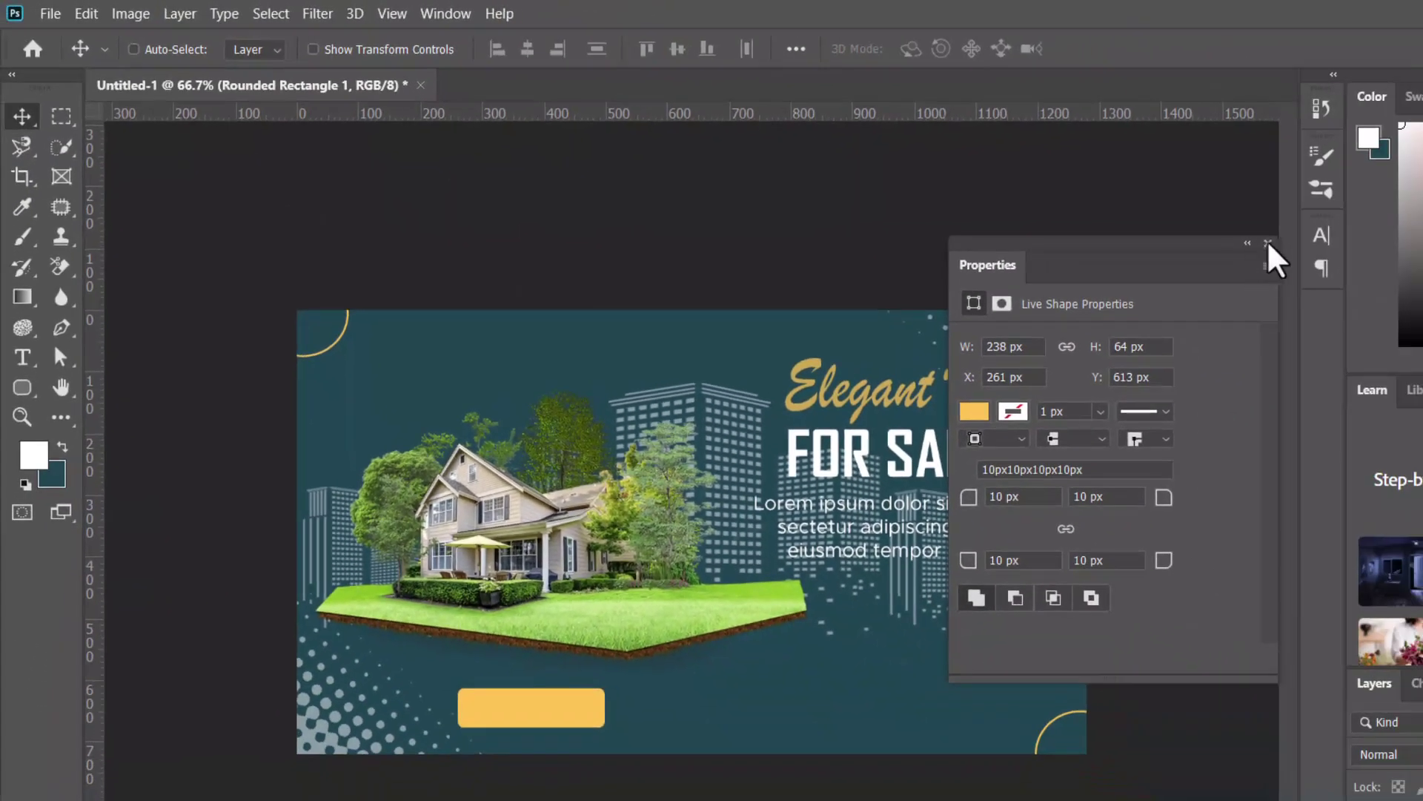
{"action": "left_click", "coordinate": [1270, 244]}
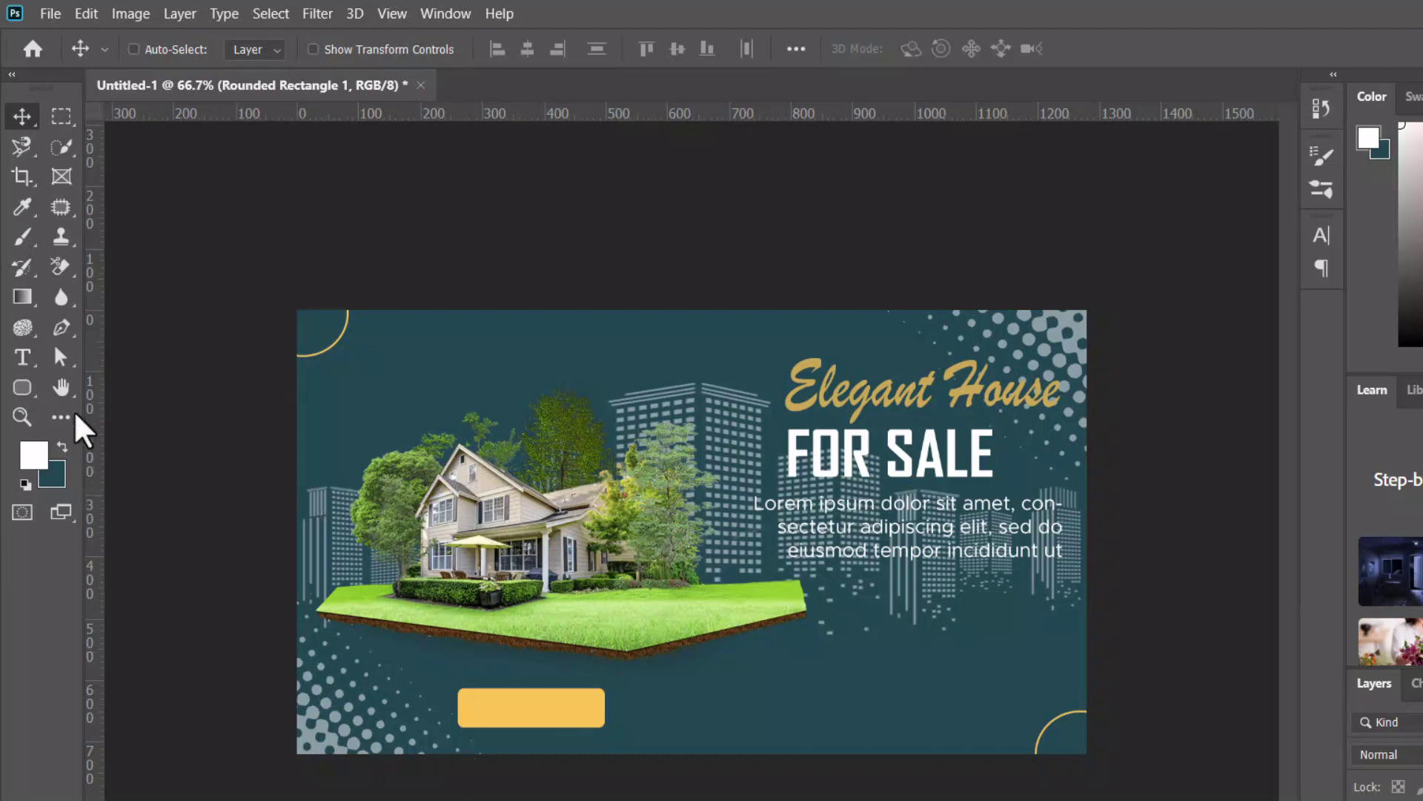
Add a CONTACT US text label and move it onto the yellow button
{"action": "left_click", "coordinate": [22, 359]}
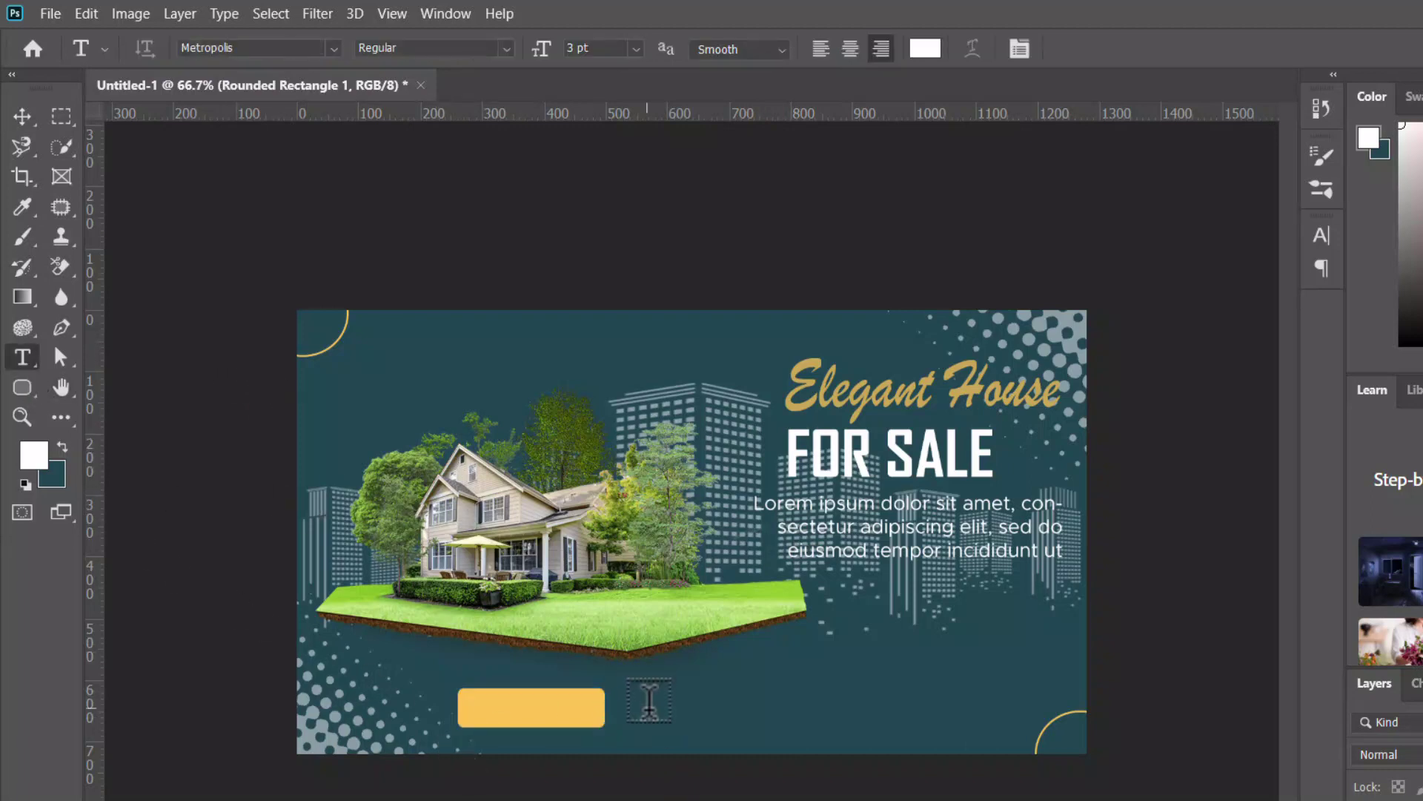
{"action": "left_click", "coordinate": [649, 701]}
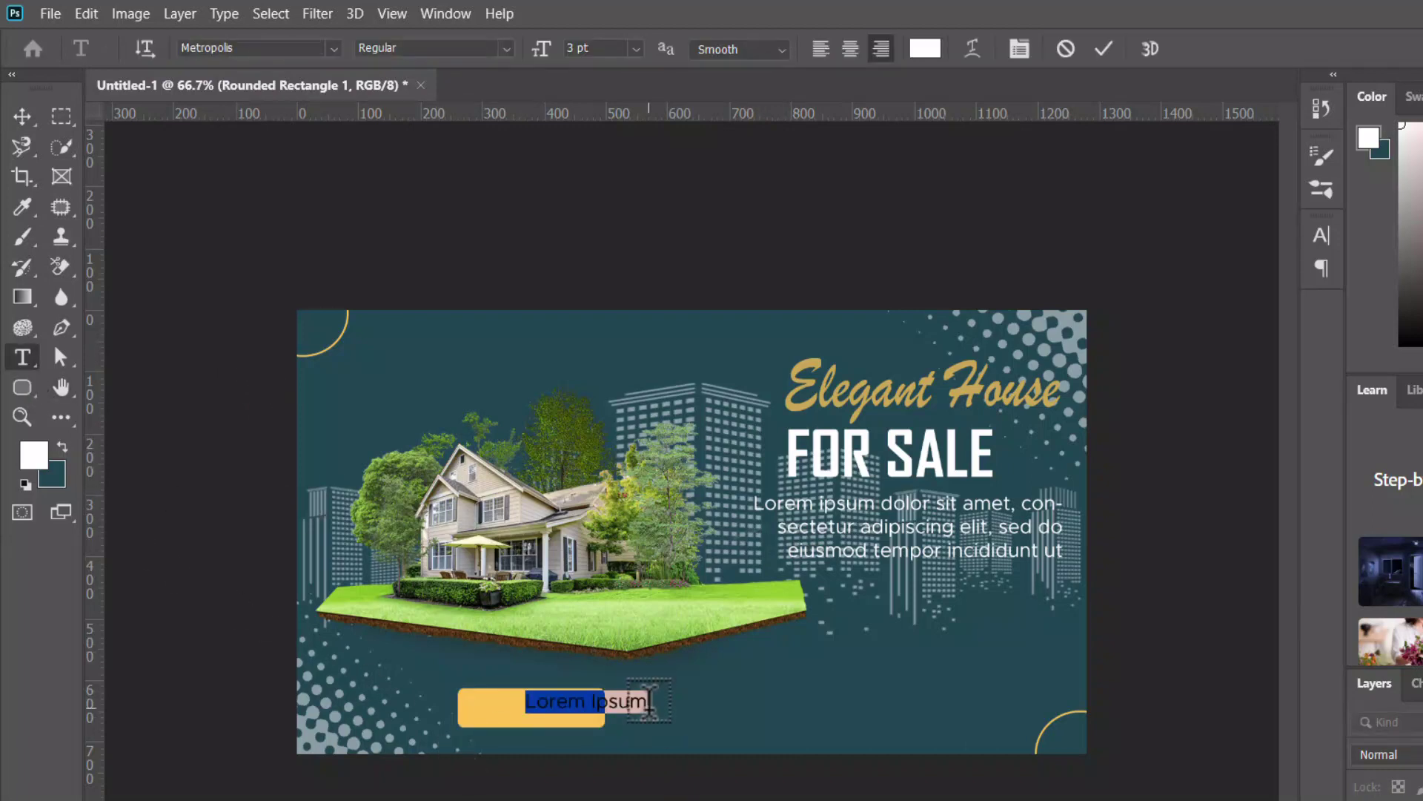
{"action": "left_click", "coordinate": [650, 701]}
{"action": "type", "text": "CONTACT"}
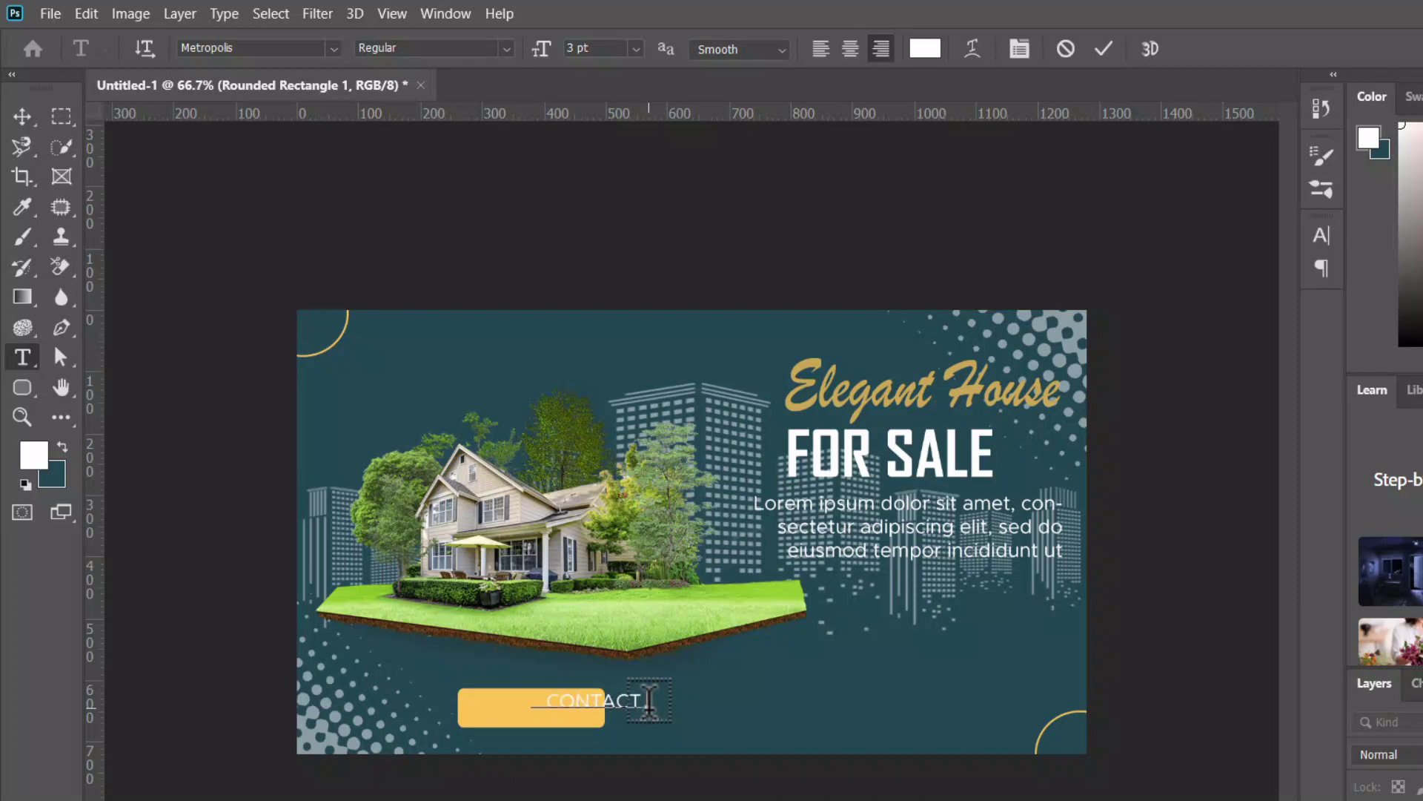
{"action": "type", "text": " US"}
{"action": "left_click", "coordinate": [1104, 48]}
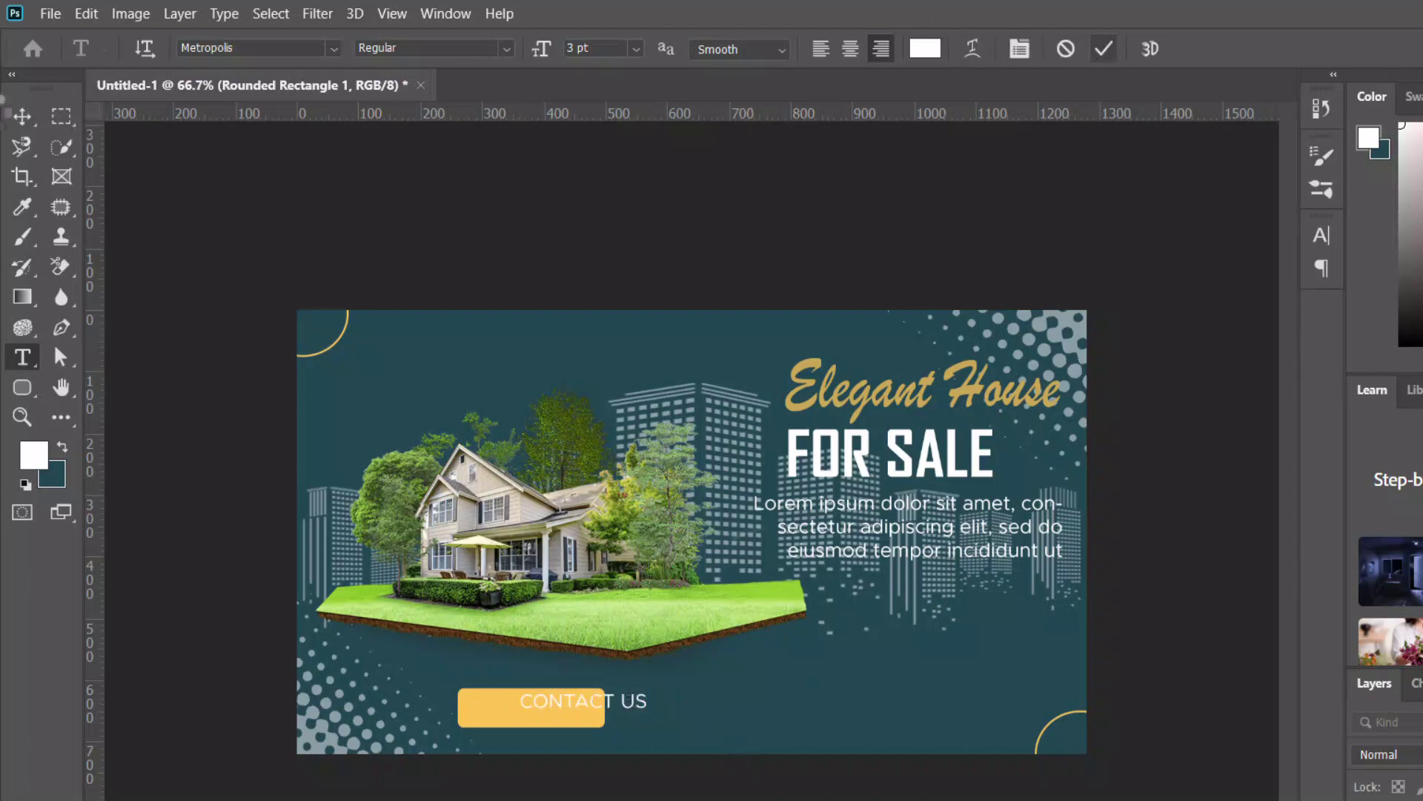
{"action": "left_click", "coordinate": [22, 117]}
{"action": "left_click_drag", "start_coordinate": [623, 725], "coordinate": [552, 704]}
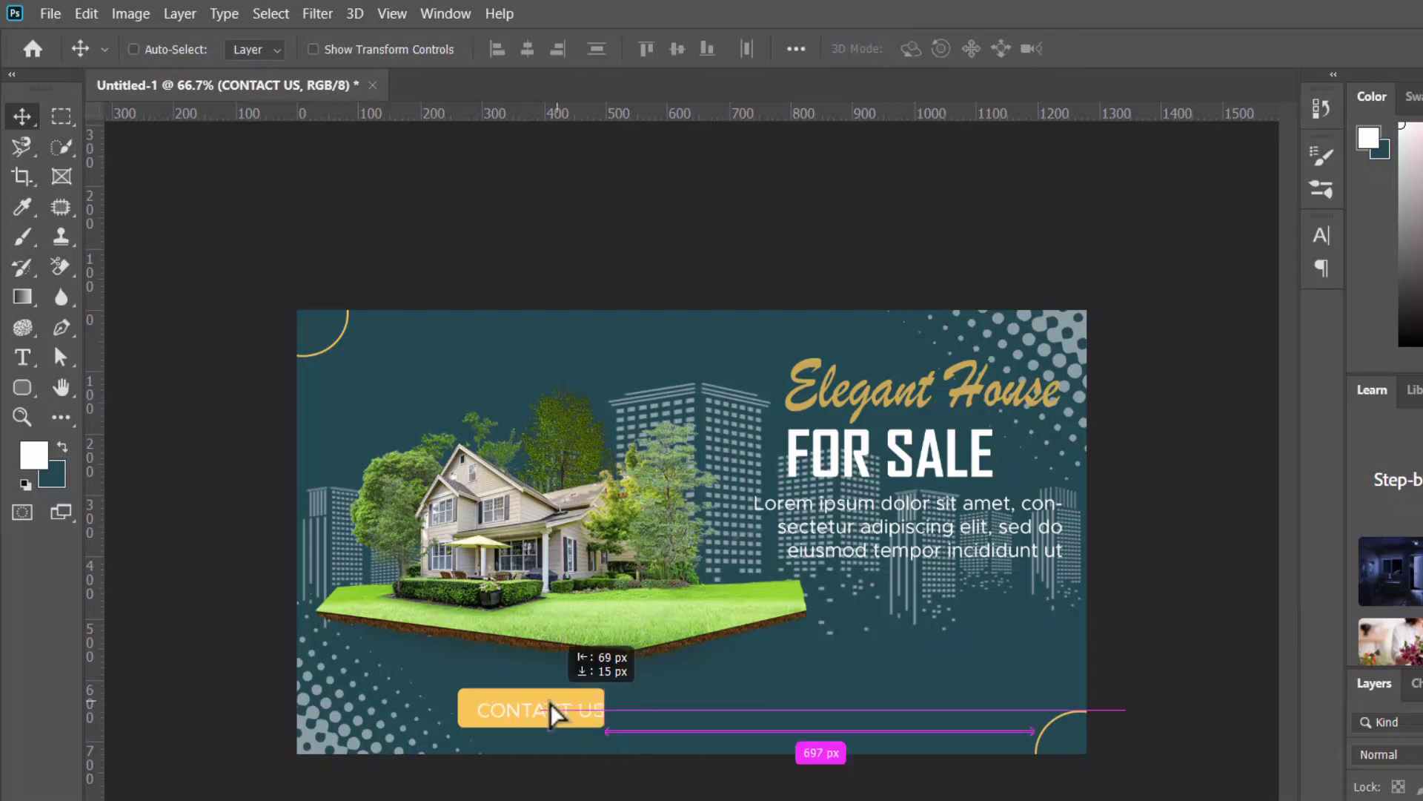
Set the CONTACT US label's font style to Bold
{"action": "double_click", "coordinate": [558, 709]}
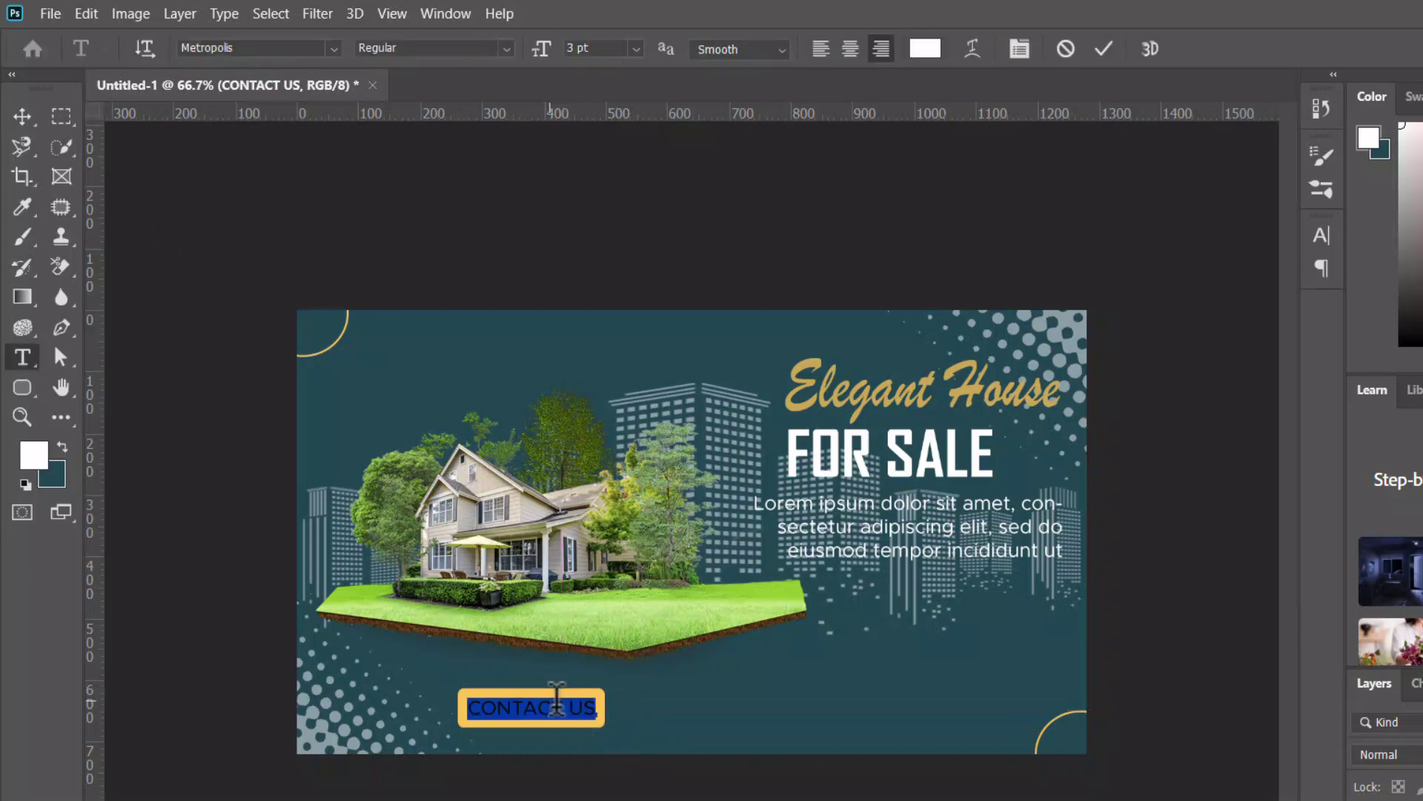
{"action": "left_click", "coordinate": [508, 49]}
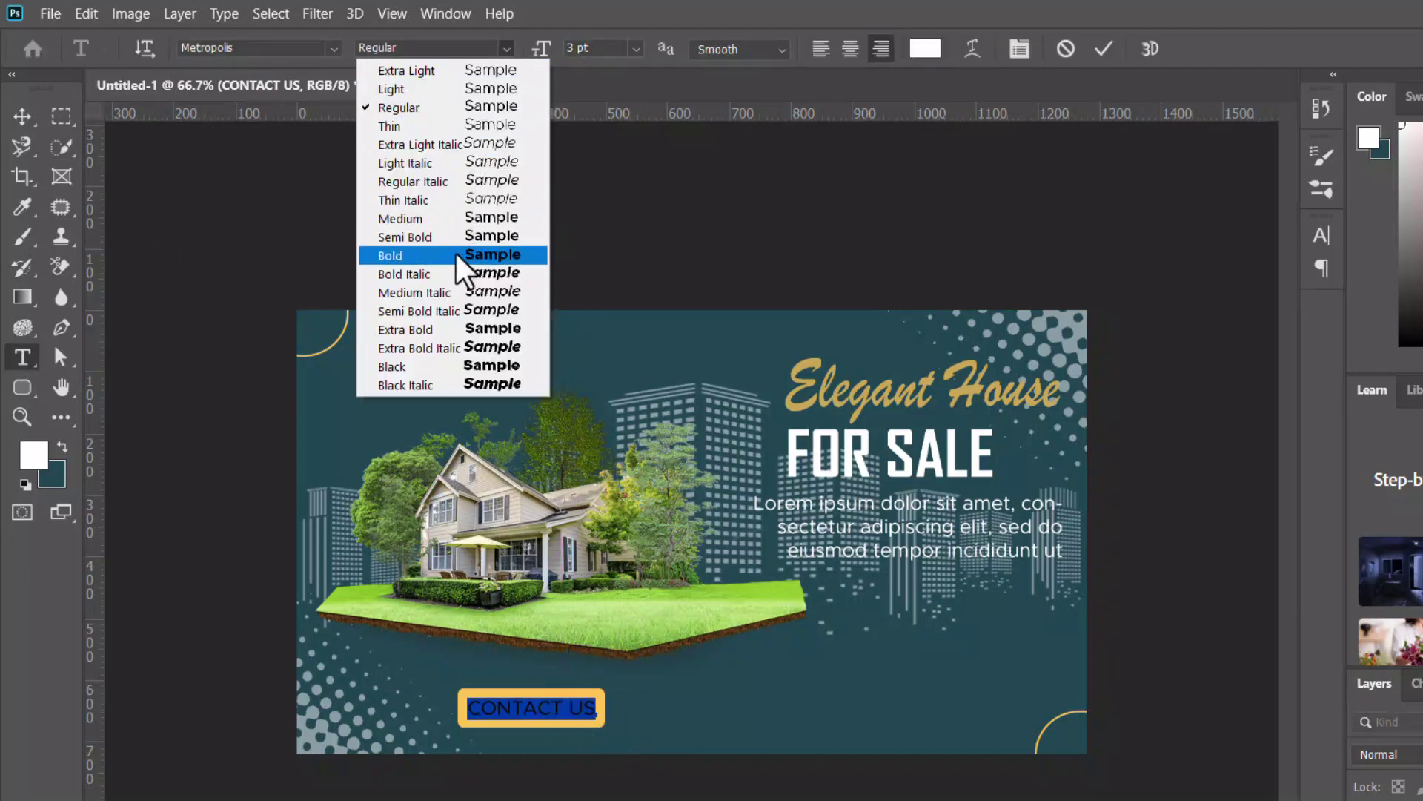
{"action": "left_click", "coordinate": [484, 255]}
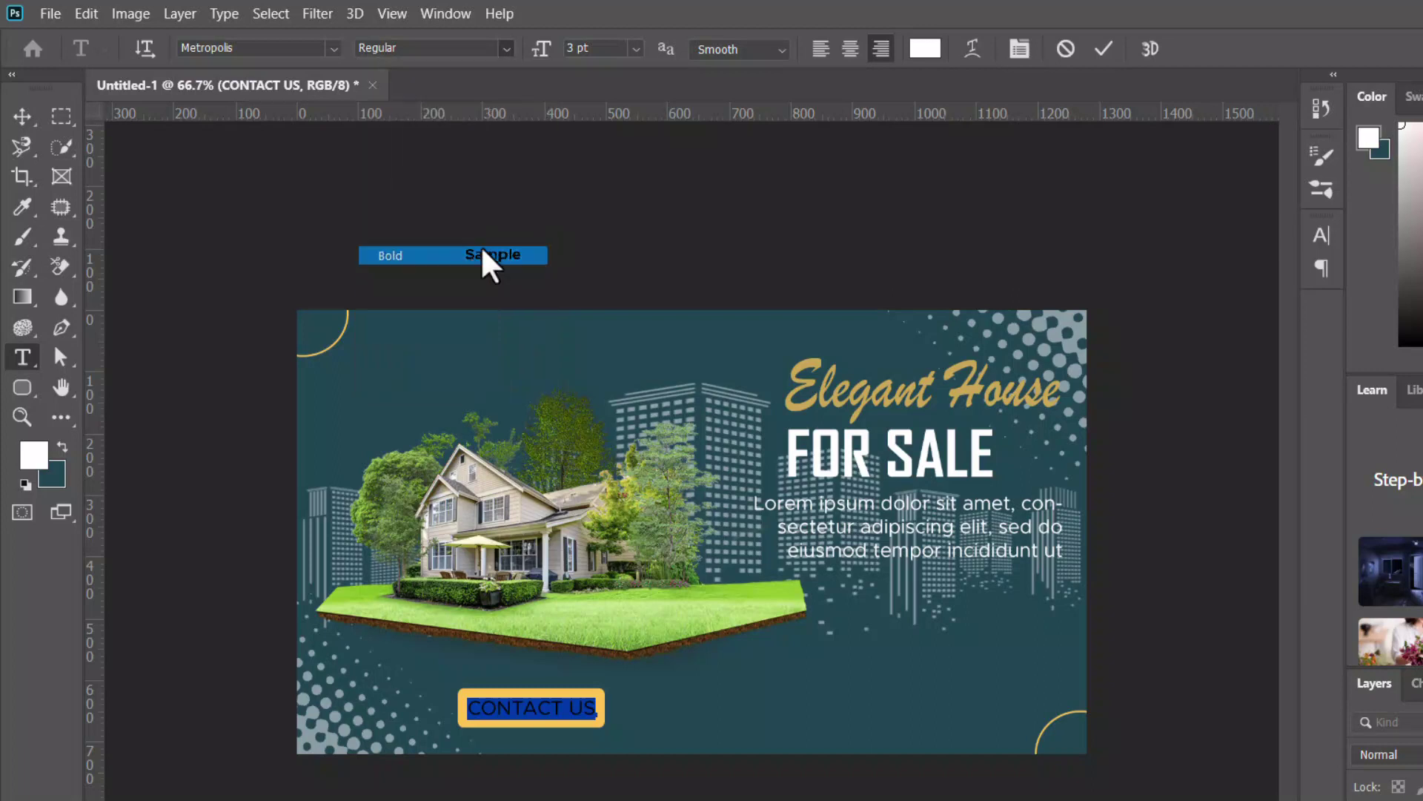
{"action": "key", "text": "ctrl+Return"}
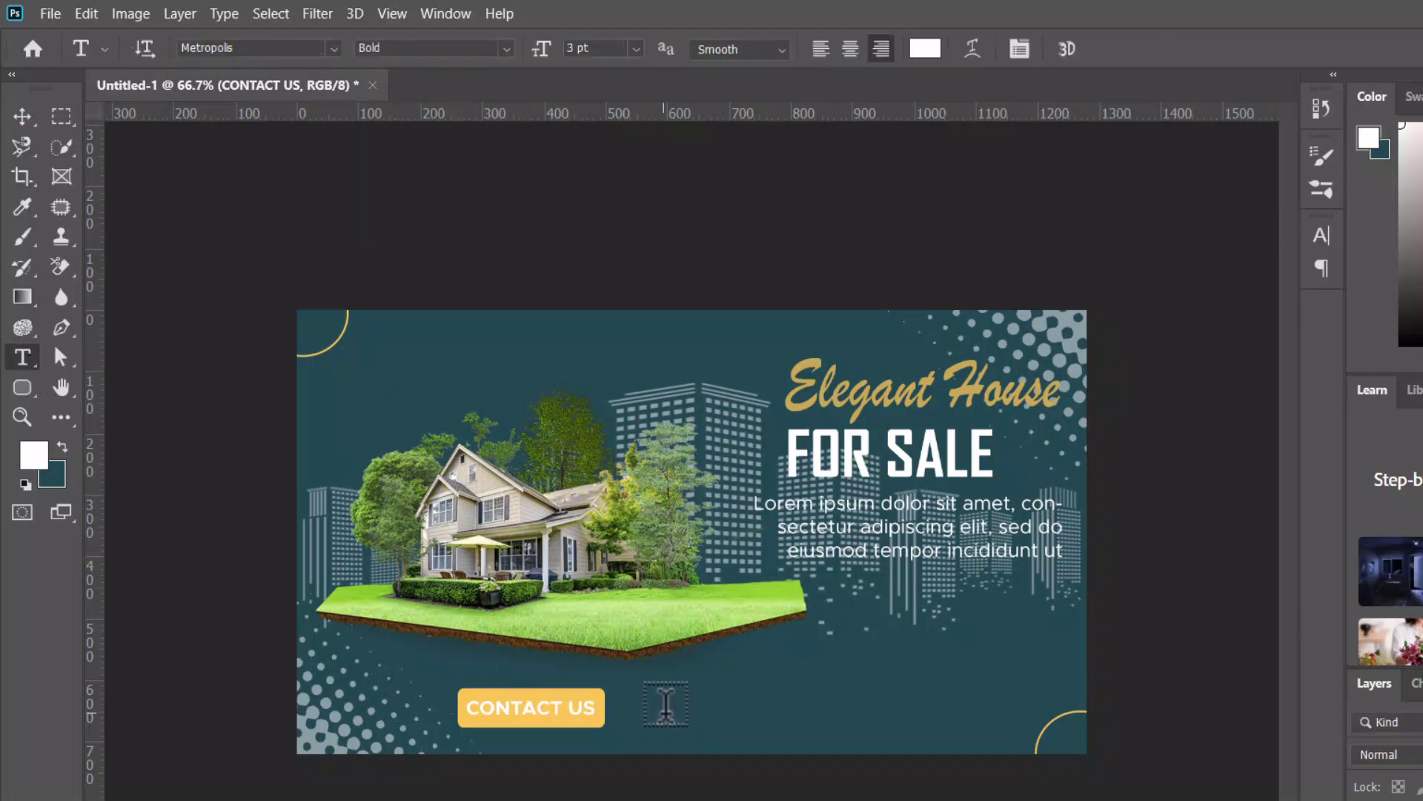
Add a sample phone number right of the button and shrink it slightly
{"action": "left_click", "coordinate": [674, 701]}
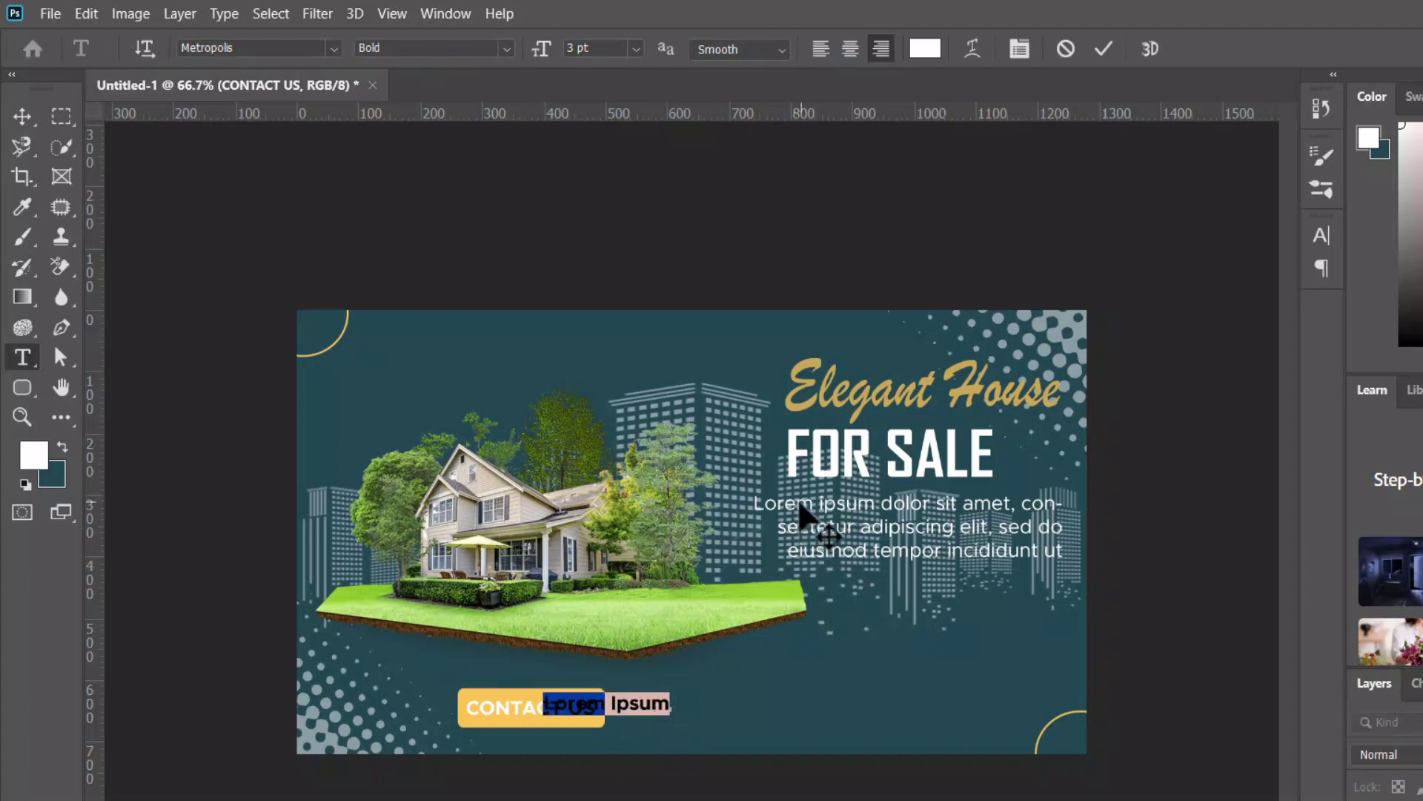
{"action": "type", "text": "000"}
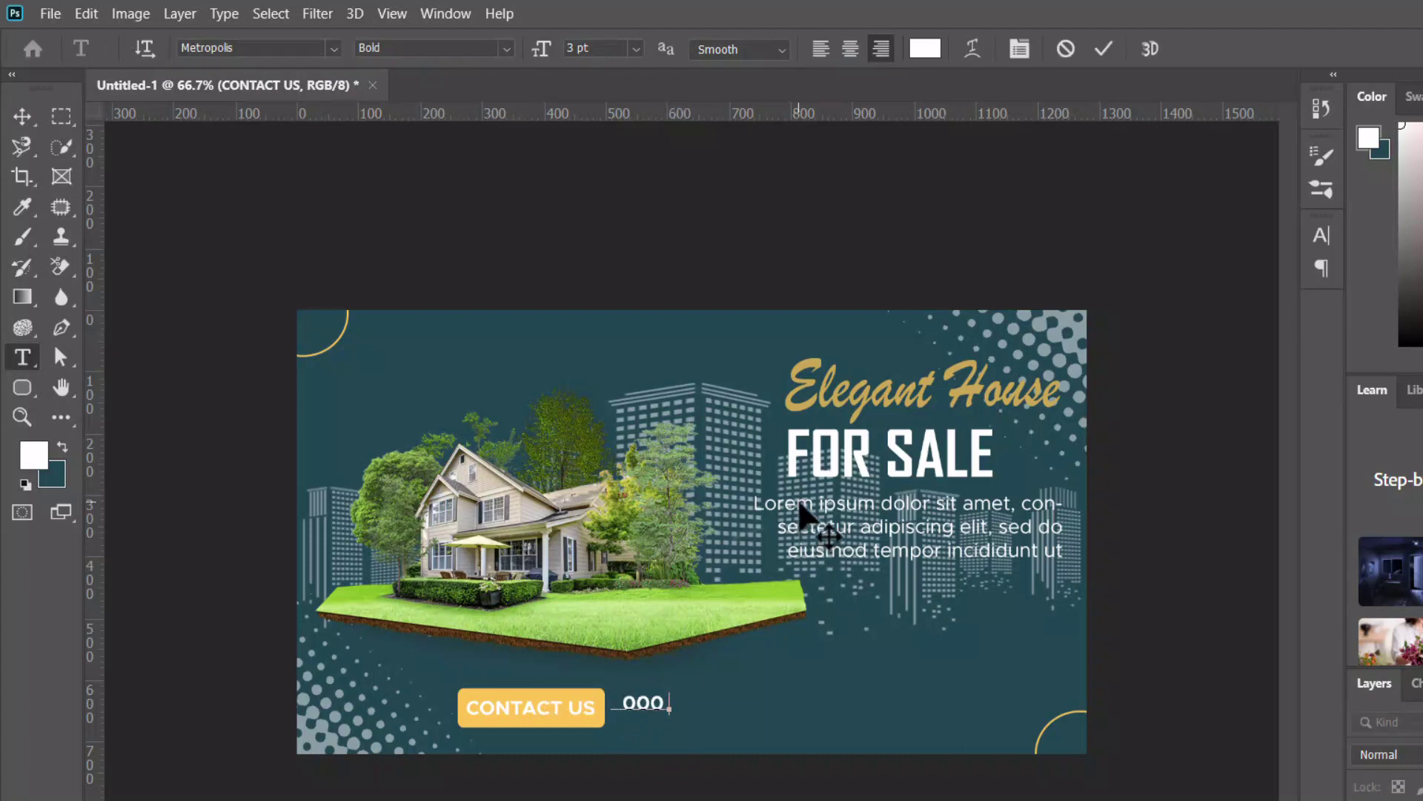
{"action": "type", "text": " 2345 234"}
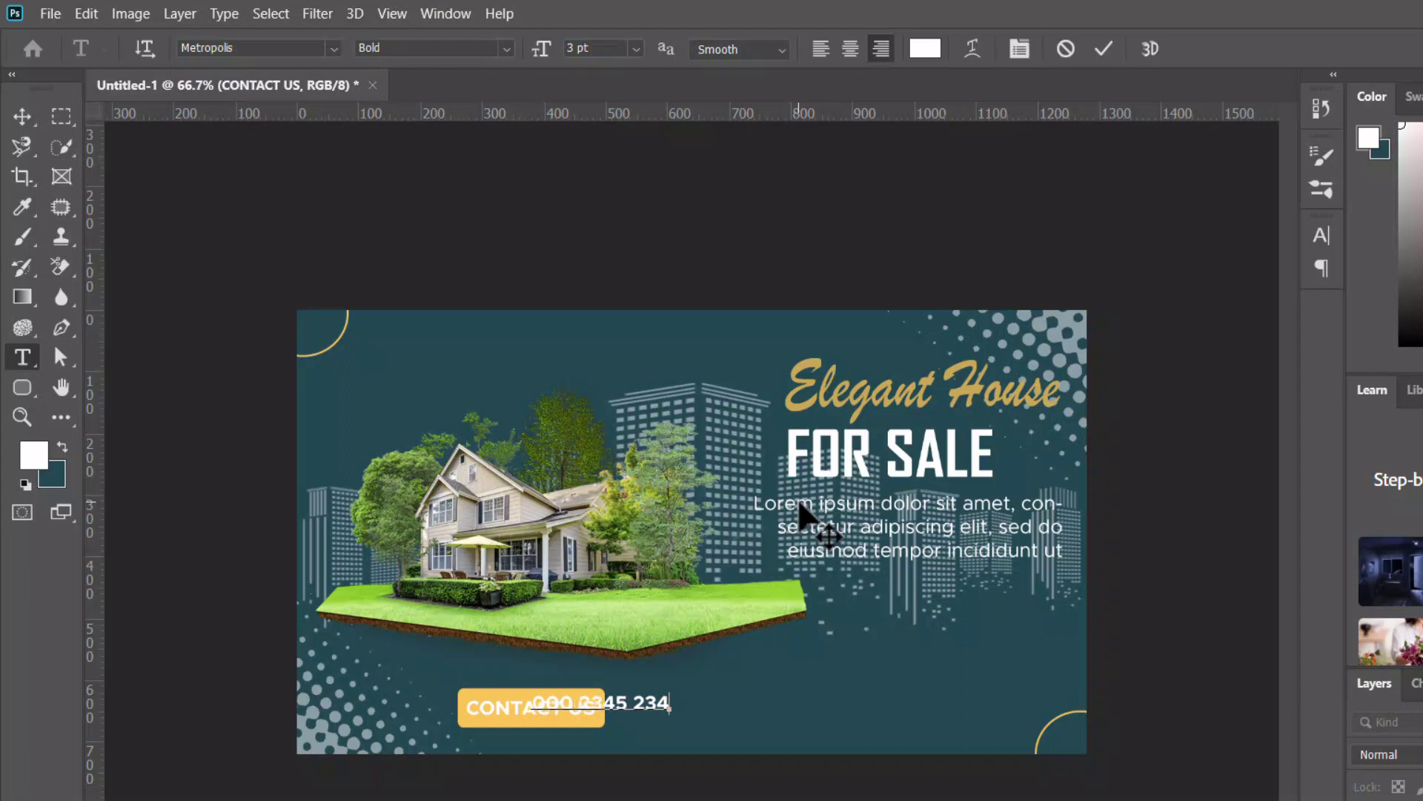
{"action": "left_click", "coordinate": [1104, 49]}
{"action": "left_click", "coordinate": [22, 116]}
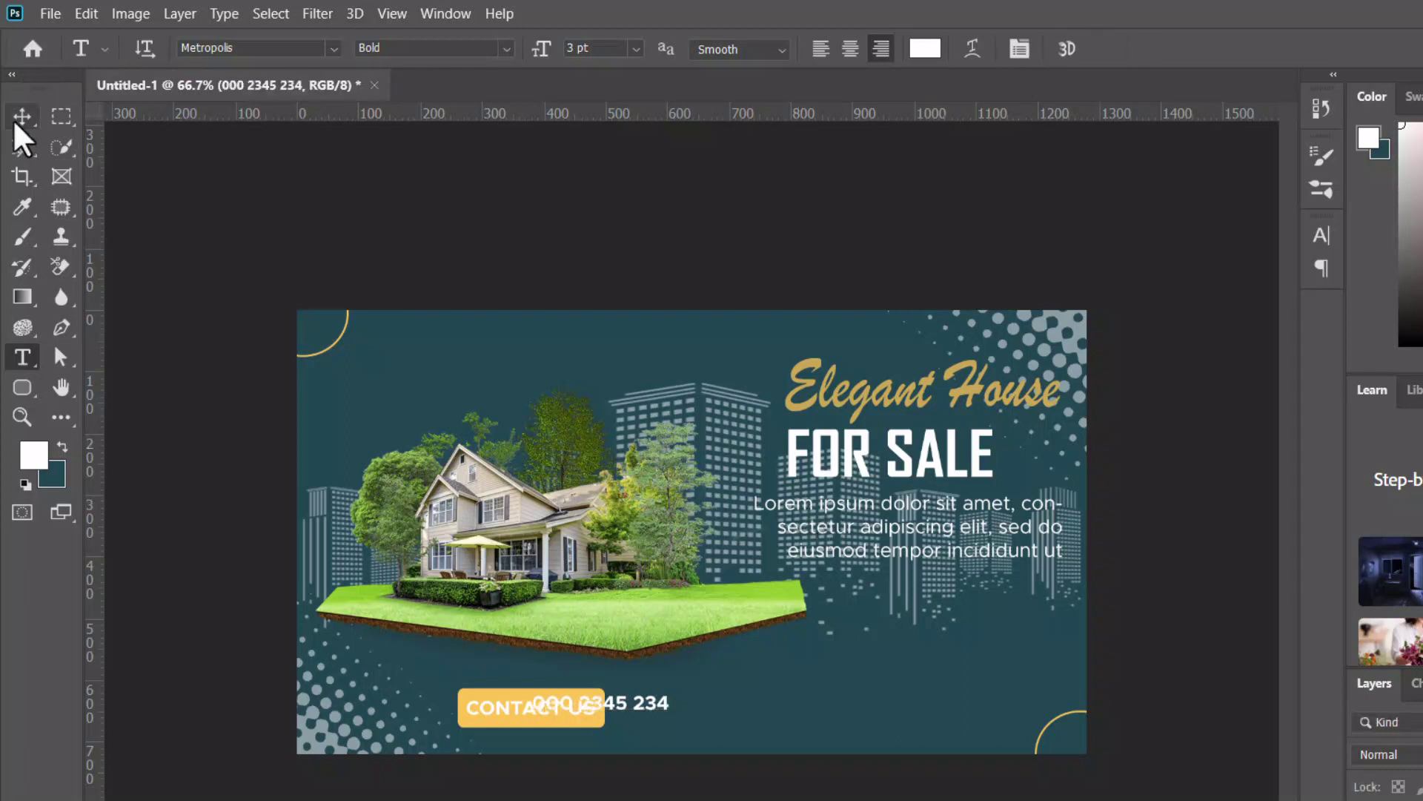
{"action": "mouse_move", "coordinate": [609, 713]}
{"action": "left_mouse_down"}
{"action": "mouse_move", "coordinate": [693, 721]}
{"action": "mouse_move", "coordinate": [802, 688]}
{"action": "mouse_move", "coordinate": [704, 725]}
{"action": "left_mouse_up"}
{"action": "key", "text": "ctrl"}
{"action": "key", "text": "ctrl+t"}
{"action": "left_click", "coordinate": [1145, 48]}
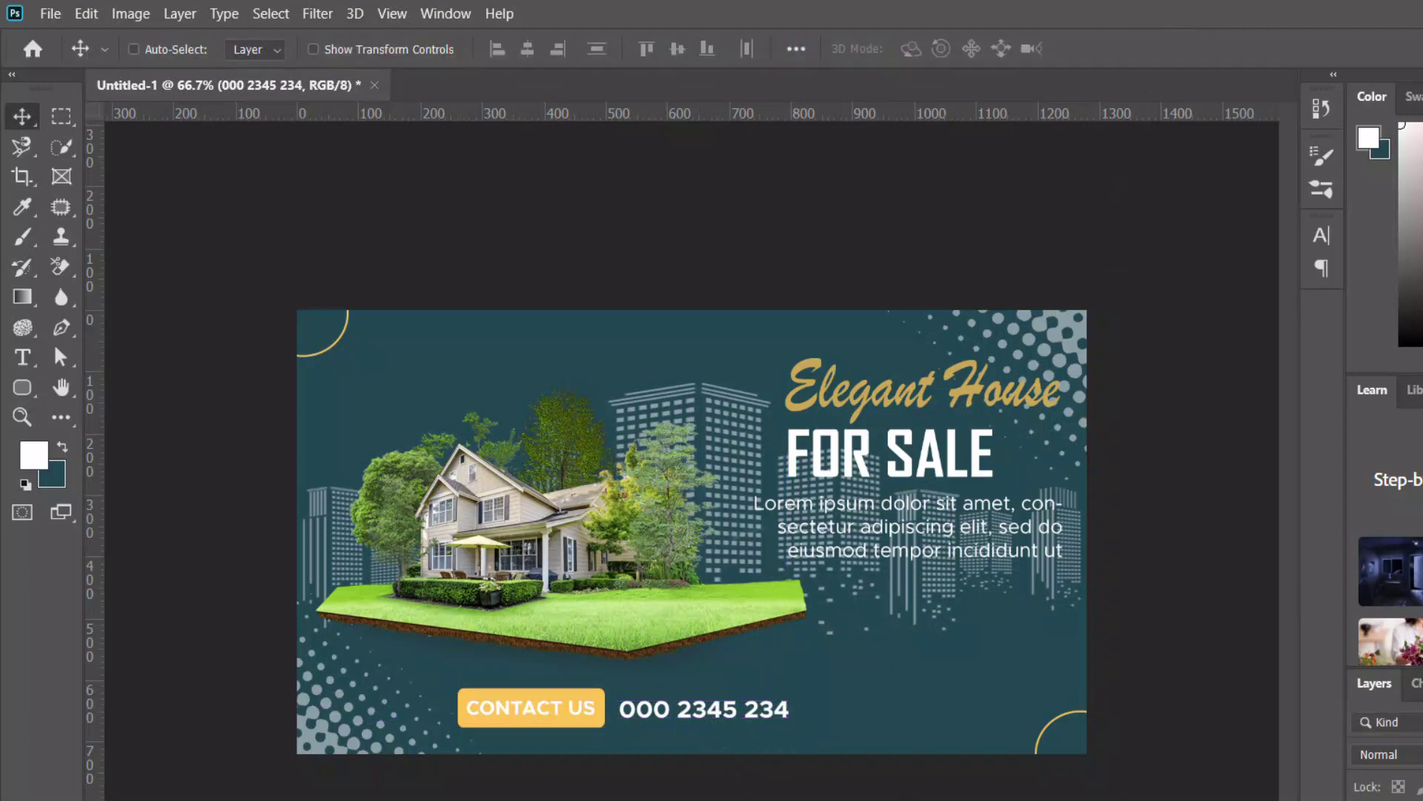
Select the button and phone number layers together and move them right about 77 px
{"action": "key", "text": "alt+bracketleft"}
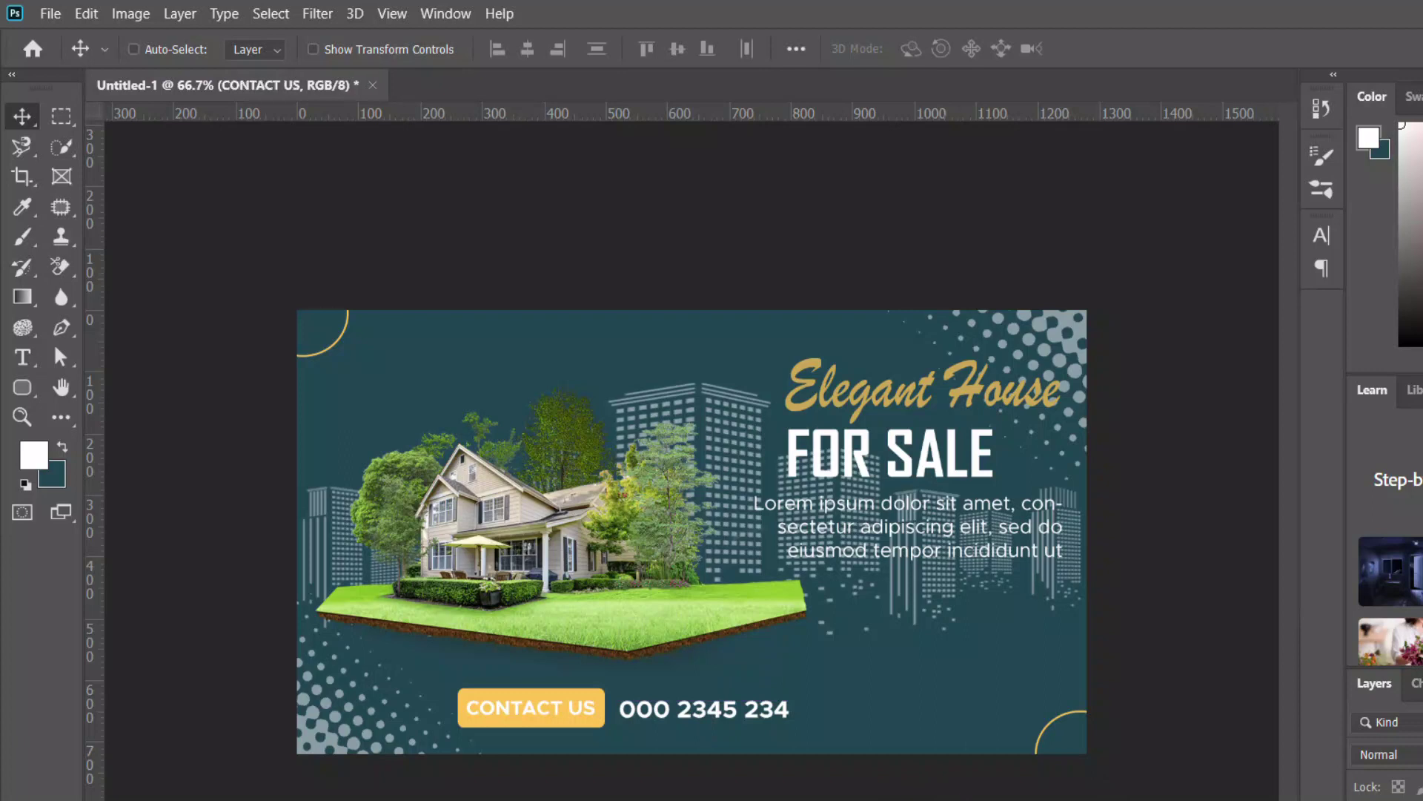
{"action": "left_click_drag", "start_coordinate": [602, 724], "coordinate": [649, 719]}
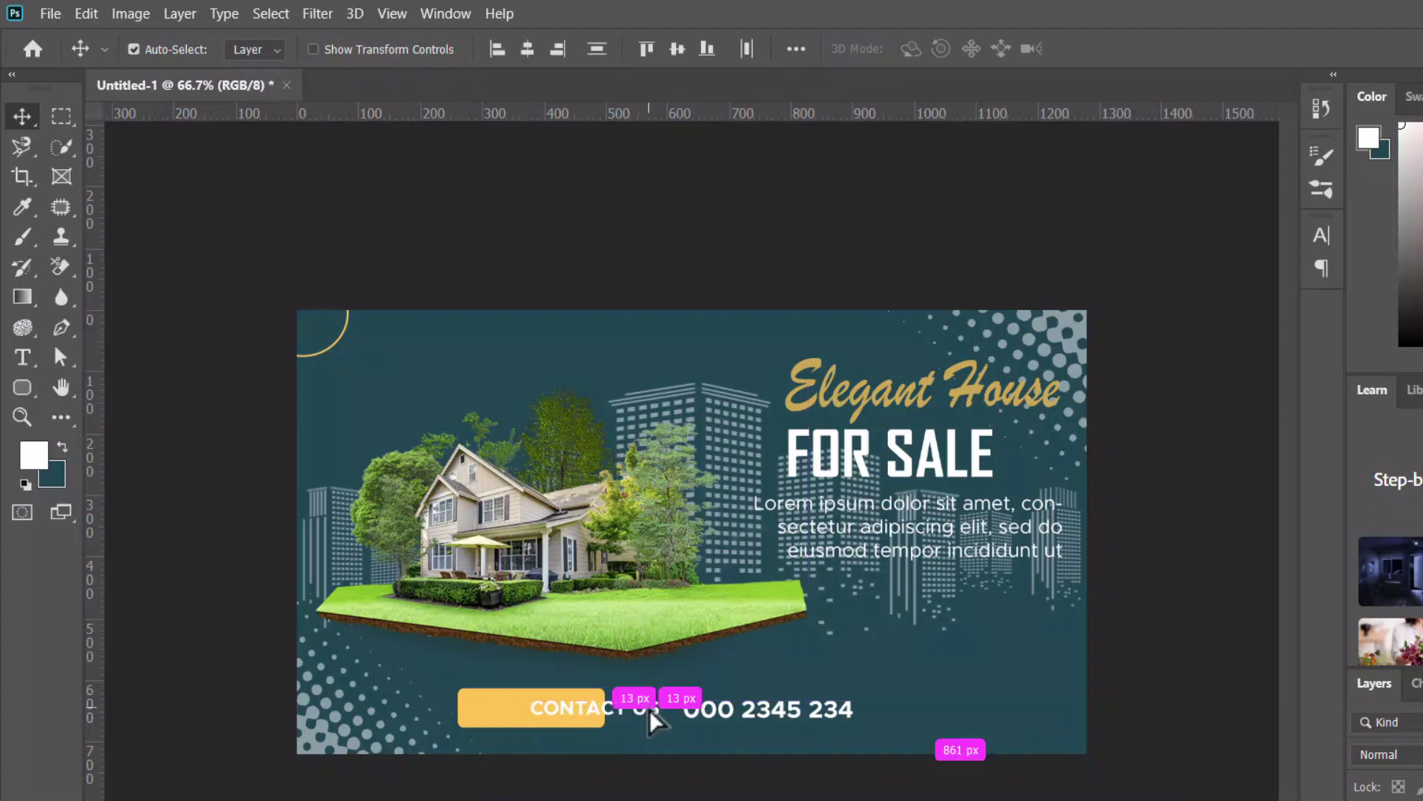
{"action": "key", "text": "ctrl+z"}
{"action": "key", "text": "ctrl+z"}
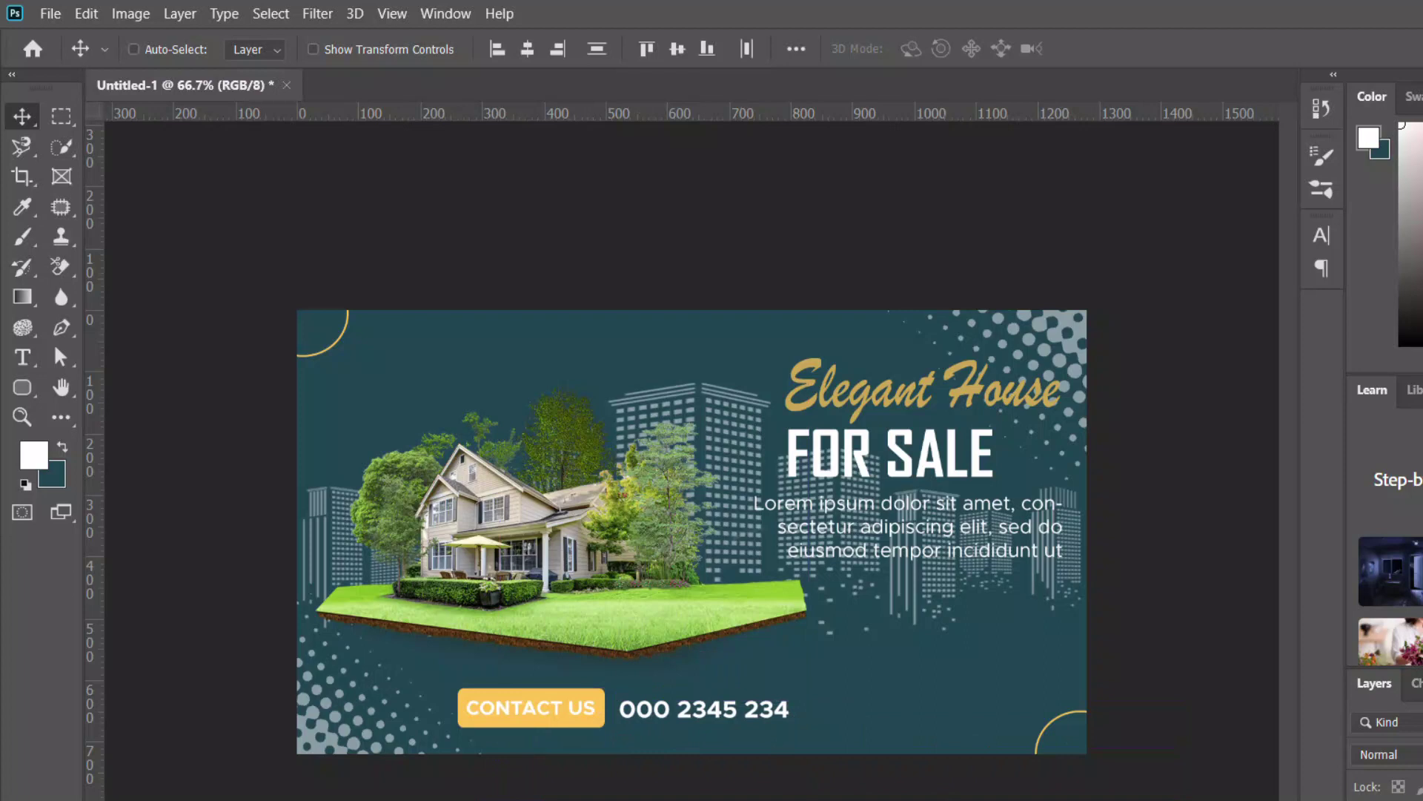
{"action": "key", "text": "alt+bracketright"}
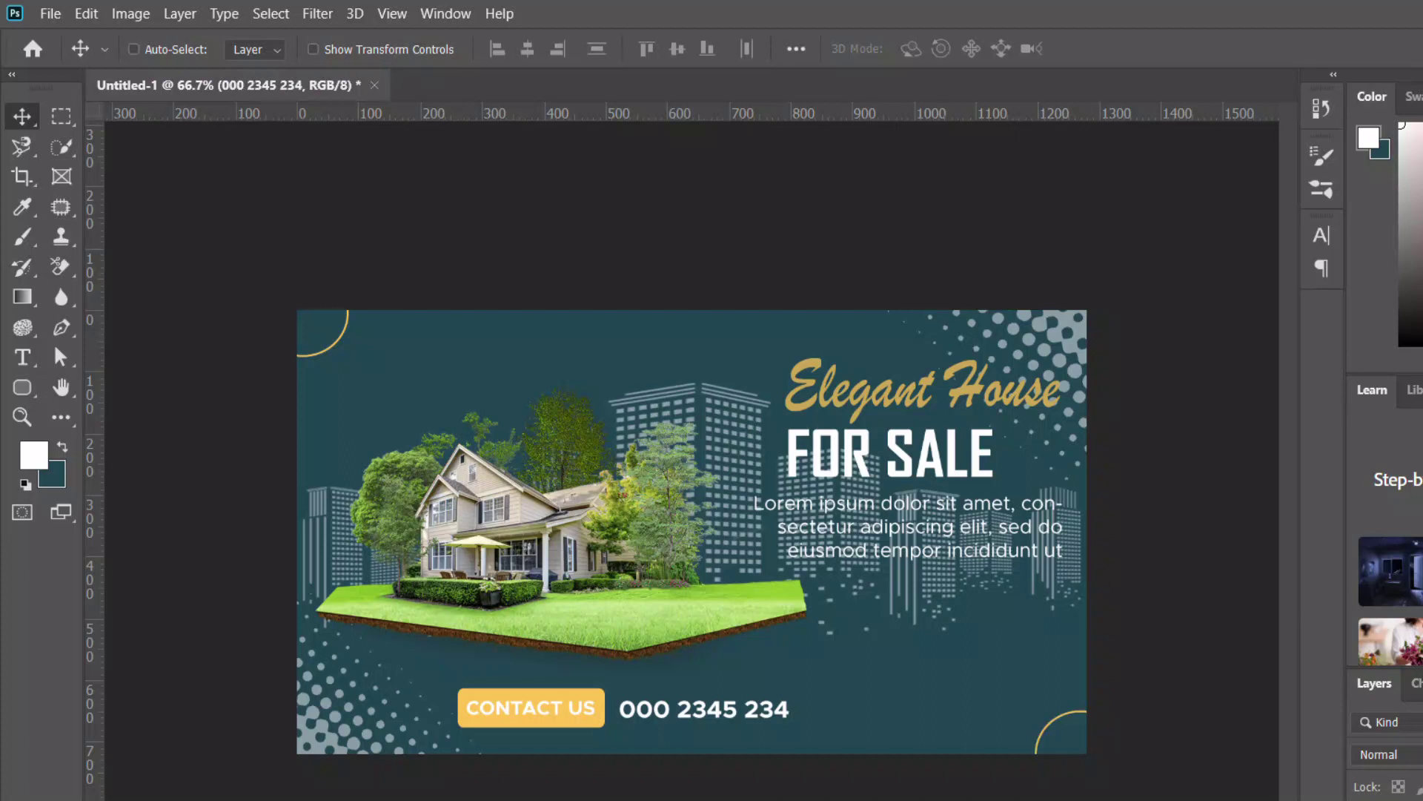
{"action": "key", "text": "alt+bracketright"}
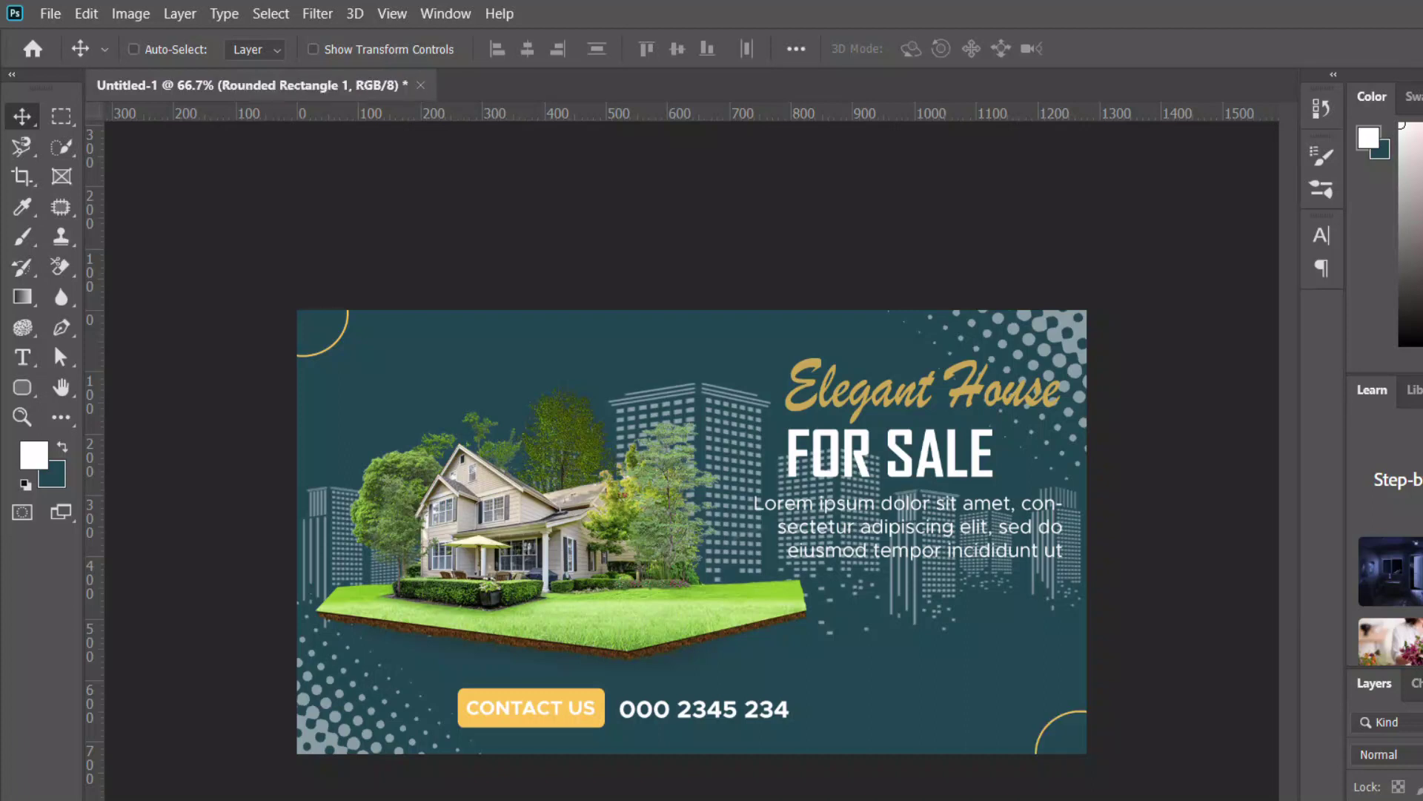
{"action": "key", "text": "alt+shift+bracketright"}
{"action": "left_click_drag", "start_coordinate": [528, 714], "coordinate": [608, 716]}
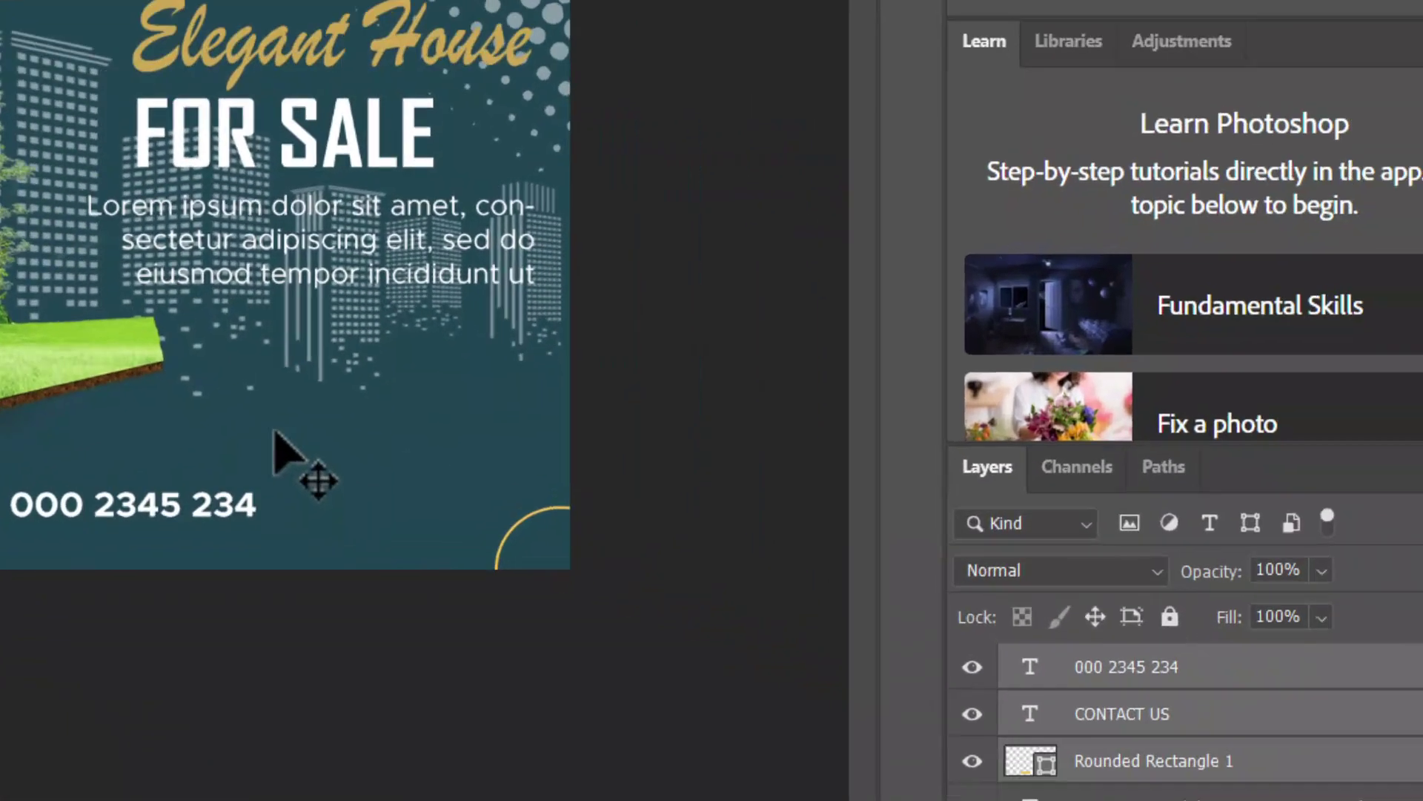
Add a new empty layer above the Rectangle 1 background layer
{"action": "scroll", "coordinate": [1227, 660], "scroll_direction": "down", "scroll_amount": 5}
{"action": "scroll", "coordinate": [1224, 683], "scroll_direction": "down", "scroll_amount": 2}
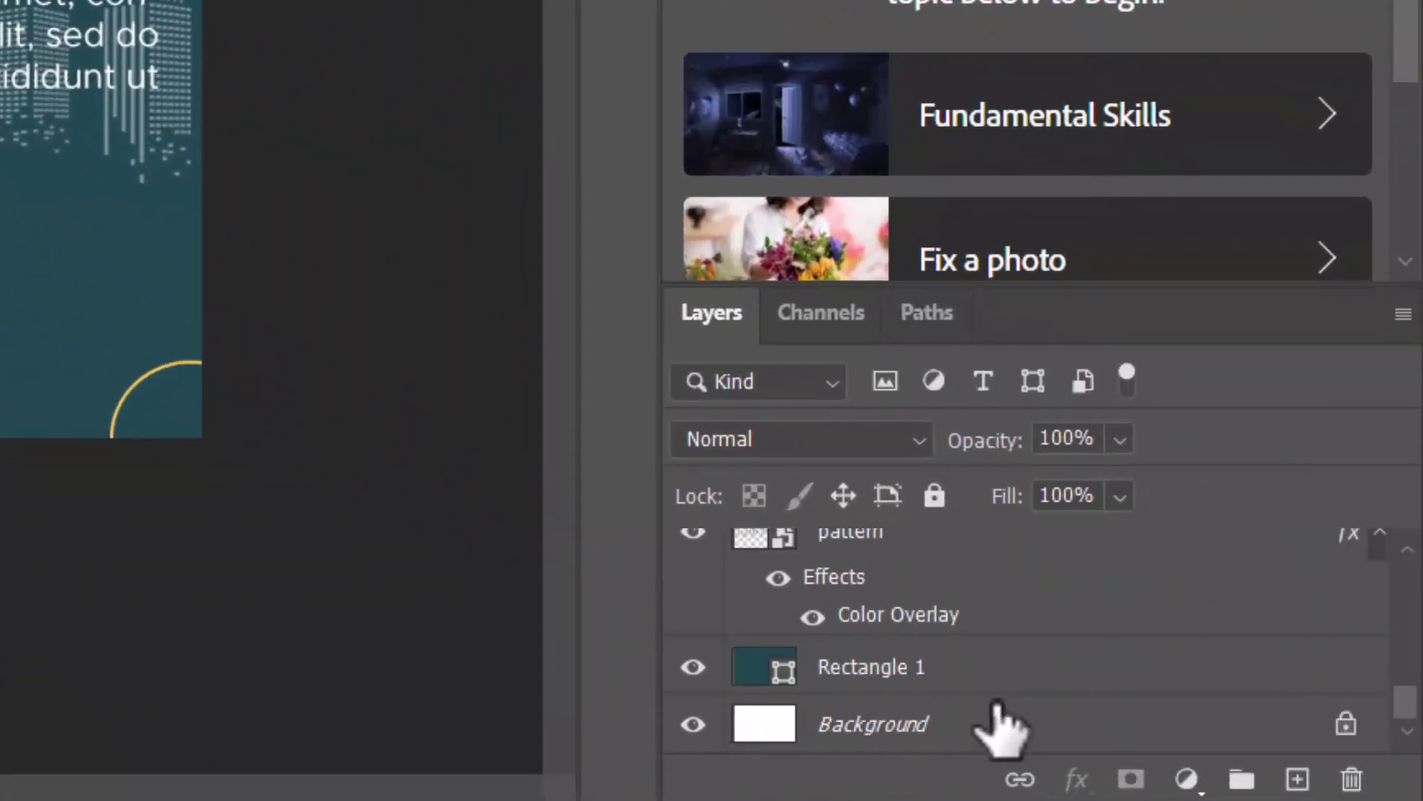
{"action": "left_click", "coordinate": [1020, 669]}
{"action": "left_click", "coordinate": [1299, 780]}
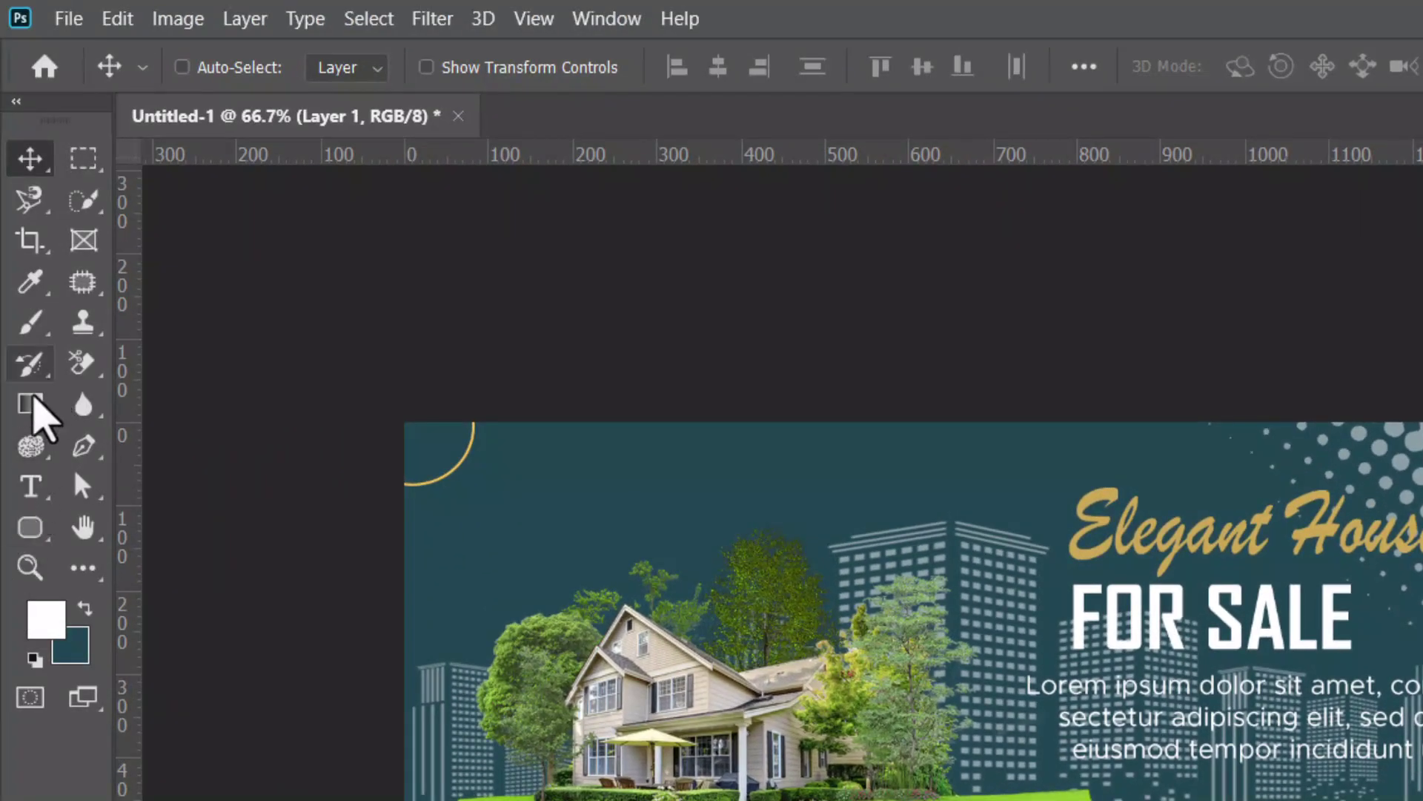
Set the gradient's left stop to dark navy and draw it up from the banner's bottom
{"action": "left_click", "coordinate": [31, 404]}
{"action": "left_click", "coordinate": [289, 67]}
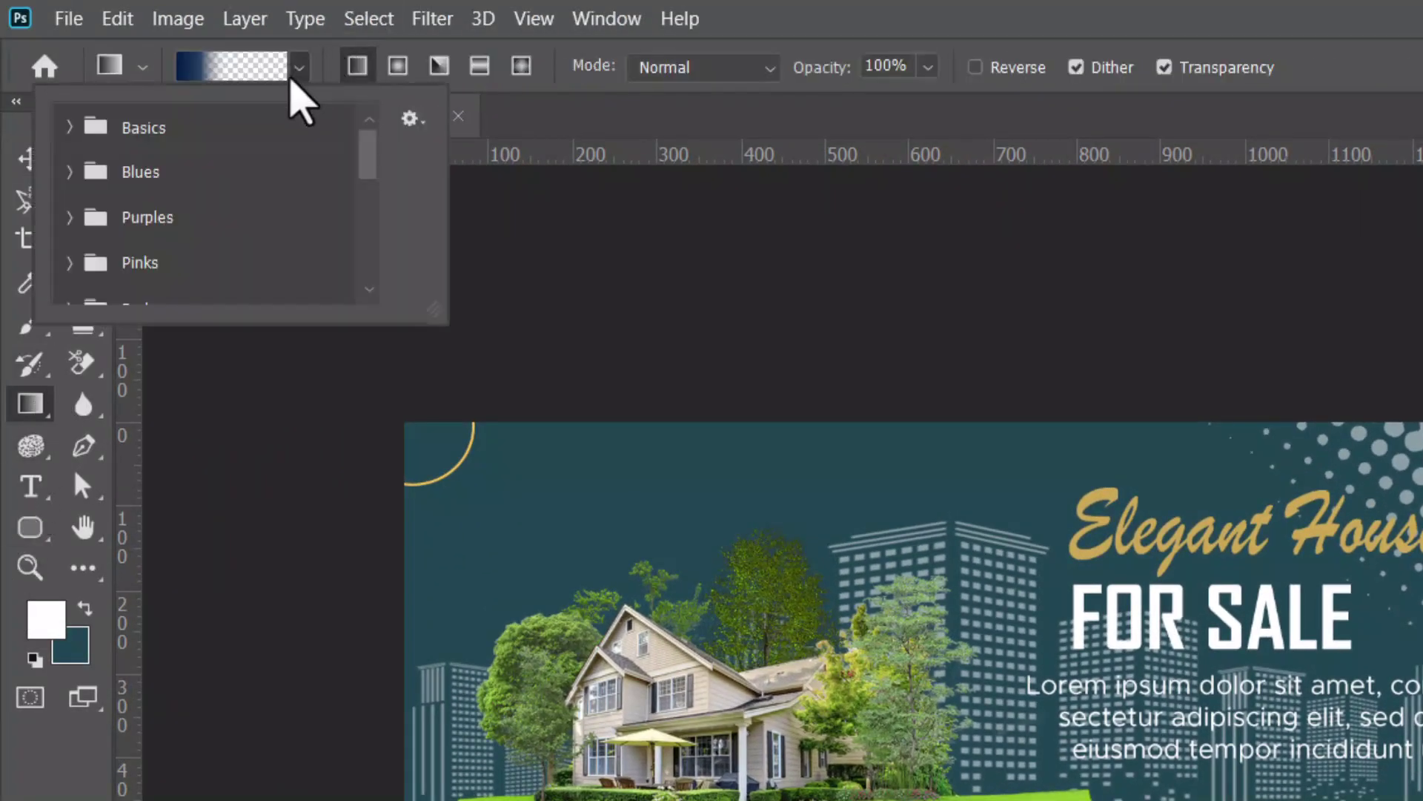
{"action": "left_click", "coordinate": [204, 67]}
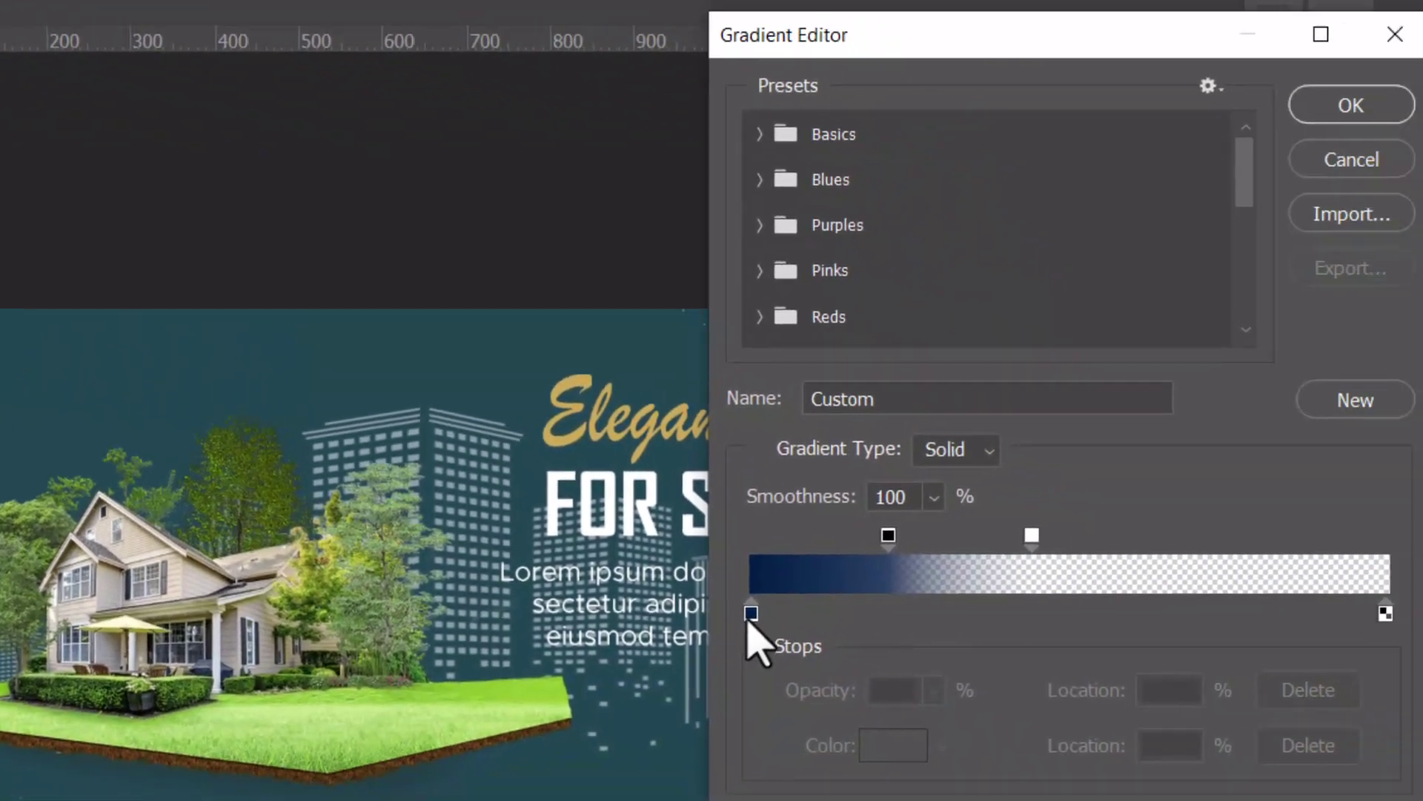
{"action": "left_click", "coordinate": [671, 593]}
{"action": "left_click", "coordinate": [814, 728]}
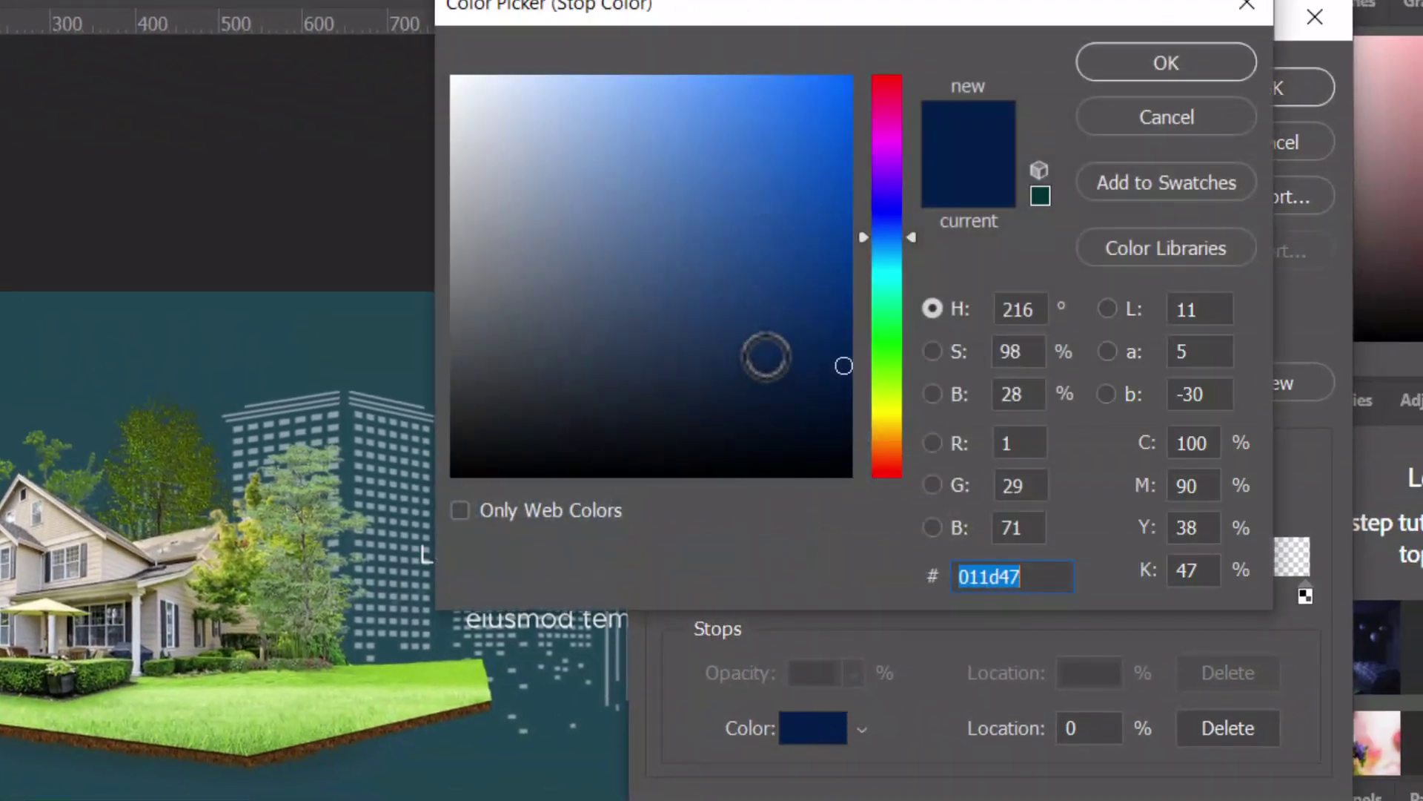
{"action": "left_click_drag", "start_coordinate": [810, 381], "coordinate": [821, 392]}
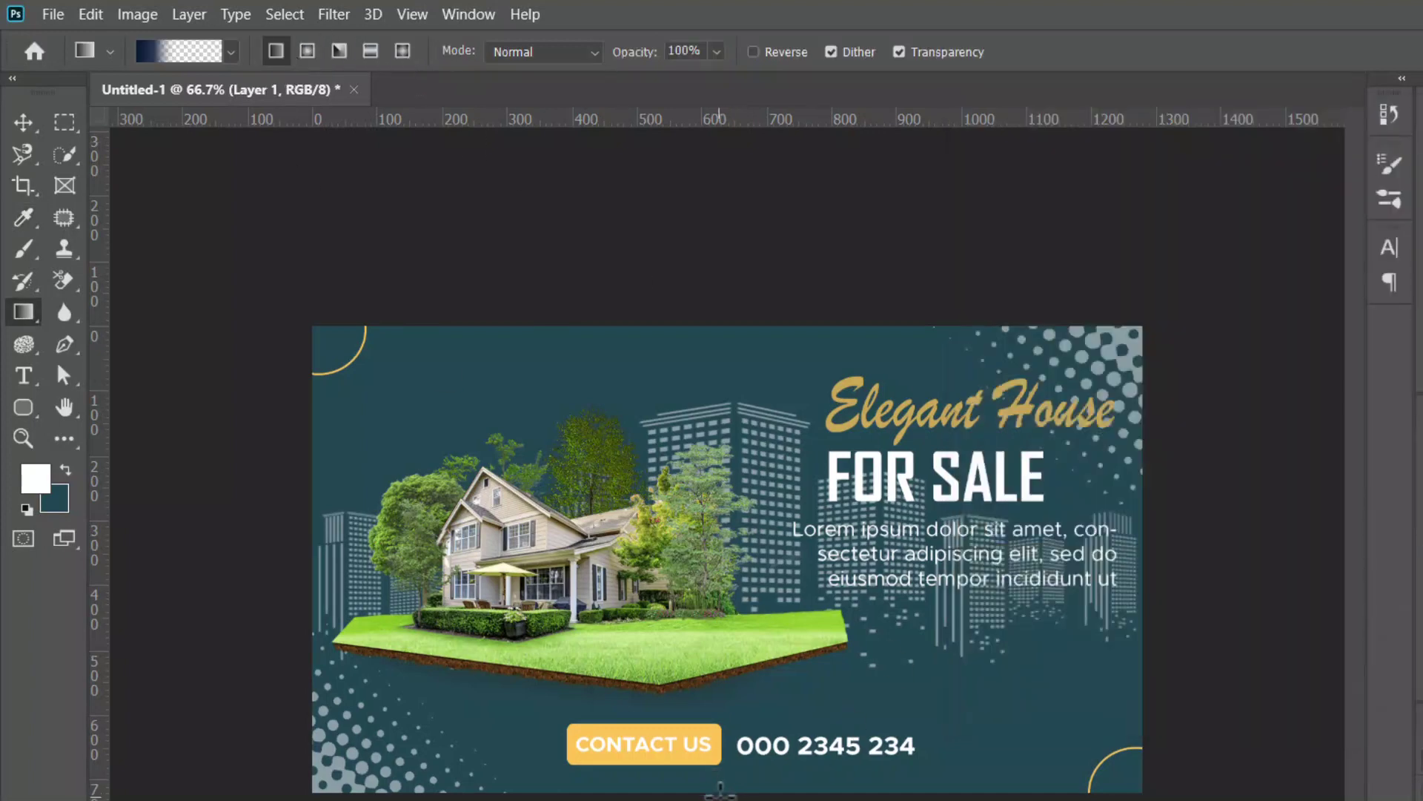
{"action": "left_click_drag", "start_coordinate": [750, 263], "coordinate": [754, 245]}
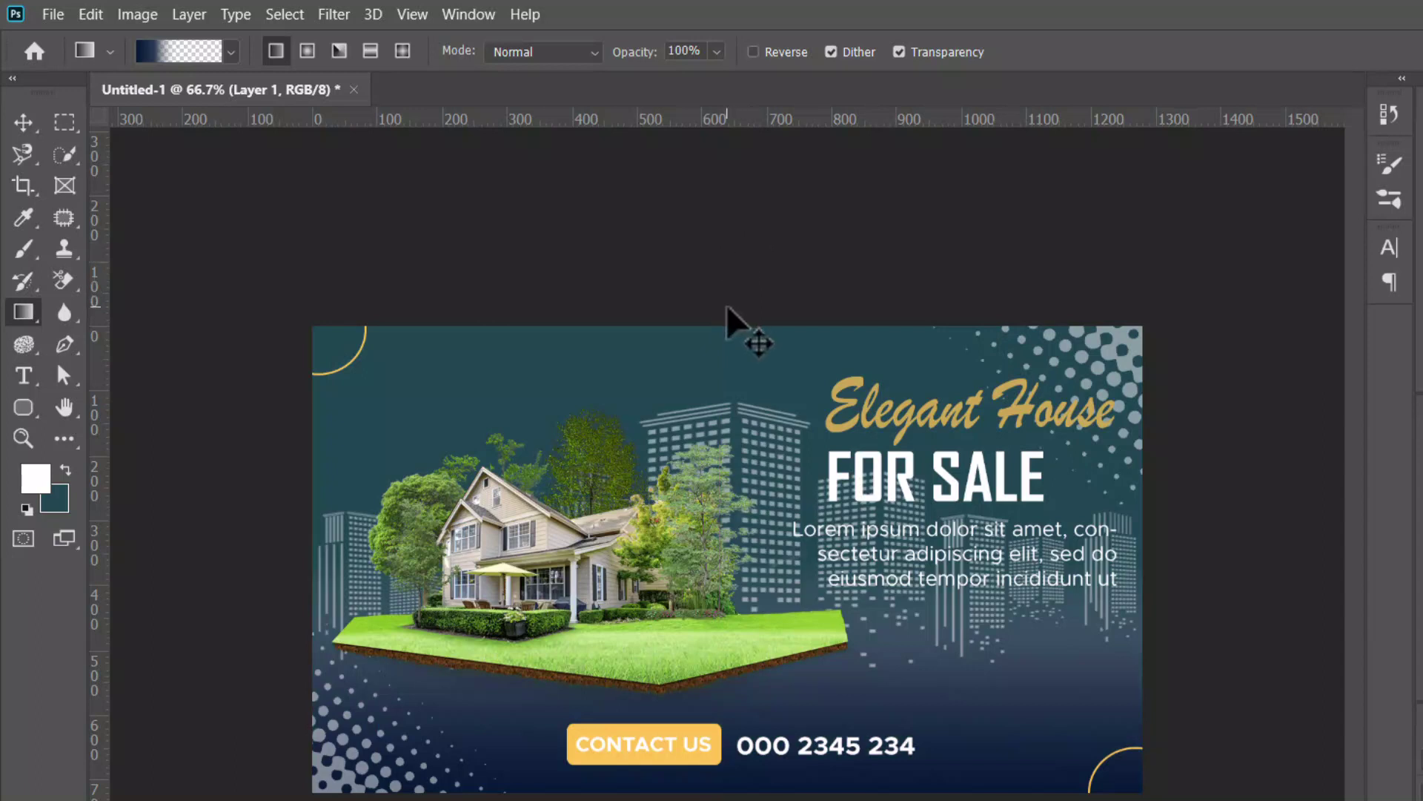
{"action": "key", "text": "ctrl+z"}
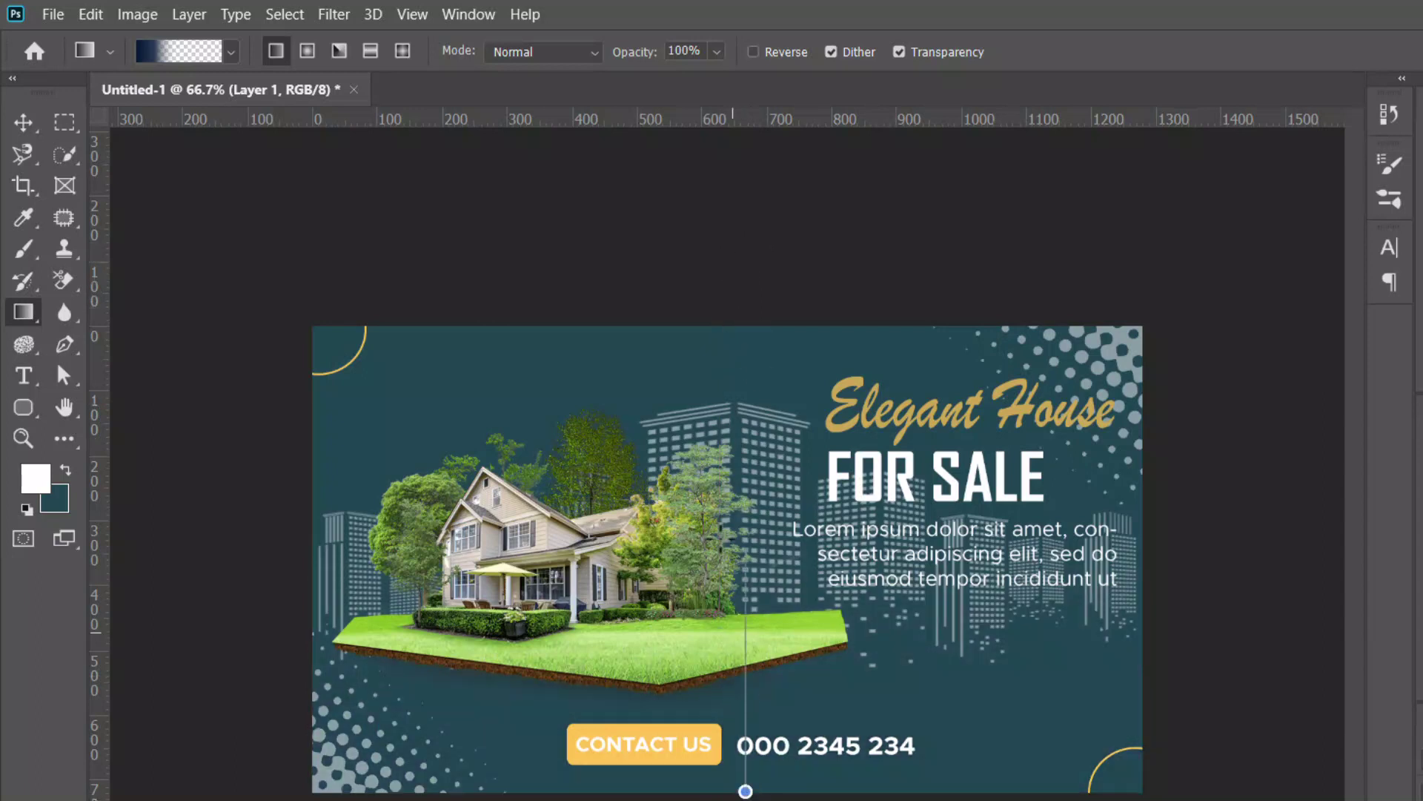
{"action": "left_click_drag", "start_coordinate": [762, 146], "coordinate": [767, 133]}
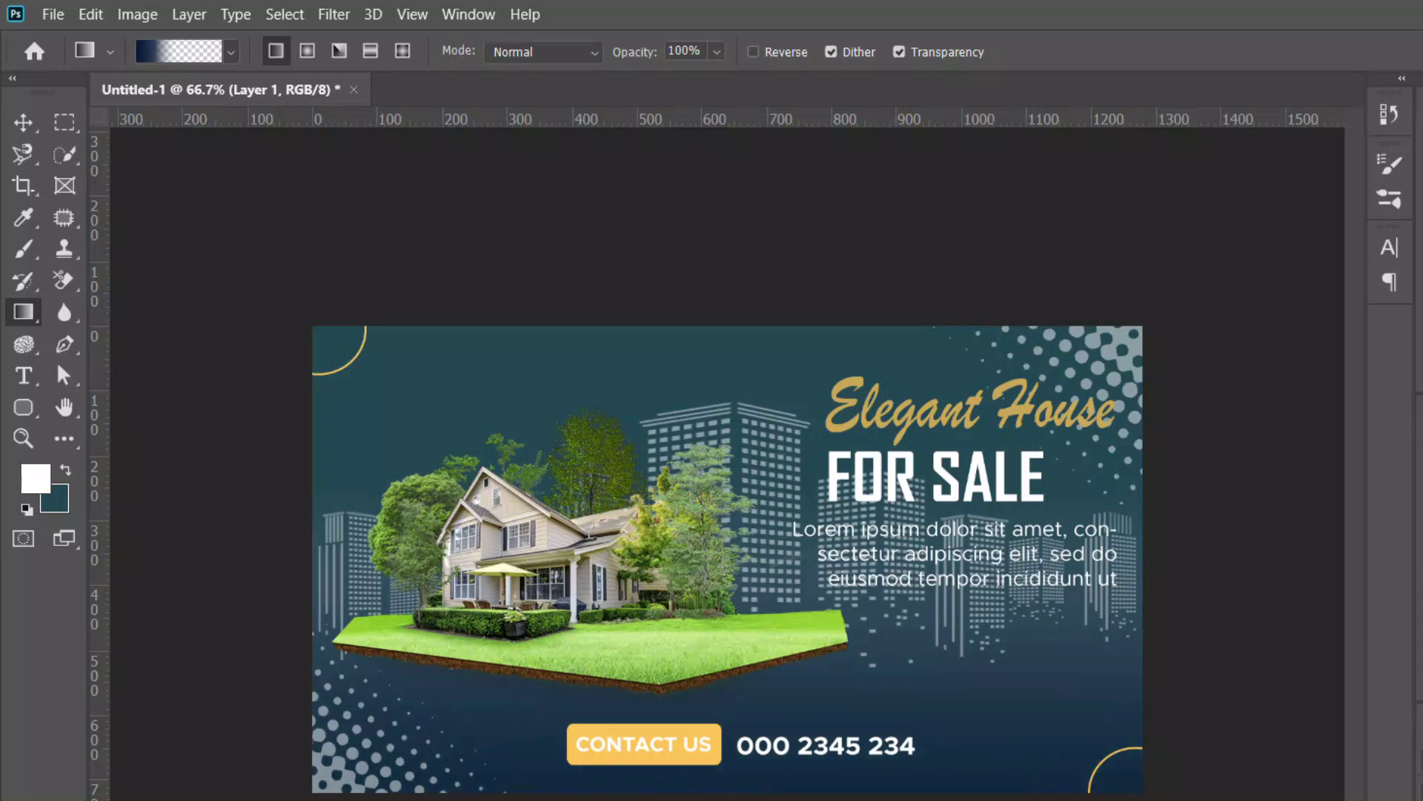
Enable Auto-Select, then darken the gradient's navy starting colour further
{"action": "left_click", "coordinate": [16, 128]}
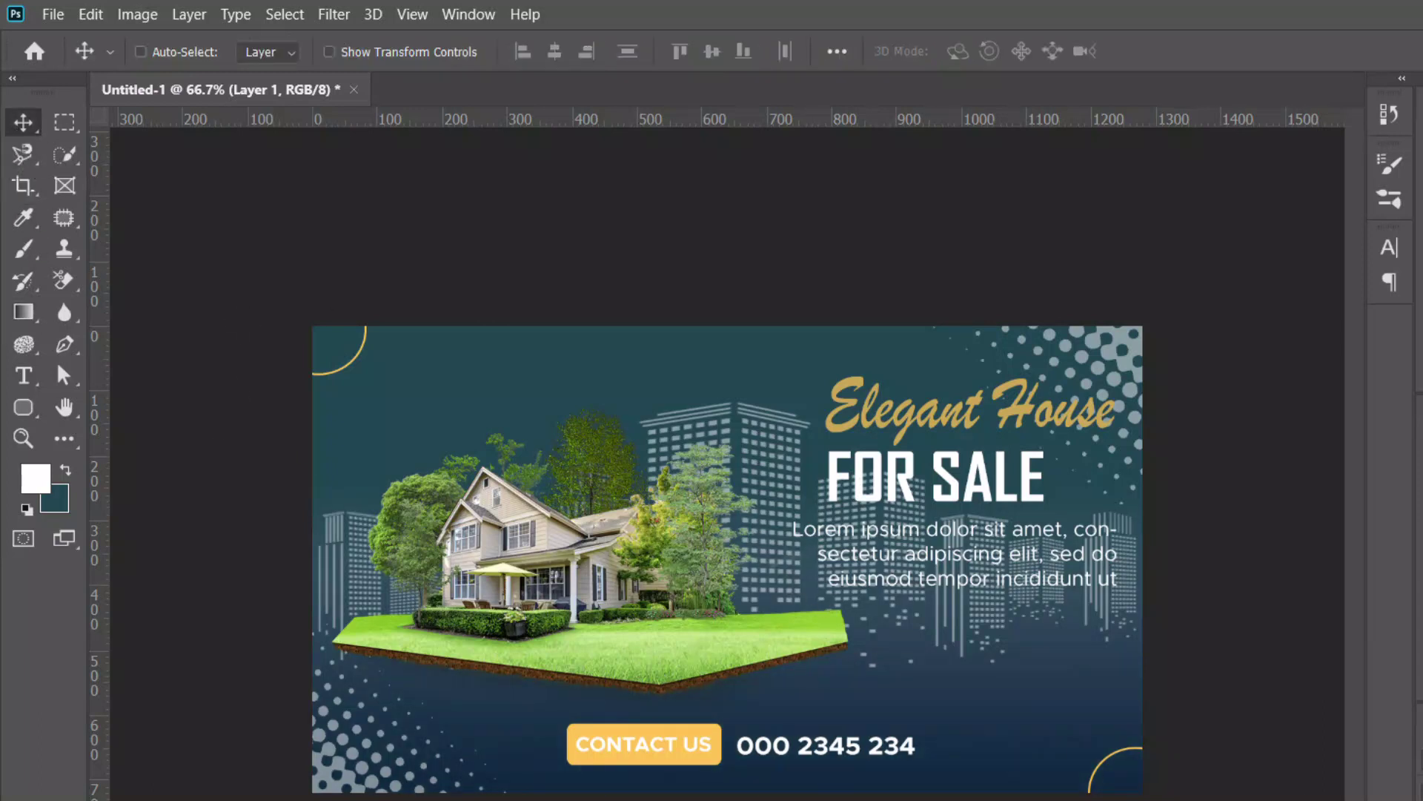
{"action": "left_click", "coordinate": [141, 51]}
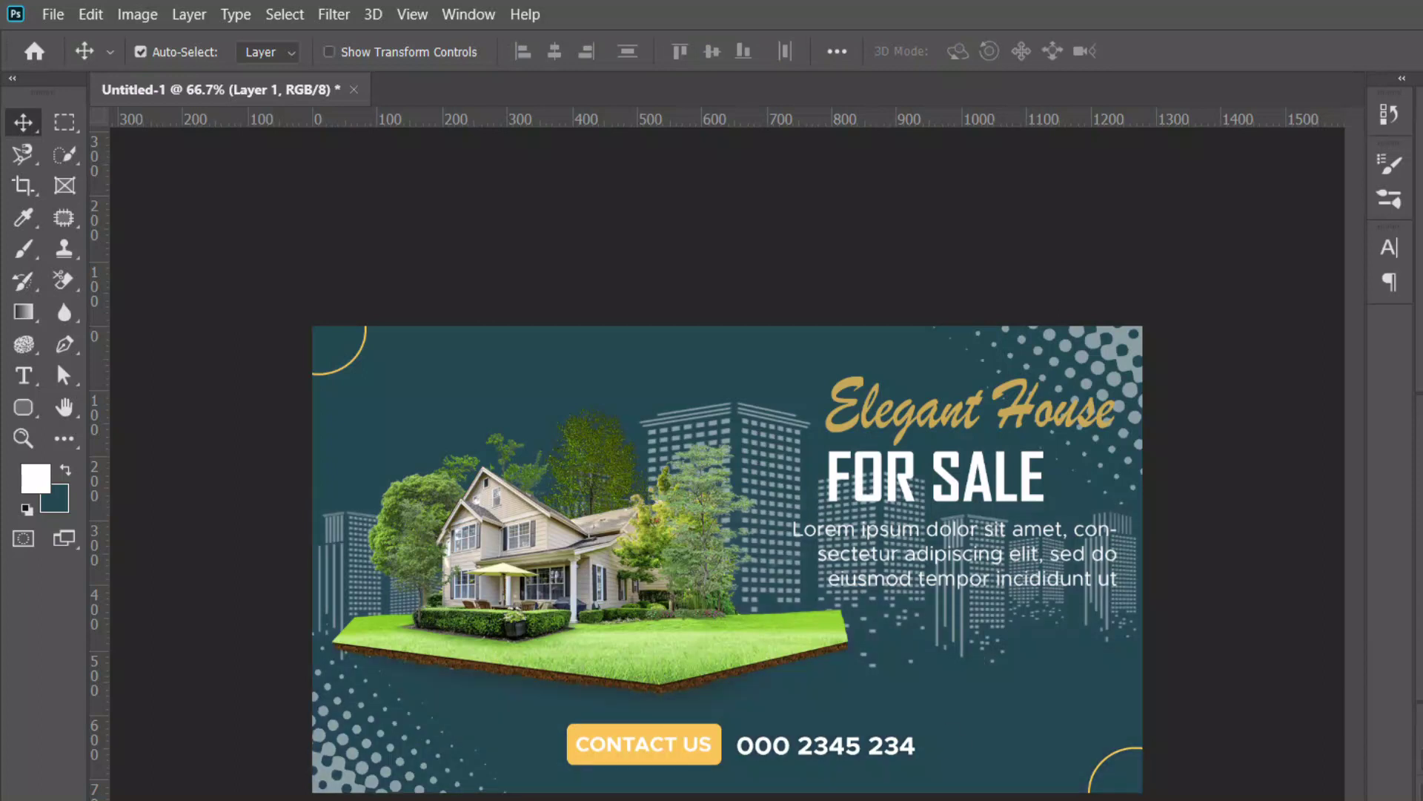
{"action": "left_click", "coordinate": [24, 311]}
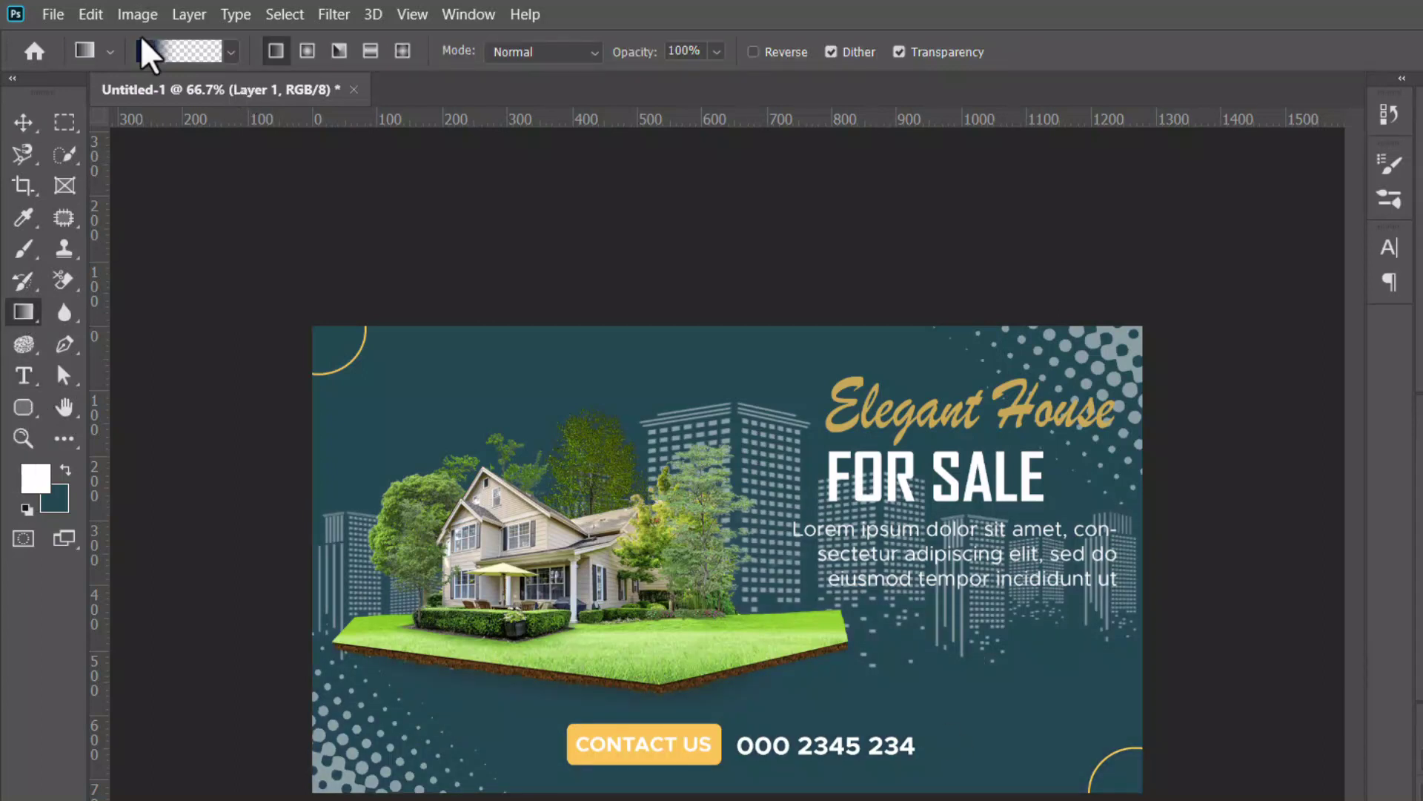
{"action": "left_click", "coordinate": [178, 52]}
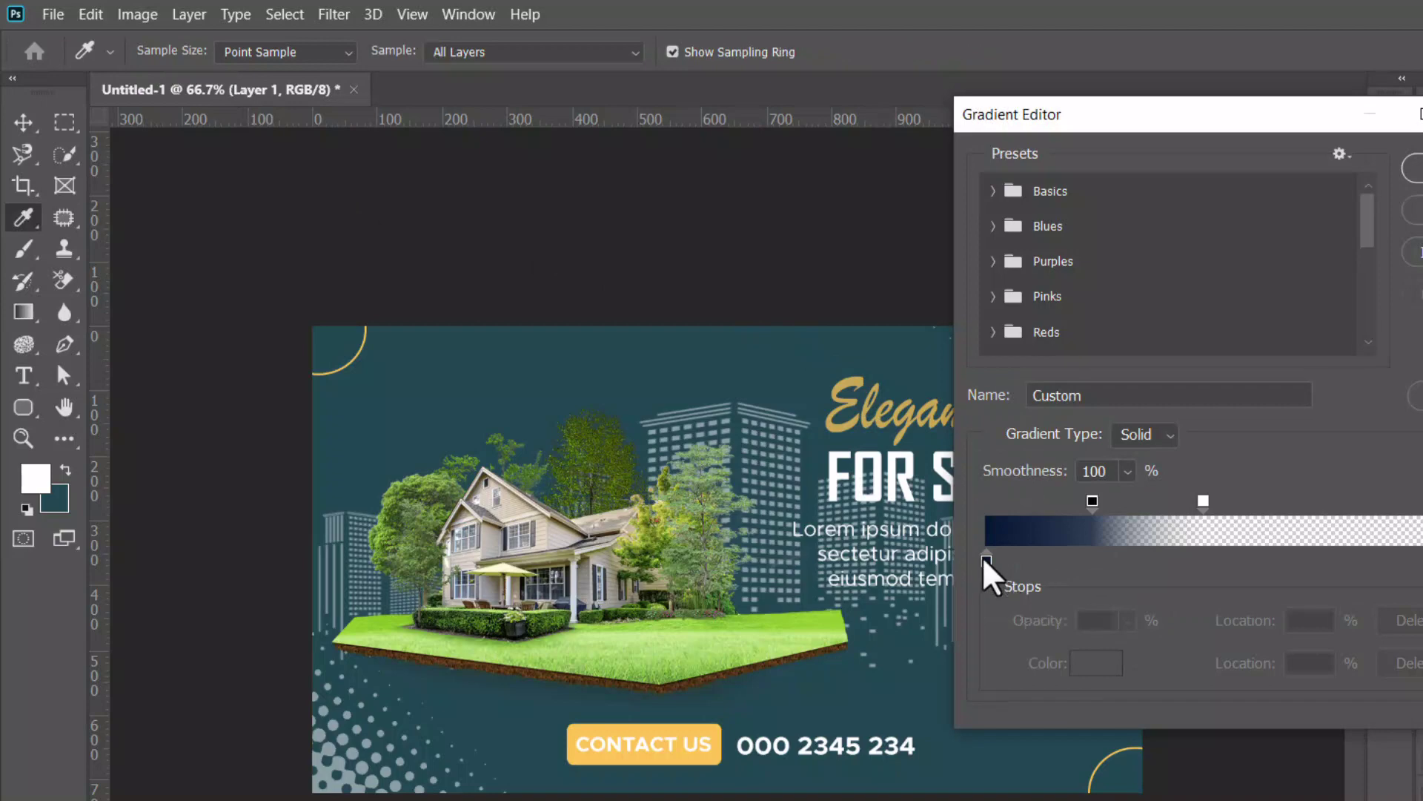
{"action": "left_click", "coordinate": [986, 561]}
{"action": "left_click", "coordinate": [1094, 659]}
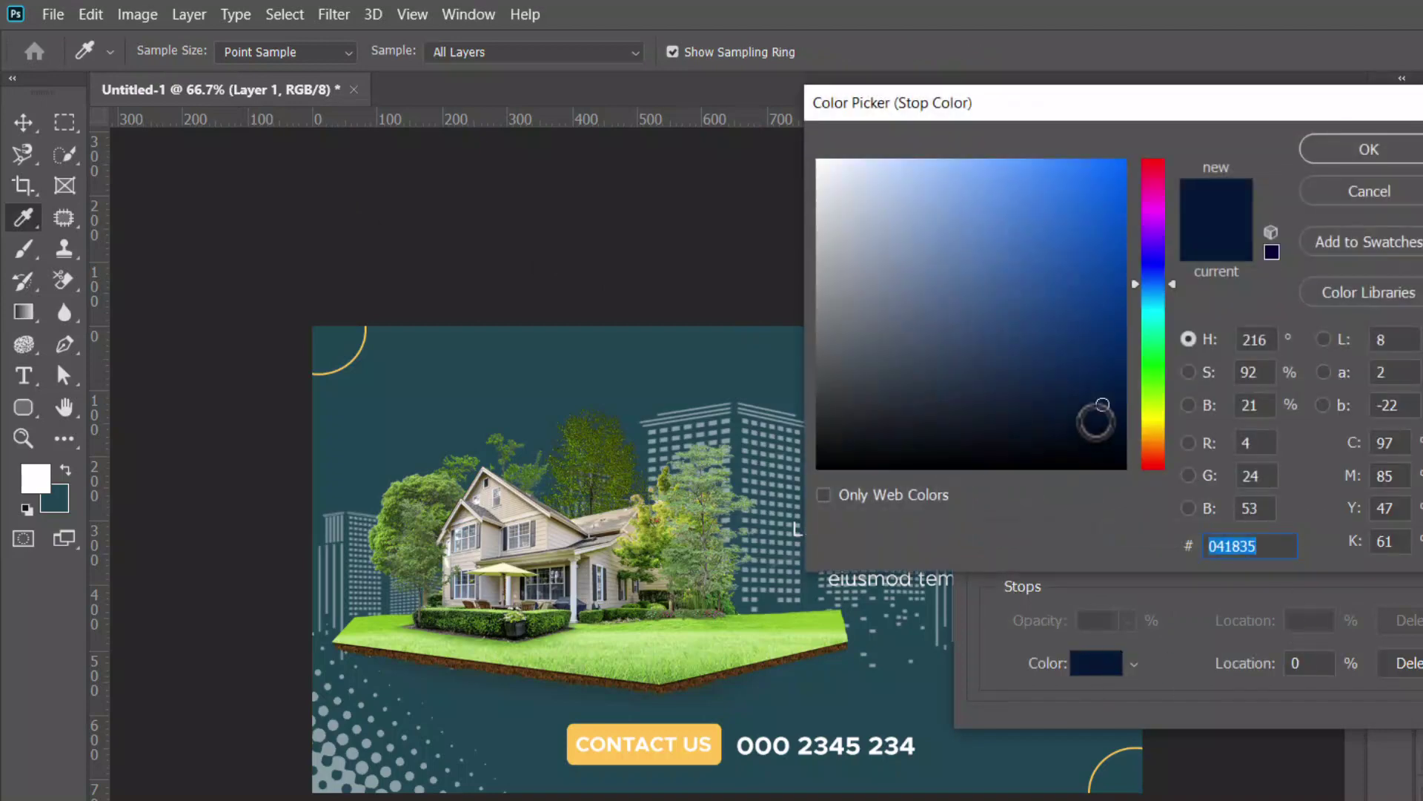
{"action": "left_click", "coordinate": [1115, 433]}
{"action": "left_click", "coordinate": [1375, 157]}
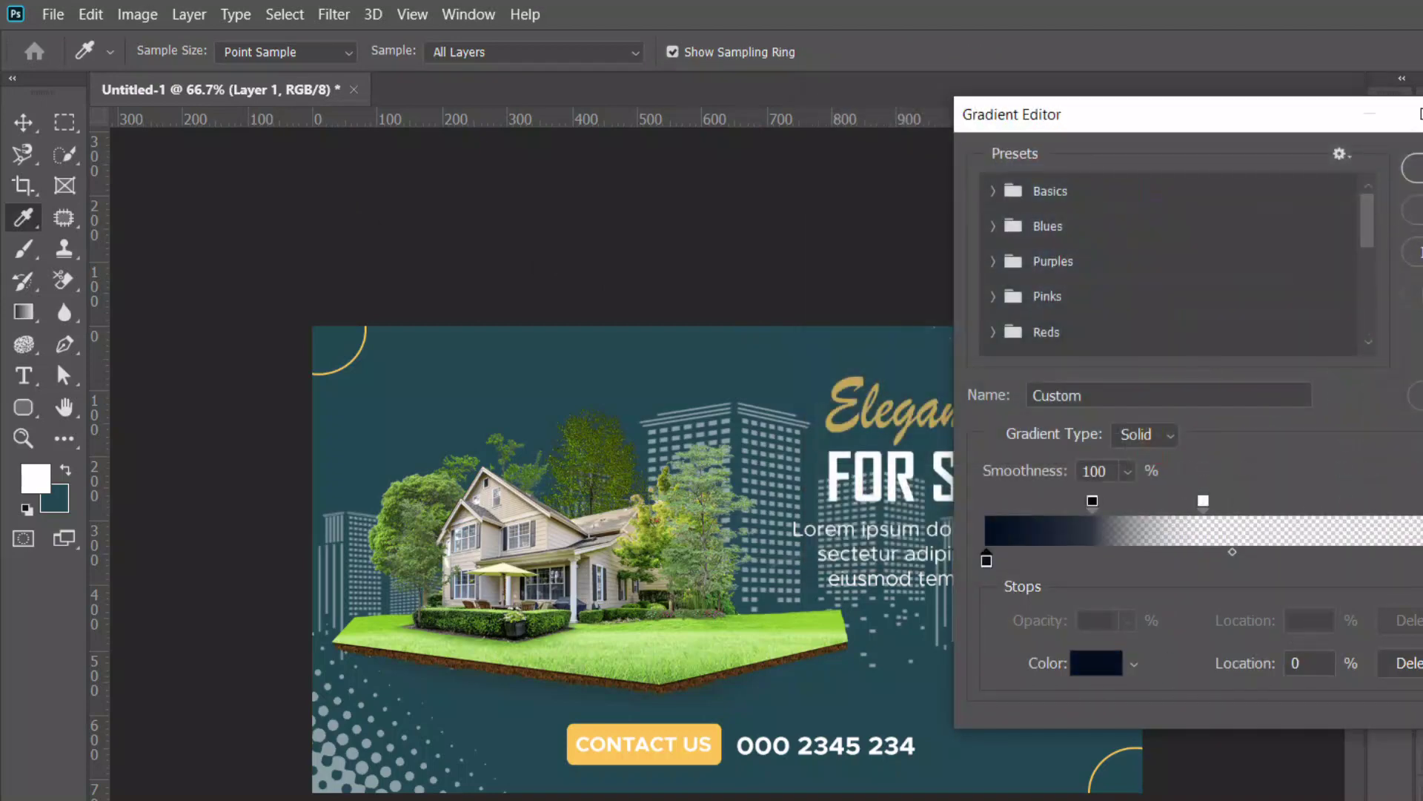
{"action": "key", "text": "Return"}
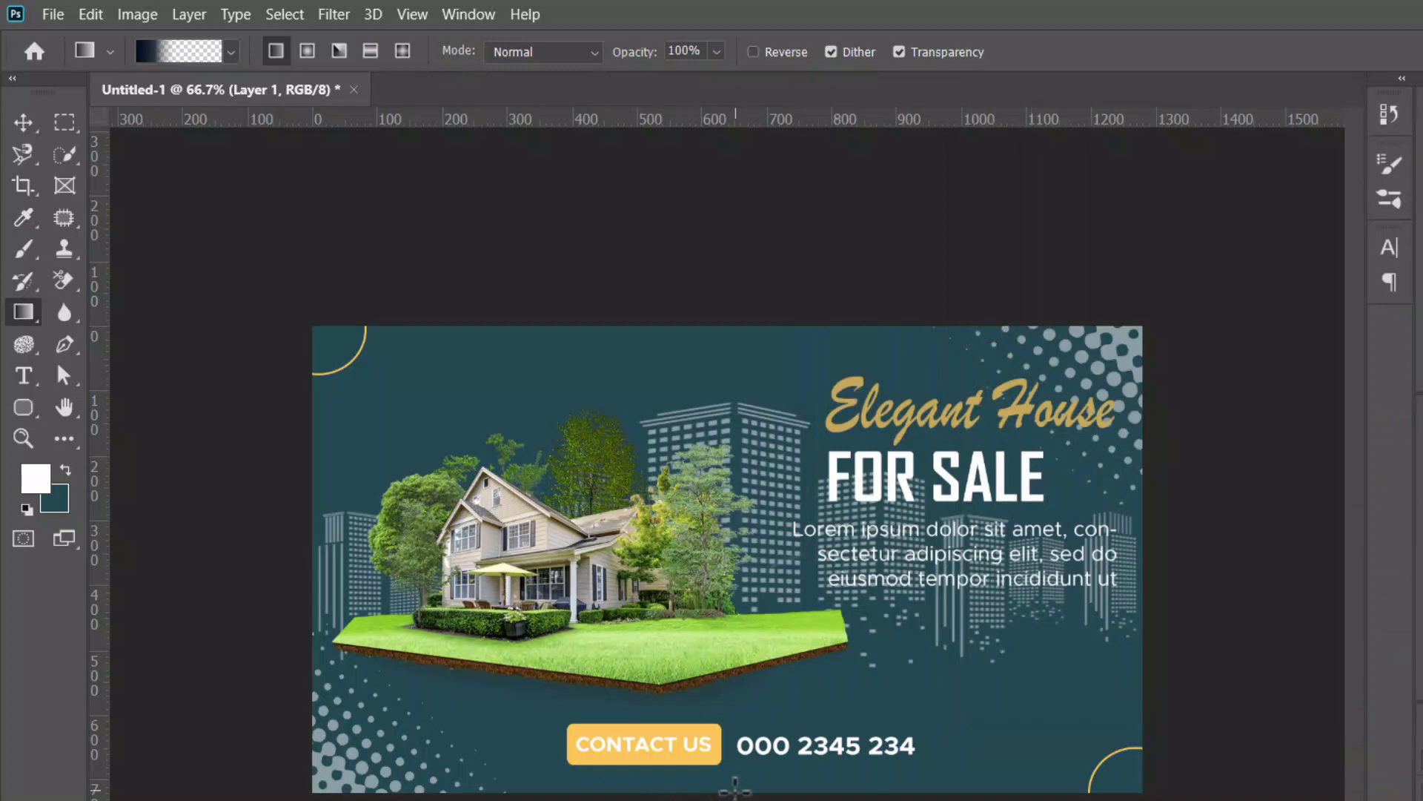
Redraw the darker navy gradient from the bottom edge and set layer opacity to 60%
{"action": "left_click_drag", "start_coordinate": [735, 790], "coordinate": [739, 204]}
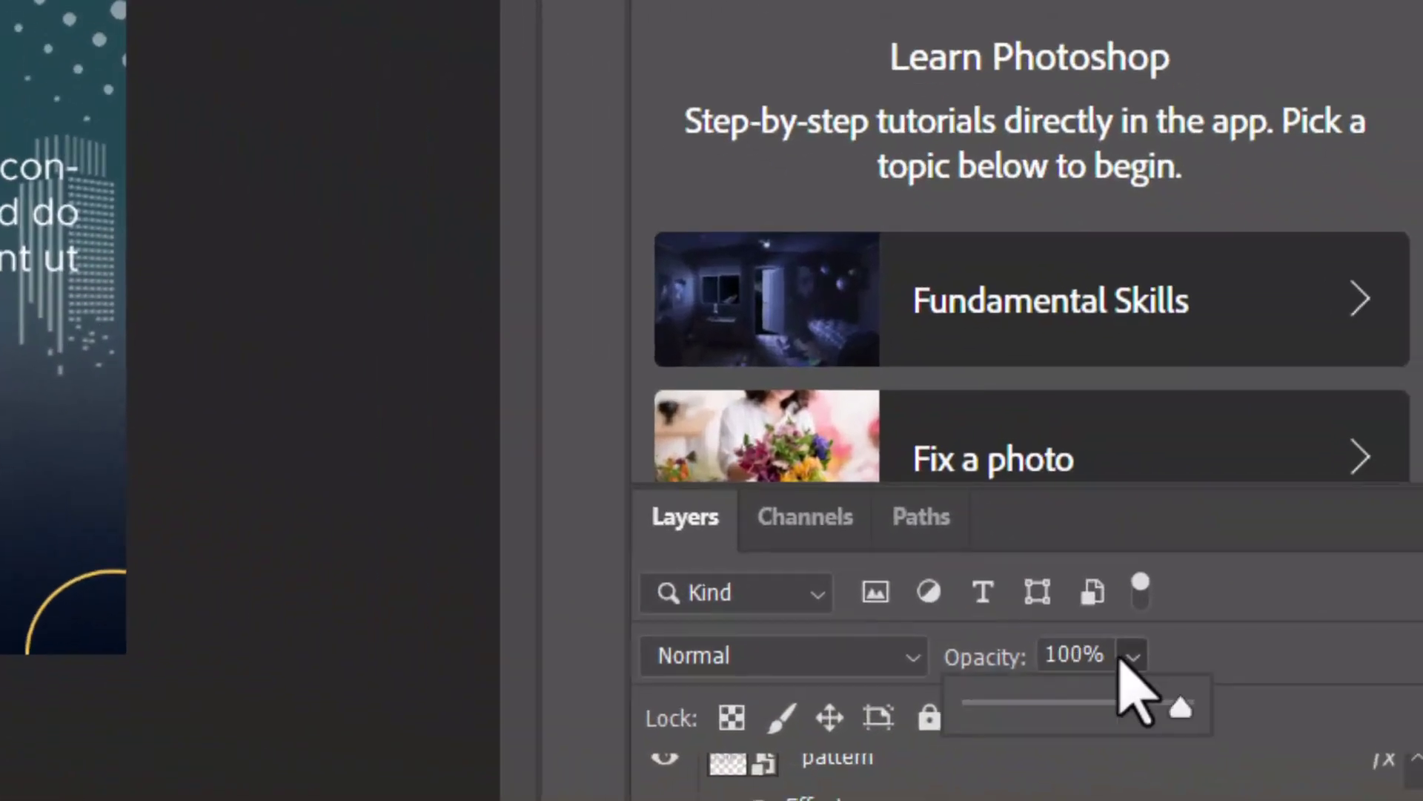
{"action": "left_click_drag", "start_coordinate": [1119, 662], "coordinate": [1106, 704]}
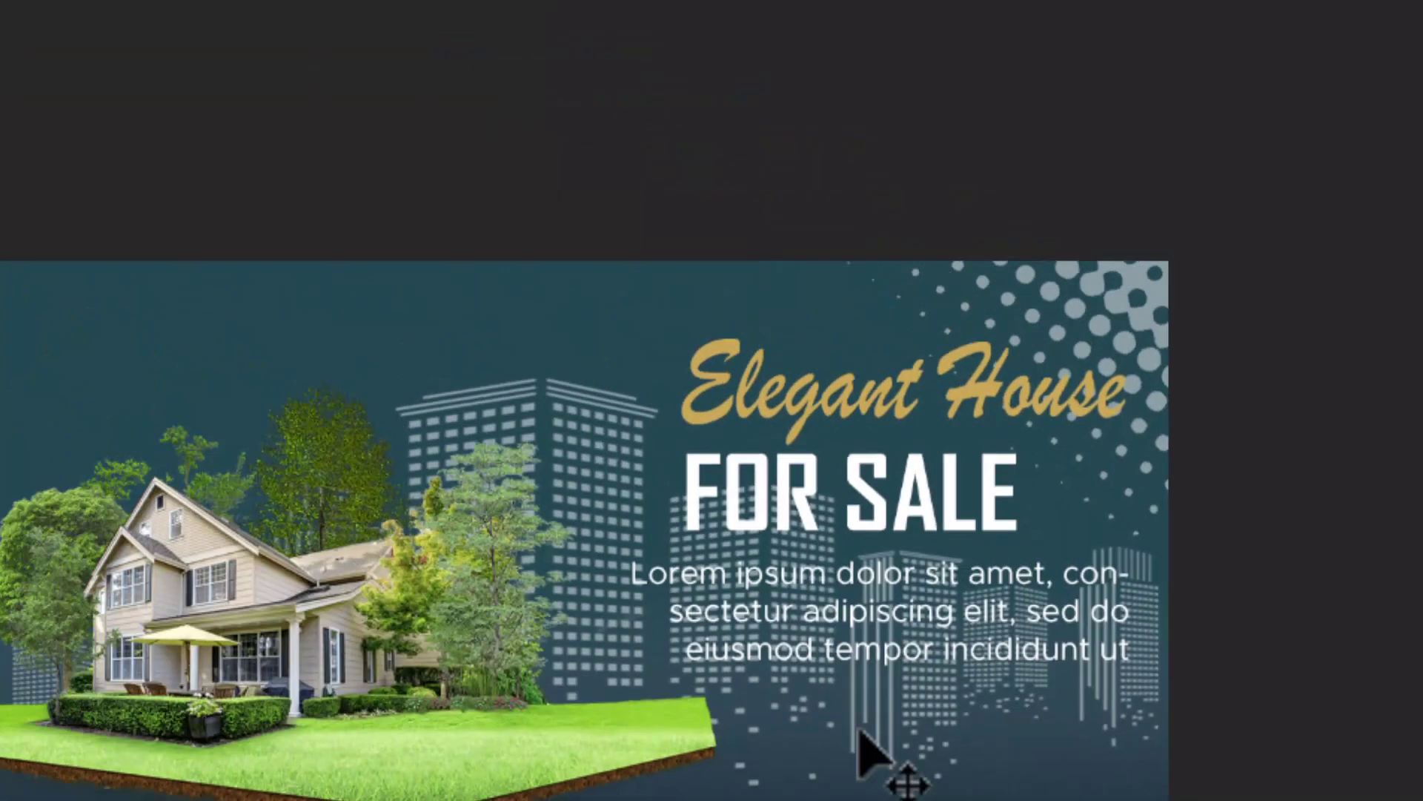
{"action": "left_click", "coordinate": [34, 576]}
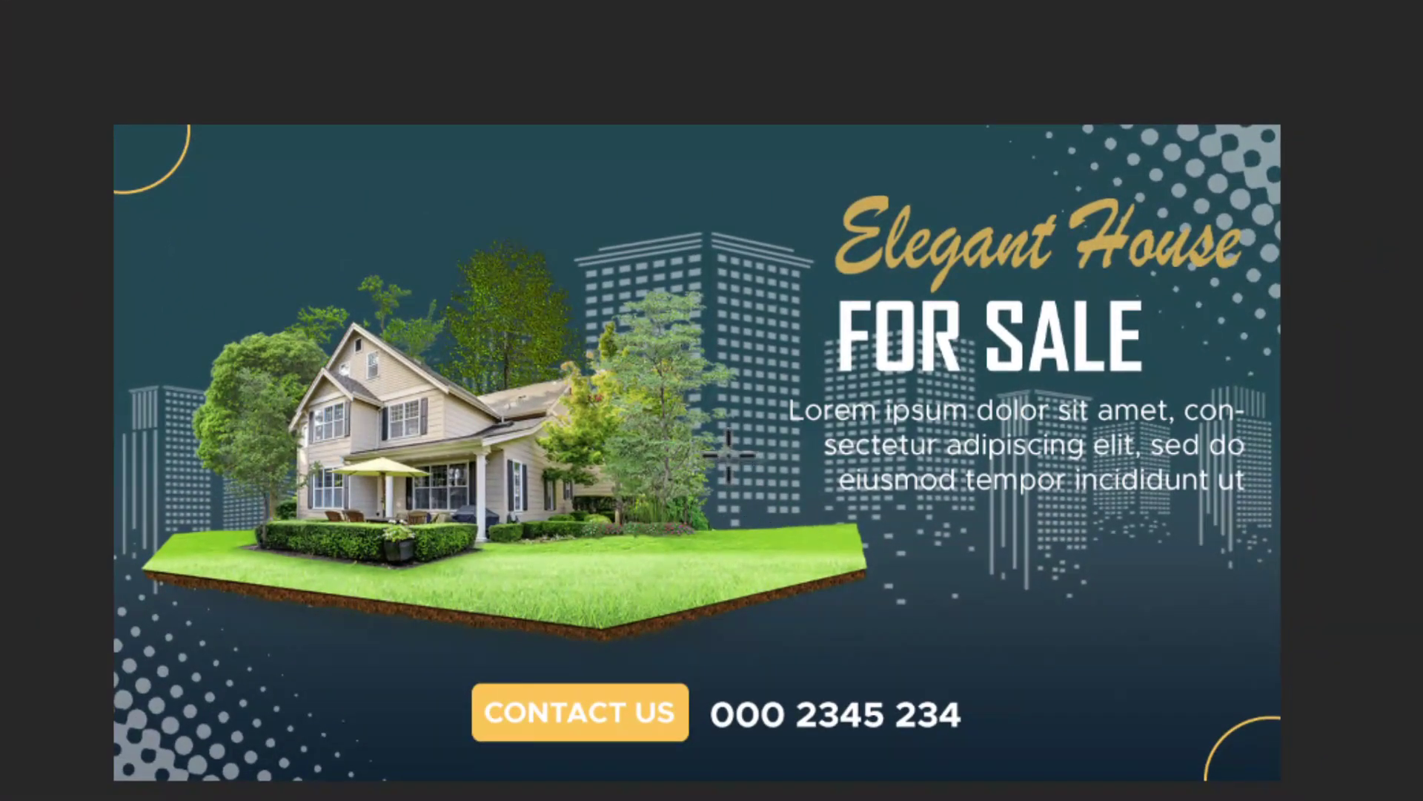
Draw a roughly 195 px circle by the lawn, fill it solid yellow, and stack Ellipse 2 above the house layer
{"action": "mouse_move", "coordinate": [777, 482]}
{"action": "left_mouse_down"}
{"action": "mouse_move", "coordinate": [857, 584]}
{"action": "mouse_move", "coordinate": [821, 612]}
{"action": "left_mouse_up"}
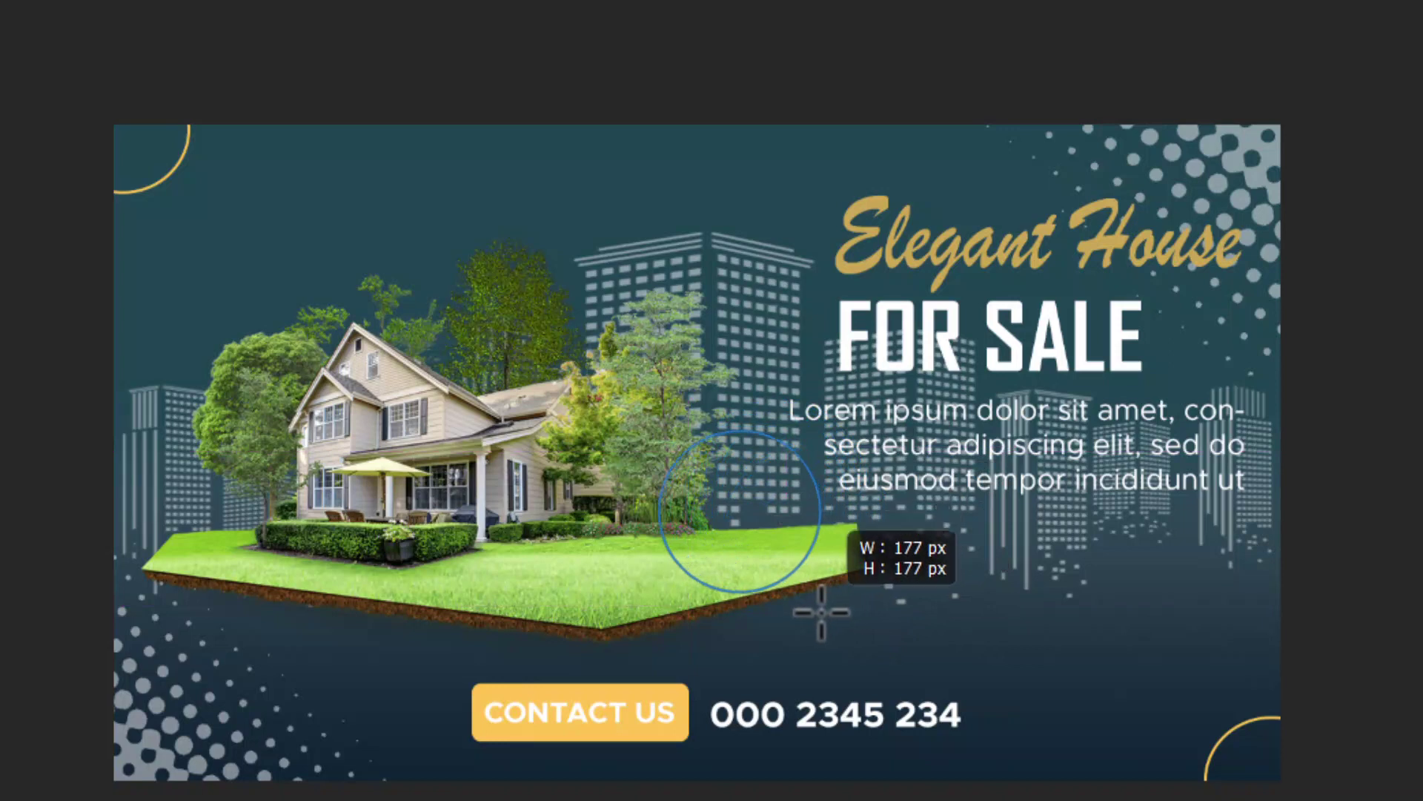
{"action": "left_click_drag", "start_coordinate": [821, 613], "coordinate": [834, 591]}
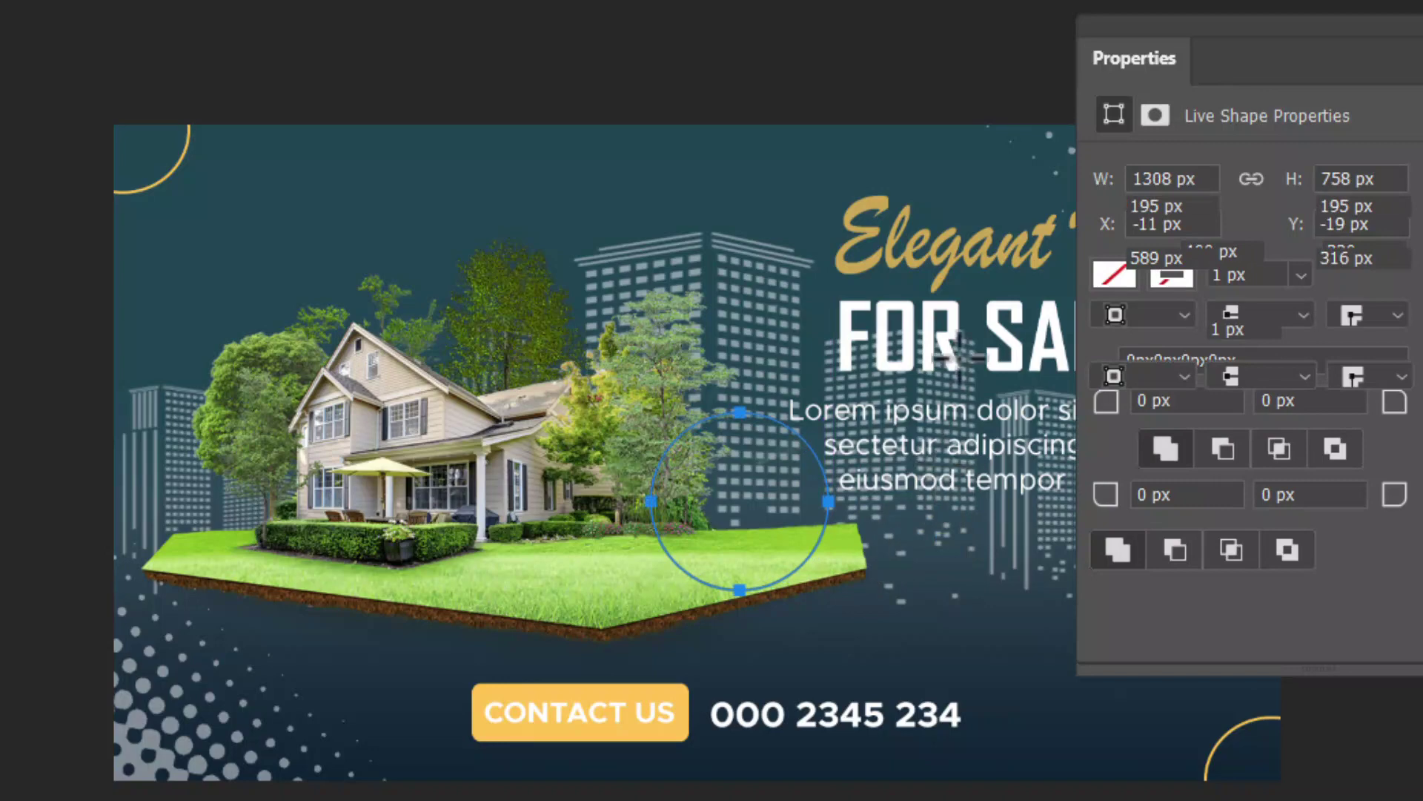
{"action": "left_click", "coordinate": [208, 39]}
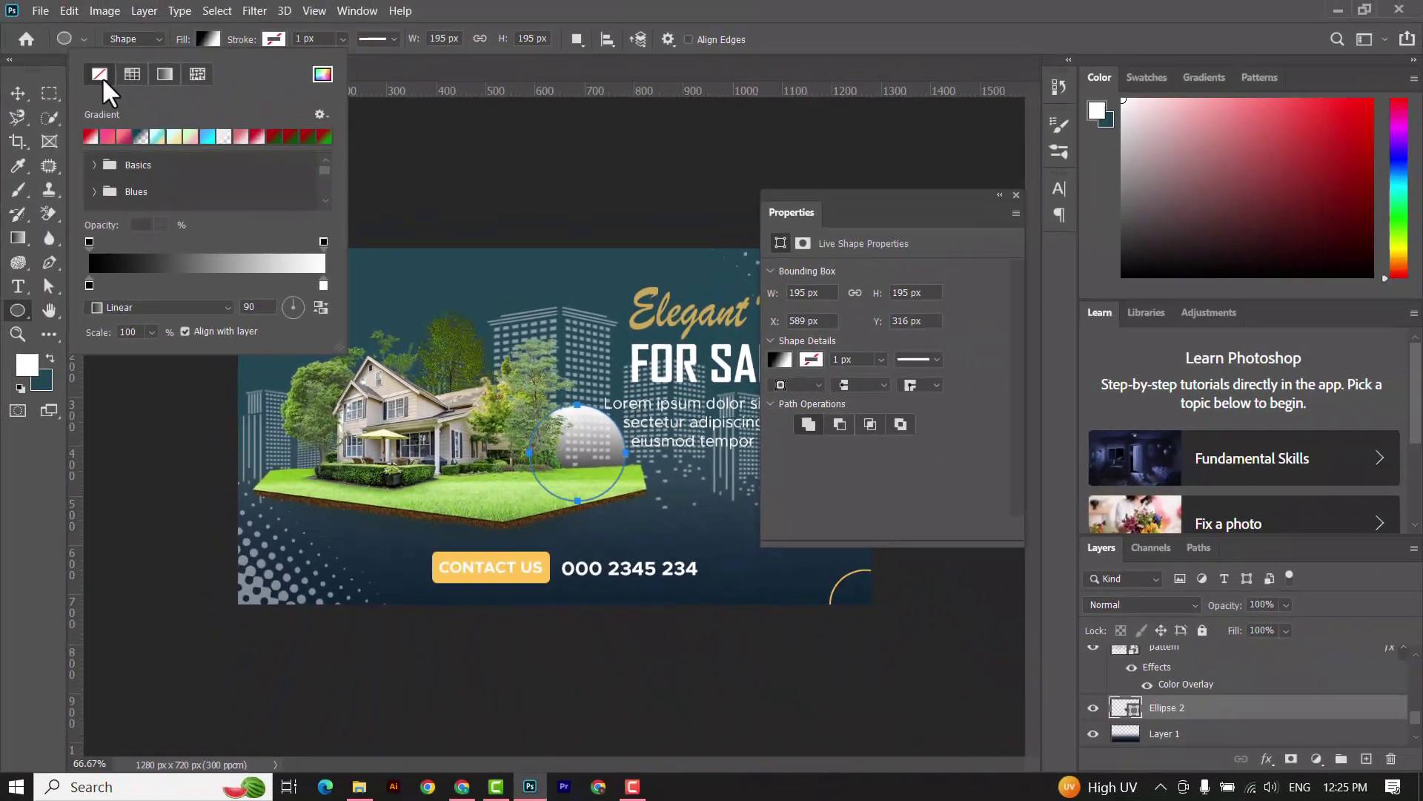
{"action": "left_click", "coordinate": [101, 72]}
{"action": "left_click", "coordinate": [141, 136]}
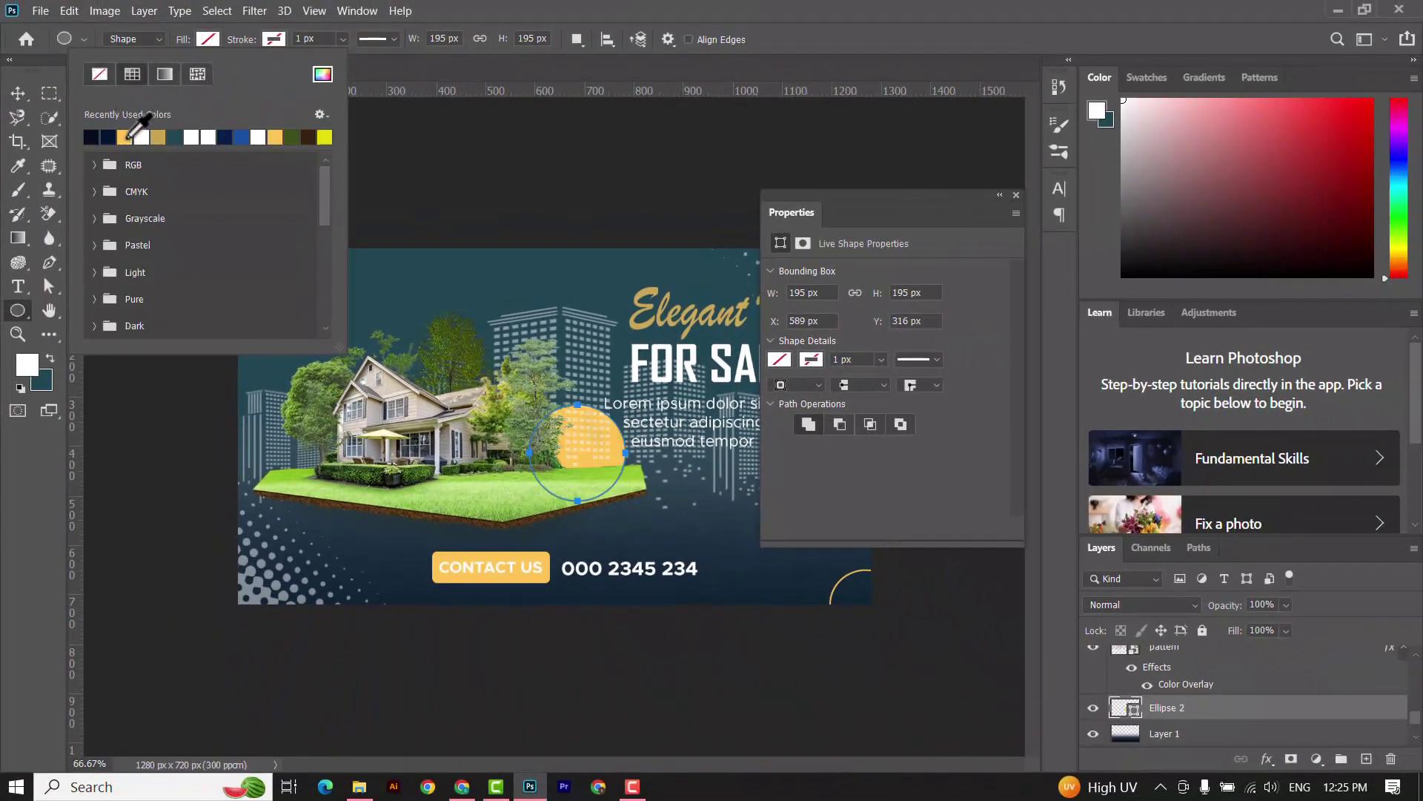
{"action": "left_click", "coordinate": [18, 94]}
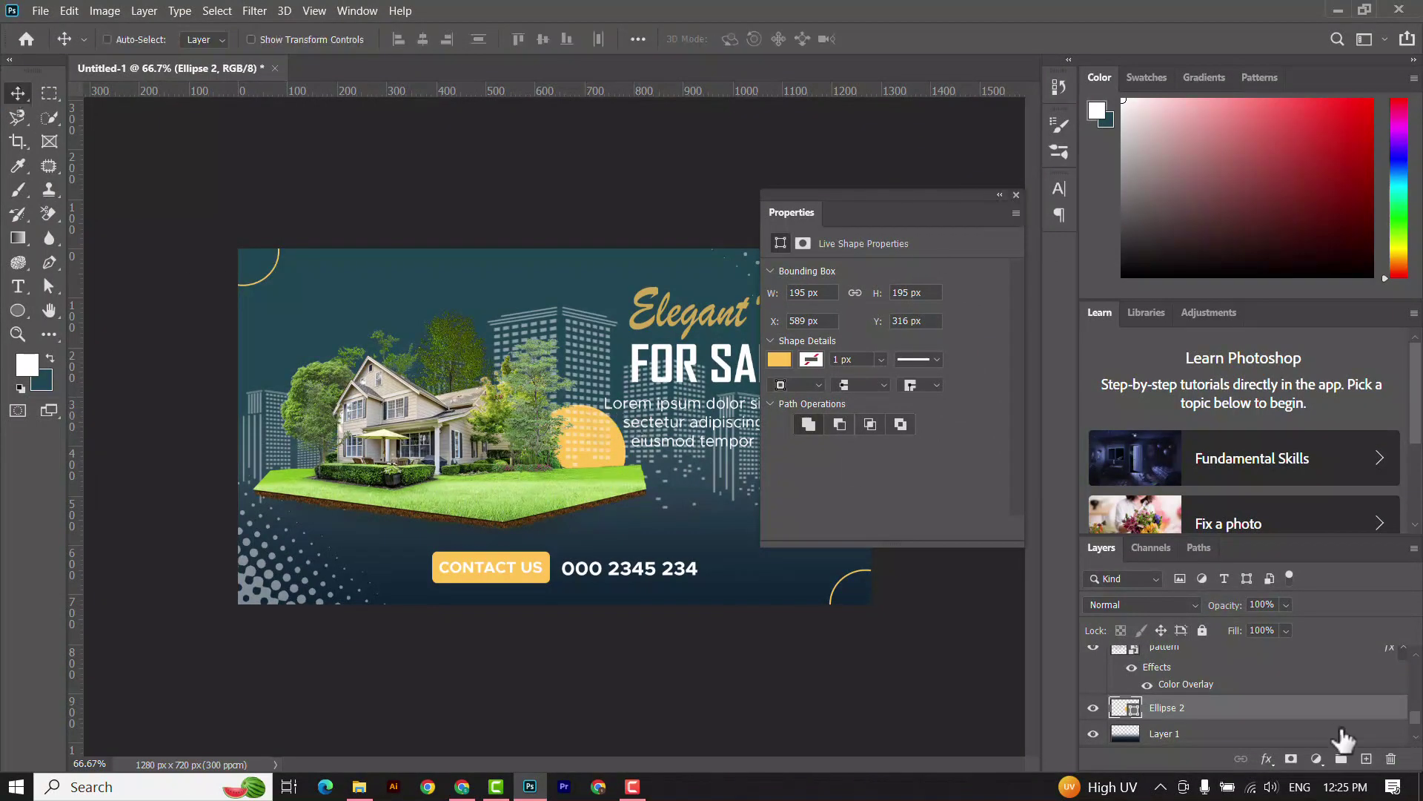
{"action": "mouse_move", "coordinate": [1344, 739]}
{"action": "left_mouse_down"}
{"action": "mouse_move", "coordinate": [1253, 729]}
{"action": "mouse_move", "coordinate": [1222, 653]}
{"action": "left_mouse_up"}
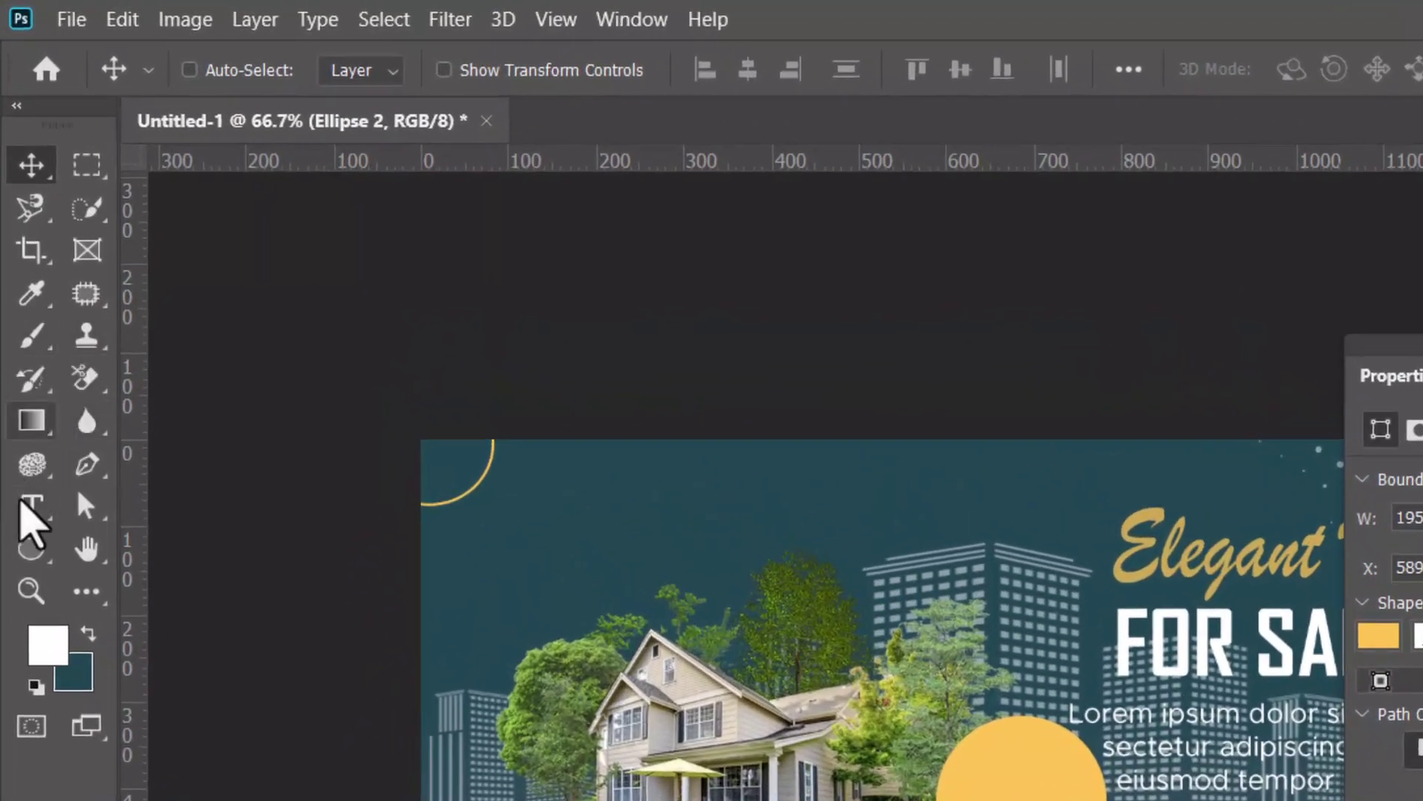
Add a text layer reading 'PRICE STARTED AT' with each word on its own line
{"action": "left_click", "coordinate": [31, 507]}
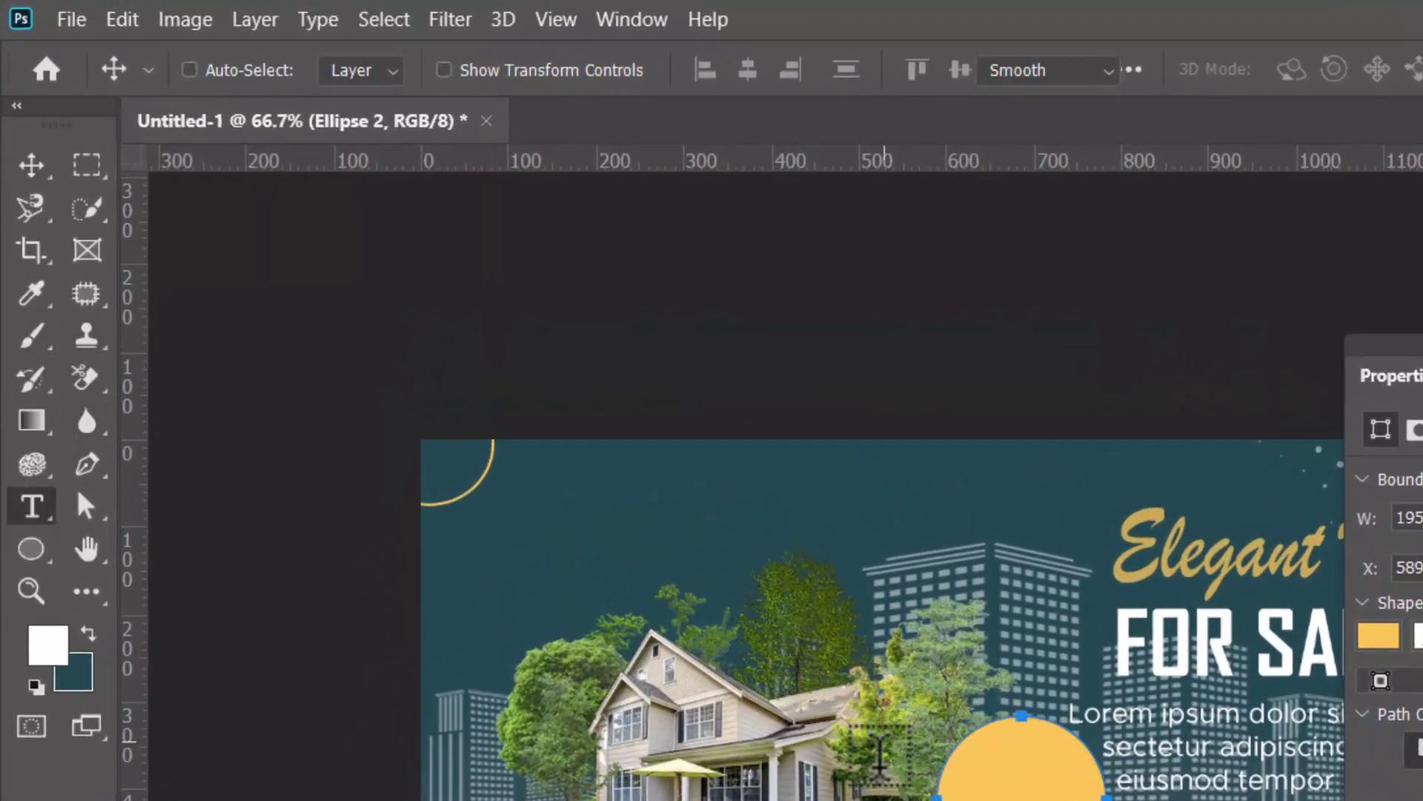
{"action": "left_click", "coordinate": [941, 582]}
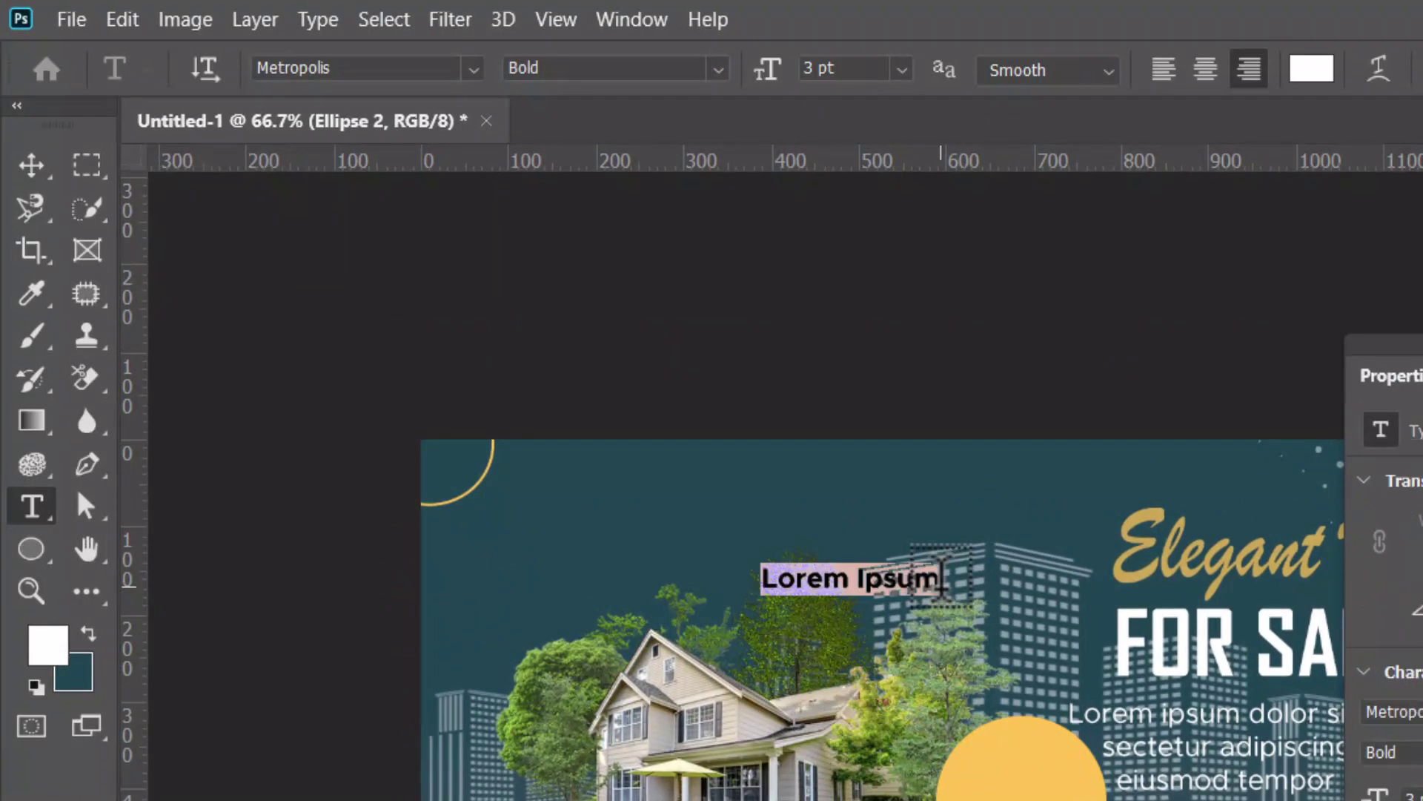
{"action": "type", "text": "PRI"}
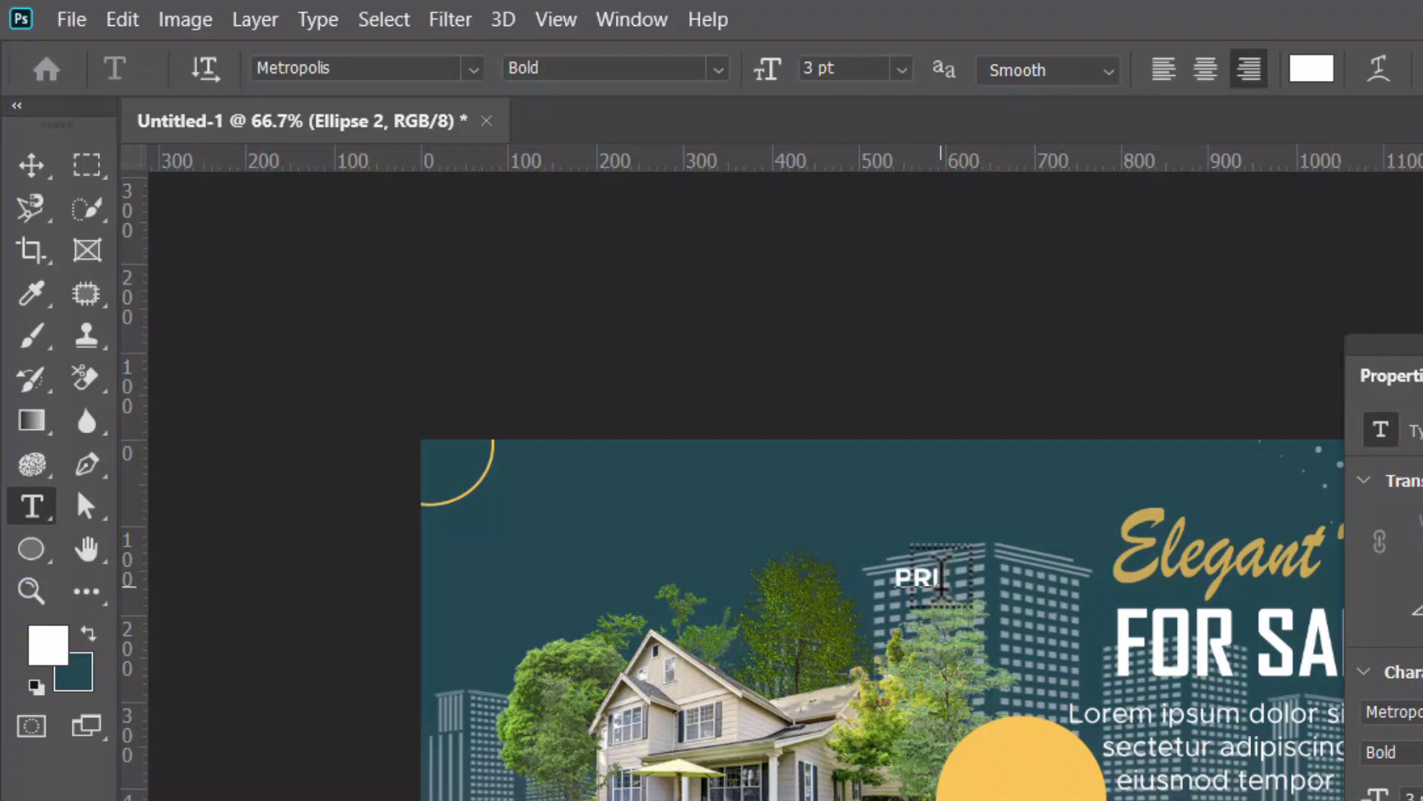
{"action": "type", "text": "CE S"}
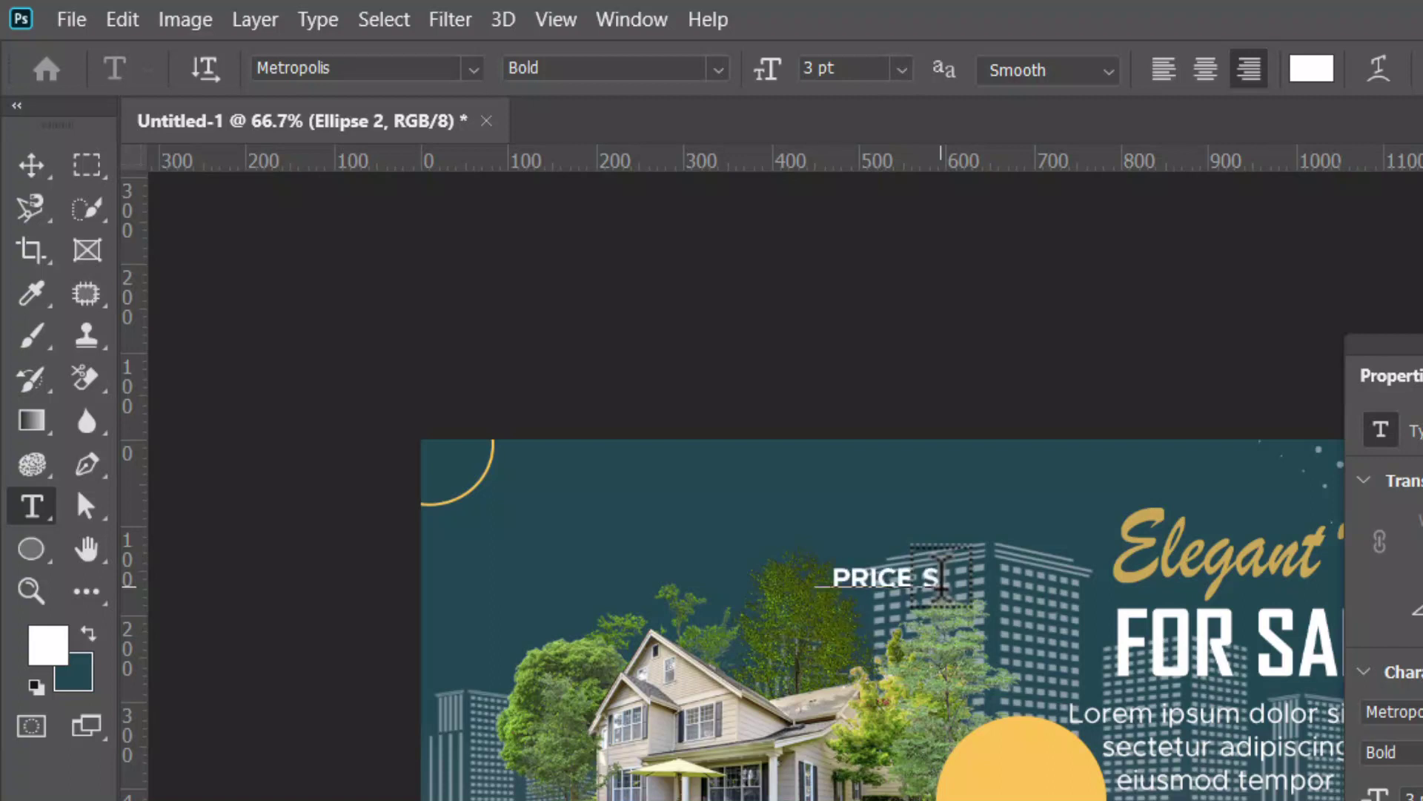
{"action": "type", "text": "TARTED"}
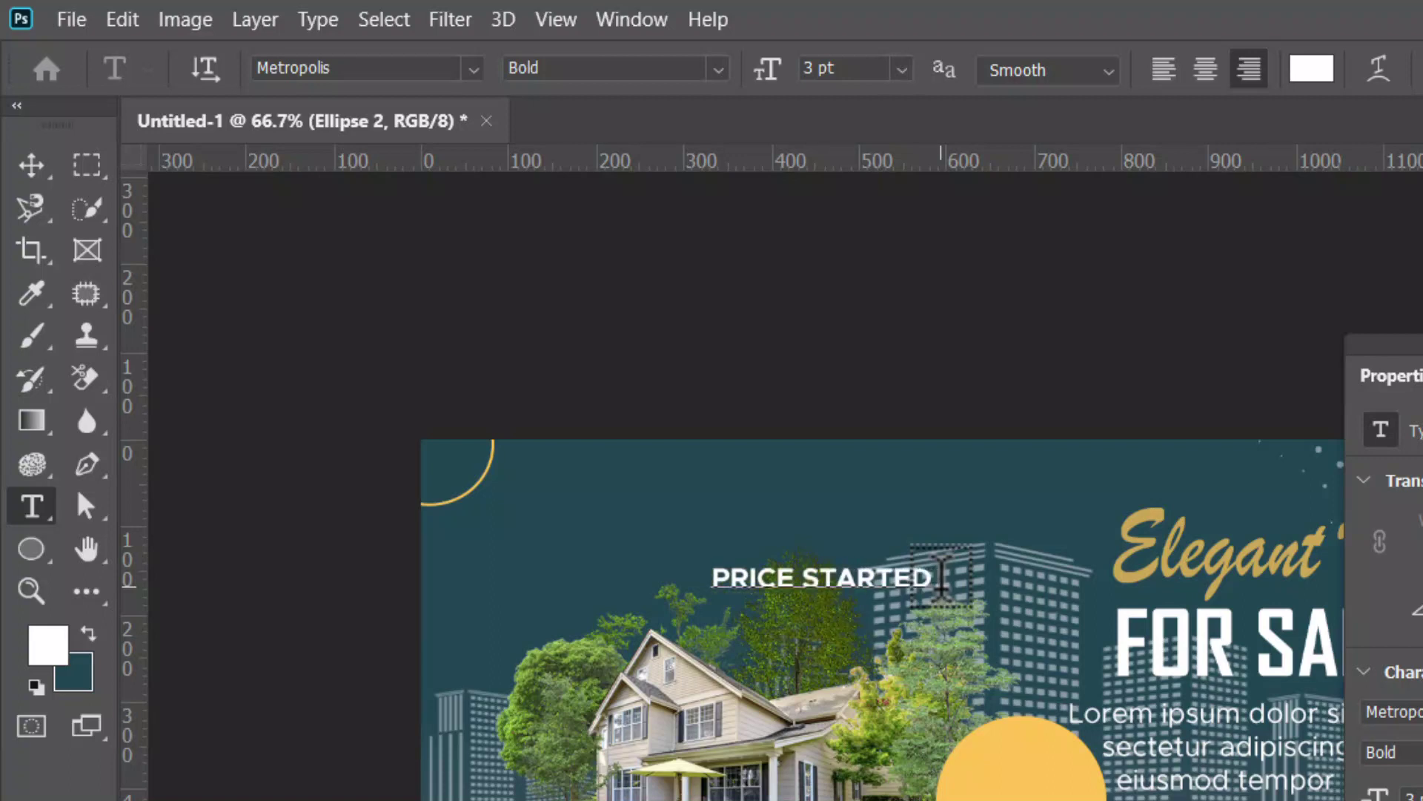
{"action": "type", "text": " AT"}
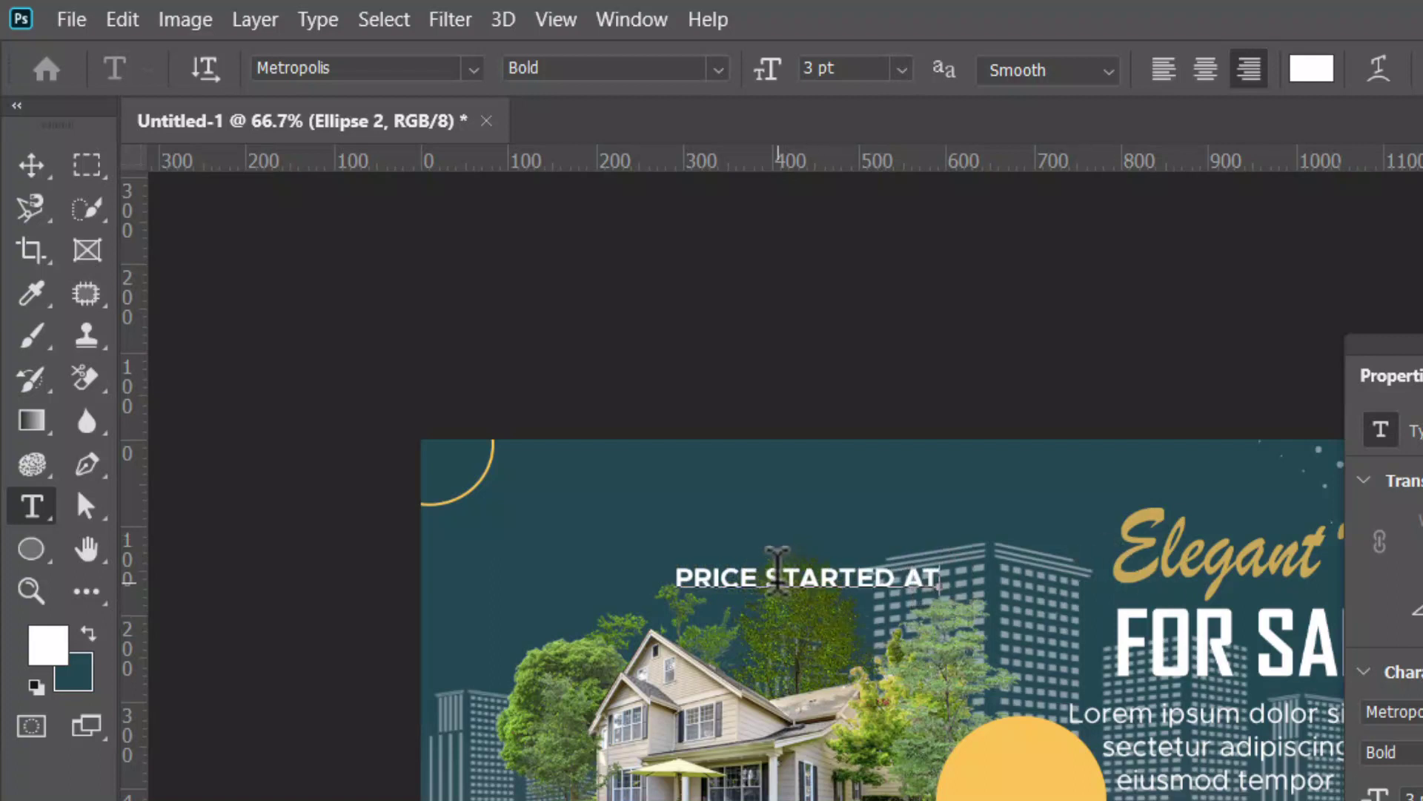
{"action": "left_click", "coordinate": [767, 577]}
{"action": "key", "text": "Return"}
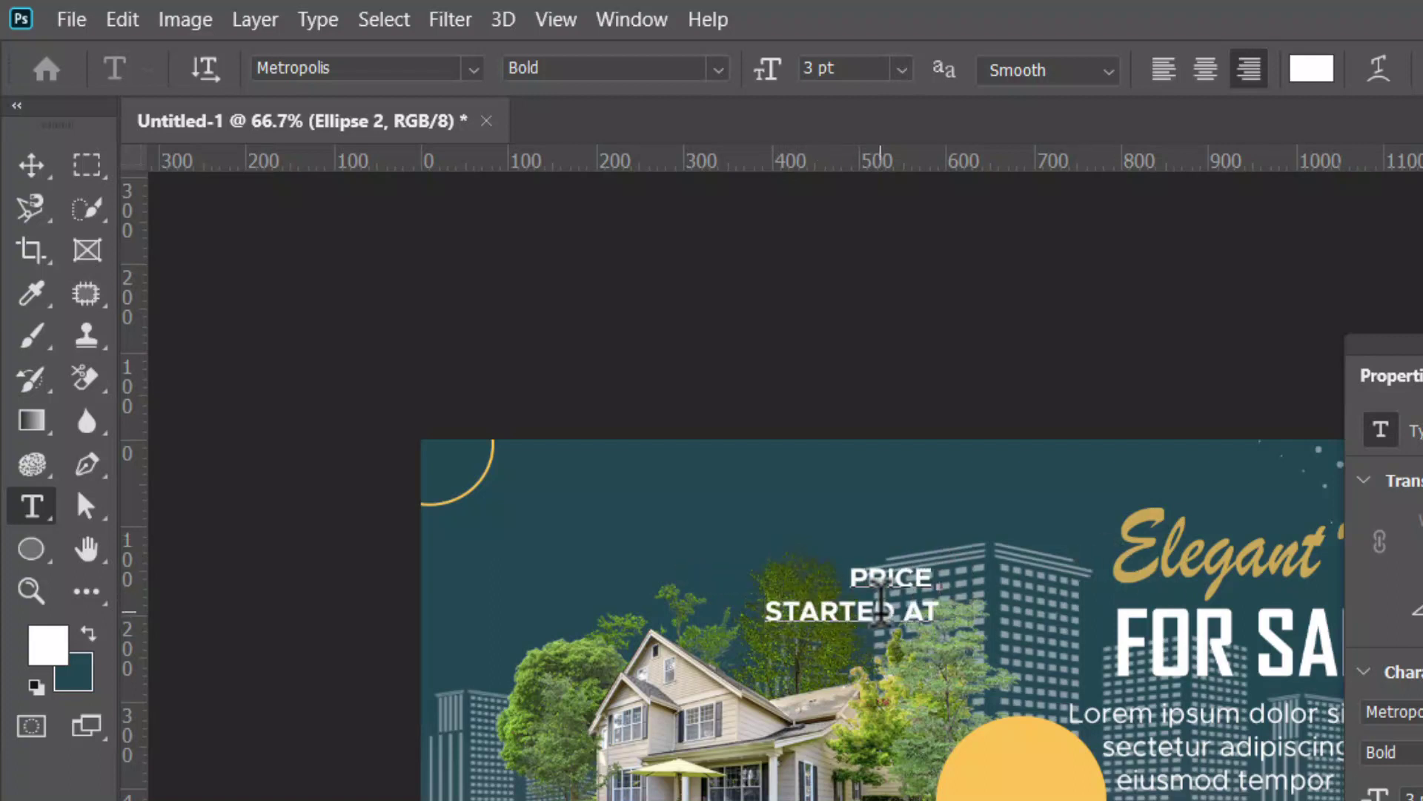
{"action": "left_click", "coordinate": [905, 611]}
{"action": "key", "text": "Return"}
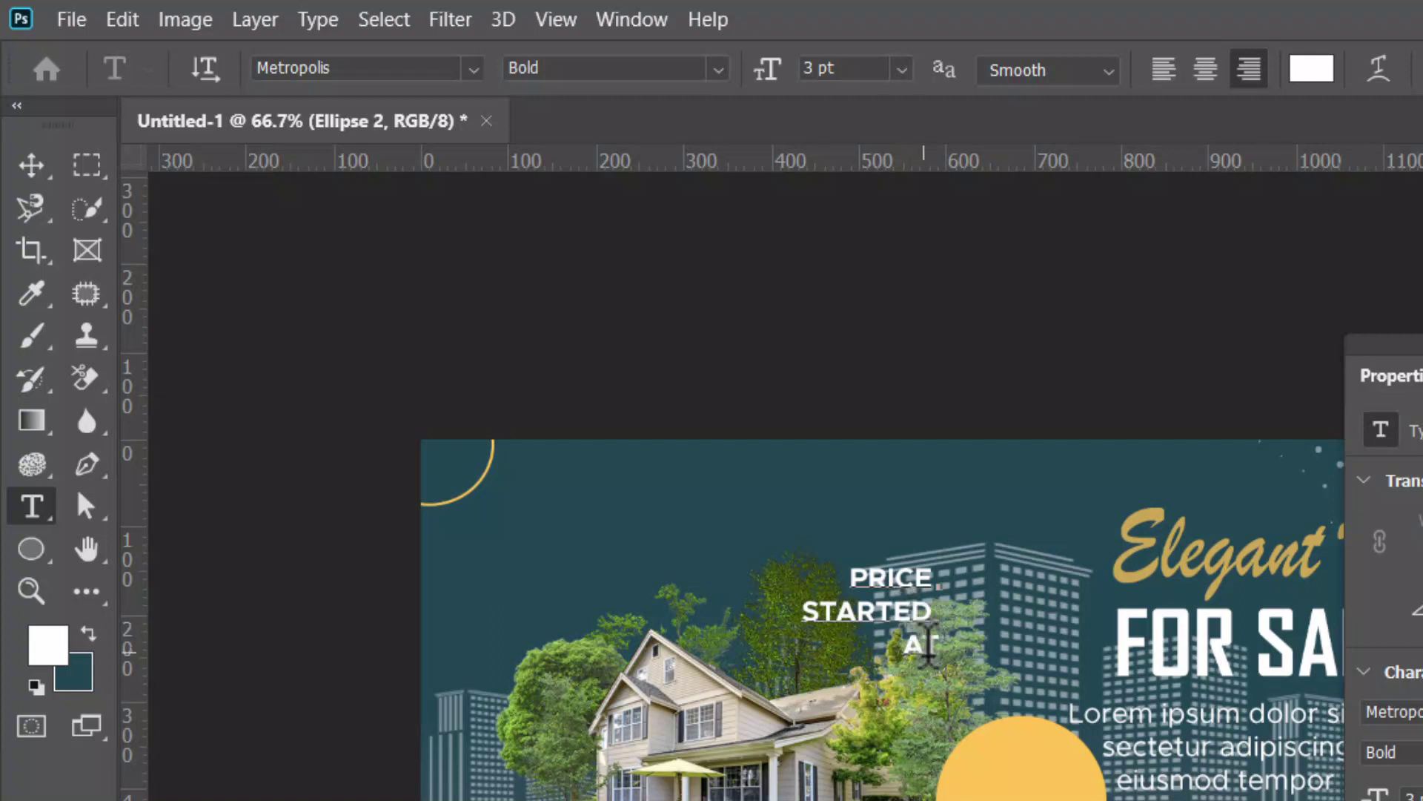
Centre-align the price text and finish it with the closing '00'
{"action": "key", "text": "ctrl+a"}
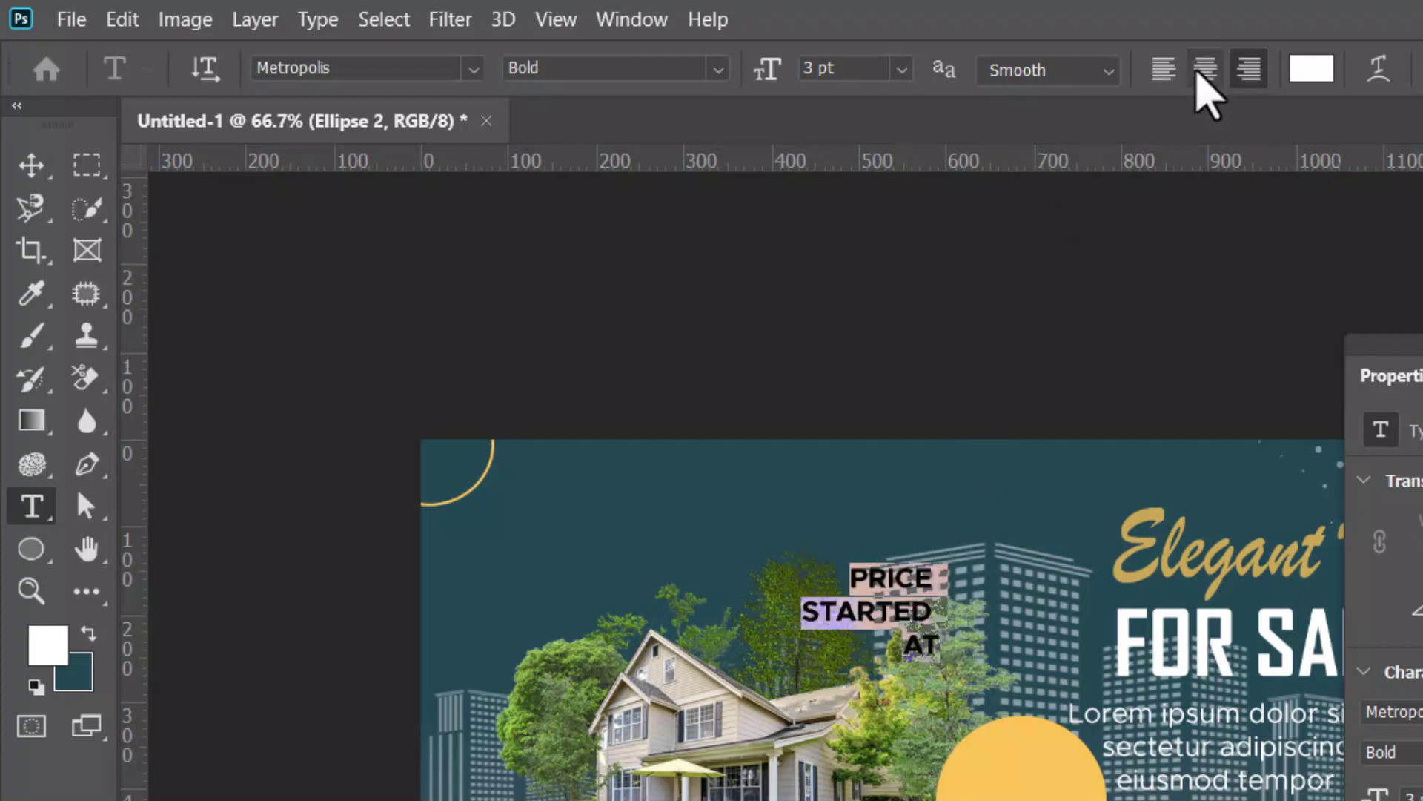
{"action": "left_click", "coordinate": [1206, 69]}
{"action": "left_click", "coordinate": [943, 630]}
{"action": "type", "text": "$13."}
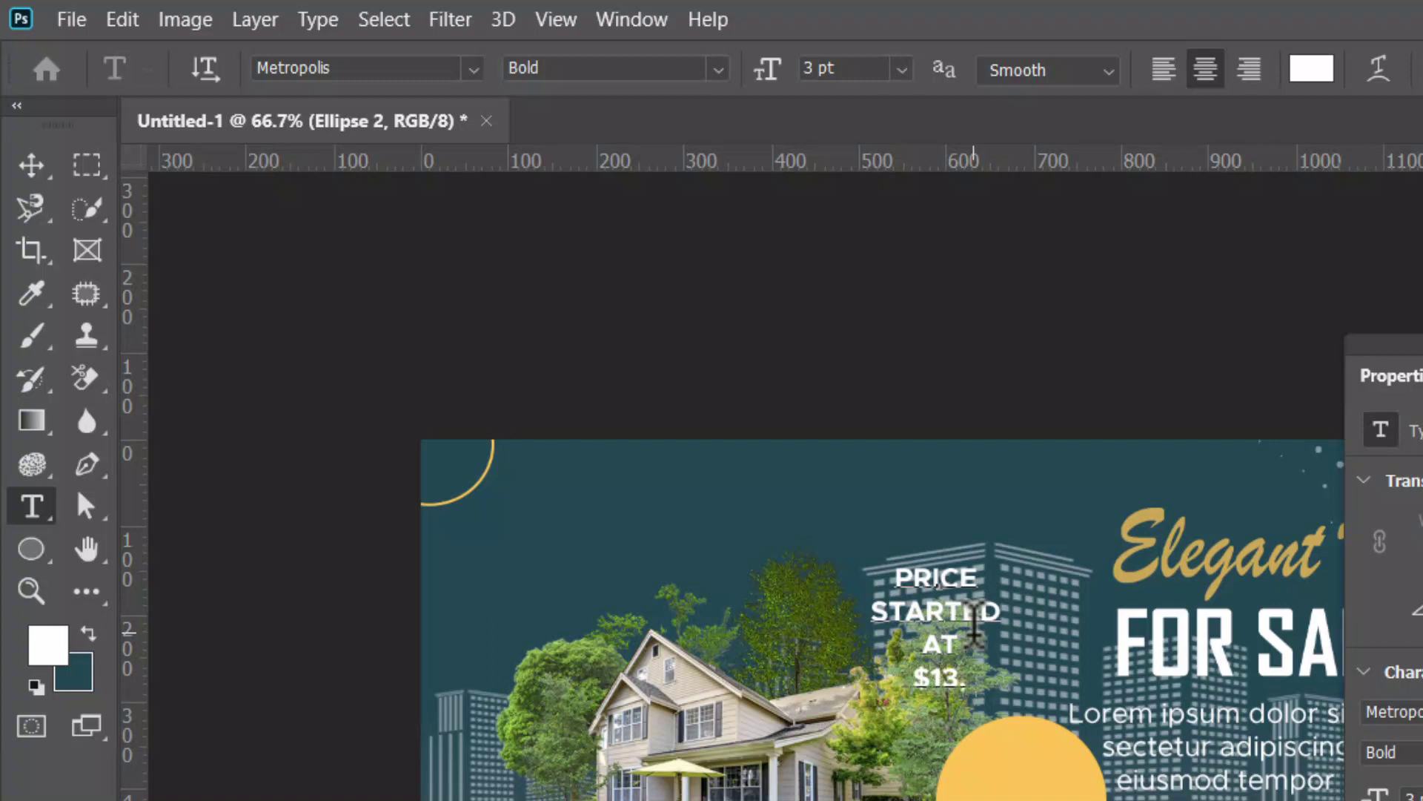
{"action": "type", "text": "00"}
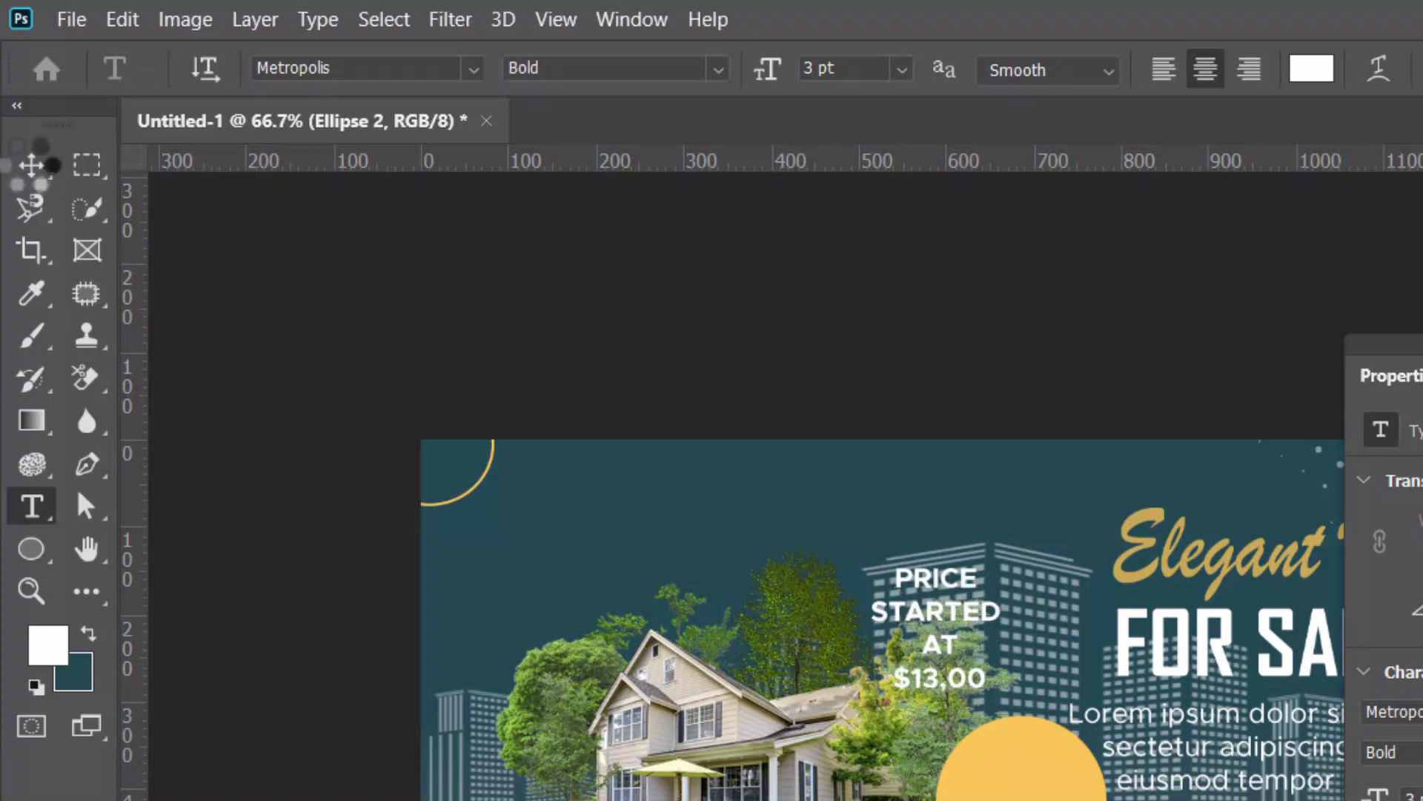
{"action": "left_click", "coordinate": [32, 163]}
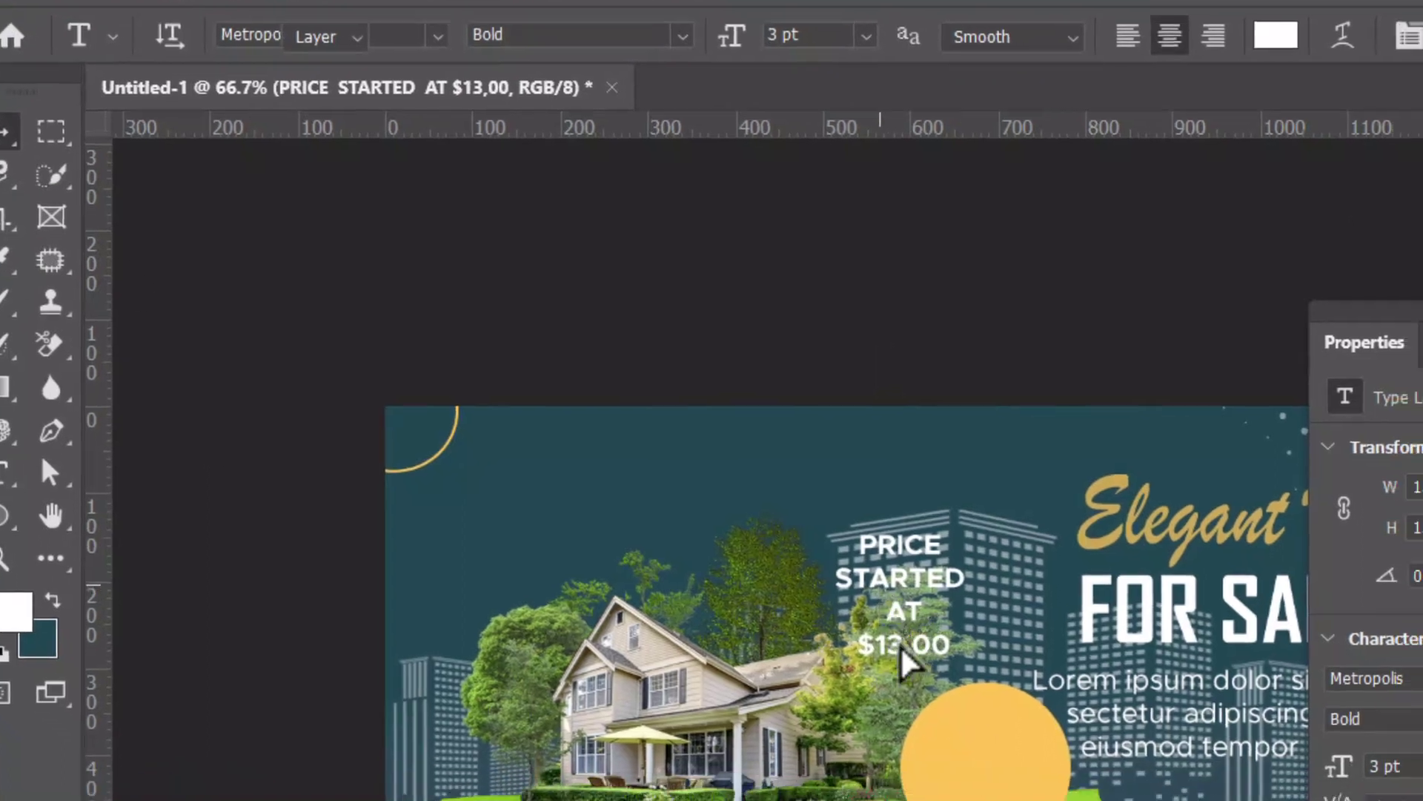
Position the price text centred inside the yellow circle
{"action": "left_click_drag", "start_coordinate": [906, 658], "coordinate": [753, 578]}
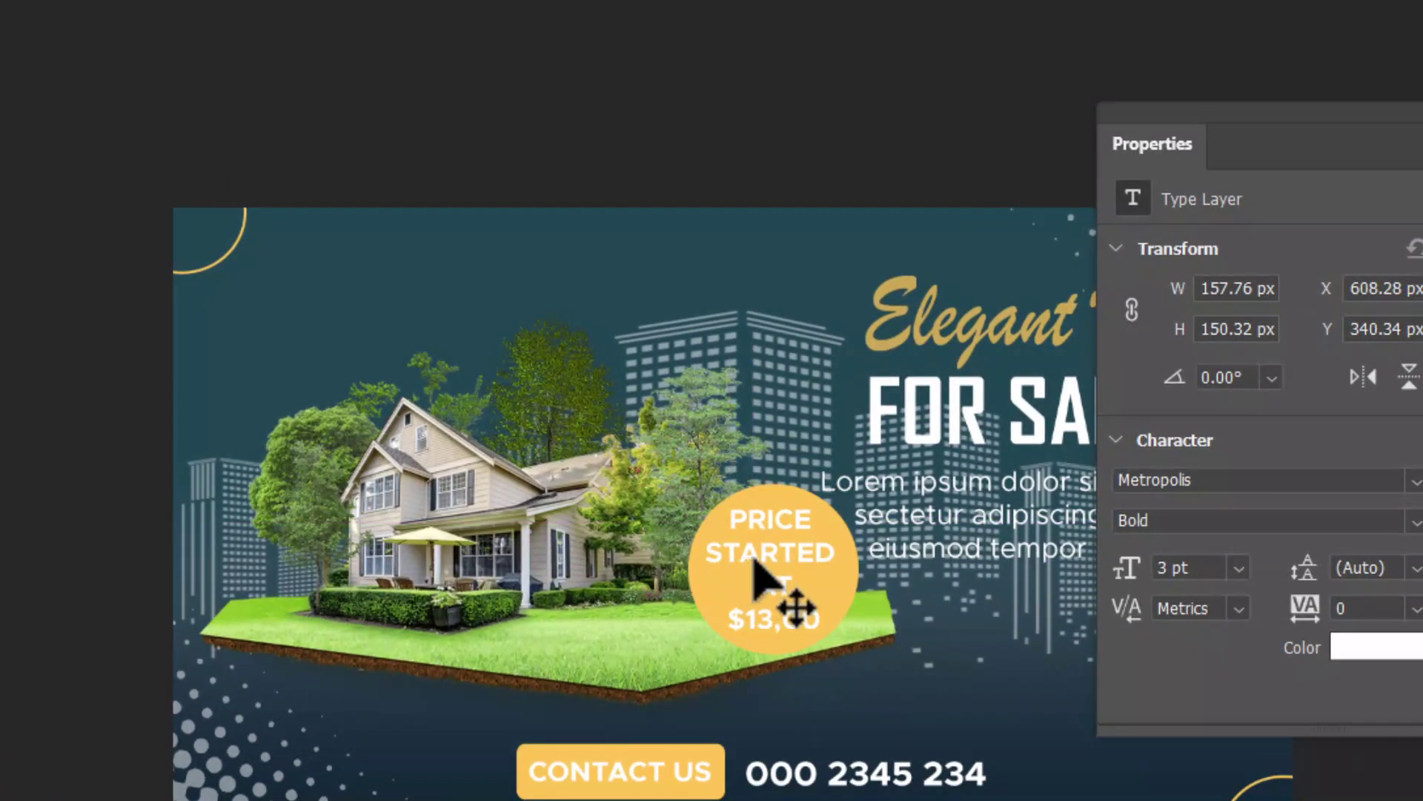
{"action": "left_click_drag", "start_coordinate": [745, 593], "coordinate": [759, 562]}
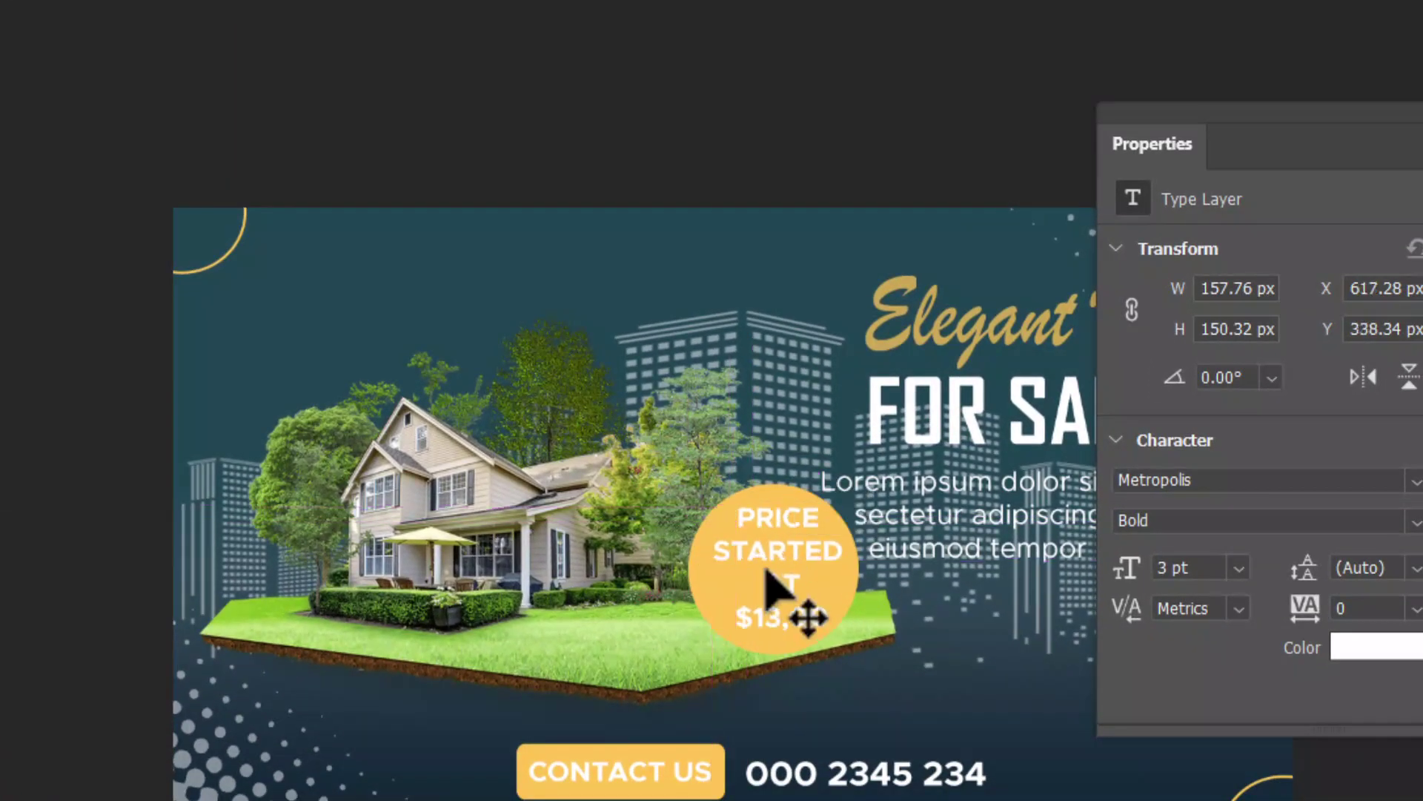
{"action": "left_click_drag", "start_coordinate": [801, 613], "coordinate": [794, 613]}
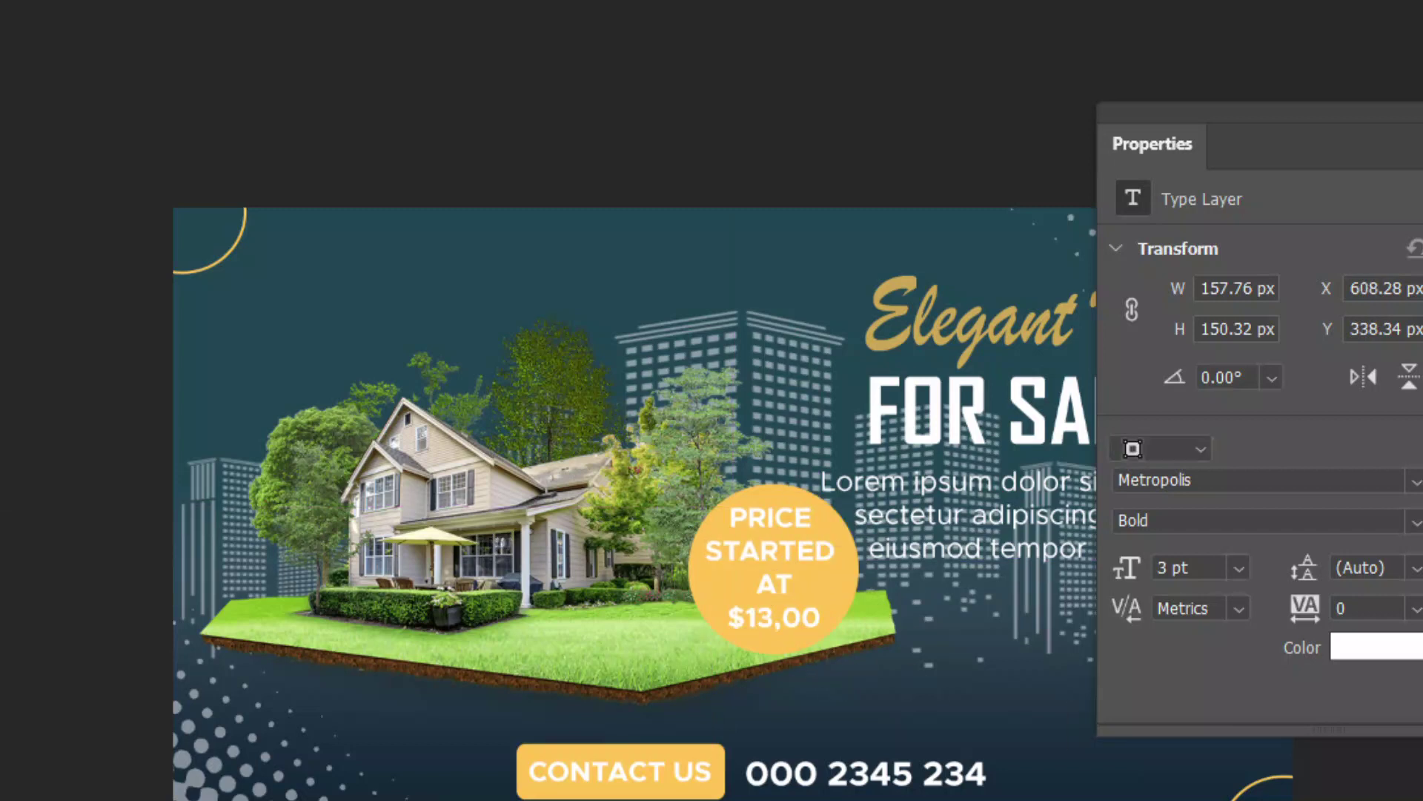
Give the Ellipse 2 circle a white 2 px stroke
{"action": "key", "text": "alt+bracketleft"}
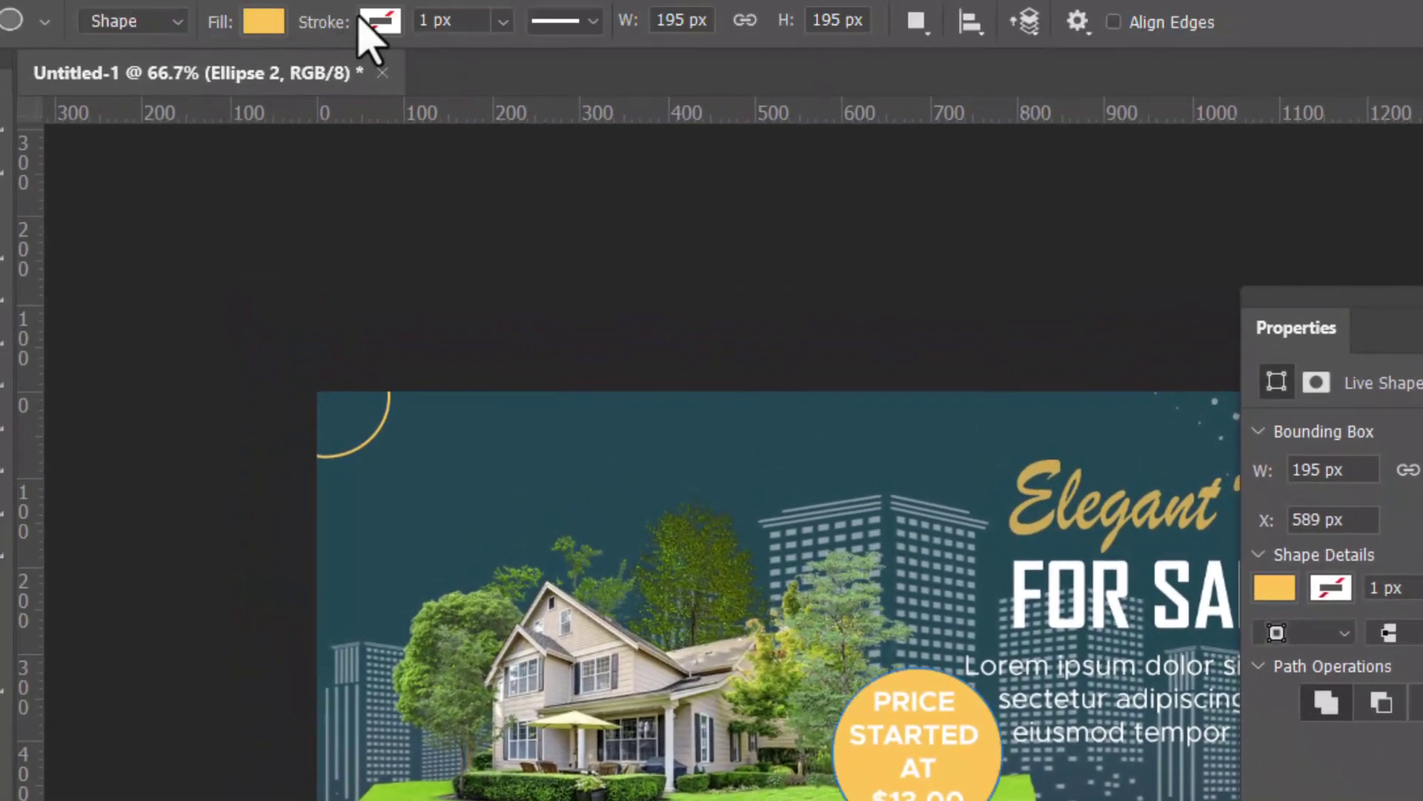
{"action": "left_click", "coordinate": [364, 21]}
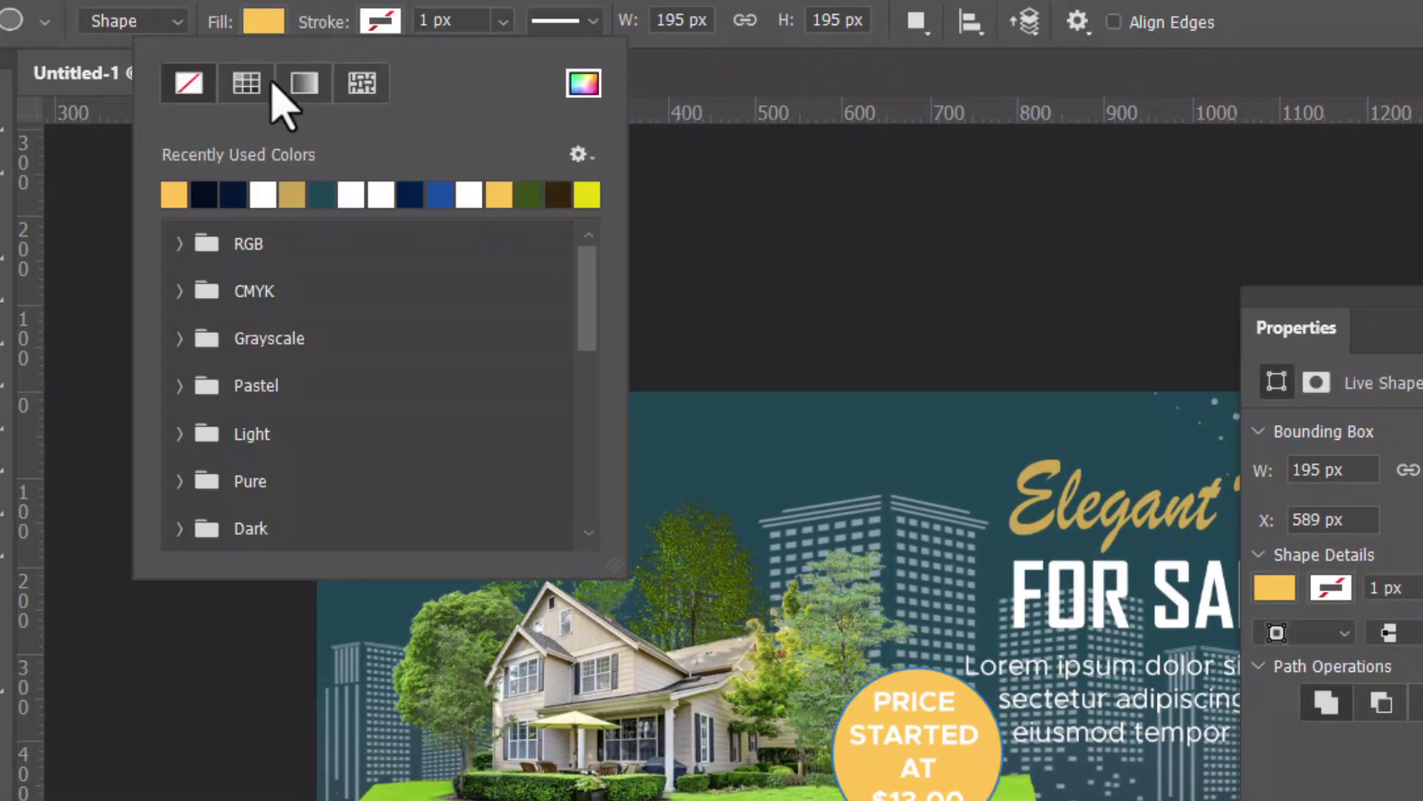
{"action": "left_click", "coordinate": [258, 195]}
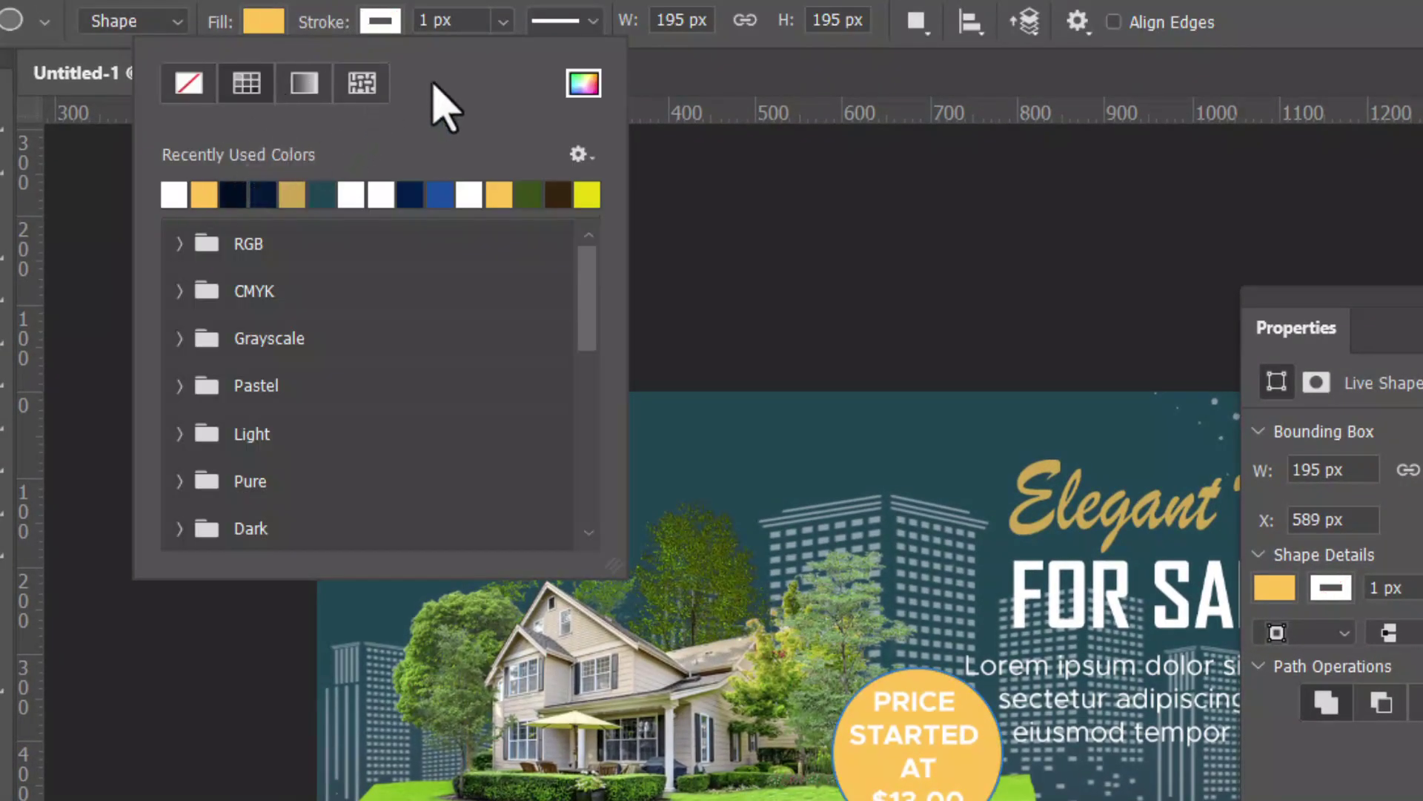
{"action": "left_click", "coordinate": [438, 21]}
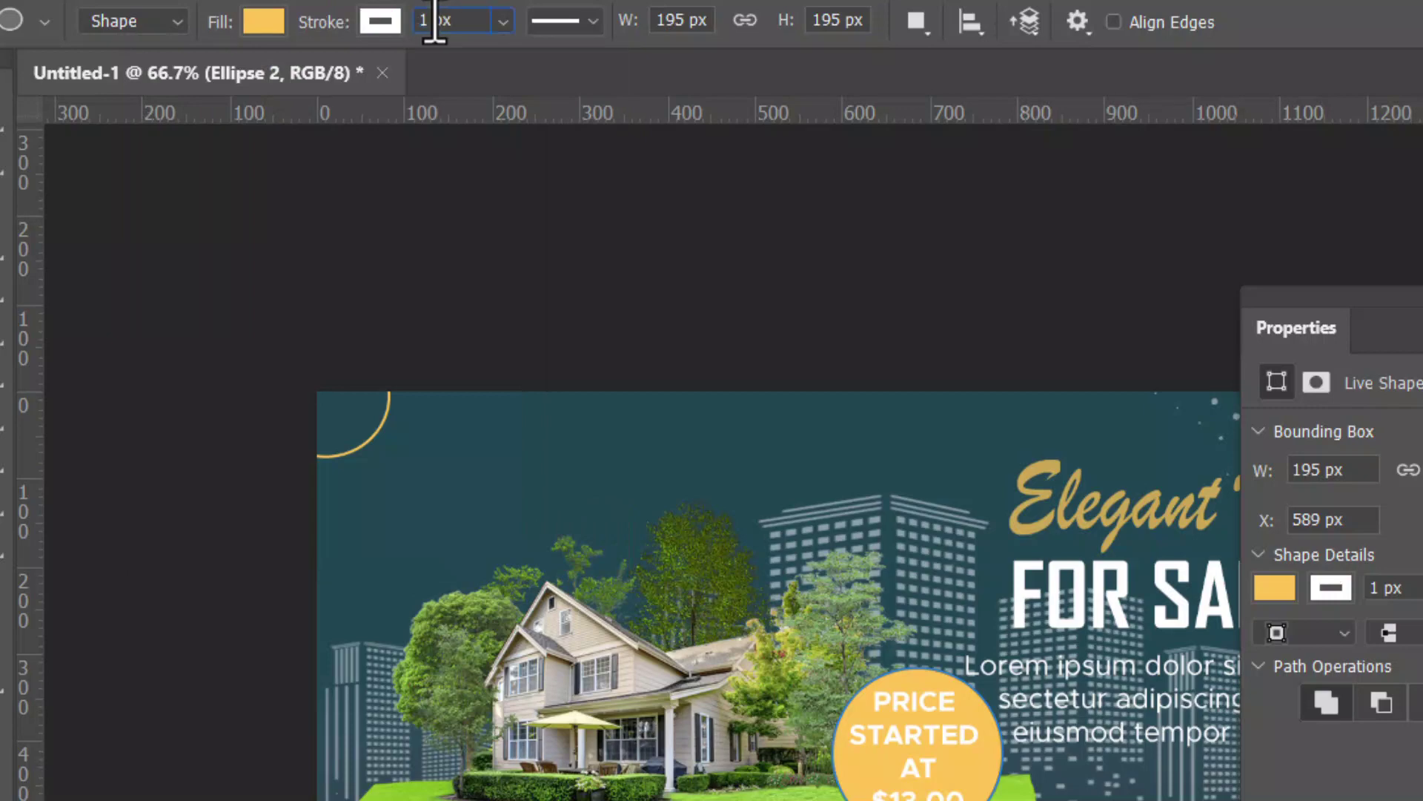
{"action": "type", "text": "2"}
{"action": "key", "text": "Return"}
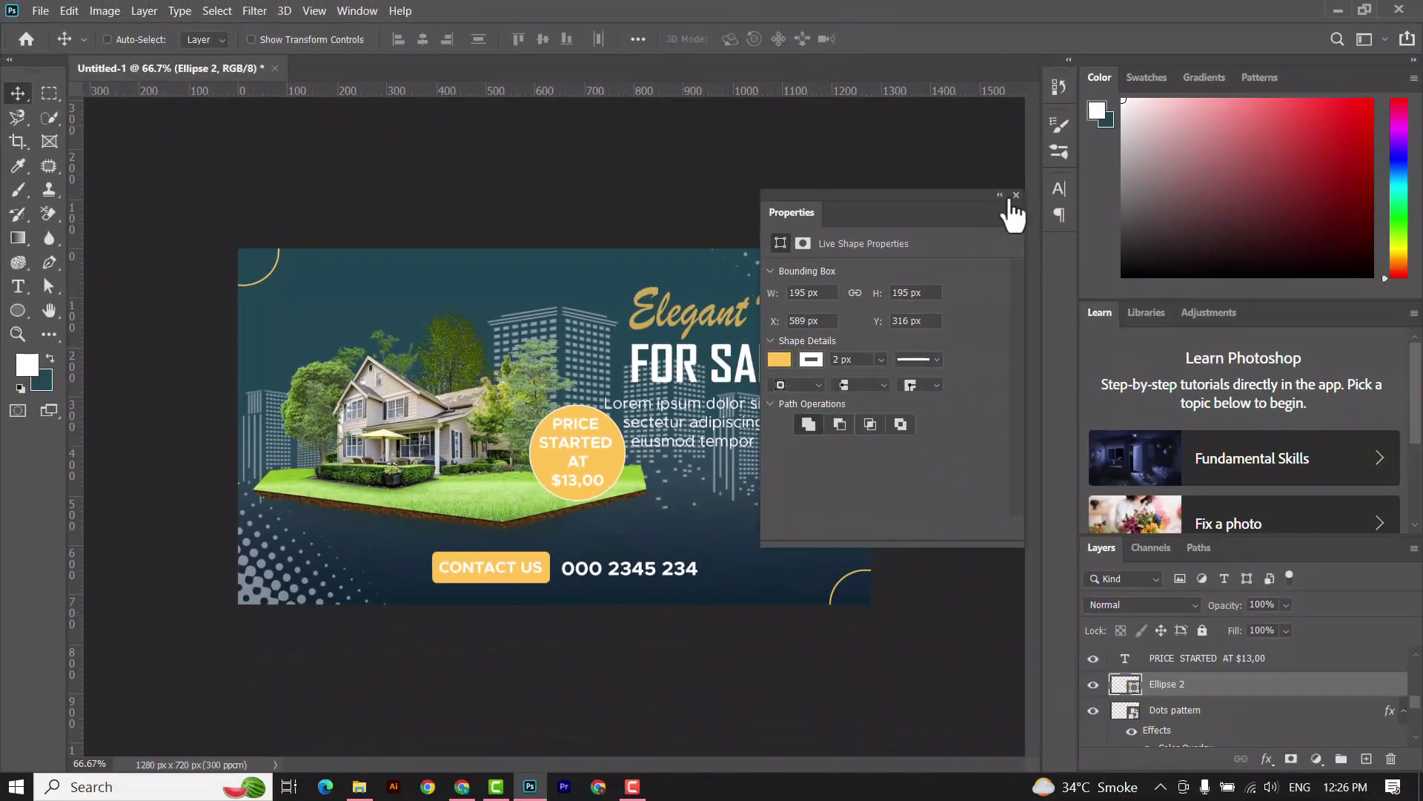
Close the floating Properties panel and zoom out and back in to review the finished banner
{"action": "left_click", "coordinate": [1016, 195]}
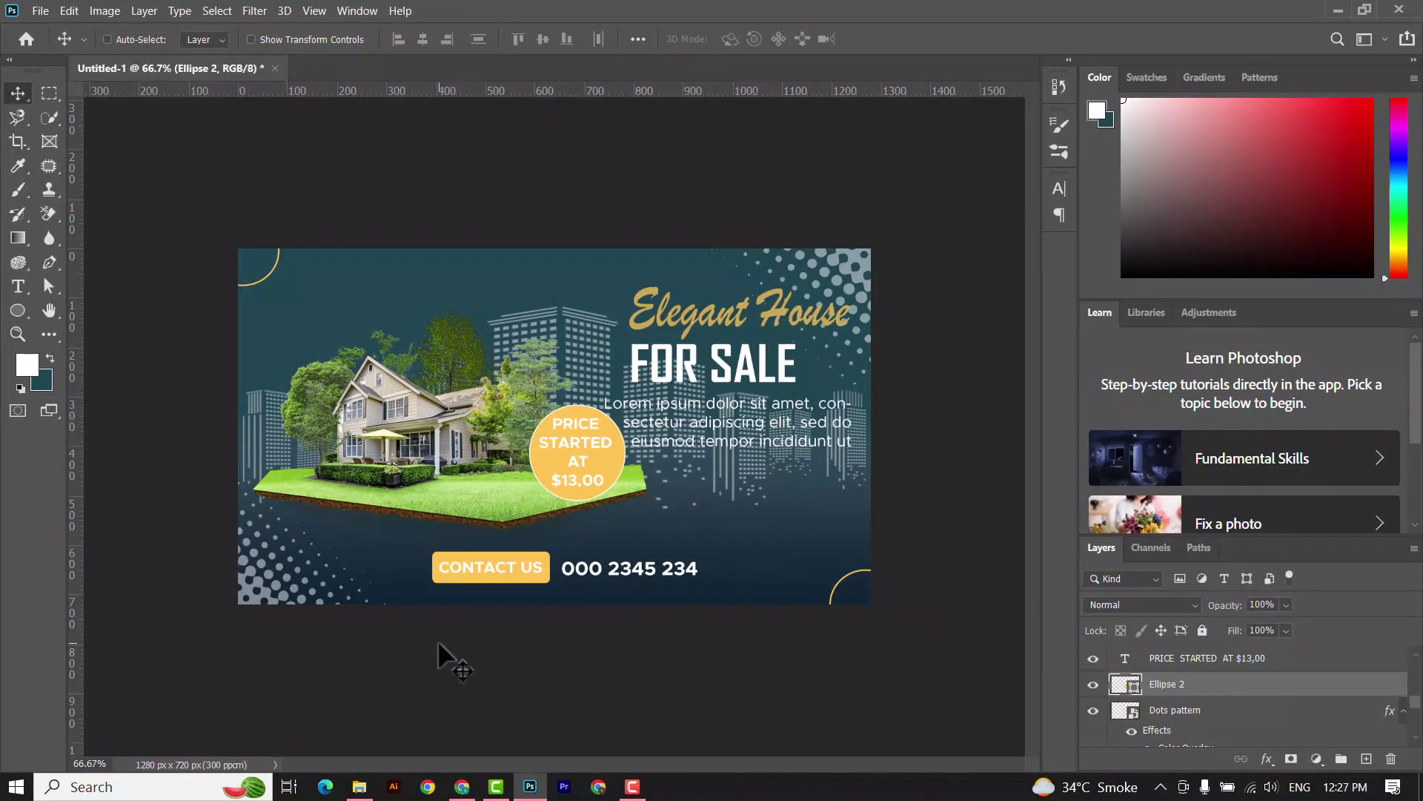
{"action": "key", "text": "ctrl+minus"}
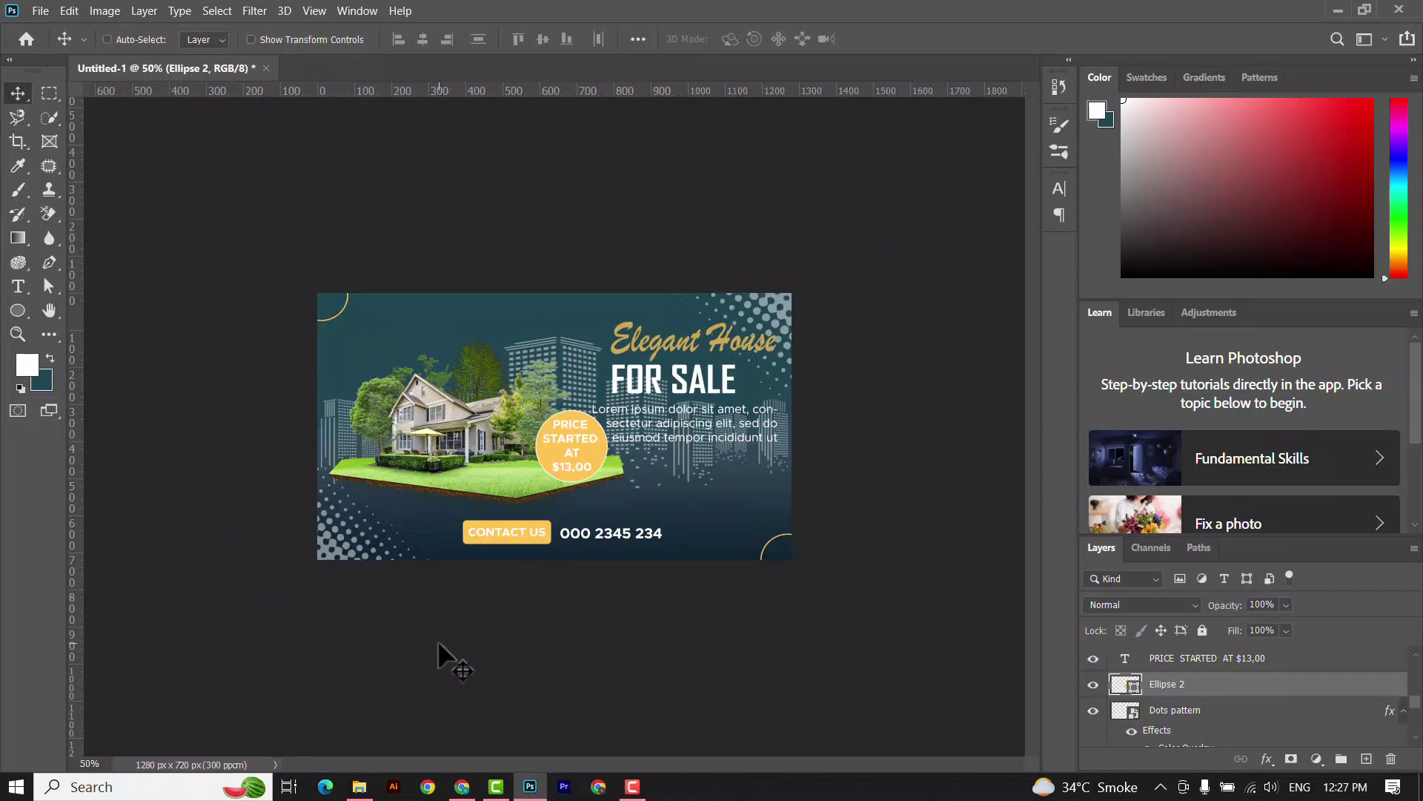
{"action": "key", "text": "ctrl+plus"}
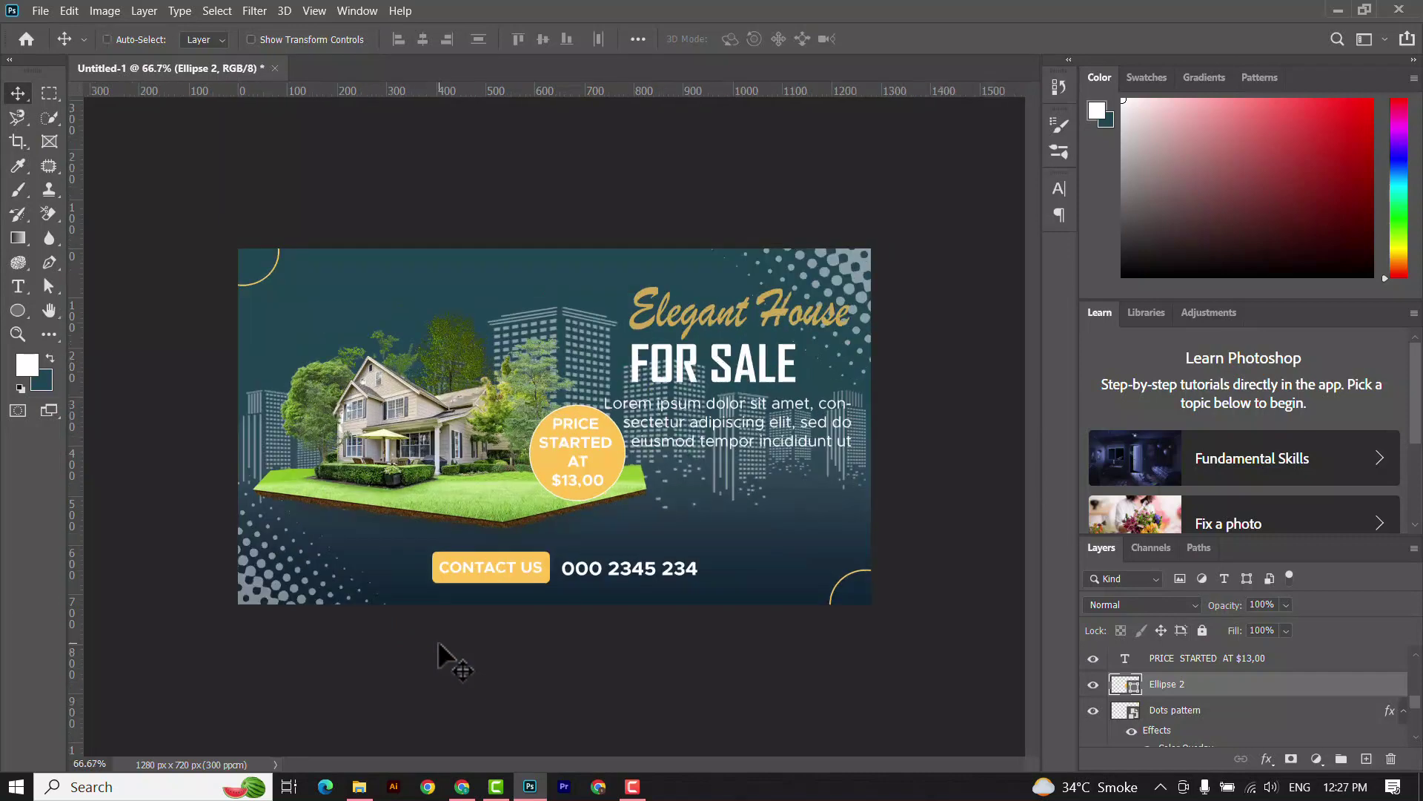